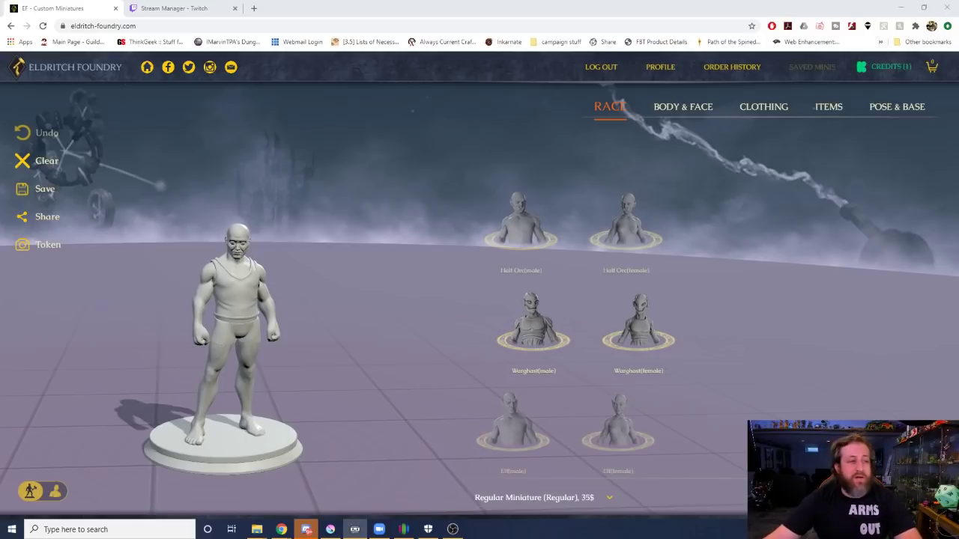
Examine the male and female race options available for the miniature.
{"action": "left_click_drag", "start_coordinate": [212, 302], "coordinate": [398, 268]}
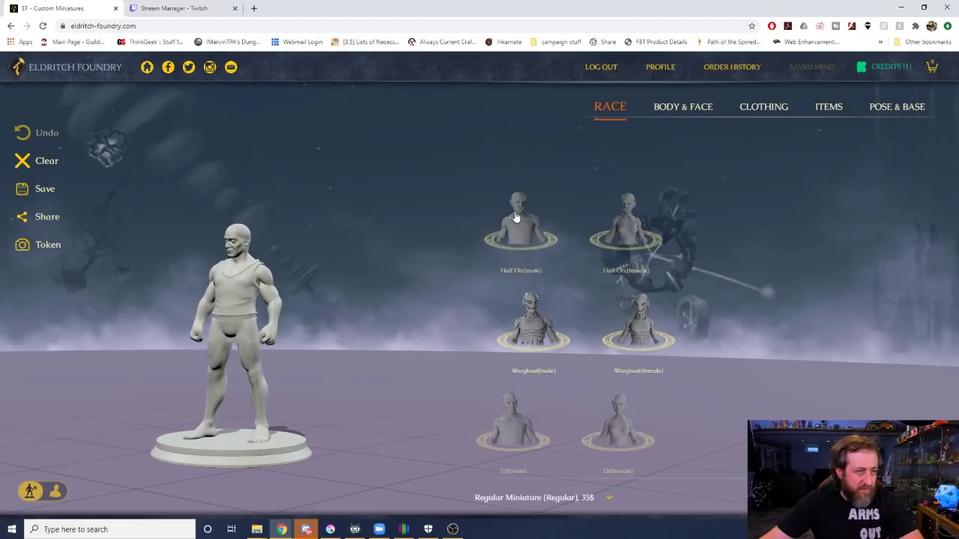
{"action": "scroll", "coordinate": [517, 216], "scroll_direction": "down", "scroll_amount": 1}
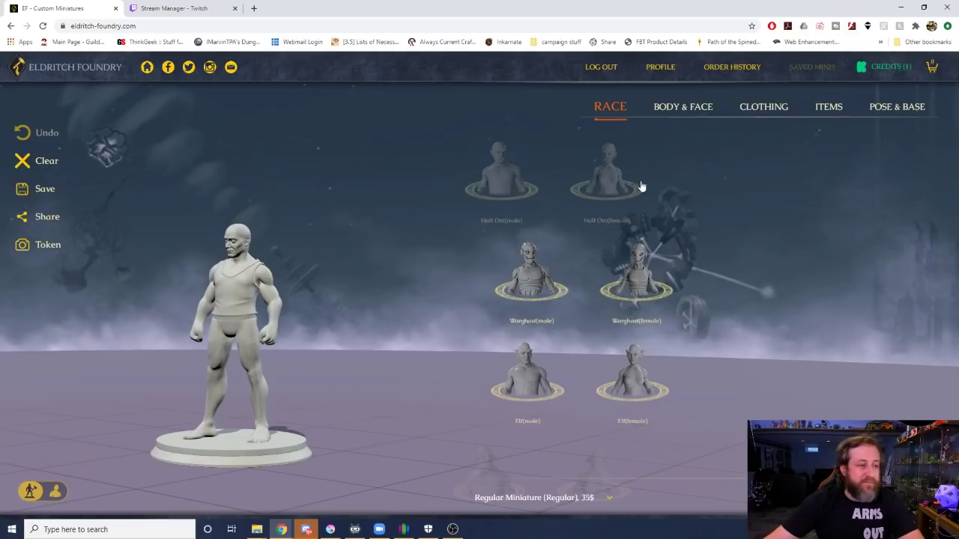
{"action": "scroll", "coordinate": [626, 266], "scroll_direction": "down", "scroll_amount": 1}
{"action": "scroll", "coordinate": [626, 266], "scroll_direction": "down", "scroll_amount": 1}
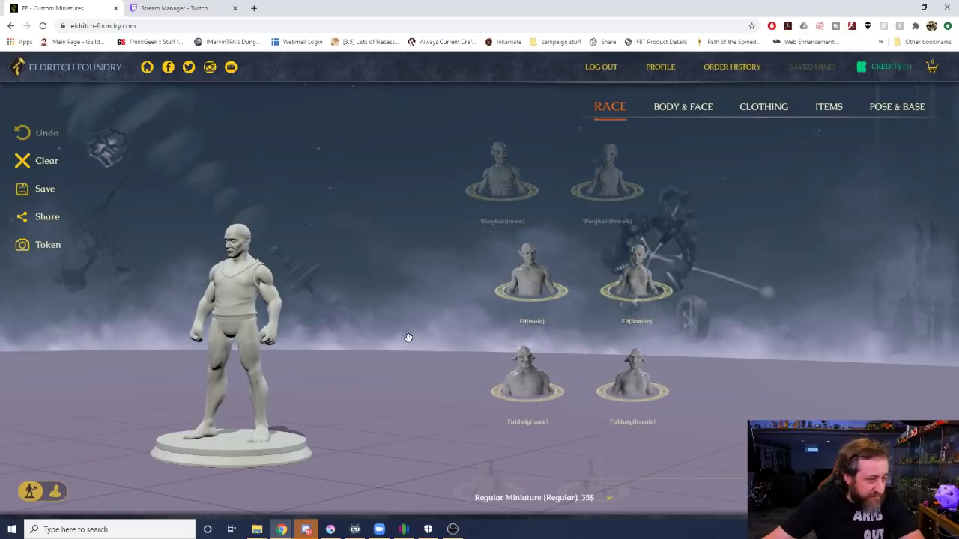
{"action": "scroll", "coordinate": [514, 380], "scroll_direction": "down", "scroll_amount": 1}
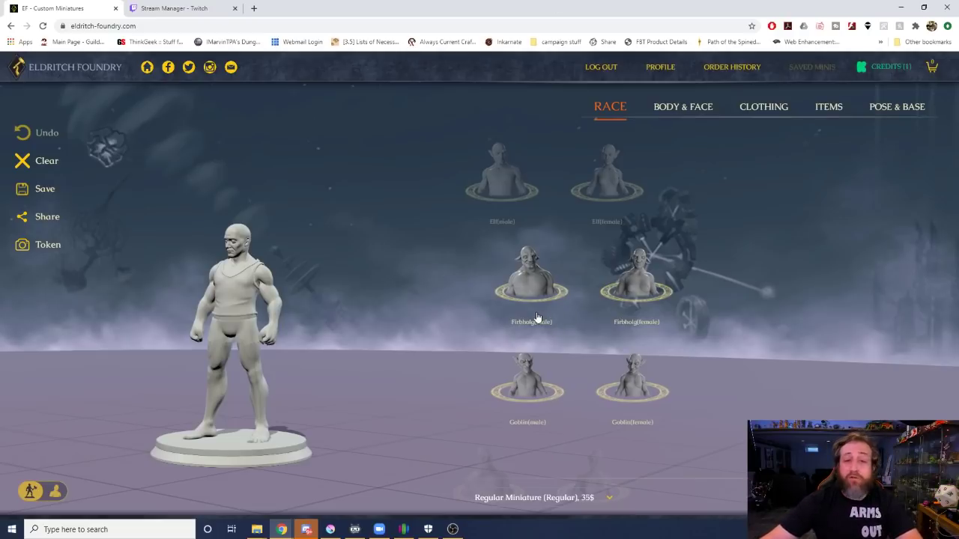
{"action": "scroll", "coordinate": [570, 323], "scroll_direction": "down", "scroll_amount": 1}
{"action": "scroll", "coordinate": [654, 306], "scroll_direction": "down", "scroll_amount": 2}
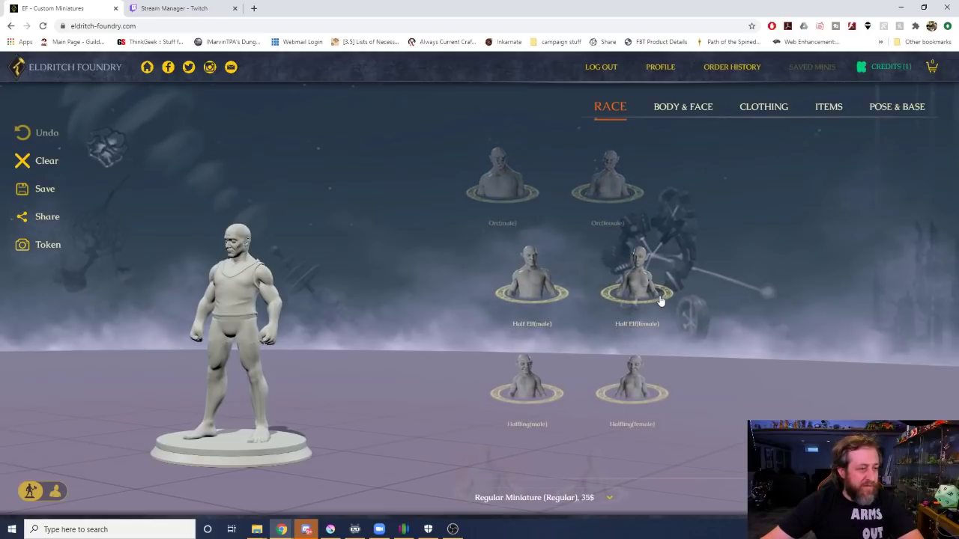
{"action": "scroll", "coordinate": [660, 300], "scroll_direction": "down", "scroll_amount": 1}
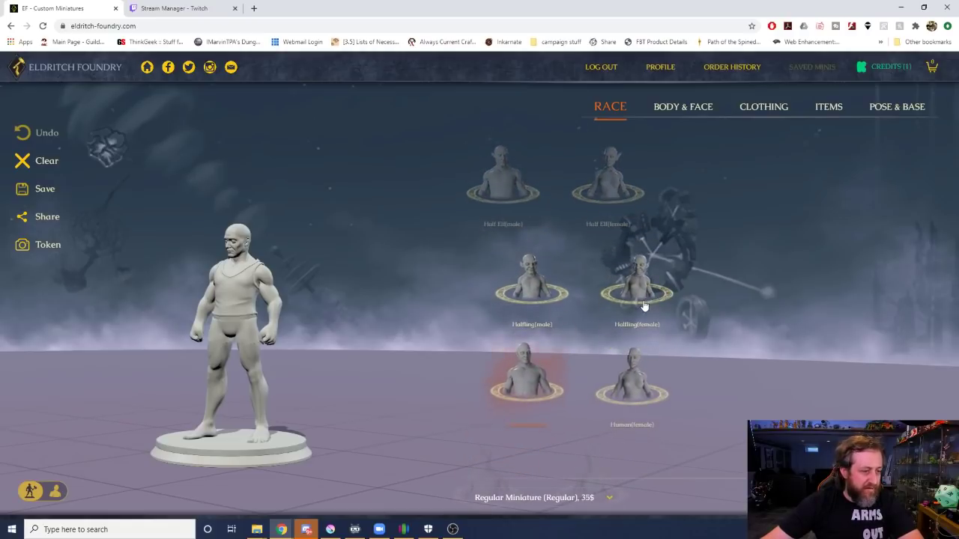
{"action": "scroll", "coordinate": [642, 306], "scroll_direction": "down", "scroll_amount": 1}
{"action": "scroll", "coordinate": [643, 306], "scroll_direction": "down", "scroll_amount": 1}
{"action": "scroll", "coordinate": [648, 304], "scroll_direction": "down", "scroll_amount": 1}
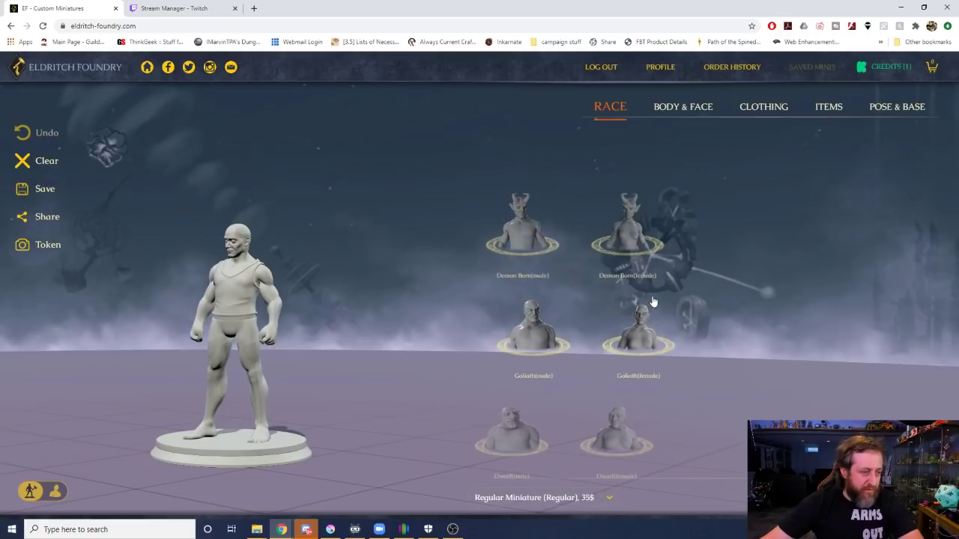
{"action": "scroll", "coordinate": [653, 300], "scroll_direction": "down", "scroll_amount": 1}
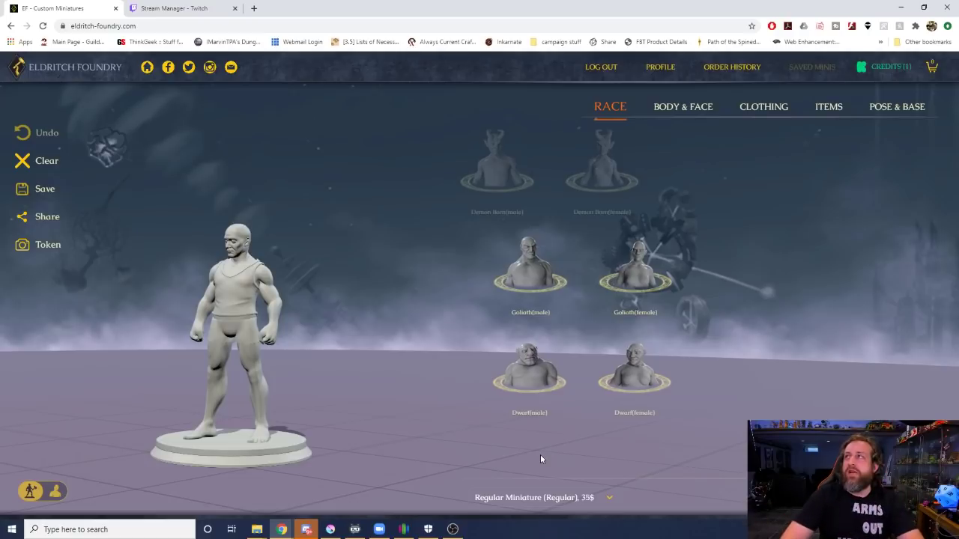
Review the purchase format options offered for the miniature.
{"action": "left_click", "coordinate": [606, 497]}
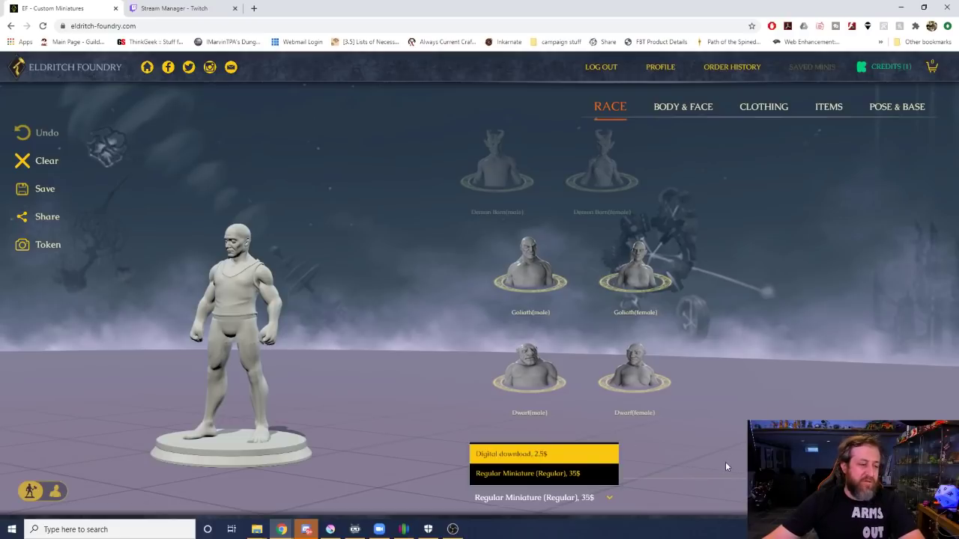
{"action": "left_click", "coordinate": [725, 467]}
{"action": "left_click", "coordinate": [607, 497]}
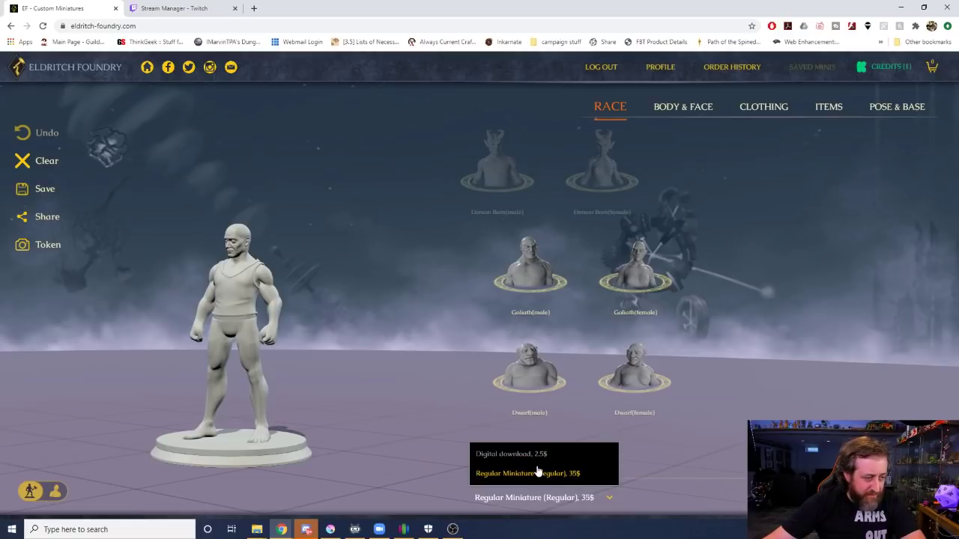
{"action": "left_click", "coordinate": [723, 440]}
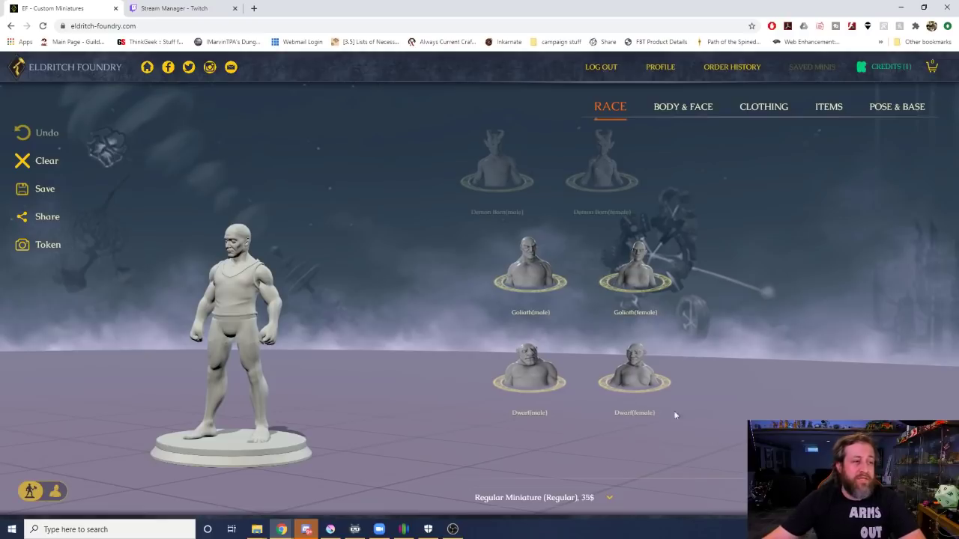
Choose the male Elf as the miniature's race.
{"action": "scroll", "coordinate": [597, 337], "scroll_direction": "down", "scroll_amount": 3}
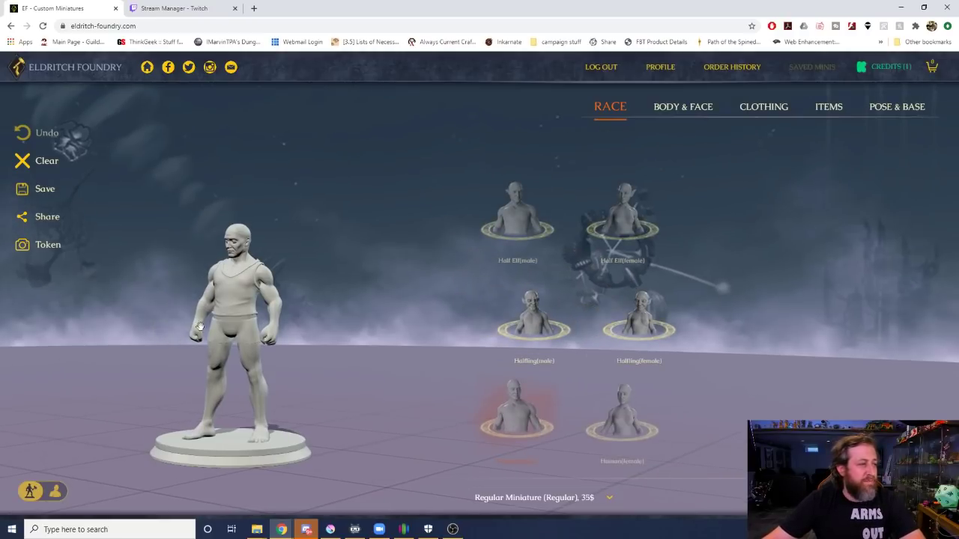
{"action": "left_click_drag", "start_coordinate": [199, 326], "coordinate": [307, 306]}
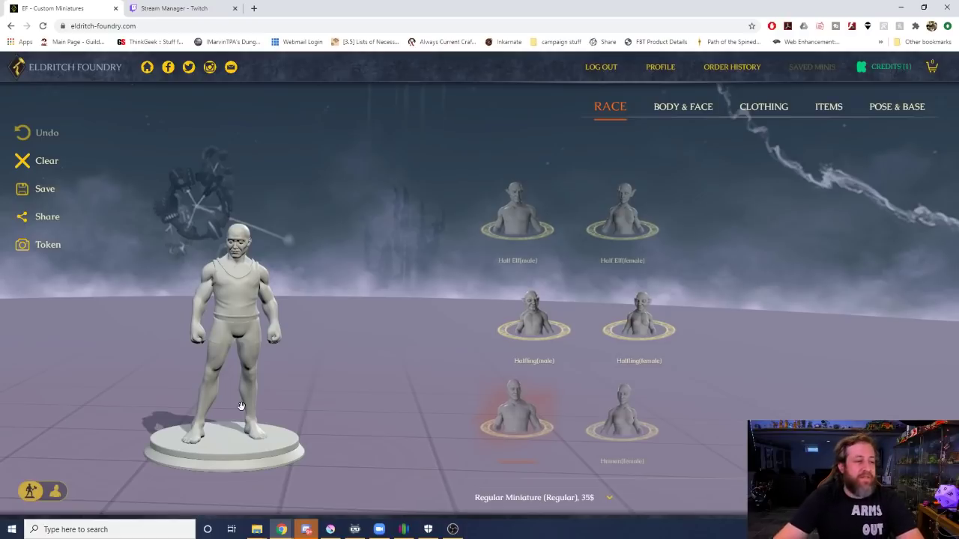
{"action": "scroll", "coordinate": [494, 283], "scroll_direction": "up", "scroll_amount": 2}
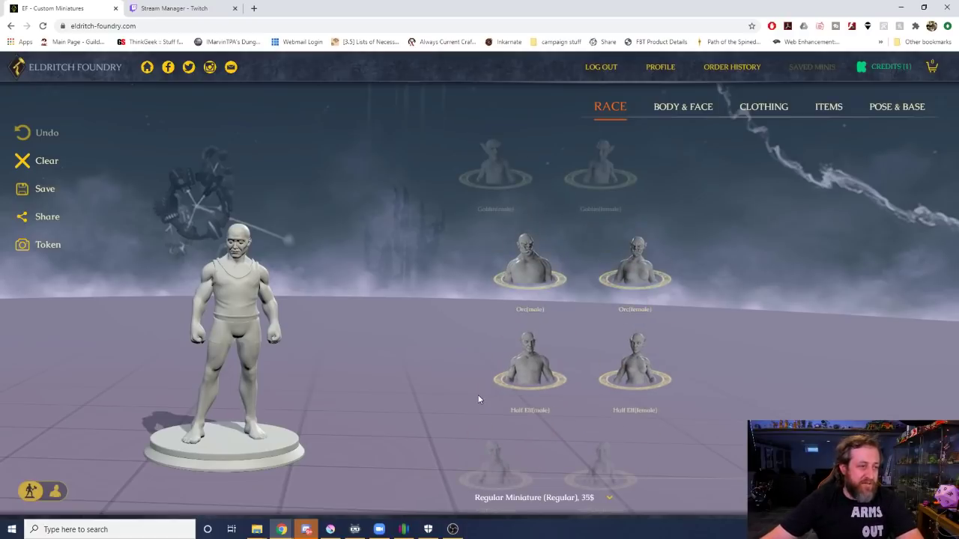
{"action": "scroll", "coordinate": [517, 360], "scroll_direction": "up", "scroll_amount": 3}
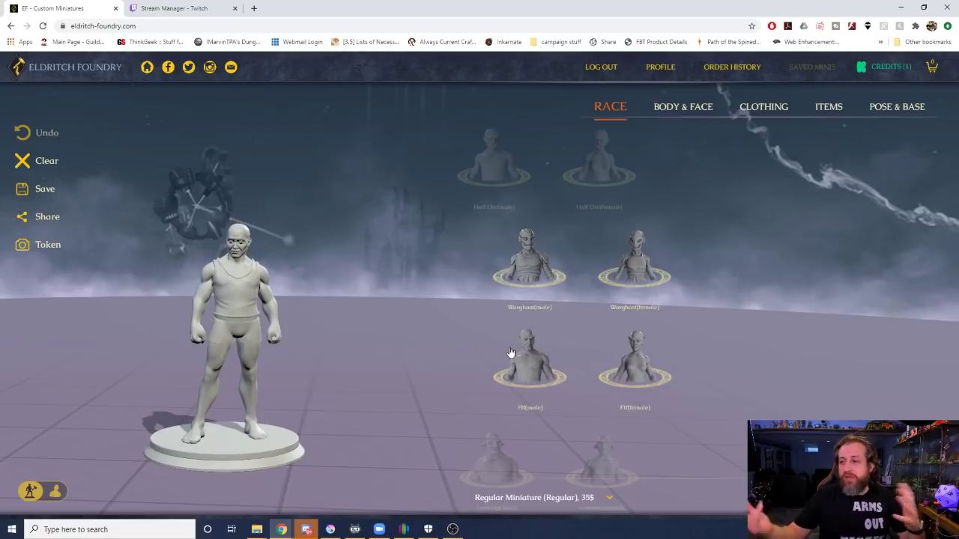
{"action": "left_click", "coordinate": [552, 346]}
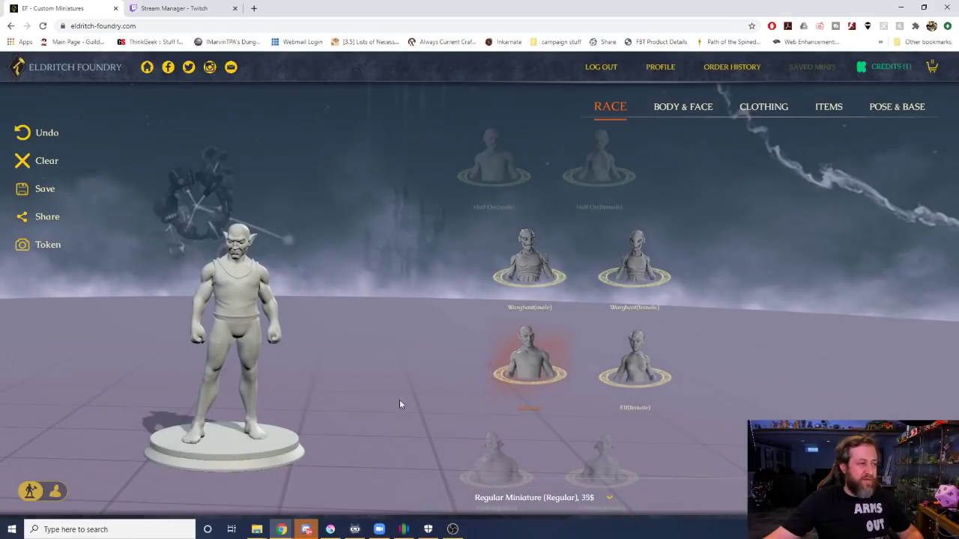
Try the male Warghast and male Half Orc races on the miniature and switch back to the male Elf.
{"action": "left_click_drag", "start_coordinate": [196, 303], "coordinate": [268, 293]}
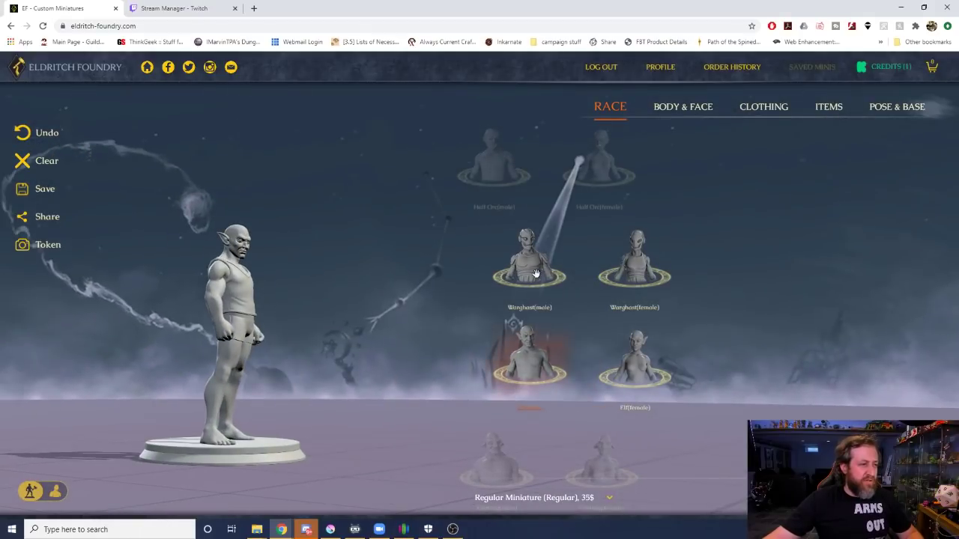
{"action": "left_click", "coordinate": [536, 272]}
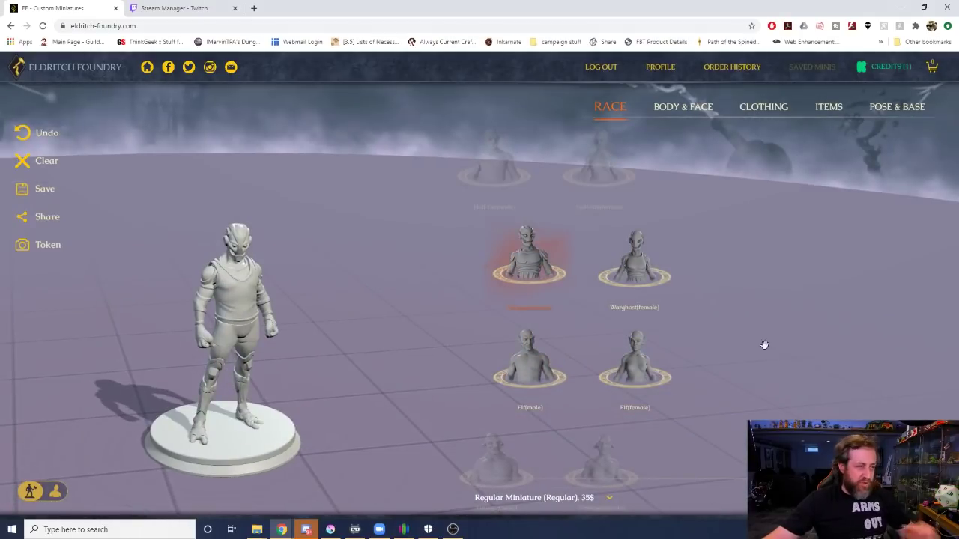
{"action": "left_click", "coordinate": [514, 173]}
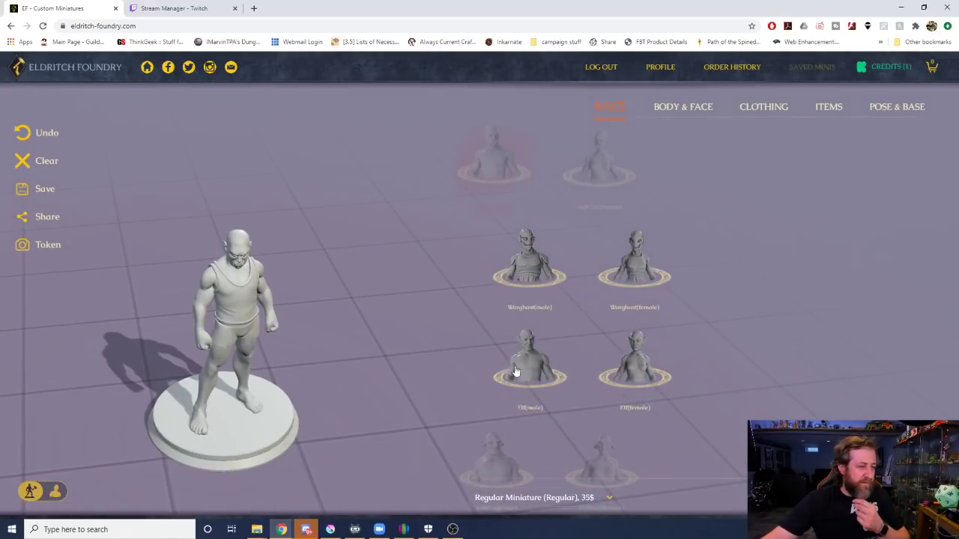
{"action": "left_click", "coordinate": [535, 352]}
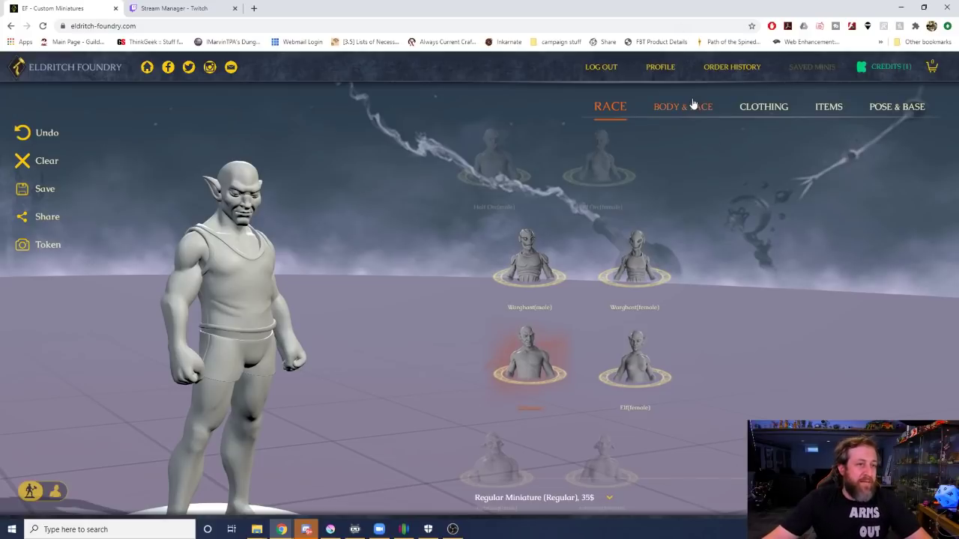
Open the elf's body type settings with the whole figure in view from the front.
{"action": "left_click", "coordinate": [692, 105]}
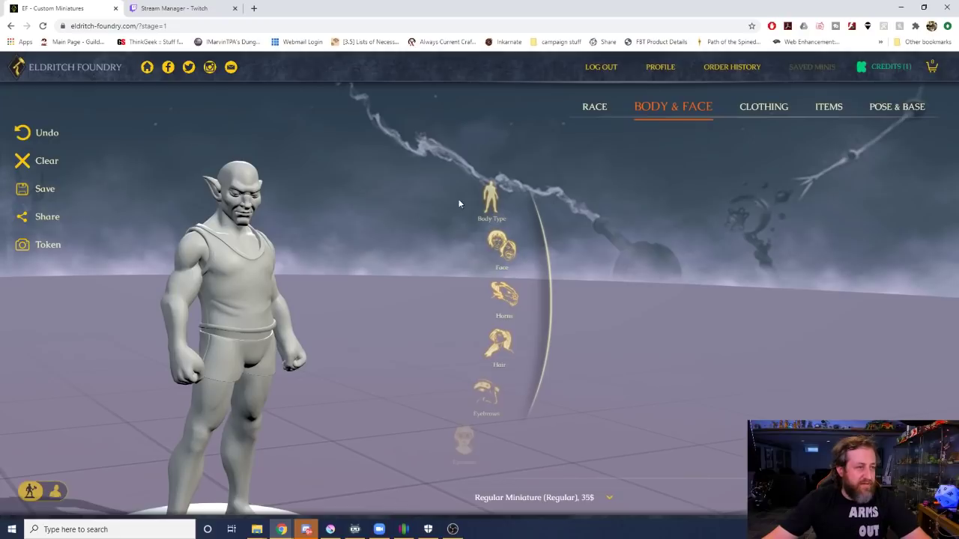
{"action": "left_click", "coordinate": [490, 201]}
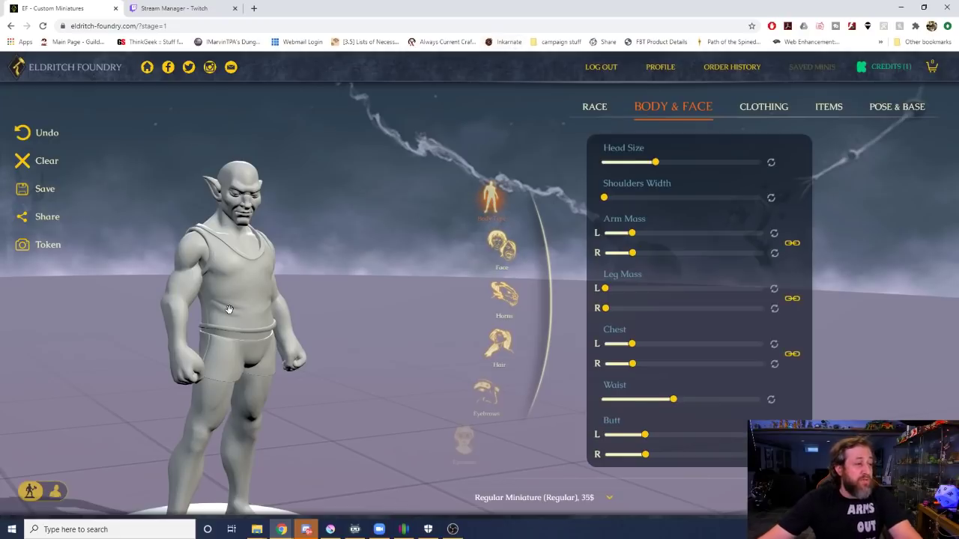
{"action": "scroll", "coordinate": [229, 315], "scroll_direction": "down", "scroll_amount": 3}
{"action": "left_click_drag", "start_coordinate": [267, 311], "coordinate": [291, 305]}
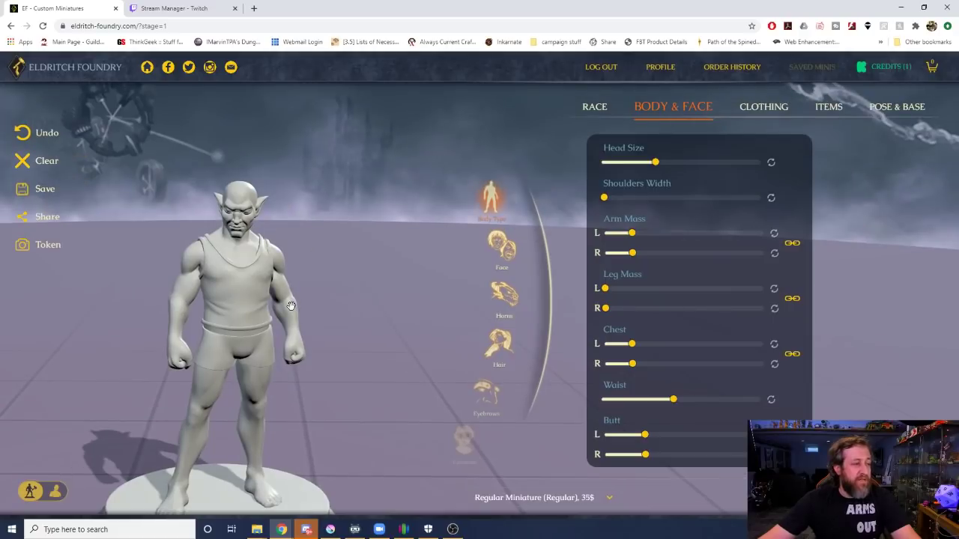
{"action": "scroll", "coordinate": [290, 306], "scroll_direction": "down", "scroll_amount": 2}
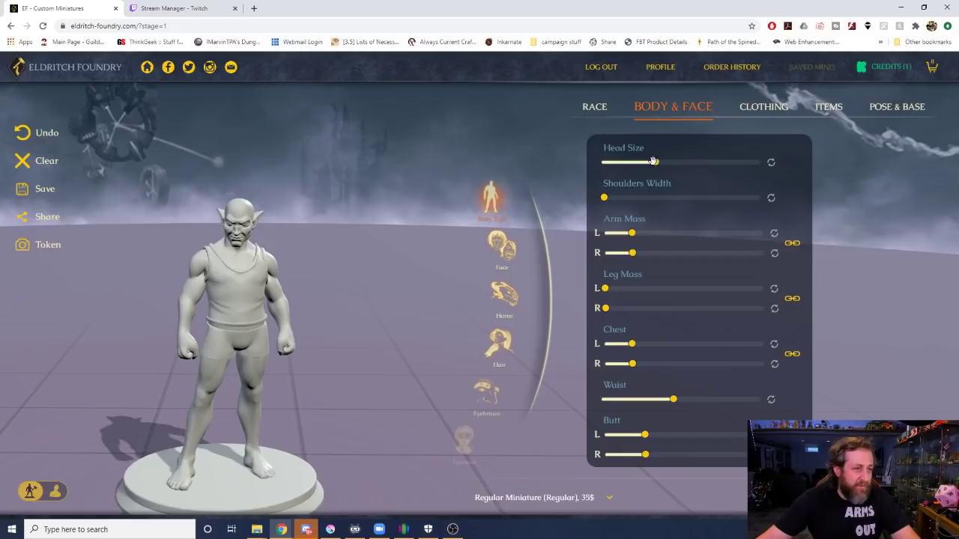
Try the elf's head size at its maximum and minimum and return it to about a third of the range.
{"action": "left_click_drag", "start_coordinate": [654, 161], "coordinate": [762, 180]}
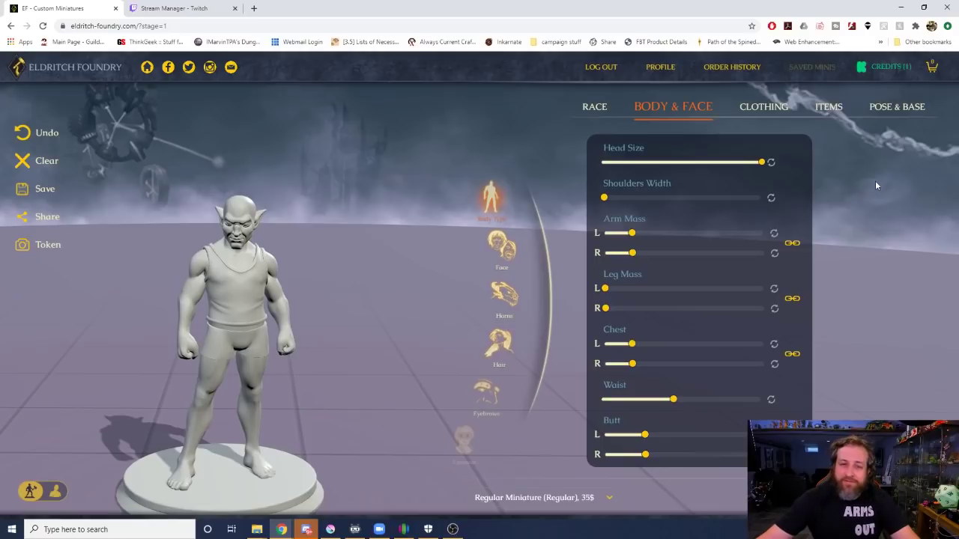
{"action": "left_click_drag", "start_coordinate": [762, 162], "coordinate": [318, 192]}
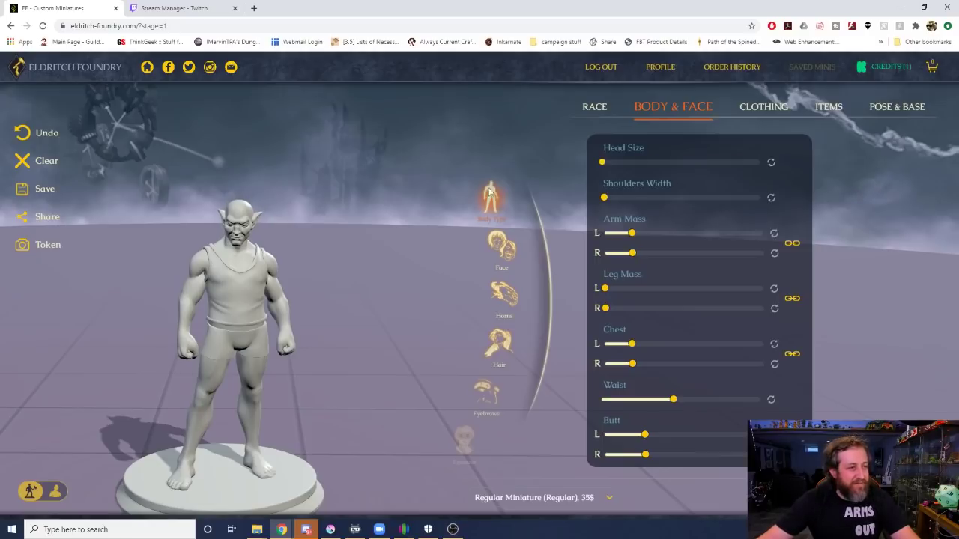
{"action": "left_click_drag", "start_coordinate": [601, 162], "coordinate": [657, 164]}
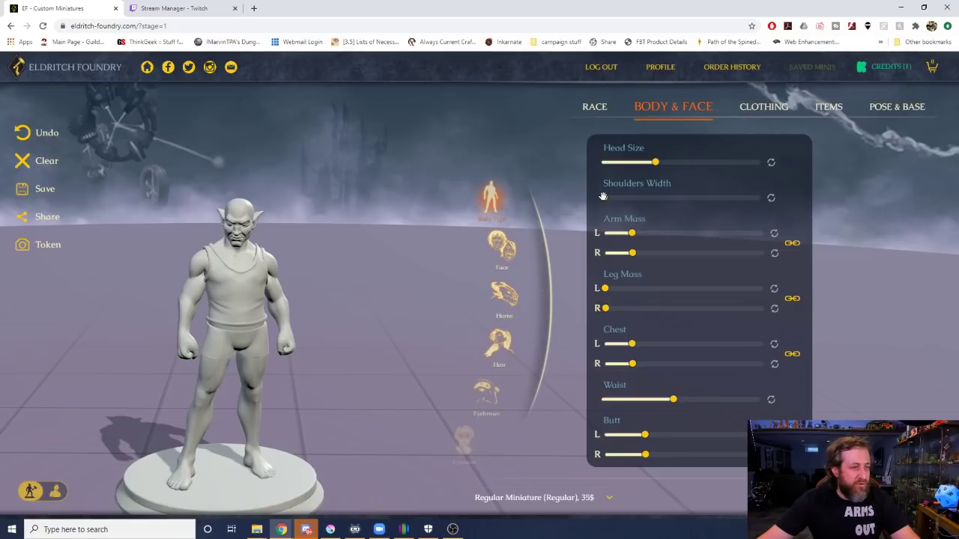
Try the maximum shoulder width and a higher arm mass on the elf, resetting each to its default.
{"action": "left_click_drag", "start_coordinate": [604, 198], "coordinate": [763, 197]}
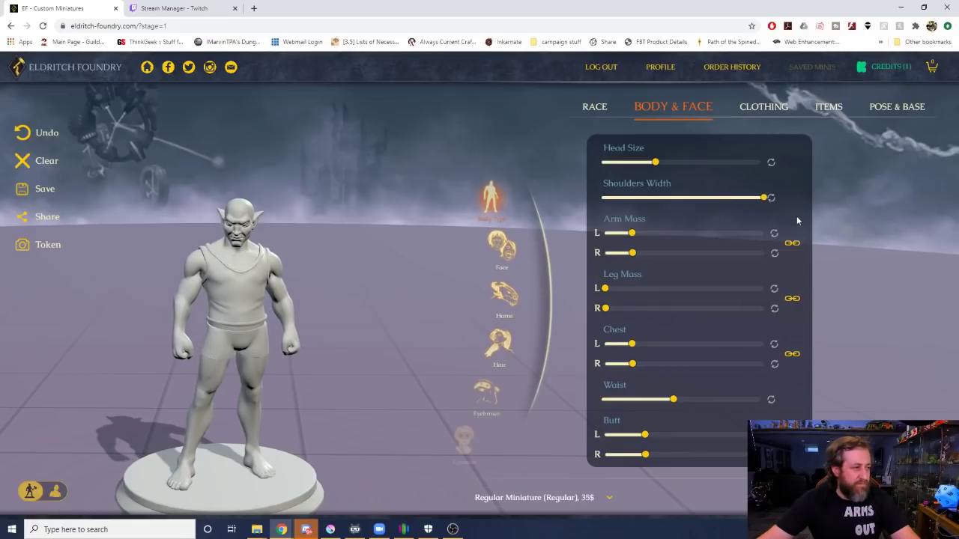
{"action": "left_click", "coordinate": [771, 197]}
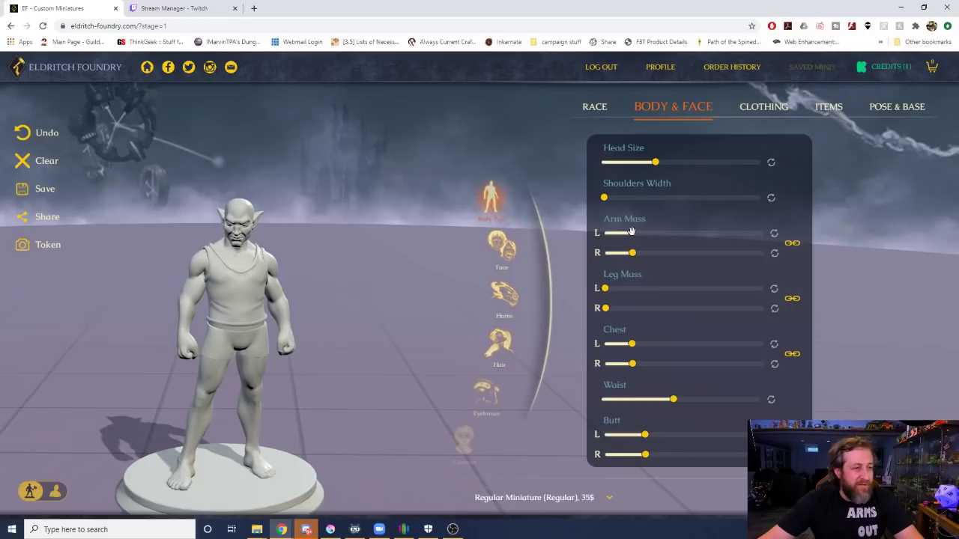
{"action": "left_click_drag", "start_coordinate": [632, 233], "coordinate": [690, 237]}
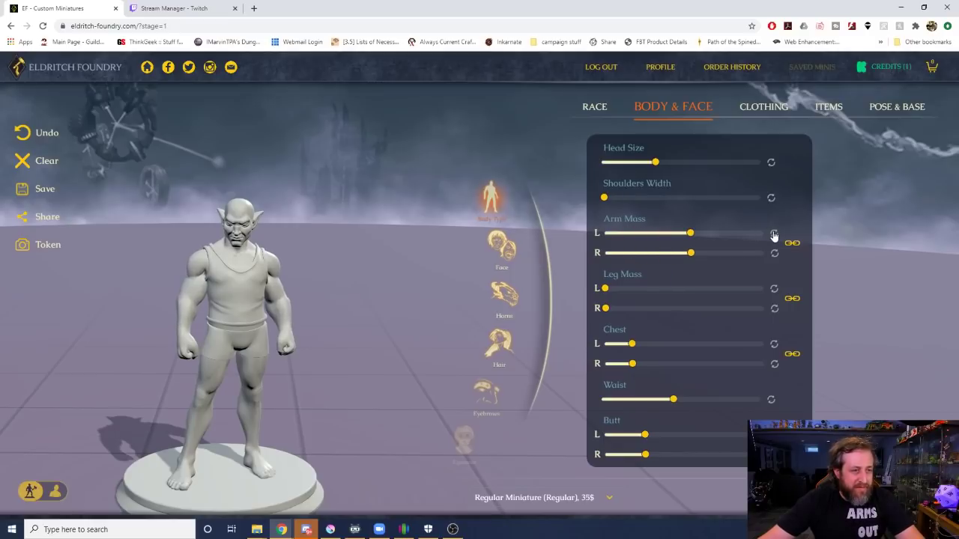
{"action": "left_click", "coordinate": [774, 233]}
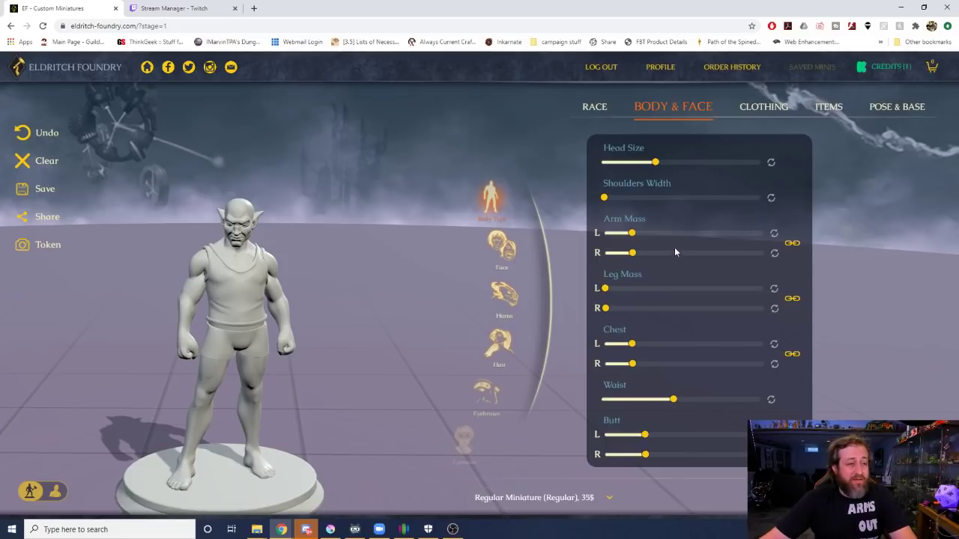
Reduce the elf's arm mass and chest to the minimum on both sides.
{"action": "left_click_drag", "start_coordinate": [631, 233], "coordinate": [513, 249]}
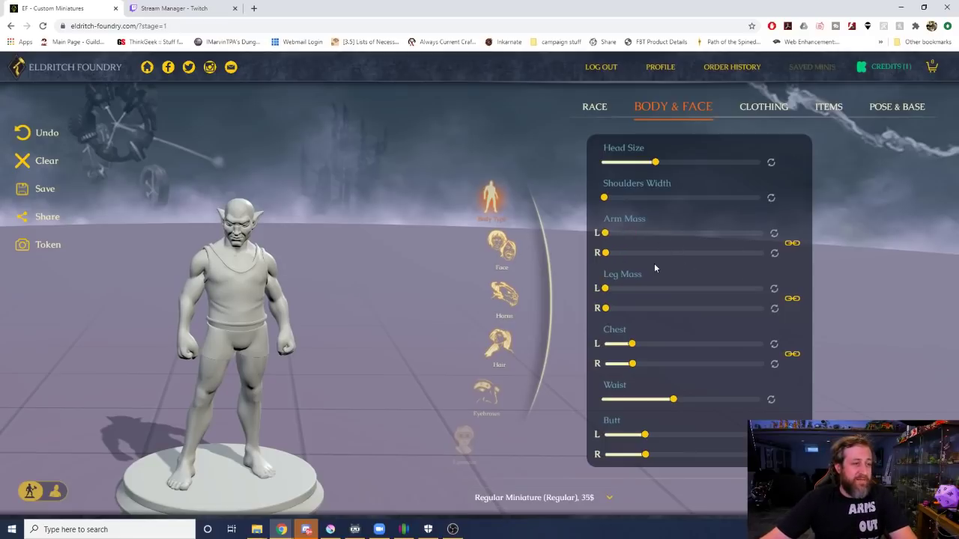
{"action": "left_click_drag", "start_coordinate": [196, 409], "coordinate": [383, 320]}
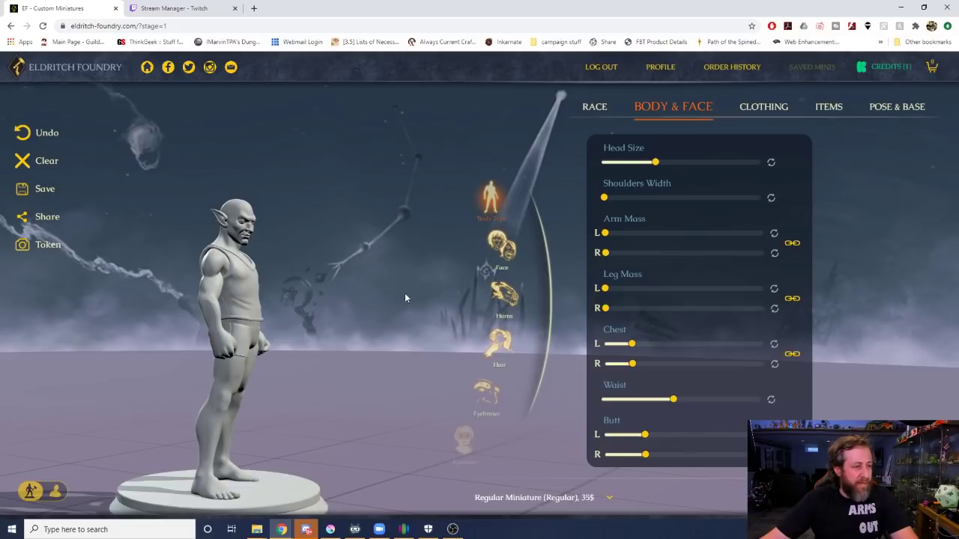
{"action": "left_click_drag", "start_coordinate": [392, 267], "coordinate": [311, 296]}
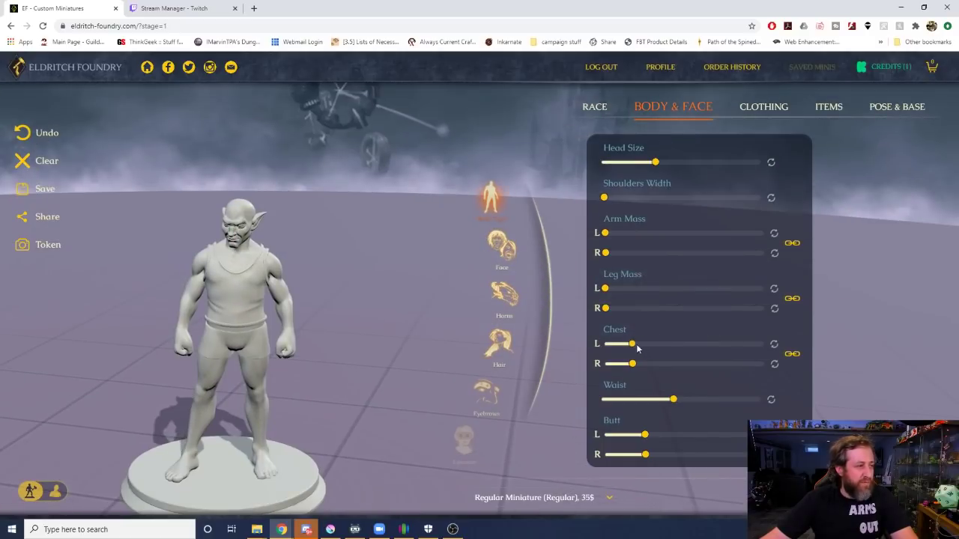
{"action": "left_click_drag", "start_coordinate": [632, 344], "coordinate": [310, 306]}
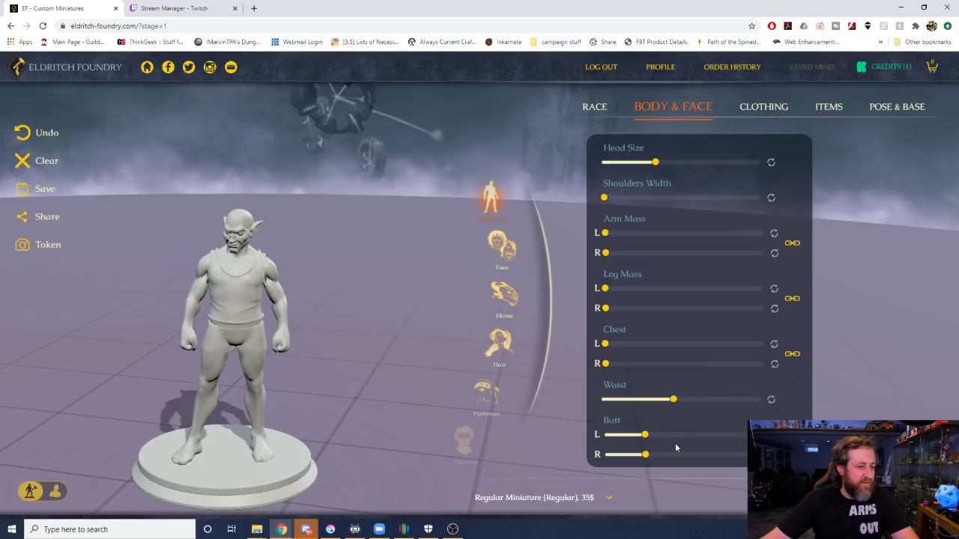
Reduce the elf's waist to about an eighth of its range and the butt to the minimum on both sides, after trying larger values.
{"action": "left_click_drag", "start_coordinate": [673, 397], "coordinate": [621, 406]}
{"action": "left_click_drag", "start_coordinate": [325, 342], "coordinate": [437, 338]}
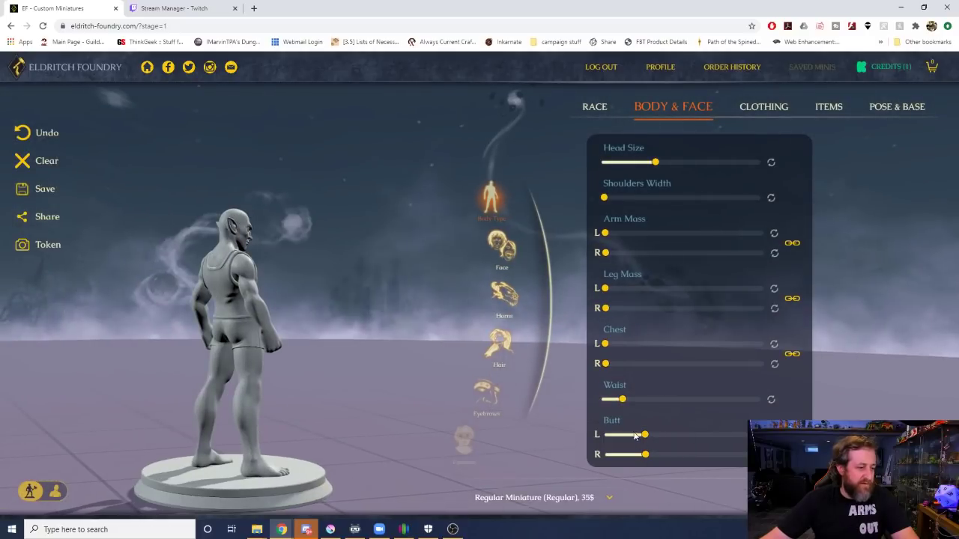
{"action": "left_click_drag", "start_coordinate": [635, 436], "coordinate": [654, 437]}
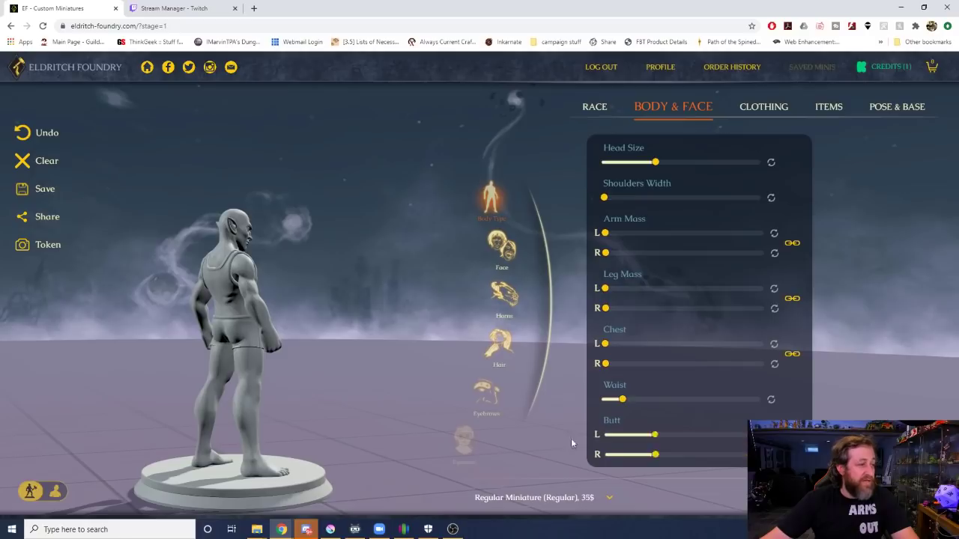
{"action": "left_click_drag", "start_coordinate": [571, 443], "coordinate": [749, 459]}
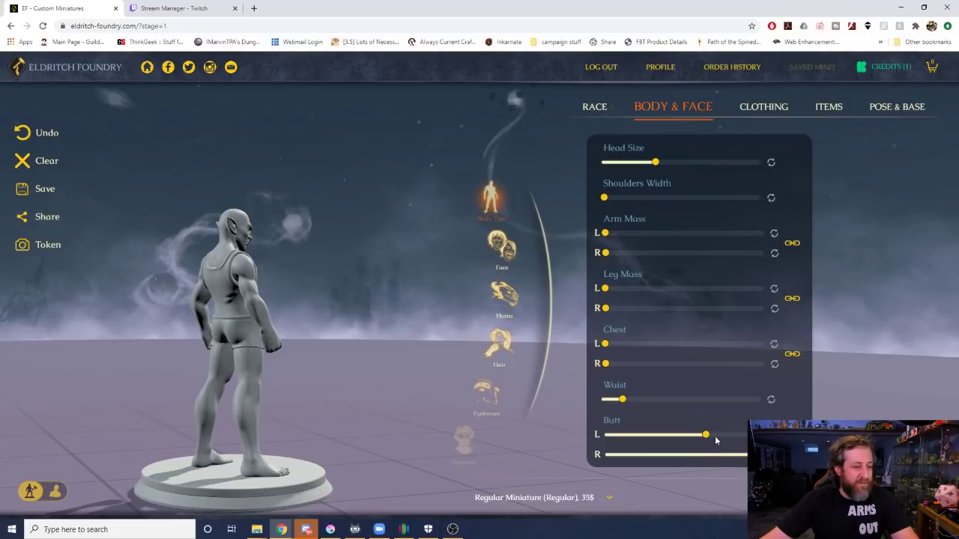
{"action": "left_click_drag", "start_coordinate": [706, 435], "coordinate": [322, 292]}
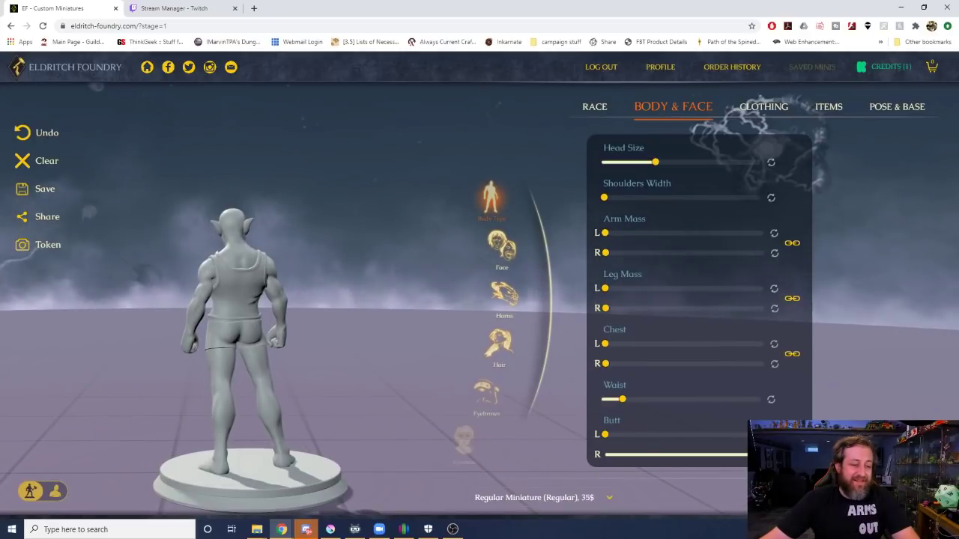
{"action": "left_click_drag", "start_coordinate": [749, 455], "coordinate": [578, 442]}
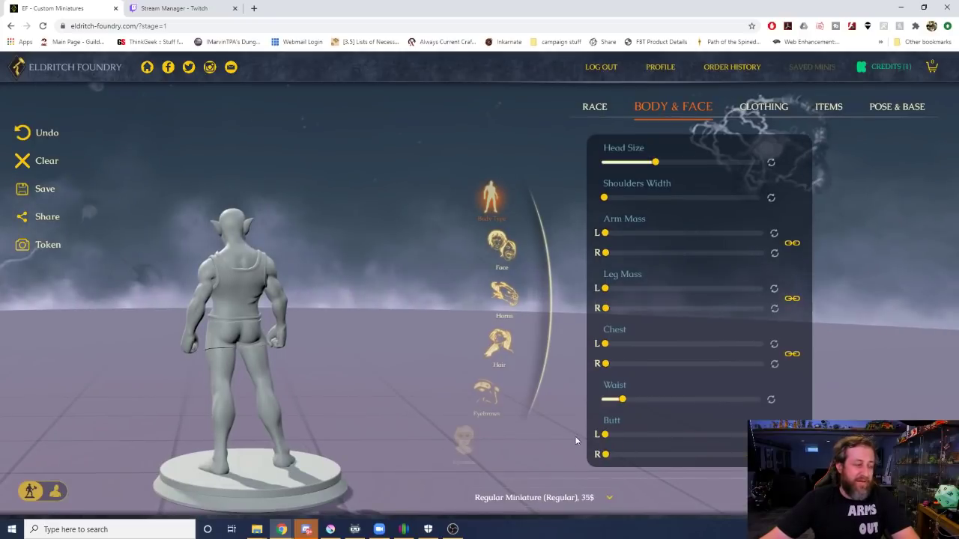
{"action": "left_click_drag", "start_coordinate": [204, 280], "coordinate": [360, 311]}
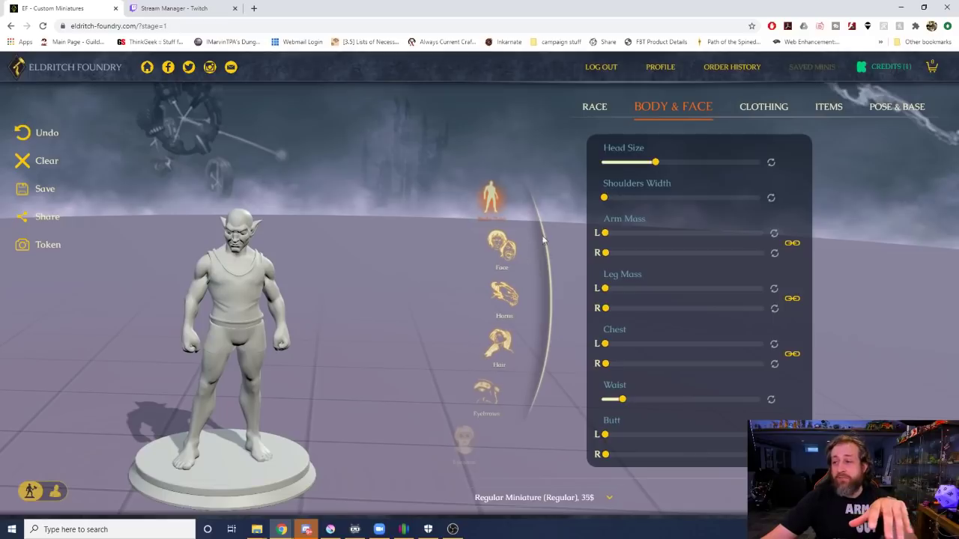
Open the elf's face settings, try the jaw twist at both extremes and reset it to its default.
{"action": "left_click", "coordinate": [503, 249]}
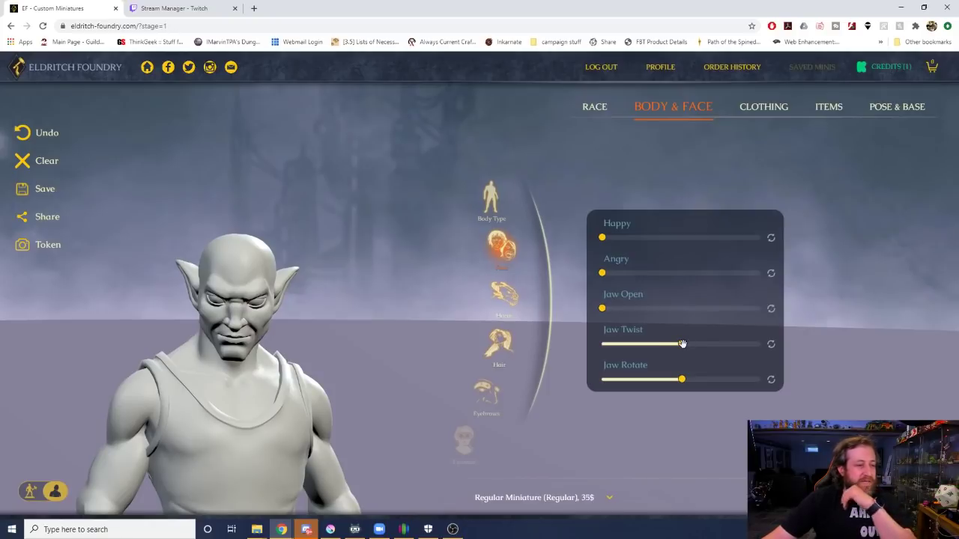
{"action": "left_click_drag", "start_coordinate": [684, 345], "coordinate": [822, 338]}
{"action": "left_click_drag", "start_coordinate": [896, 348], "coordinate": [432, 332]}
{"action": "left_click", "coordinate": [772, 347]}
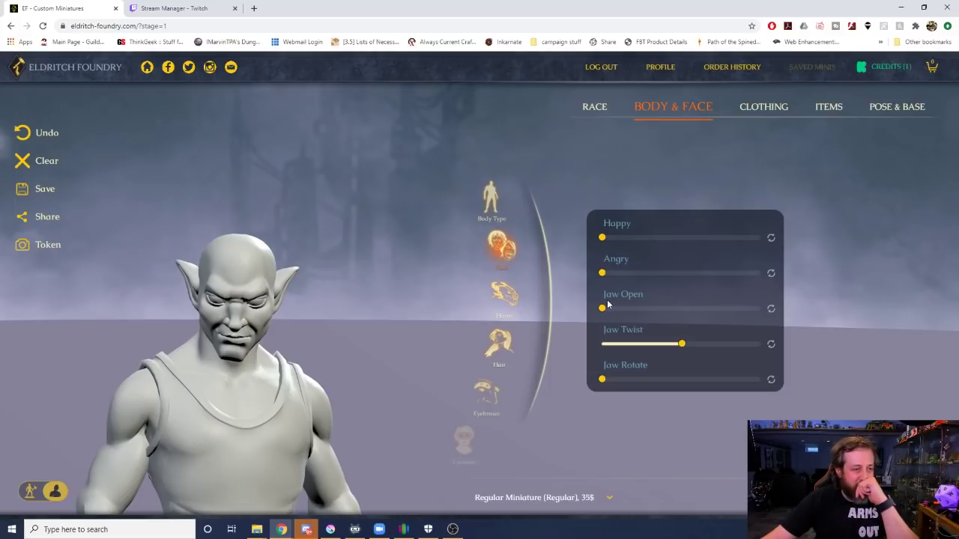
Try the elf's Jaw Open and Angry expressions at their maximum and return both to the minimum.
{"action": "left_click_drag", "start_coordinate": [603, 308], "coordinate": [762, 308]}
{"action": "left_click_drag", "start_coordinate": [828, 320], "coordinate": [374, 253]}
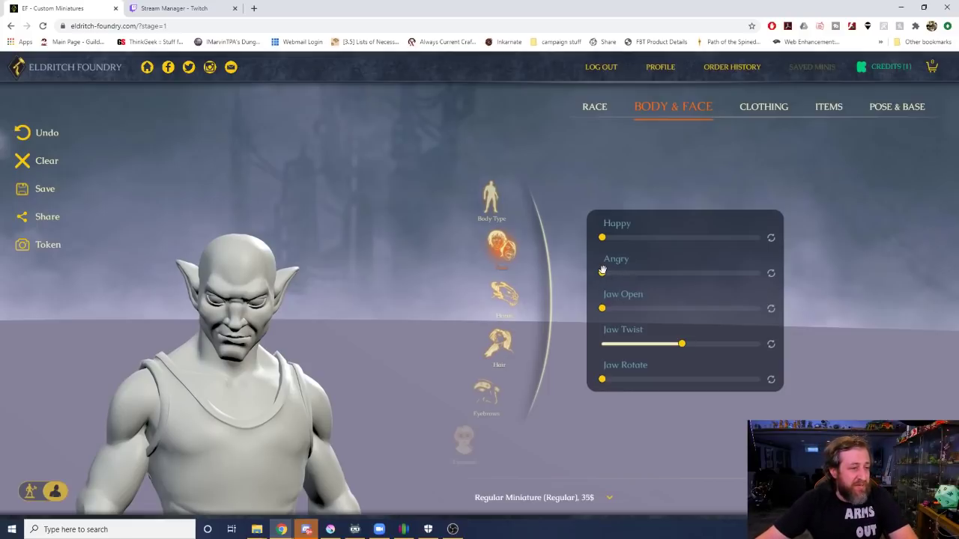
{"action": "left_click_drag", "start_coordinate": [600, 274], "coordinate": [780, 430]}
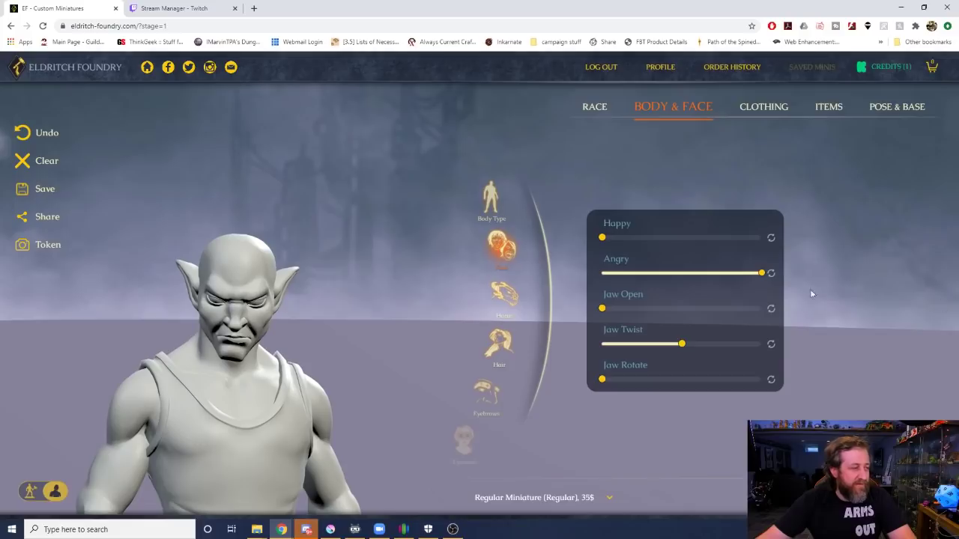
{"action": "left_click_drag", "start_coordinate": [810, 294], "coordinate": [503, 200]}
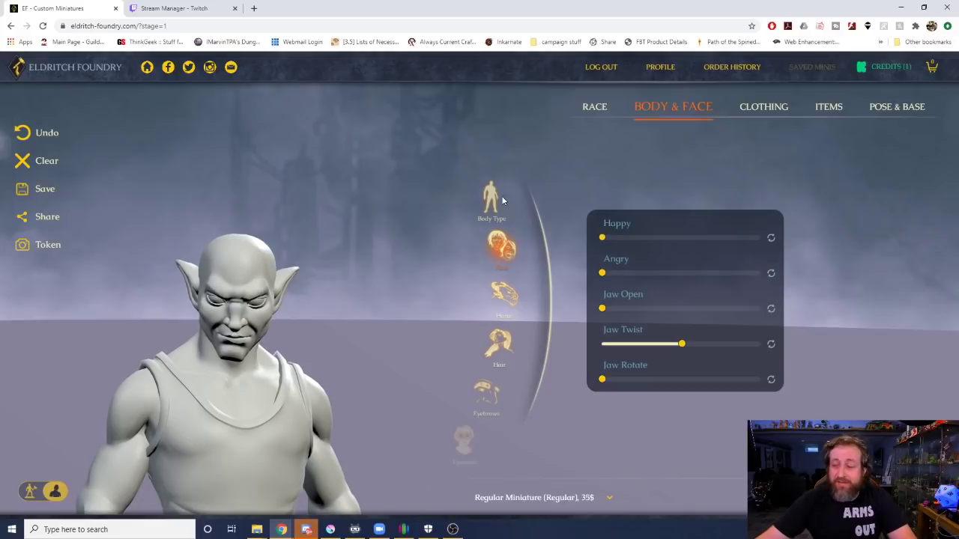
Compare the elf's Happy expression between minimum and maximum, leaving it at the maximum.
{"action": "mouse_move", "coordinate": [448, 231]}
{"action": "left_mouse_down"}
{"action": "mouse_move", "coordinate": [872, 270]}
{"action": "mouse_move", "coordinate": [457, 226]}
{"action": "left_mouse_up"}
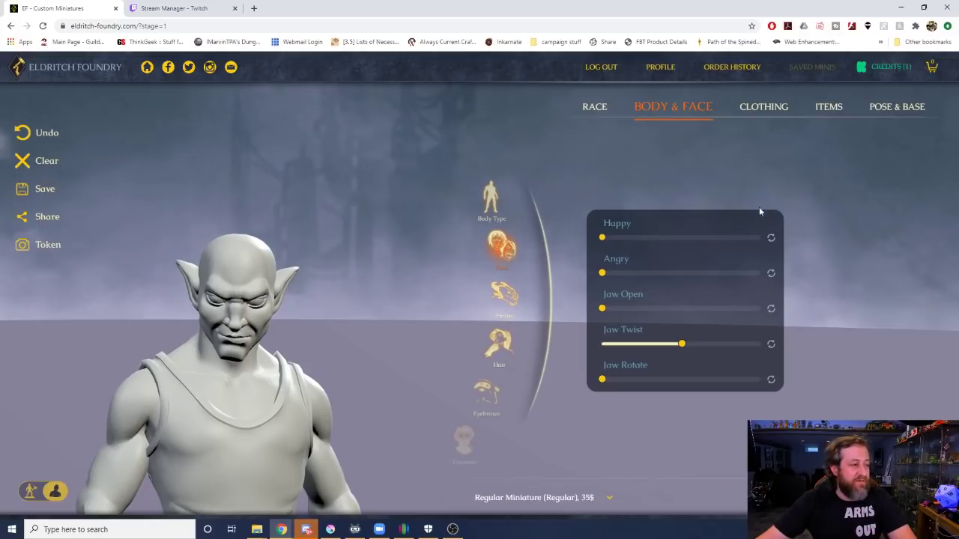
{"action": "left_click_drag", "start_coordinate": [759, 208], "coordinate": [958, 225]}
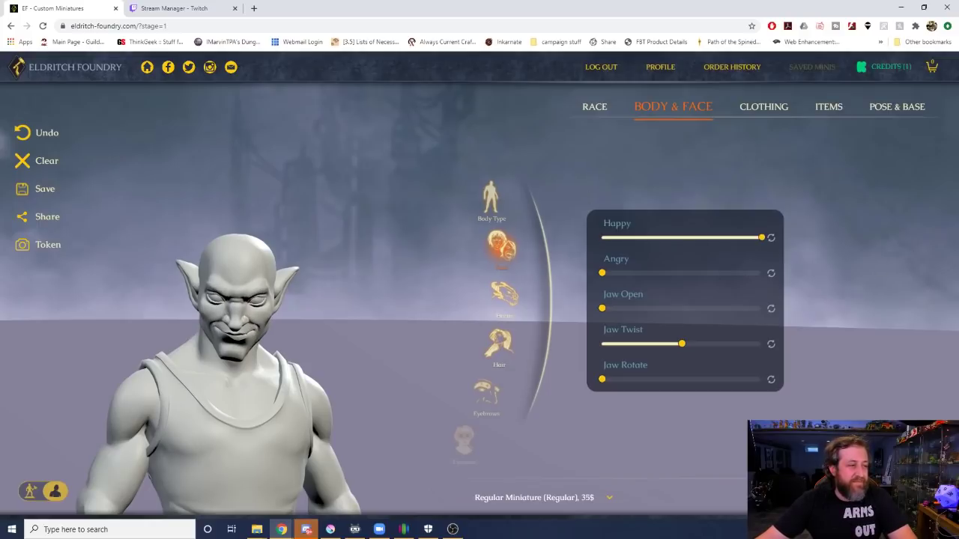
{"action": "left_click_drag", "start_coordinate": [883, 209], "coordinate": [238, 213]}
{"action": "left_click_drag", "start_coordinate": [626, 208], "coordinate": [293, 221]}
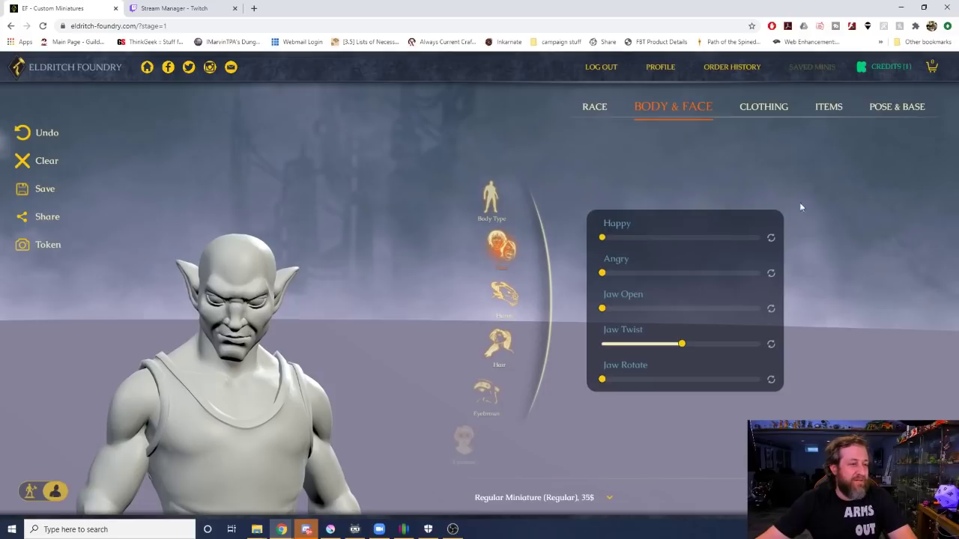
{"action": "left_click_drag", "start_coordinate": [800, 206], "coordinate": [326, 220]}
{"action": "left_click_drag", "start_coordinate": [465, 222], "coordinate": [879, 276]}
{"action": "left_click_drag", "start_coordinate": [277, 344], "coordinate": [303, 320]}
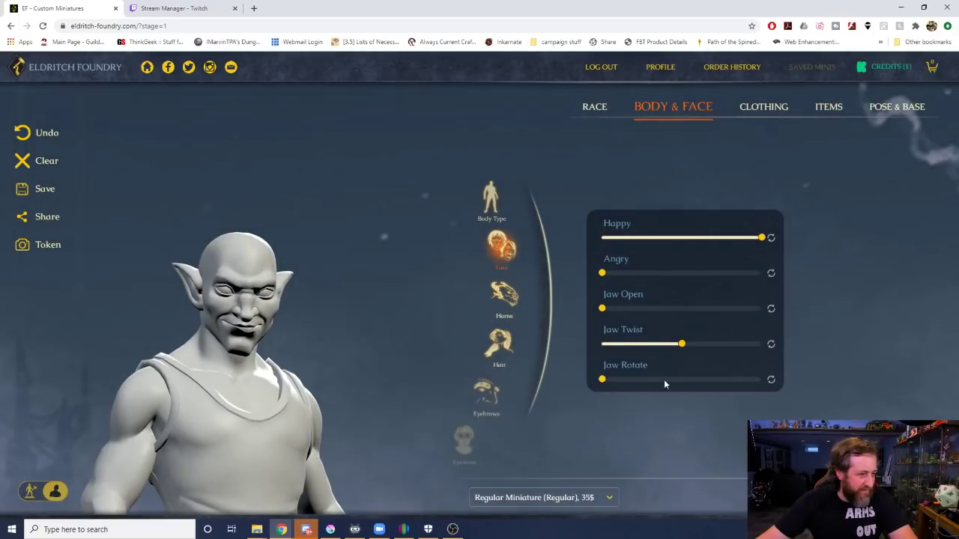
Set the elf's Jaw Rotate to just over a quarter of its range and Happy to slightly over half.
{"action": "left_click_drag", "start_coordinate": [602, 379], "coordinate": [649, 379]}
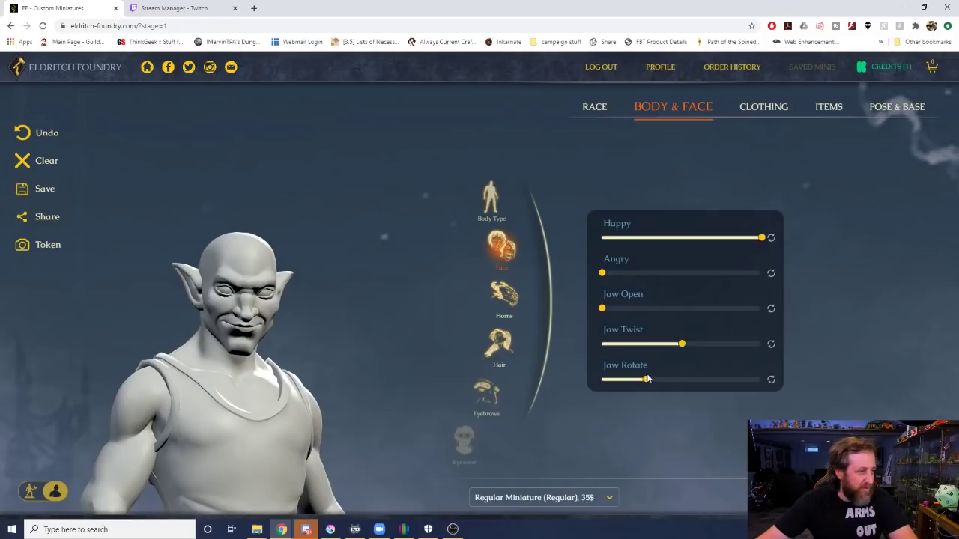
{"action": "mouse_move", "coordinate": [335, 321]}
{"action": "left_mouse_down"}
{"action": "mouse_move", "coordinate": [323, 329]}
{"action": "mouse_move", "coordinate": [332, 332]}
{"action": "left_mouse_up"}
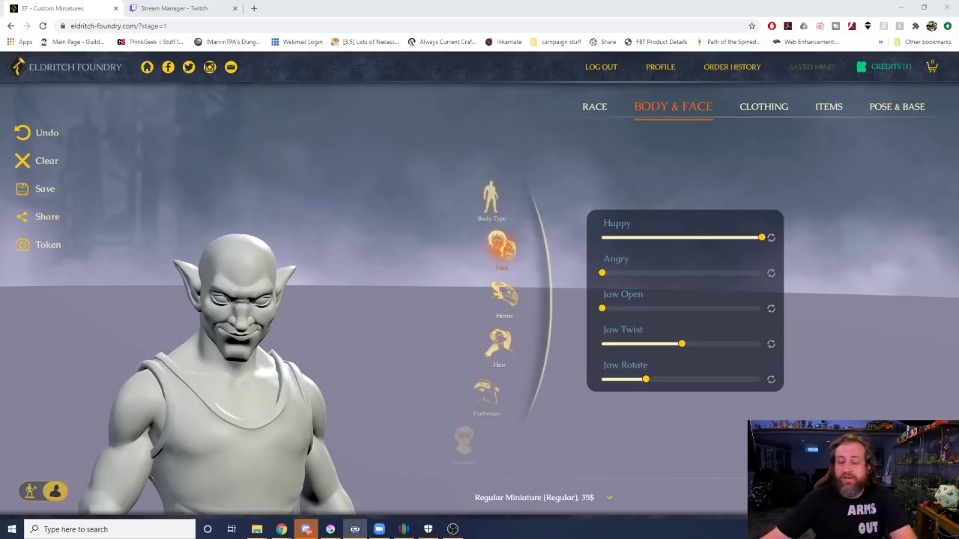
{"action": "left_click_drag", "start_coordinate": [317, 289], "coordinate": [332, 282]}
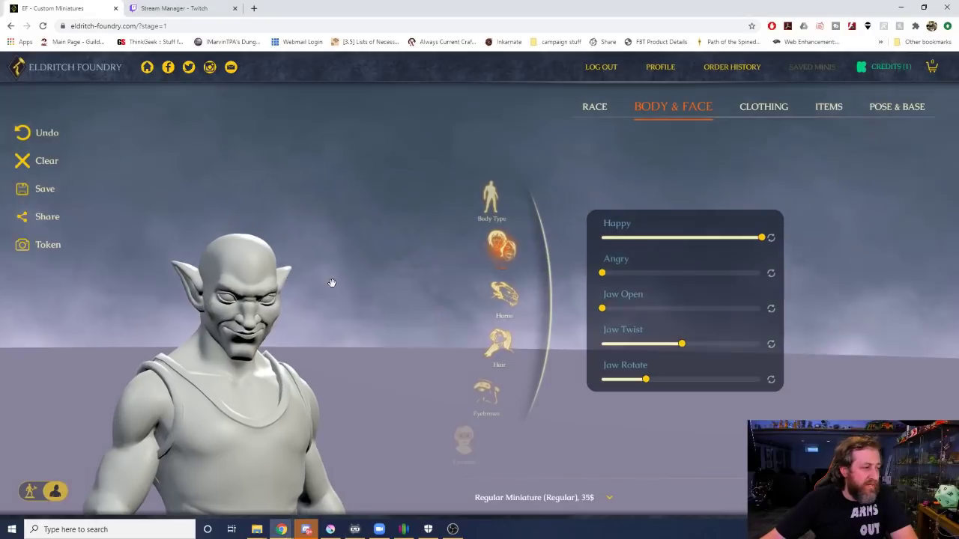
{"action": "left_click_drag", "start_coordinate": [762, 238], "coordinate": [695, 238]}
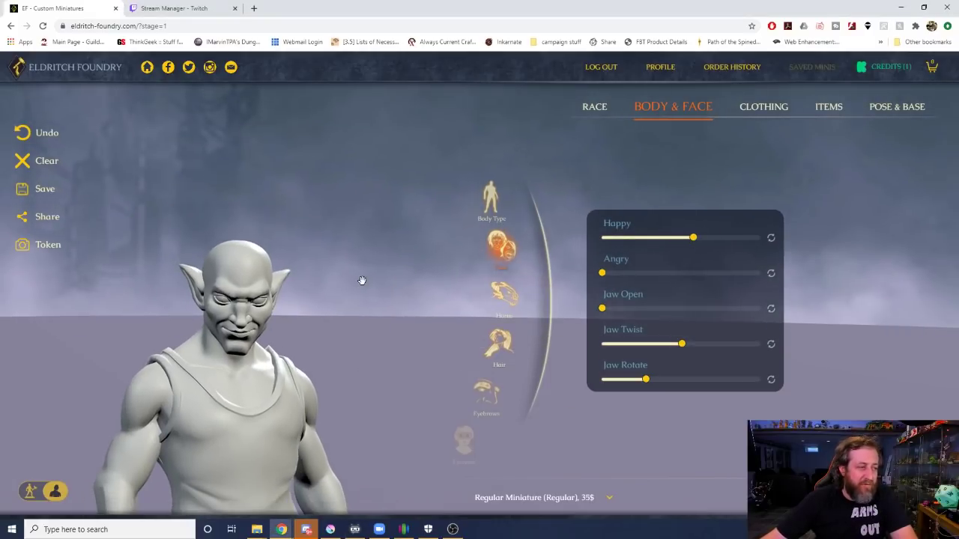
{"action": "left_click_drag", "start_coordinate": [362, 278], "coordinate": [391, 268]}
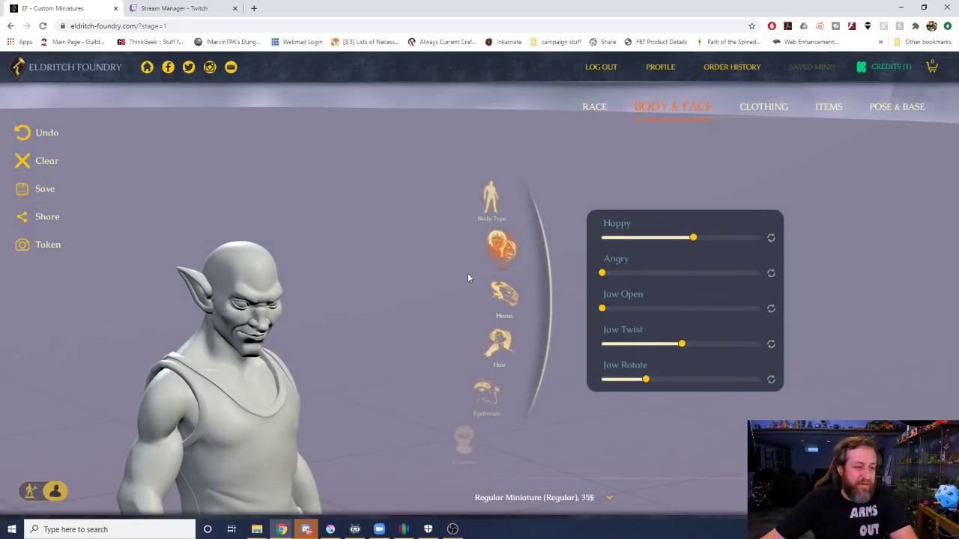
Open the horn options and try the first three horn styles on the elf's head.
{"action": "left_click", "coordinate": [511, 293]}
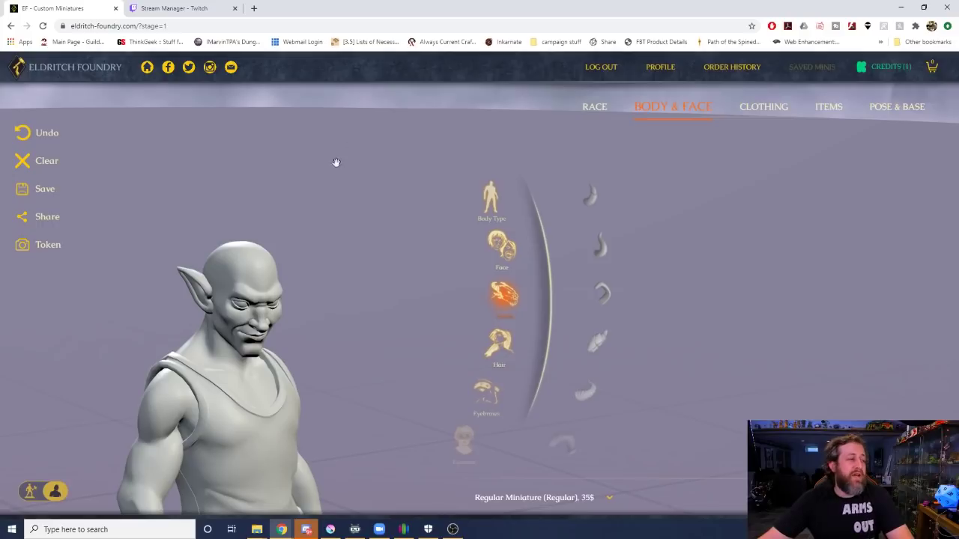
{"action": "left_click_drag", "start_coordinate": [334, 161], "coordinate": [382, 270]}
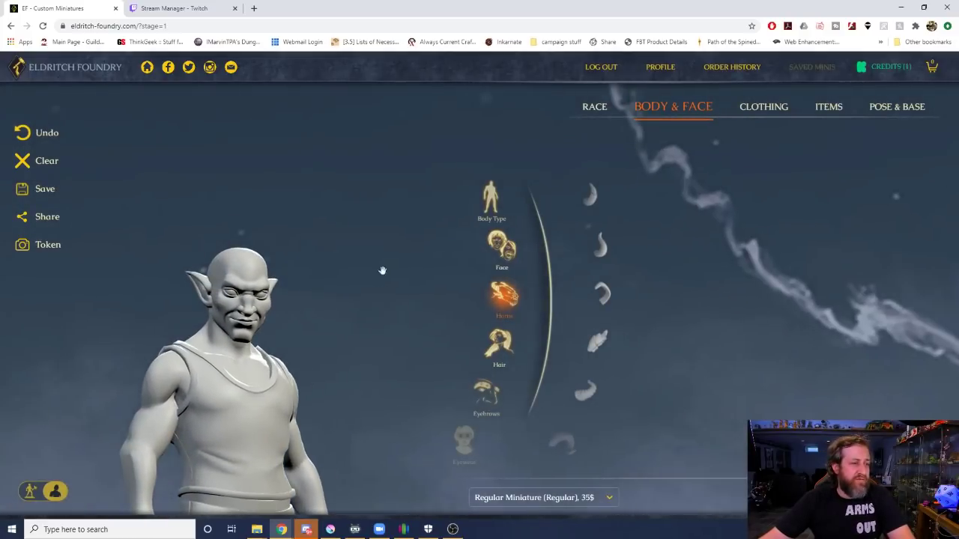
{"action": "left_click", "coordinate": [590, 193]}
{"action": "left_click_drag", "start_coordinate": [313, 242], "coordinate": [345, 259]}
{"action": "left_click", "coordinate": [603, 239]}
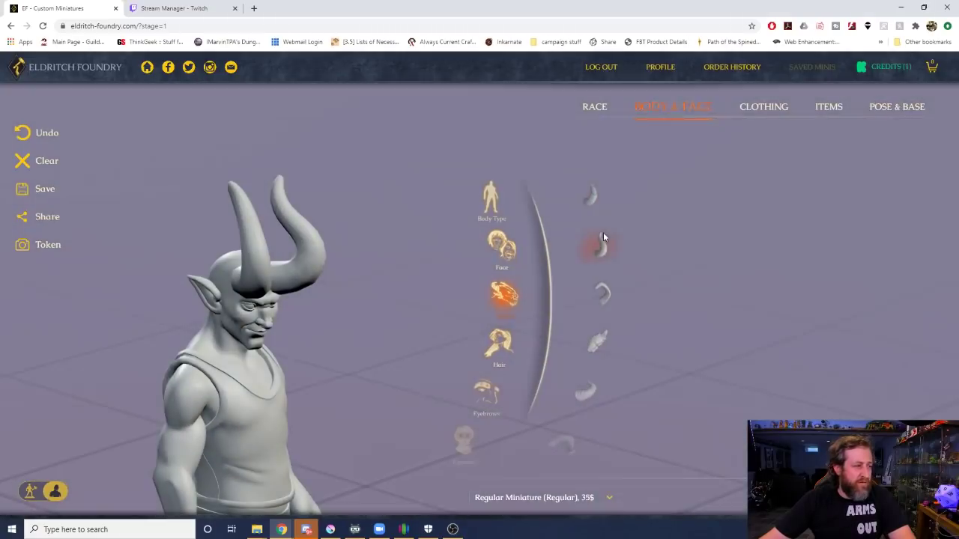
{"action": "left_click", "coordinate": [602, 299]}
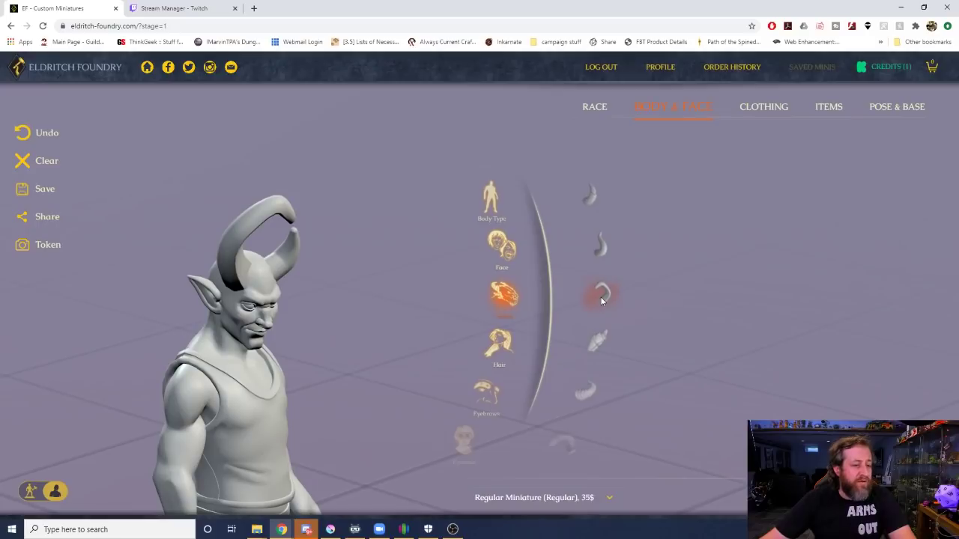
Try the fourth to seventh horn styles on the elf, including the ram-like curled ones.
{"action": "scroll", "coordinate": [611, 286], "scroll_direction": "down", "scroll_amount": 2}
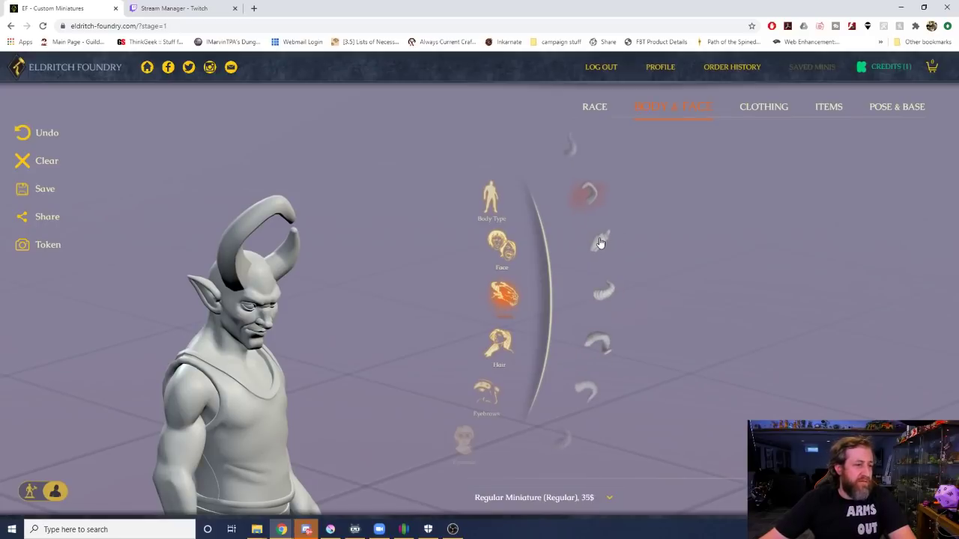
{"action": "left_click", "coordinate": [598, 242]}
{"action": "left_click", "coordinate": [601, 290]}
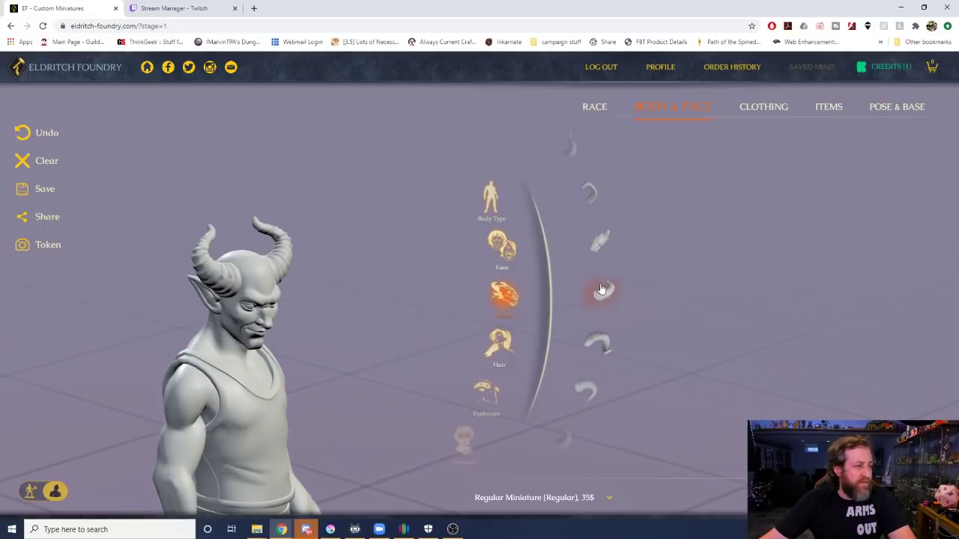
{"action": "left_click", "coordinate": [603, 333]}
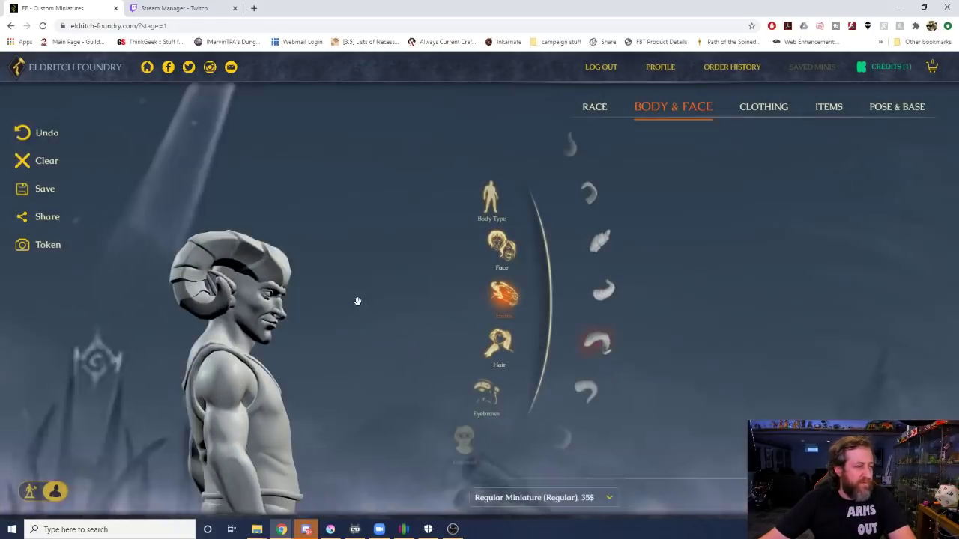
{"action": "left_click", "coordinate": [586, 391]}
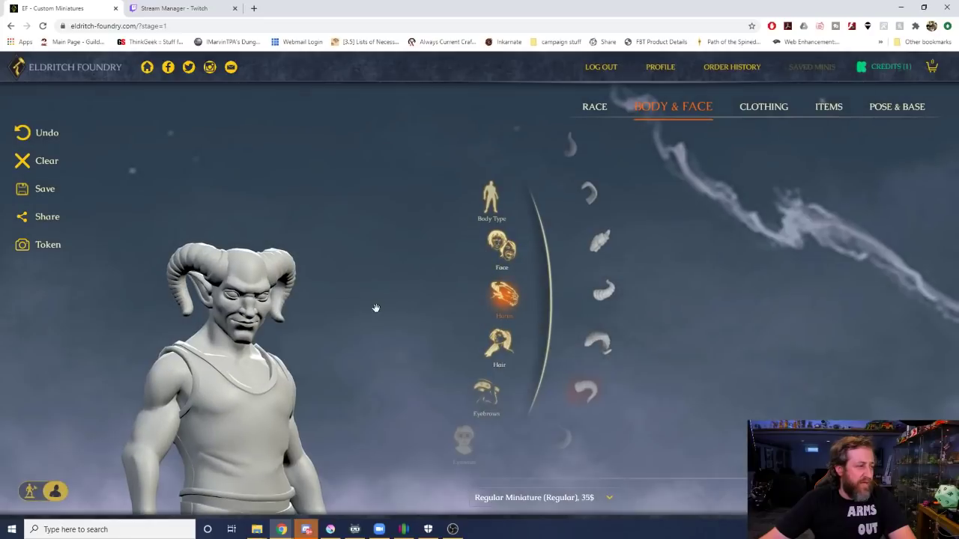
Try the eighth to tenth horn styles and apply the eleventh, with horns extending sideways and curving down.
{"action": "scroll", "coordinate": [578, 398], "scroll_direction": "down", "scroll_amount": 4}
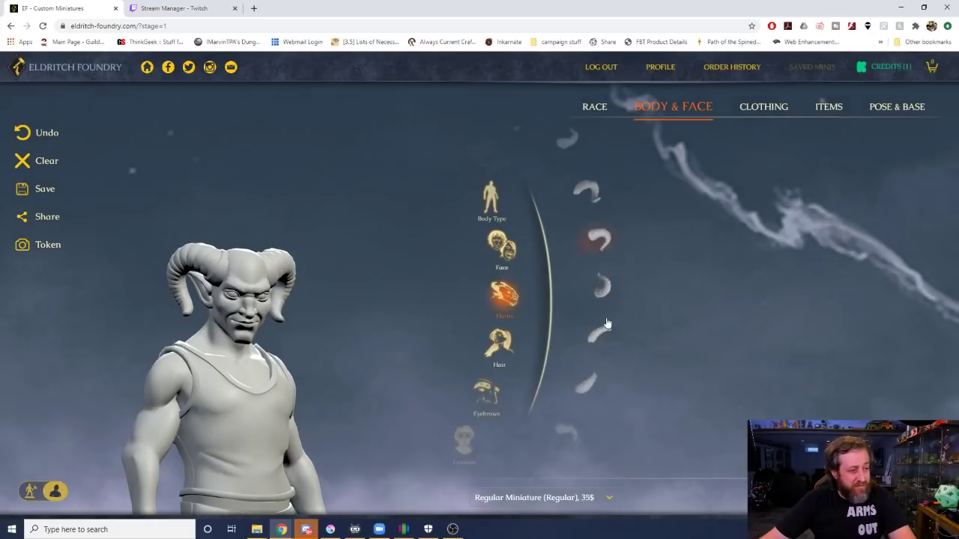
{"action": "scroll", "coordinate": [608, 324], "scroll_direction": "up", "scroll_amount": 1}
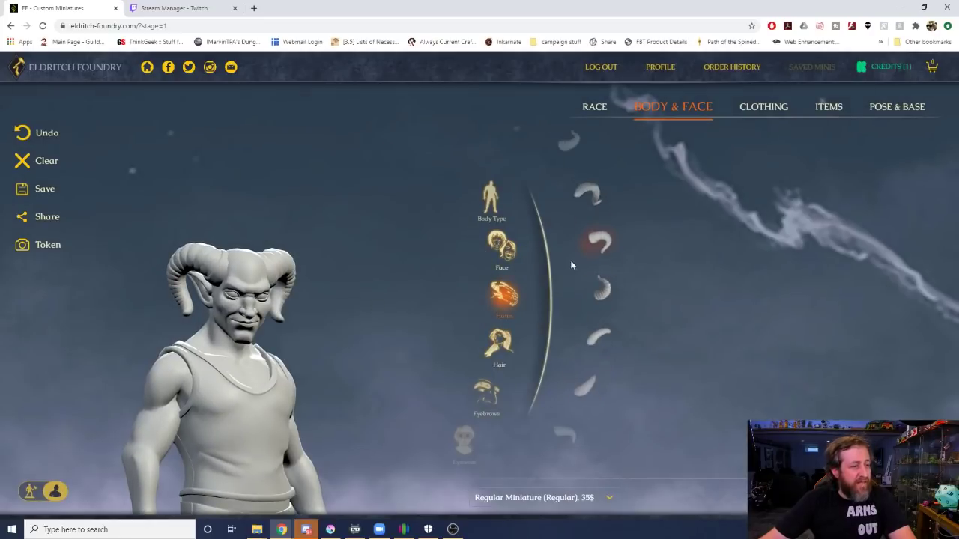
{"action": "left_click", "coordinate": [602, 287]}
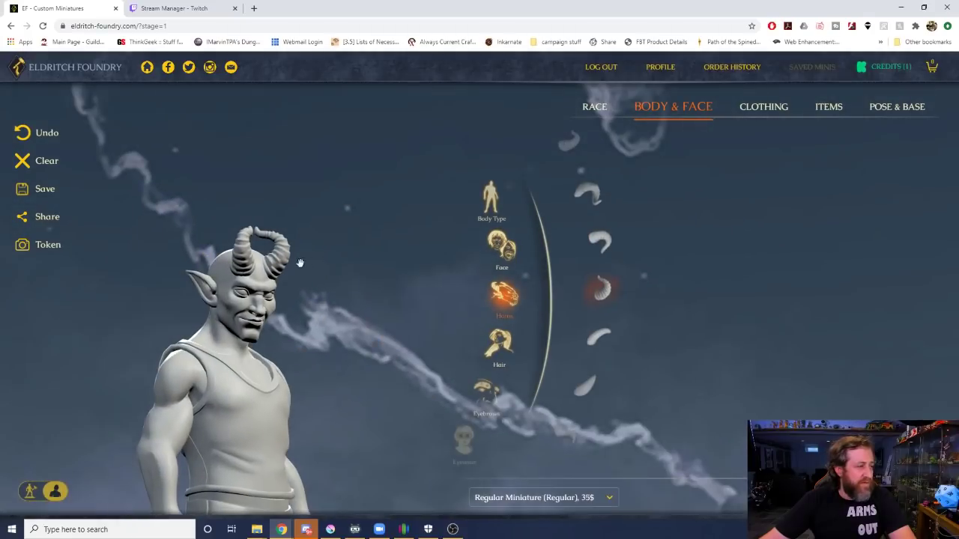
{"action": "left_click", "coordinate": [597, 337]}
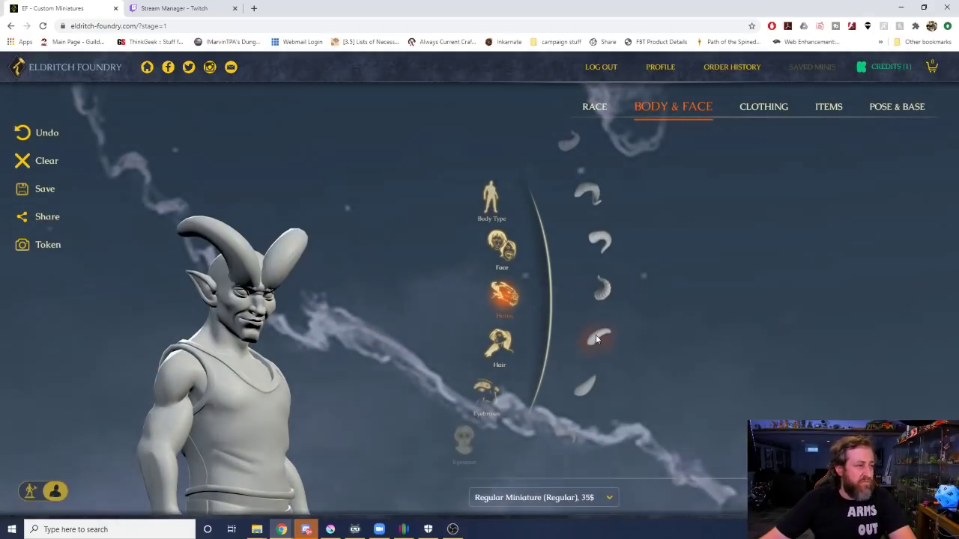
{"action": "left_click_drag", "start_coordinate": [303, 298], "coordinate": [381, 297]}
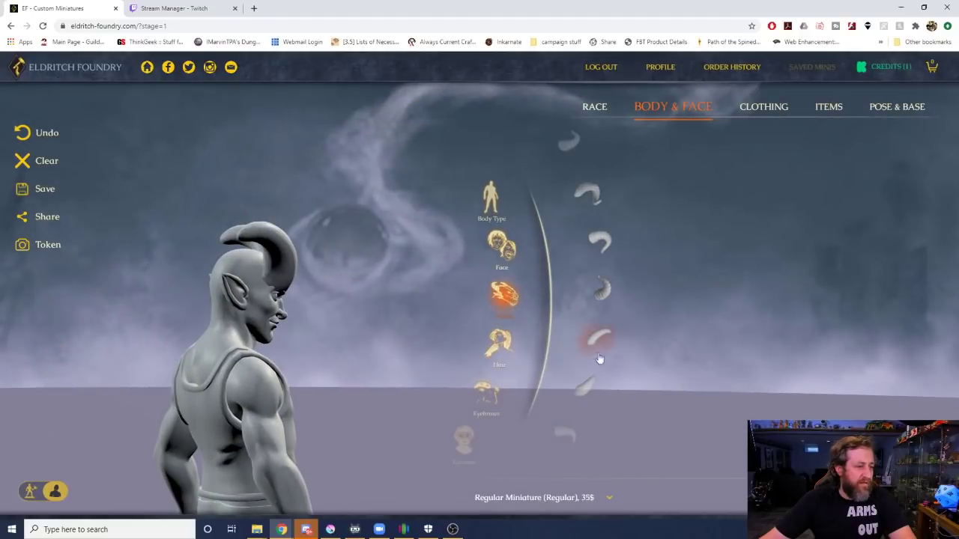
{"action": "left_click", "coordinate": [584, 382]}
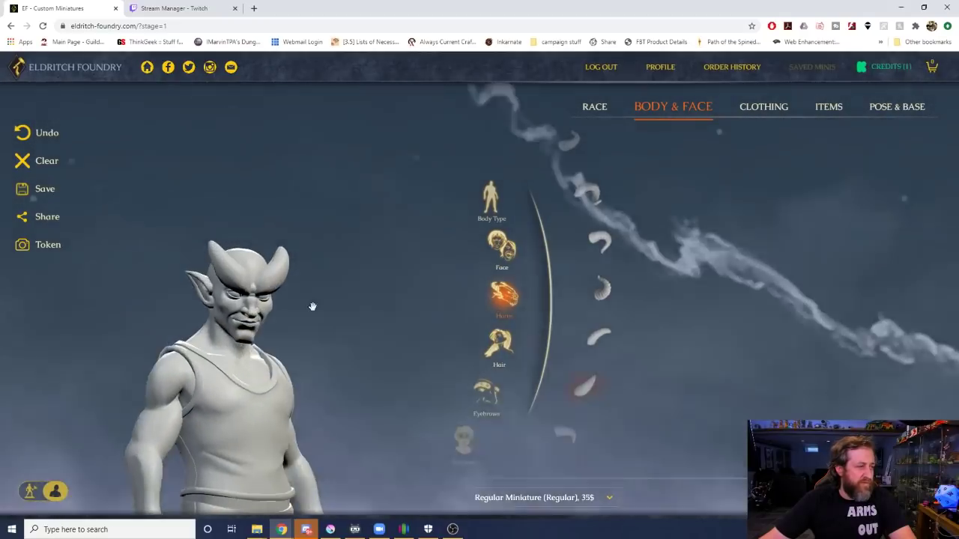
{"action": "left_click", "coordinate": [561, 433]}
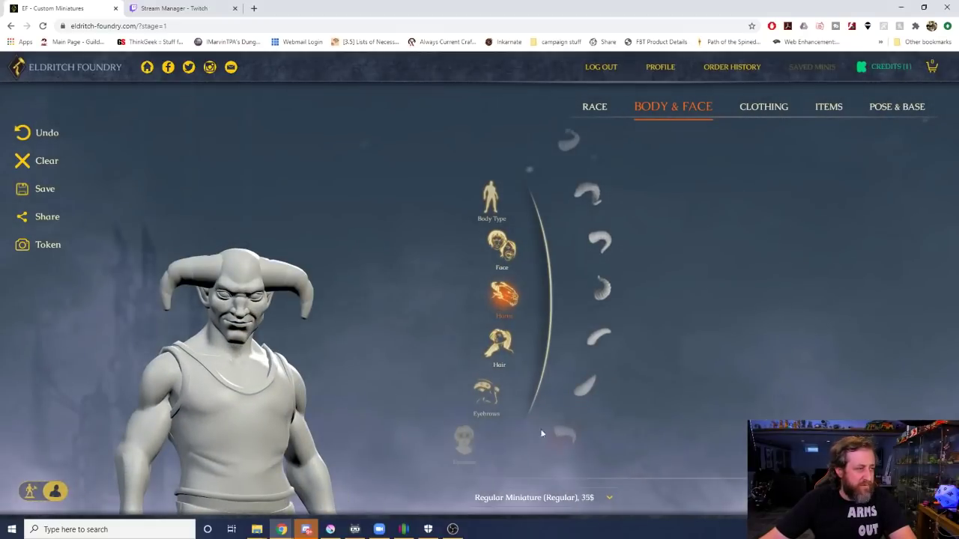
Remove the horns from the elf's head and open the hair options.
{"action": "left_click_drag", "start_coordinate": [324, 326], "coordinate": [431, 330]}
{"action": "scroll", "coordinate": [561, 339], "scroll_direction": "down", "scroll_amount": 1}
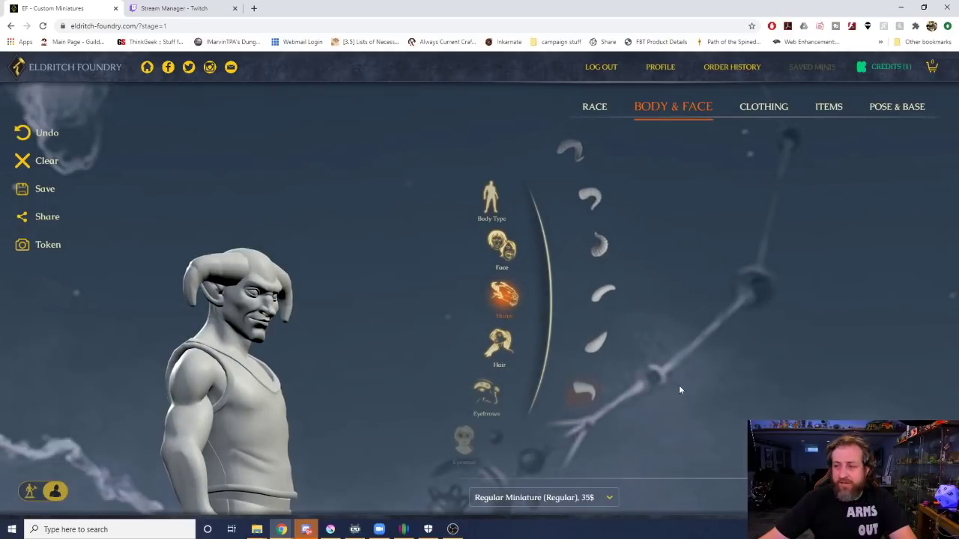
{"action": "scroll", "coordinate": [618, 315], "scroll_direction": "down", "scroll_amount": 2}
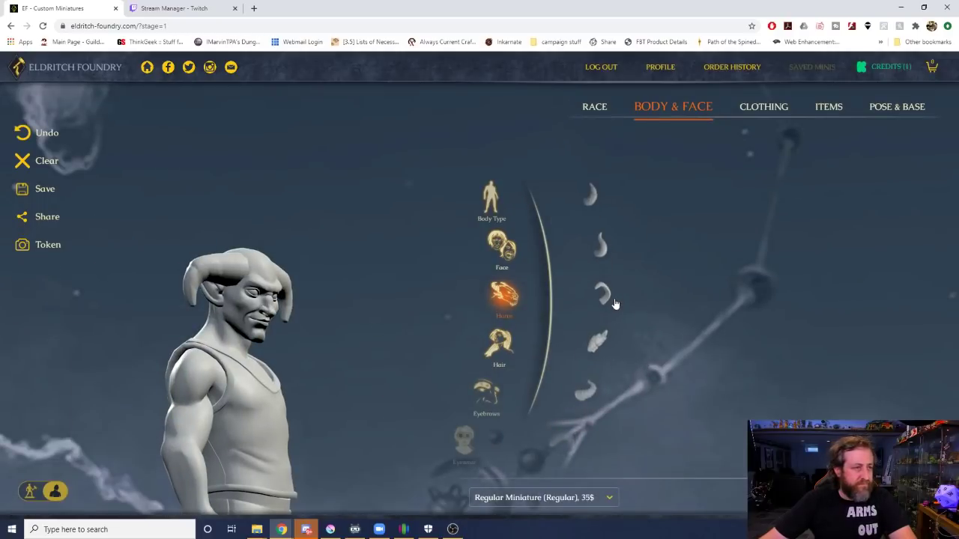
{"action": "left_click", "coordinate": [596, 198]}
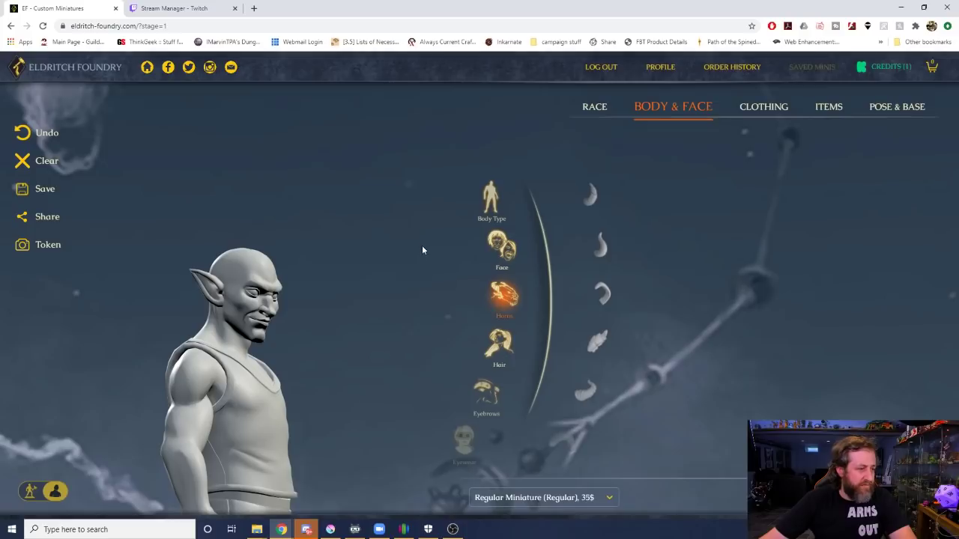
{"action": "left_click", "coordinate": [500, 346]}
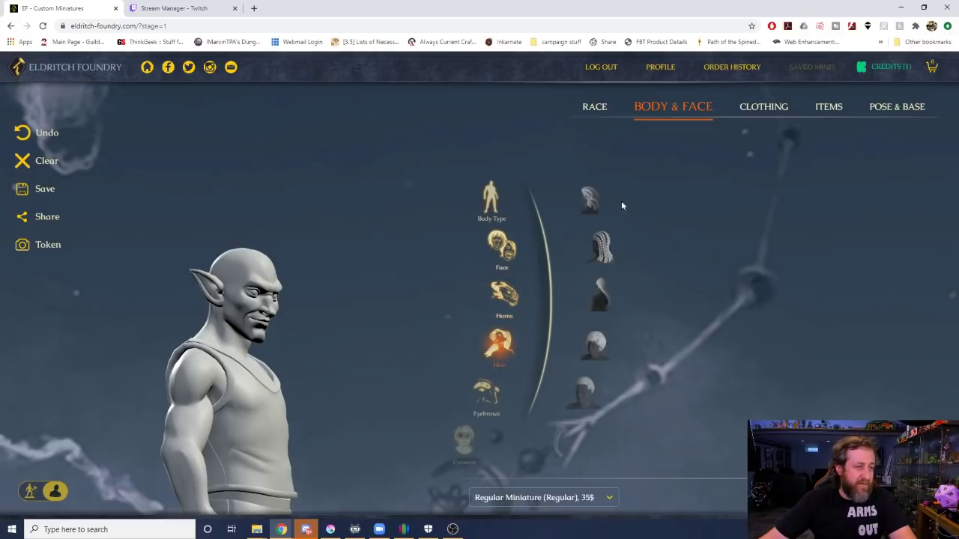
Try the first five hairstyles on the elf, from long swept-back hair through braids and an afro to short curls.
{"action": "scroll", "coordinate": [615, 229], "scroll_direction": "down", "scroll_amount": 1}
{"action": "scroll", "coordinate": [592, 214], "scroll_direction": "up", "scroll_amount": 1}
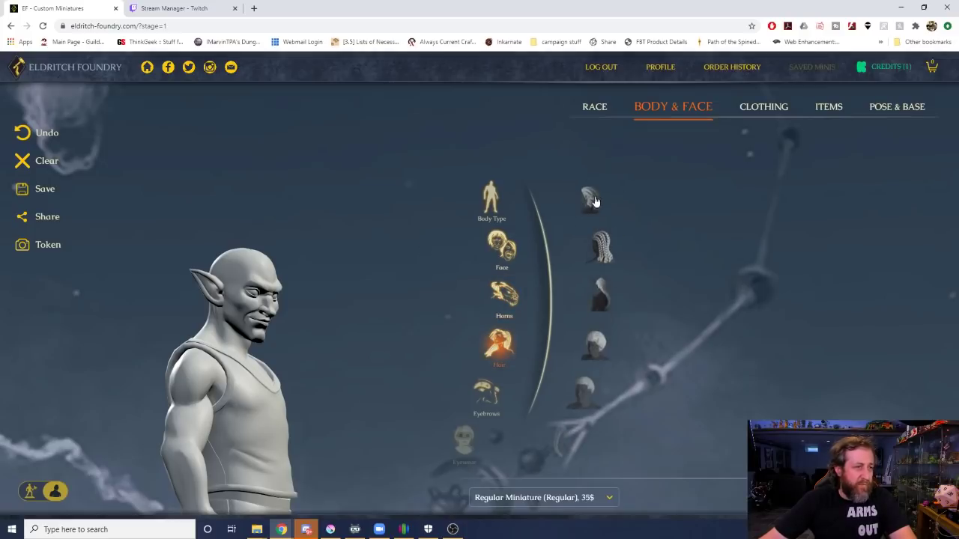
{"action": "left_click", "coordinate": [594, 201]}
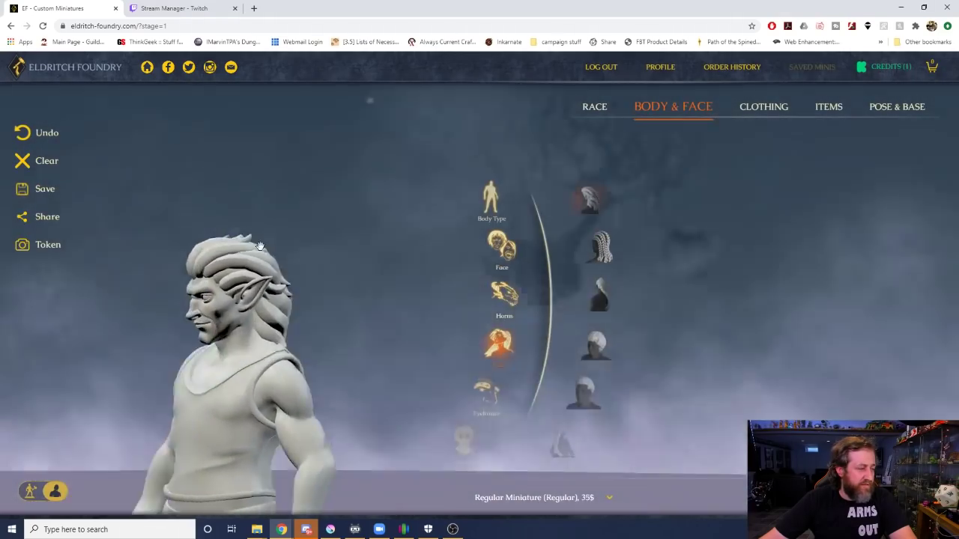
{"action": "left_click", "coordinate": [602, 248]}
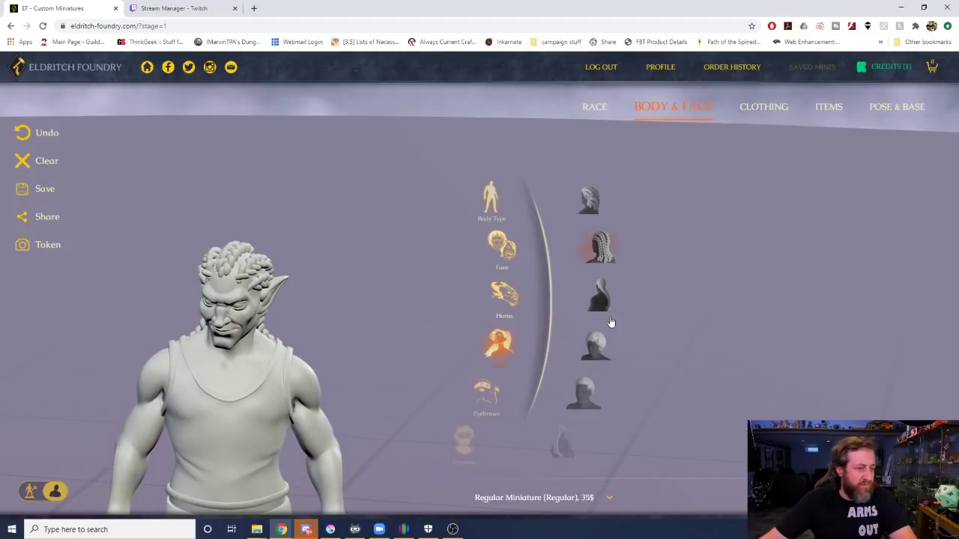
{"action": "left_click", "coordinate": [593, 287]}
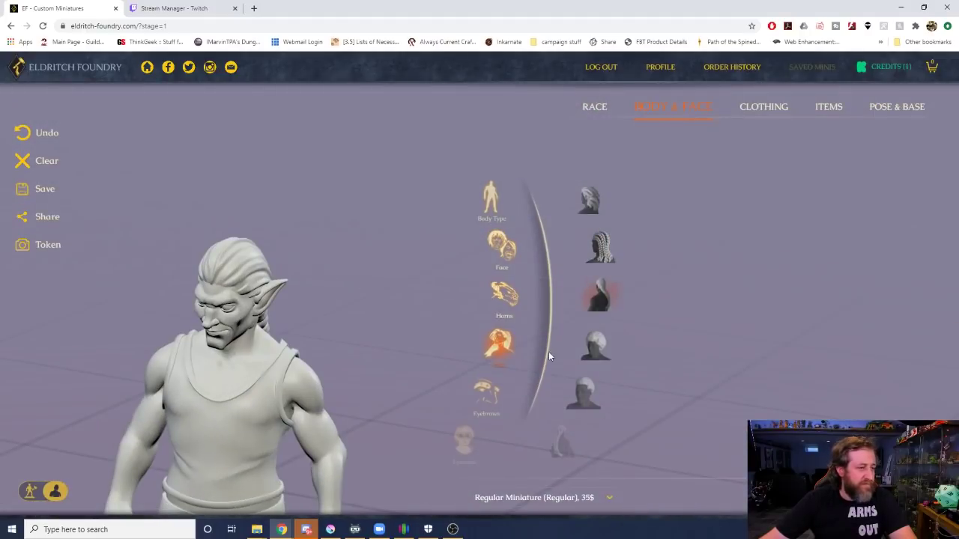
{"action": "left_click", "coordinate": [591, 339]}
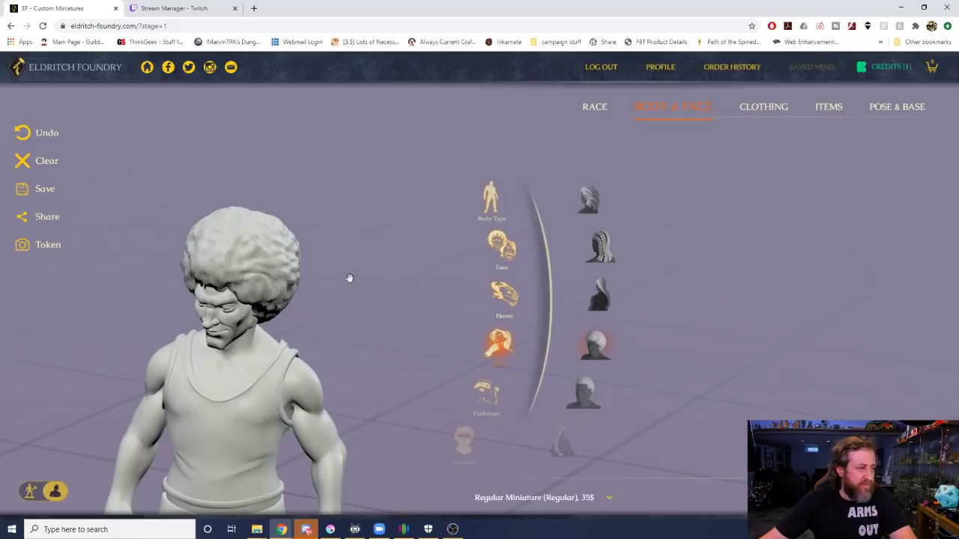
{"action": "left_click", "coordinate": [581, 383]}
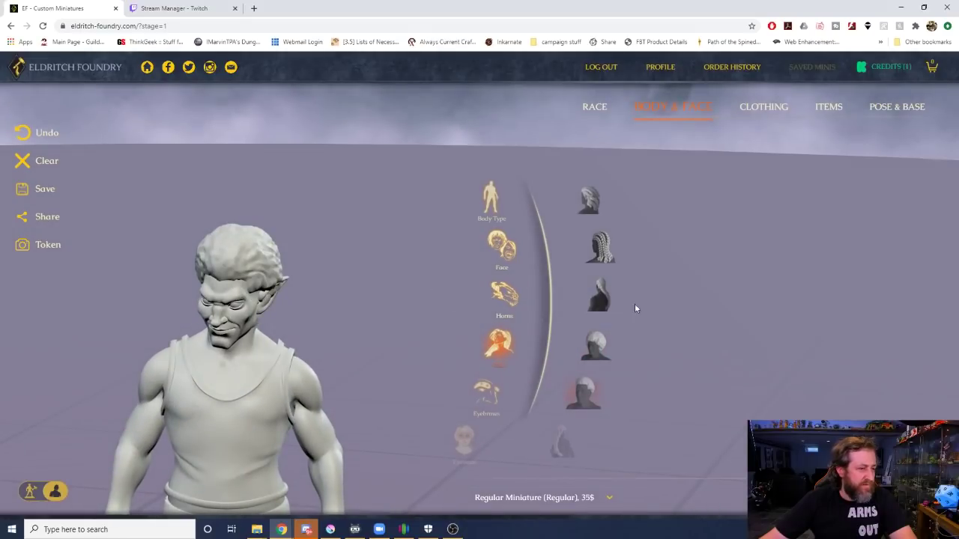
Try the sixth hairstyle with a circlet and long braid, and the seventh with long hair on one side.
{"action": "scroll", "coordinate": [625, 319], "scroll_direction": "down", "scroll_amount": 1}
{"action": "left_click", "coordinate": [600, 341]}
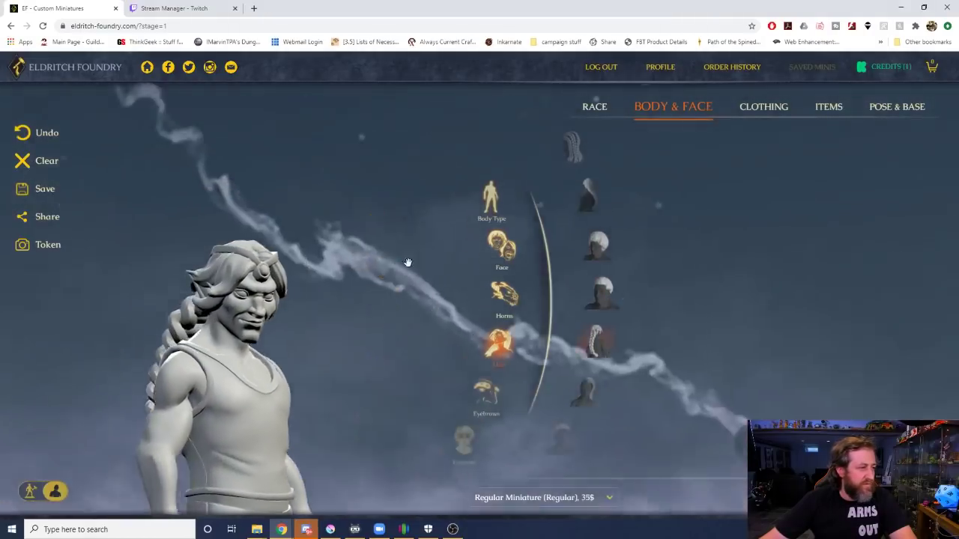
{"action": "left_click_drag", "start_coordinate": [409, 262], "coordinate": [453, 311]}
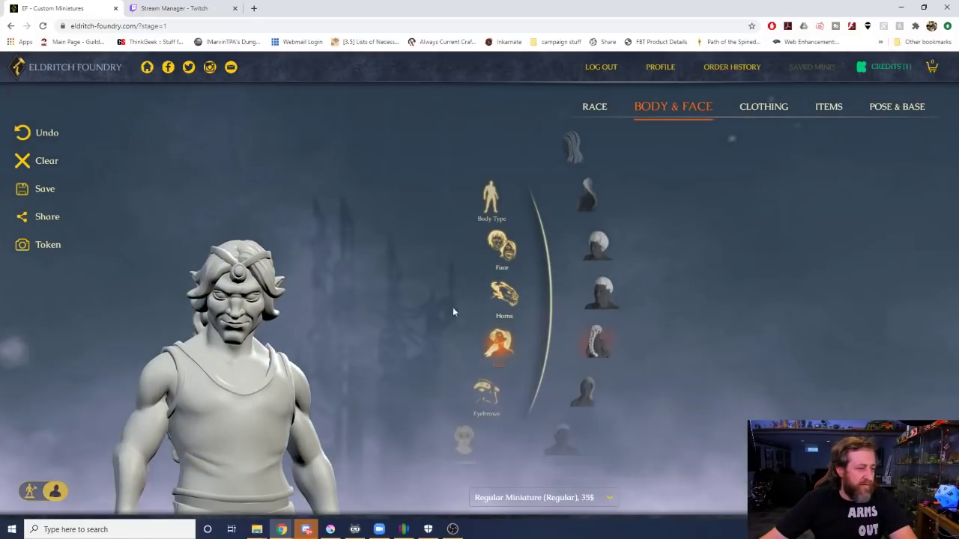
{"action": "scroll", "coordinate": [592, 337], "scroll_direction": "down", "scroll_amount": 1}
{"action": "left_click", "coordinate": [597, 342]}
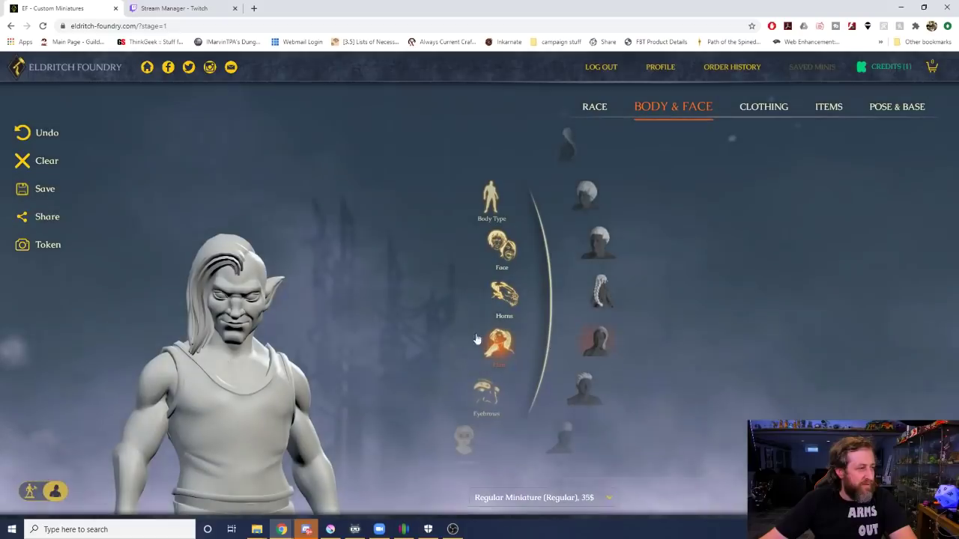
{"action": "left_click_drag", "start_coordinate": [277, 274], "coordinate": [530, 315]}
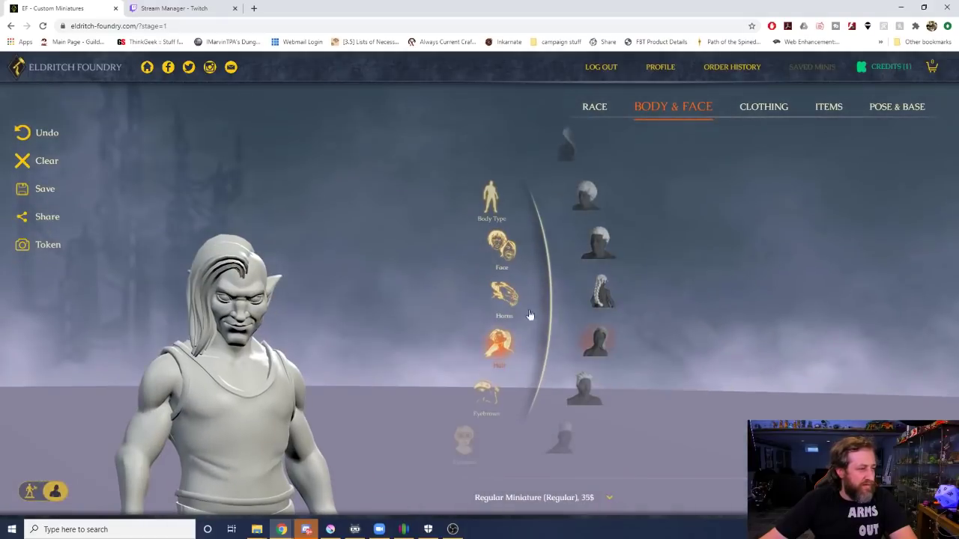
Try the eighth to eleventh hairstyles on the elf, including the short spiky, flat-top and tied-back bun styles.
{"action": "left_click", "coordinate": [583, 407]}
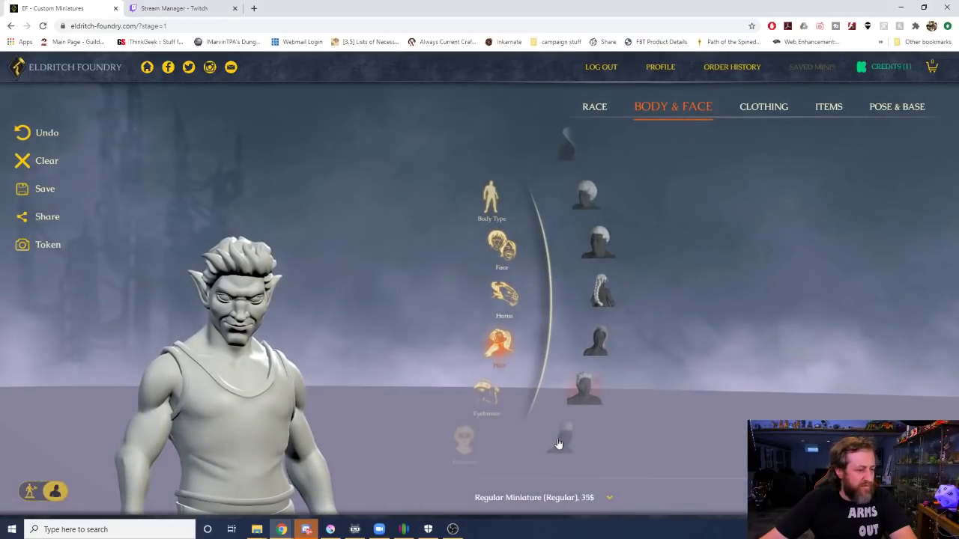
{"action": "left_click_drag", "start_coordinate": [364, 298], "coordinate": [398, 309]}
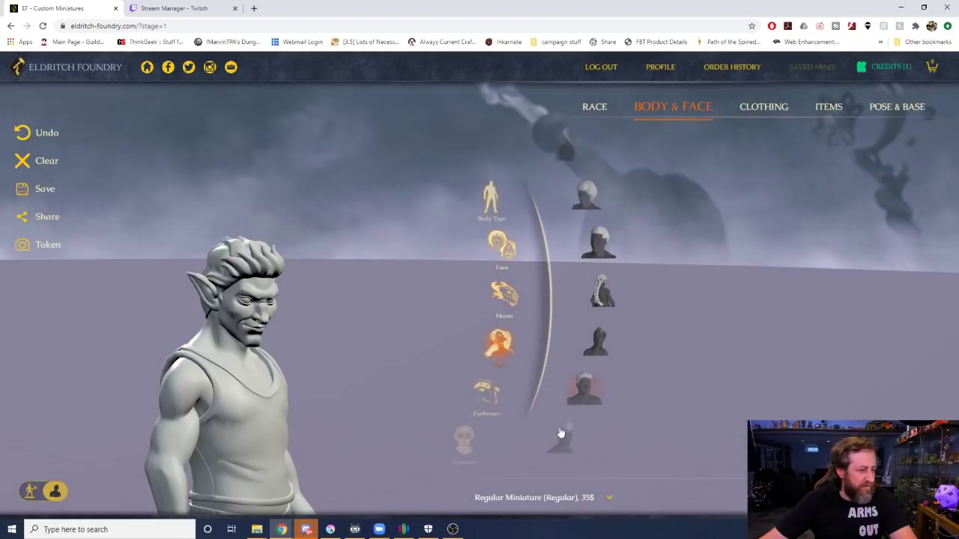
{"action": "left_click", "coordinate": [560, 435]}
{"action": "scroll", "coordinate": [578, 360], "scroll_direction": "down", "scroll_amount": 2}
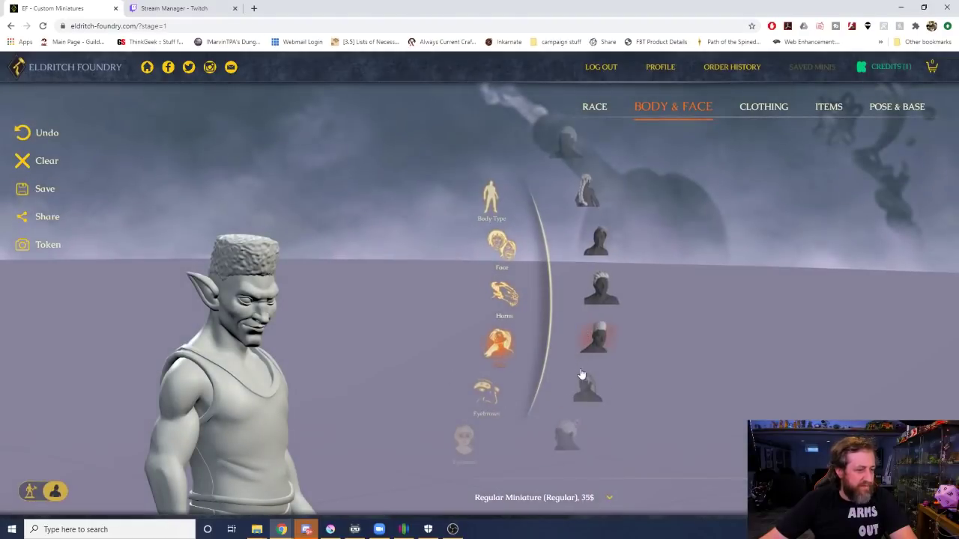
{"action": "left_click", "coordinate": [582, 381]}
{"action": "left_click_drag", "start_coordinate": [293, 299], "coordinate": [338, 304]}
{"action": "left_click", "coordinate": [561, 430]}
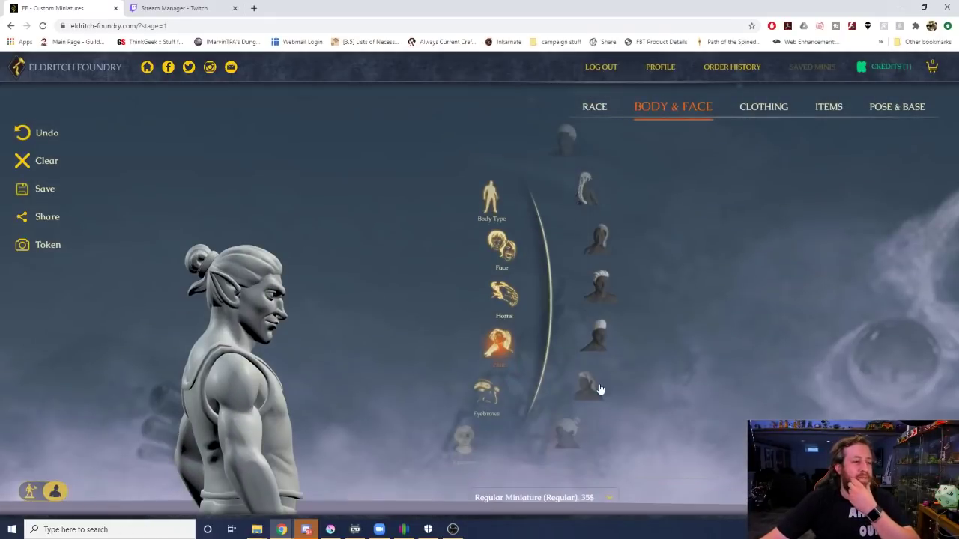
Try the twelfth to fourteenth hairstyles on the elf, including the short swept-back style and the braided high bun.
{"action": "scroll", "coordinate": [596, 391], "scroll_direction": "down", "scroll_amount": 1}
{"action": "left_click", "coordinate": [598, 331]}
{"action": "left_click_drag", "start_coordinate": [421, 296], "coordinate": [332, 295]}
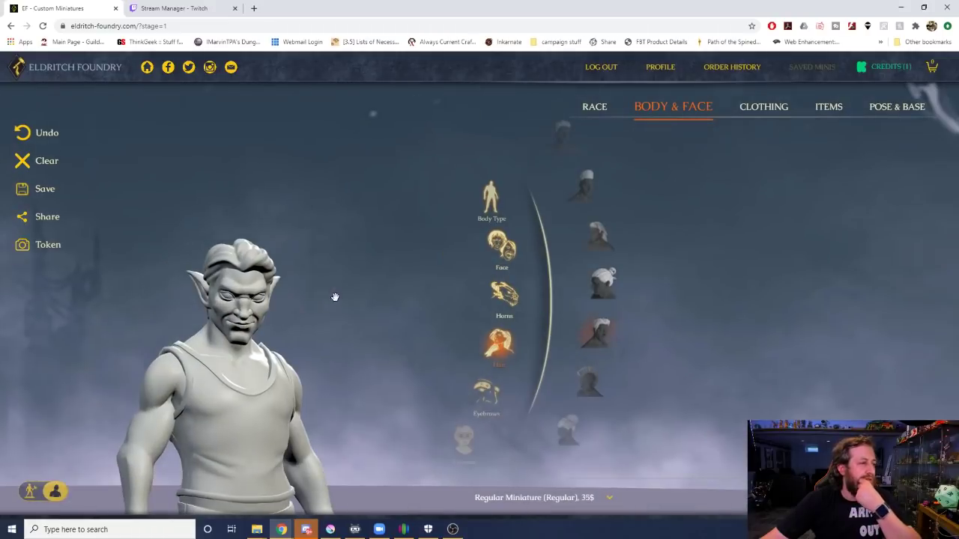
{"action": "left_click", "coordinate": [582, 381]}
{"action": "left_click", "coordinate": [564, 427]}
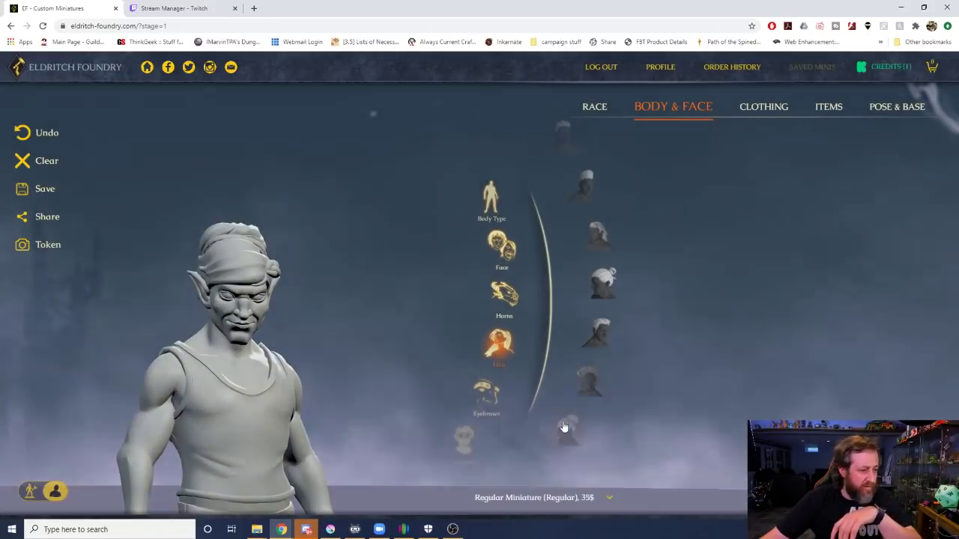
{"action": "left_click_drag", "start_coordinate": [358, 352], "coordinate": [123, 238]}
{"action": "scroll", "coordinate": [562, 343], "scroll_direction": "down", "scroll_amount": 3}
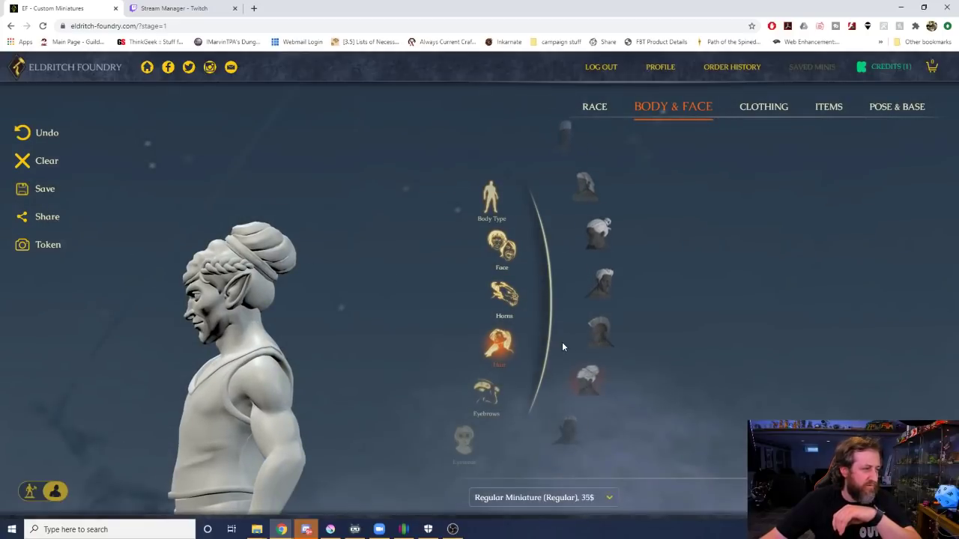
Try the fifteenth to seventeenth hairstyles on the elf: short wavy hair, a high ponytail and a long trailing braid.
{"action": "left_click", "coordinate": [589, 333]}
{"action": "left_click_drag", "start_coordinate": [358, 277], "coordinate": [419, 278]}
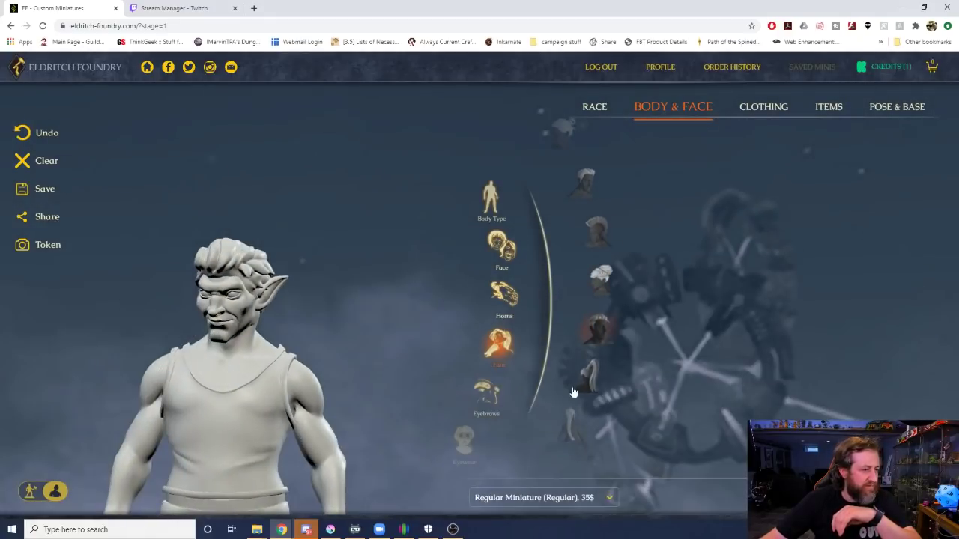
{"action": "left_click", "coordinate": [599, 379]}
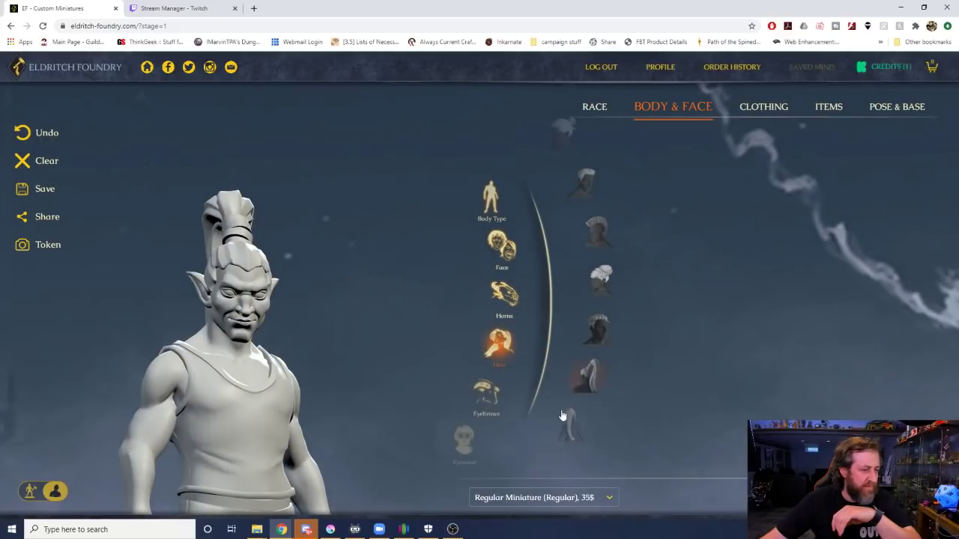
{"action": "left_click", "coordinate": [562, 414]}
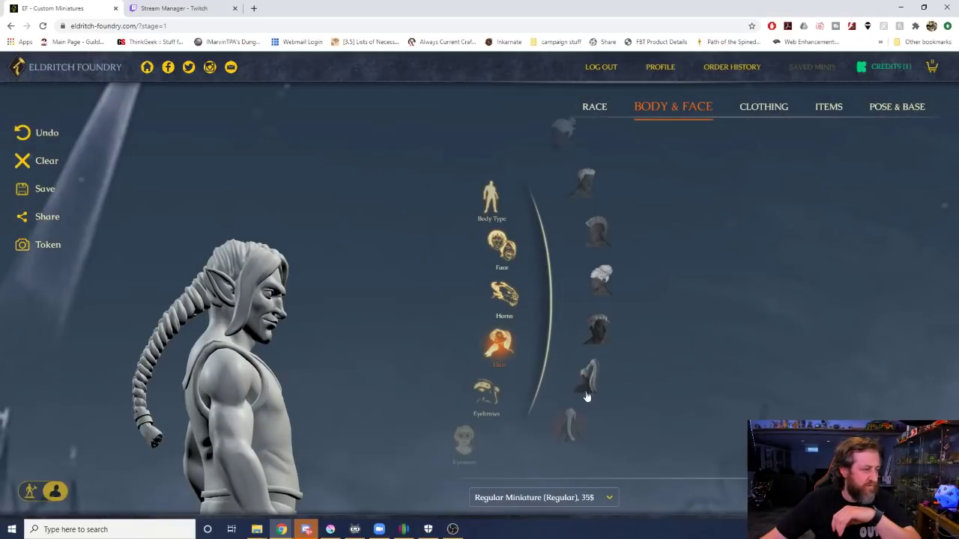
Try the eighteenth hairstyle, long loose shoulder-length hair, and inspect it on the elf from several angles.
{"action": "scroll", "coordinate": [587, 398], "scroll_direction": "down", "scroll_amount": 3}
{"action": "left_click", "coordinate": [605, 316]}
{"action": "left_click_drag", "start_coordinate": [381, 302], "coordinate": [250, 303]}
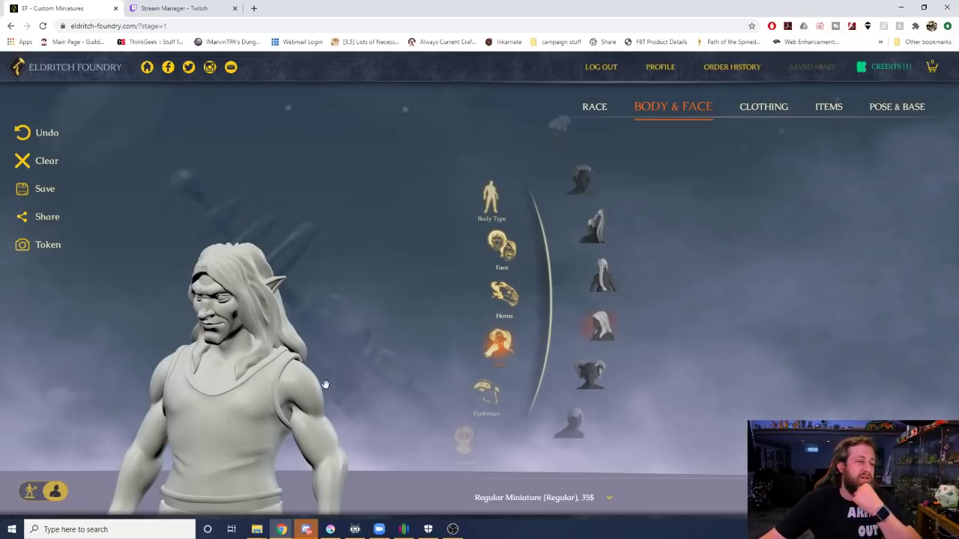
{"action": "left_click_drag", "start_coordinate": [292, 290], "coordinate": [309, 294]}
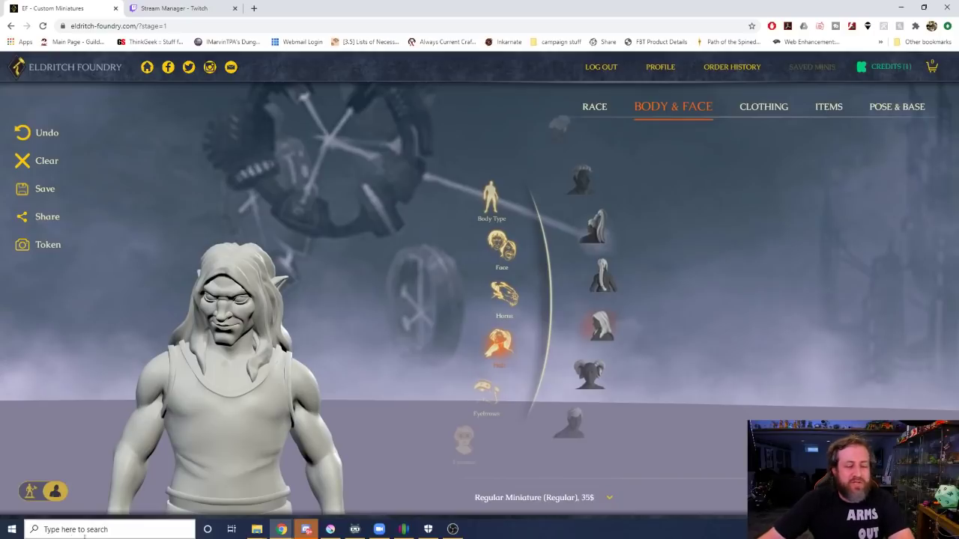
{"action": "left_click_drag", "start_coordinate": [174, 405], "coordinate": [235, 357]}
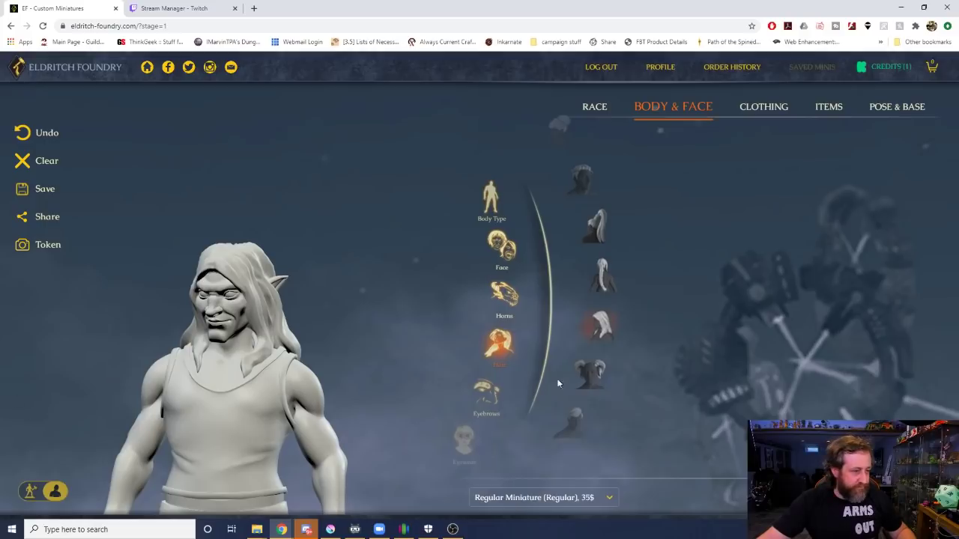
Try the large twin pigtails, the short side-swept hair, the low ponytail and the long swept-back style with side locks.
{"action": "left_click", "coordinate": [592, 377]}
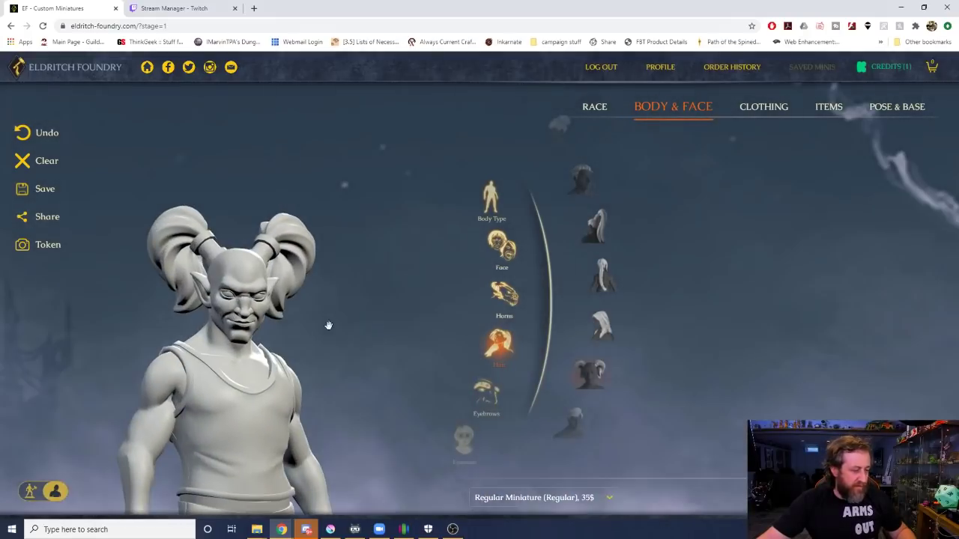
{"action": "scroll", "coordinate": [570, 378], "scroll_direction": "down", "scroll_amount": 2}
{"action": "left_click", "coordinate": [609, 322]}
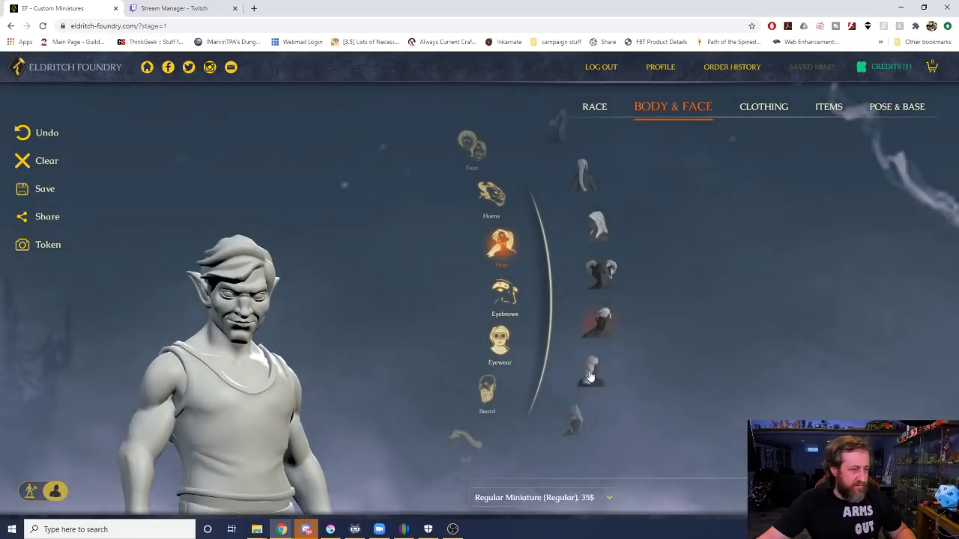
{"action": "scroll", "coordinate": [592, 349], "scroll_direction": "down", "scroll_amount": 1}
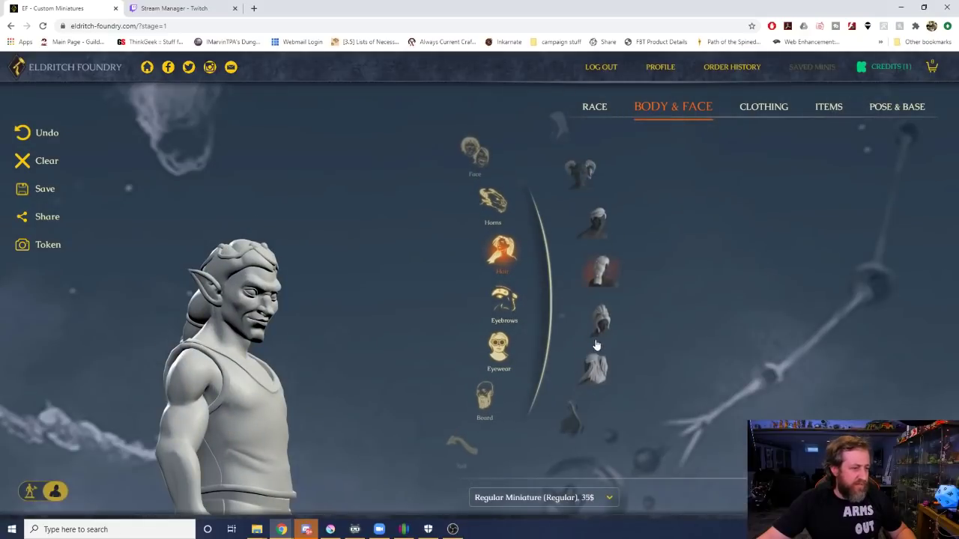
{"action": "left_click", "coordinate": [595, 367]}
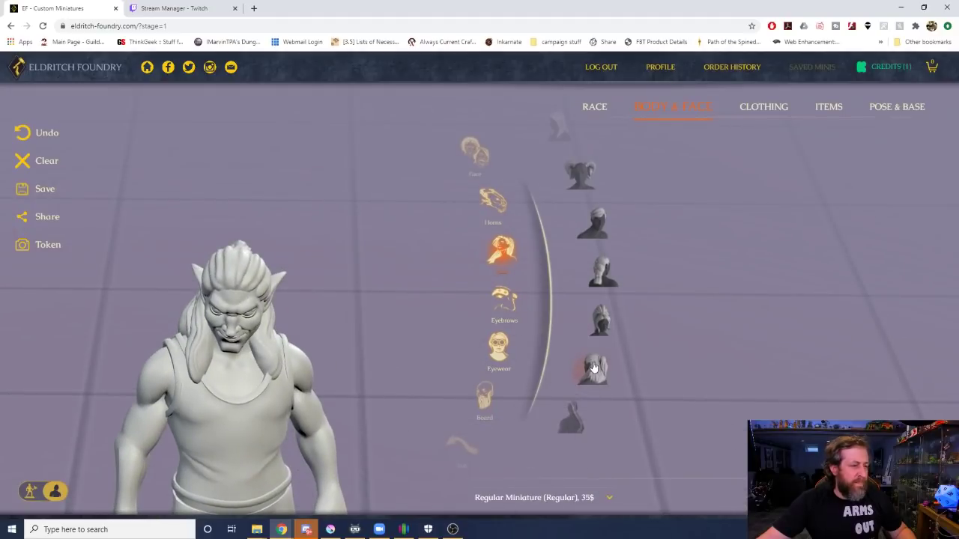
Try the short knotted curls and the goggles hairstyle, and apply the short quiff with bare sides.
{"action": "scroll", "coordinate": [589, 374], "scroll_direction": "down", "scroll_amount": 2}
{"action": "left_click", "coordinate": [605, 325]}
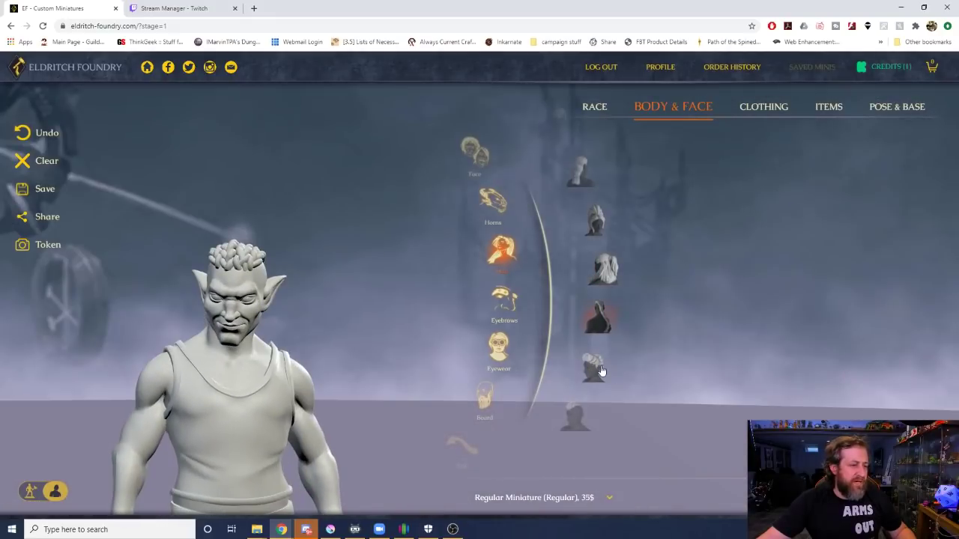
{"action": "left_click", "coordinate": [599, 368]}
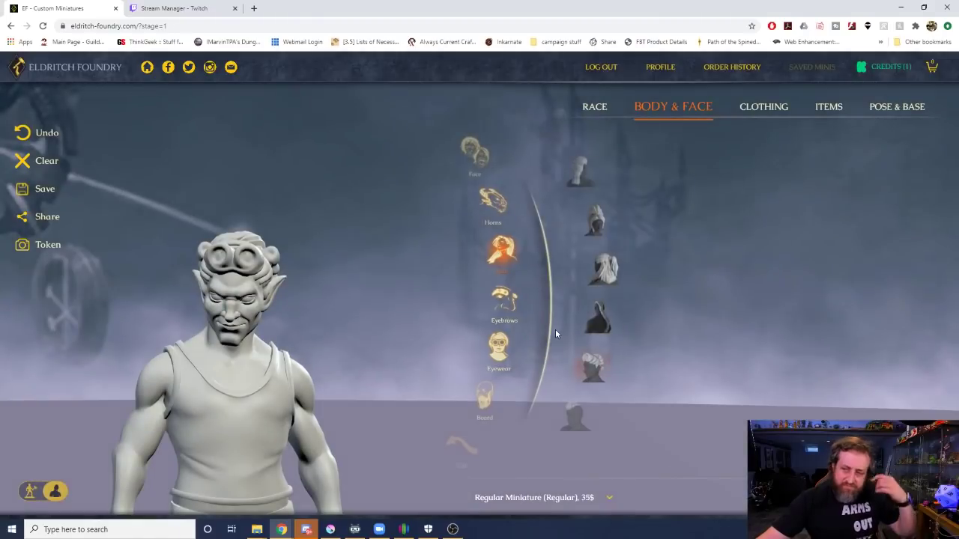
{"action": "left_click", "coordinate": [588, 415]}
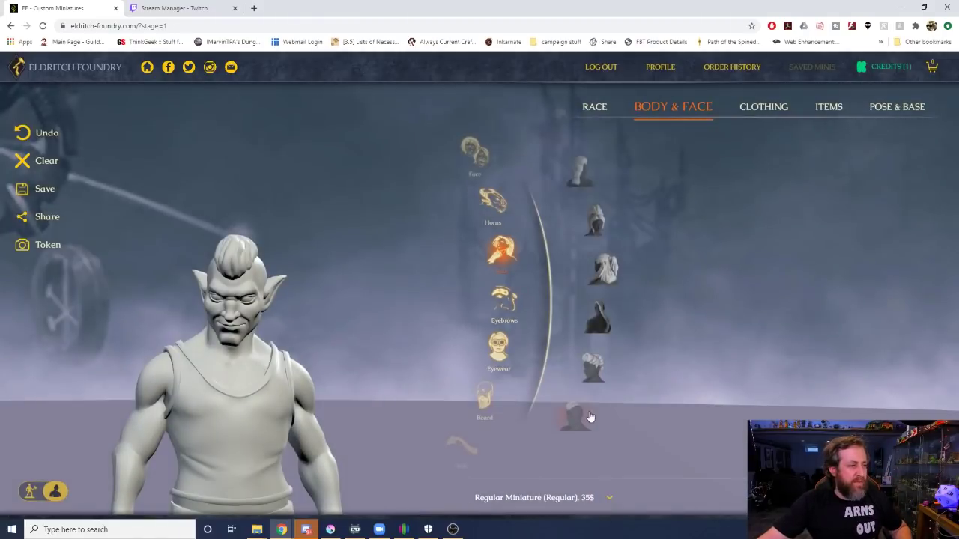
Remove the short quiff and apply the long loose hairstyle falling past the elf's shoulders.
{"action": "scroll", "coordinate": [588, 416], "scroll_direction": "down", "scroll_amount": 1}
{"action": "scroll", "coordinate": [571, 360], "scroll_direction": "up", "scroll_amount": 3}
{"action": "scroll", "coordinate": [594, 189], "scroll_direction": "up", "scroll_amount": 1}
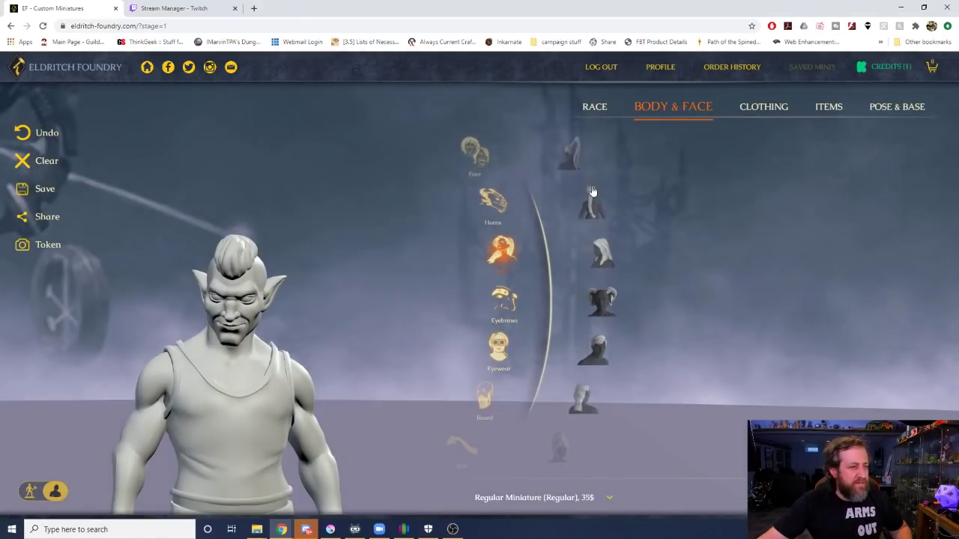
{"action": "left_click", "coordinate": [594, 238]}
{"action": "left_click", "coordinate": [596, 256]}
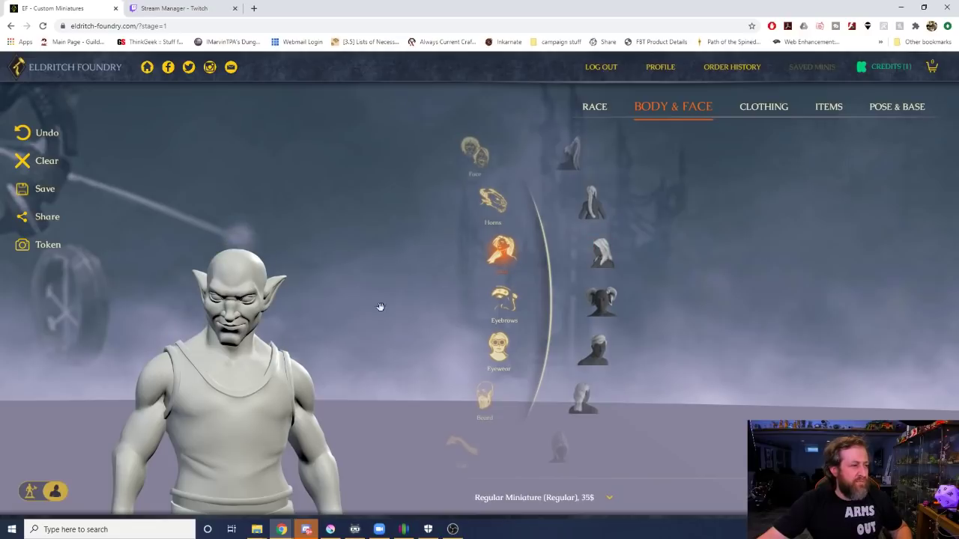
{"action": "left_click", "coordinate": [603, 254]}
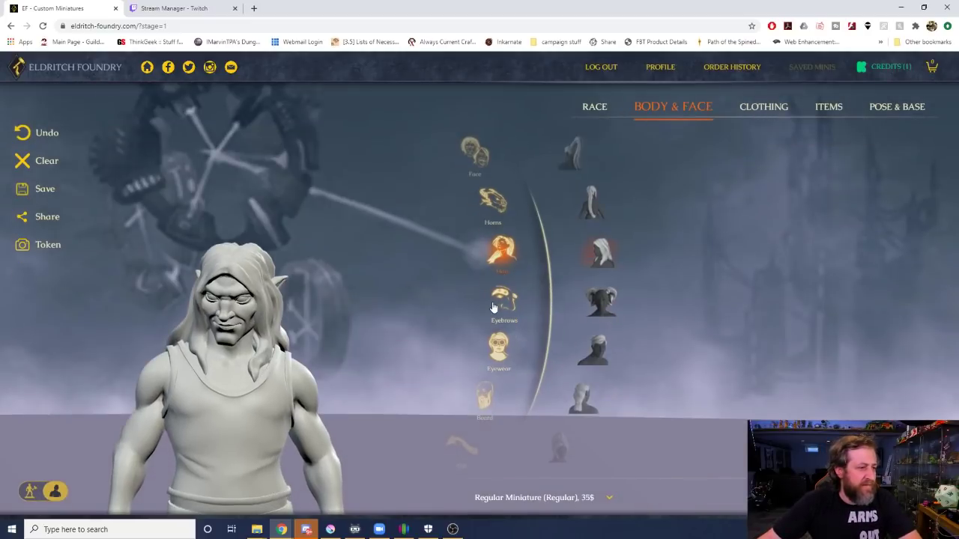
Compare the three eyebrow styles on the elf's face and apply the first one.
{"action": "left_click", "coordinate": [498, 304]}
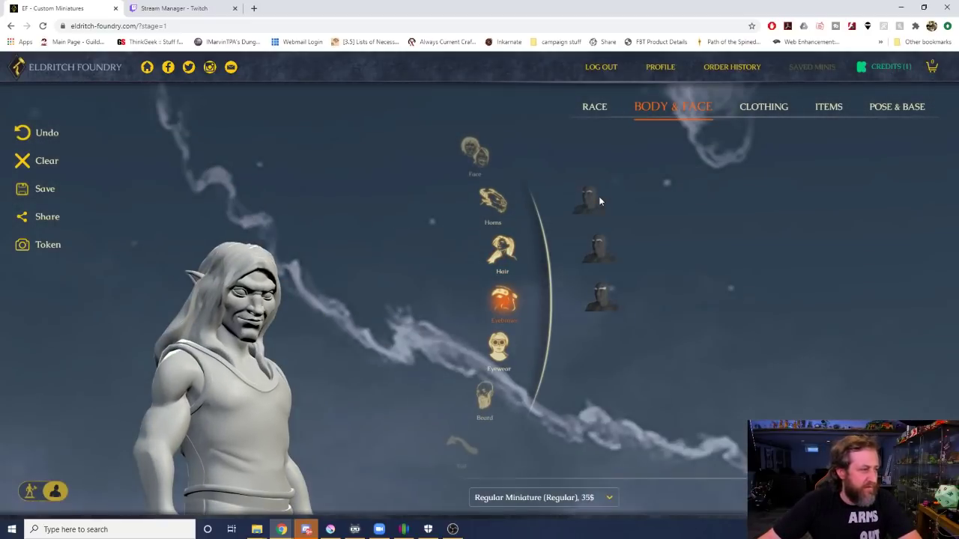
{"action": "left_click", "coordinate": [599, 196]}
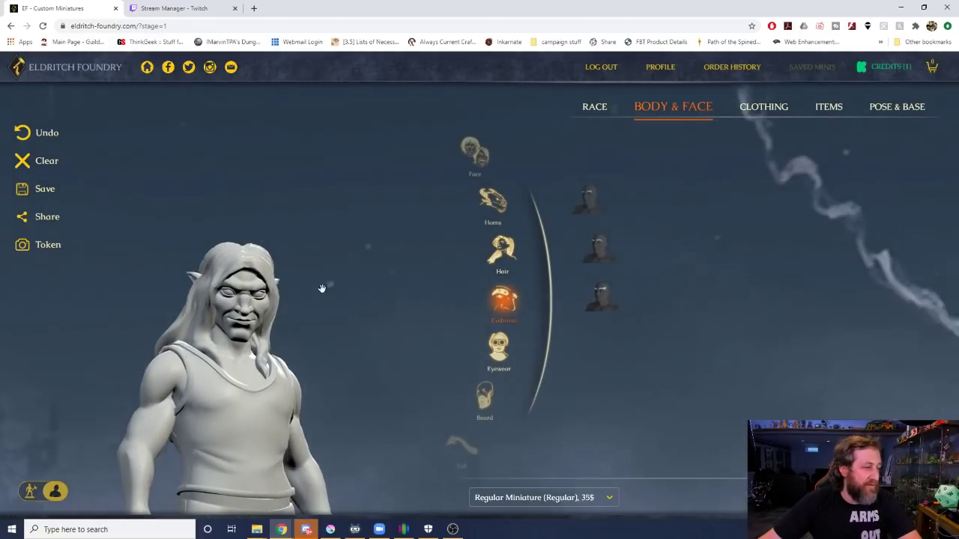
{"action": "left_click", "coordinate": [602, 303]}
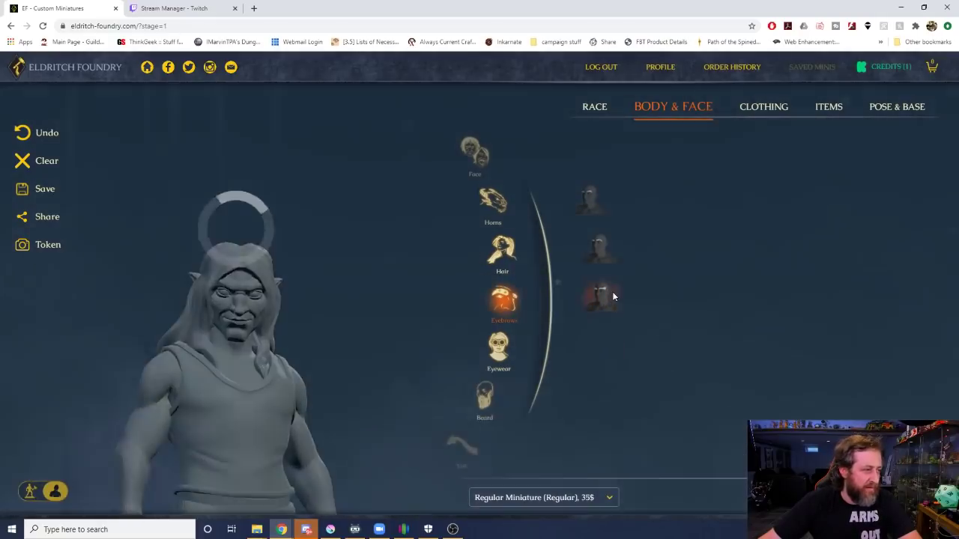
{"action": "left_click", "coordinate": [598, 249]}
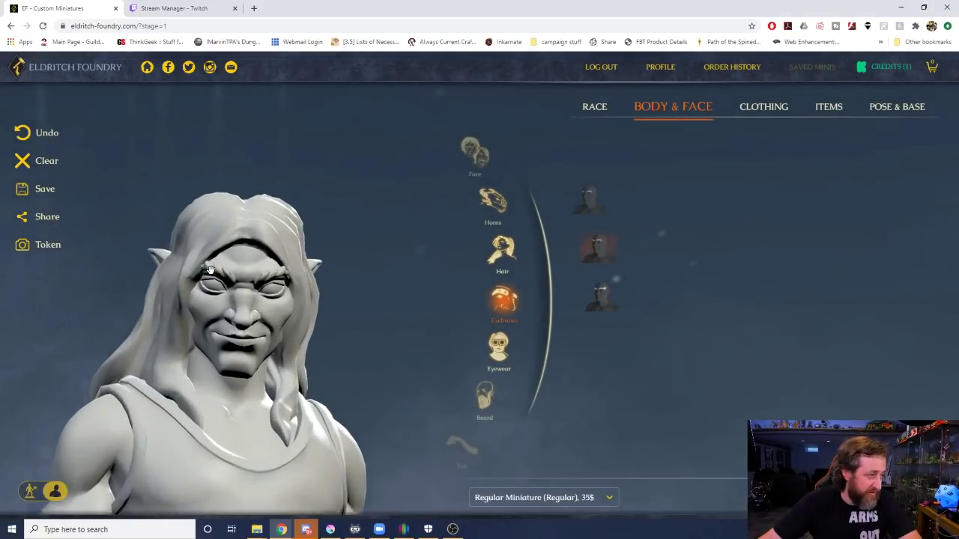
{"action": "left_click", "coordinate": [590, 213]}
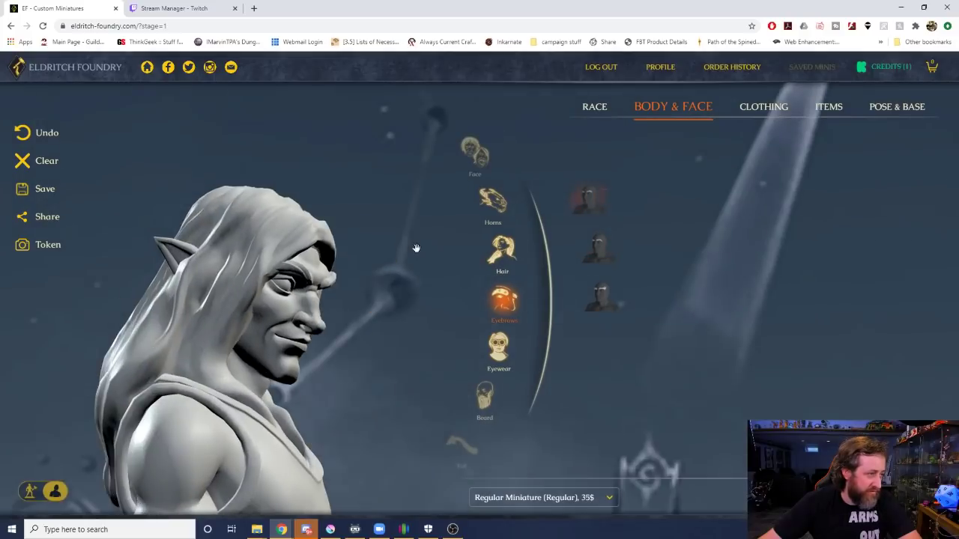
Try the blindfold, the eye mask, the multi-lens goggles and the low half-frame sunglasses as eyewear on the elf.
{"action": "left_click", "coordinate": [496, 348]}
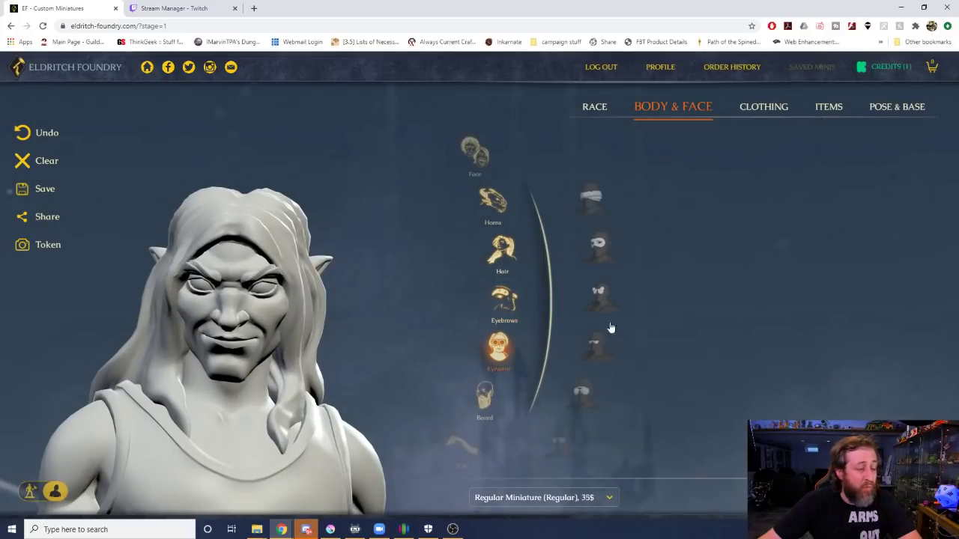
{"action": "left_click", "coordinate": [592, 193]}
{"action": "left_click", "coordinate": [600, 246]}
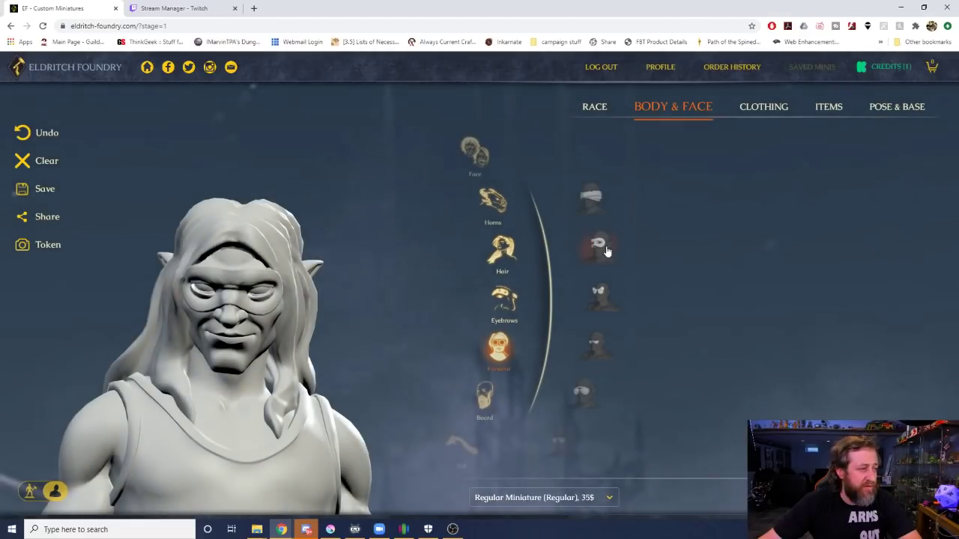
{"action": "scroll", "coordinate": [607, 253], "scroll_direction": "down", "scroll_amount": 1}
{"action": "left_click", "coordinate": [607, 258]}
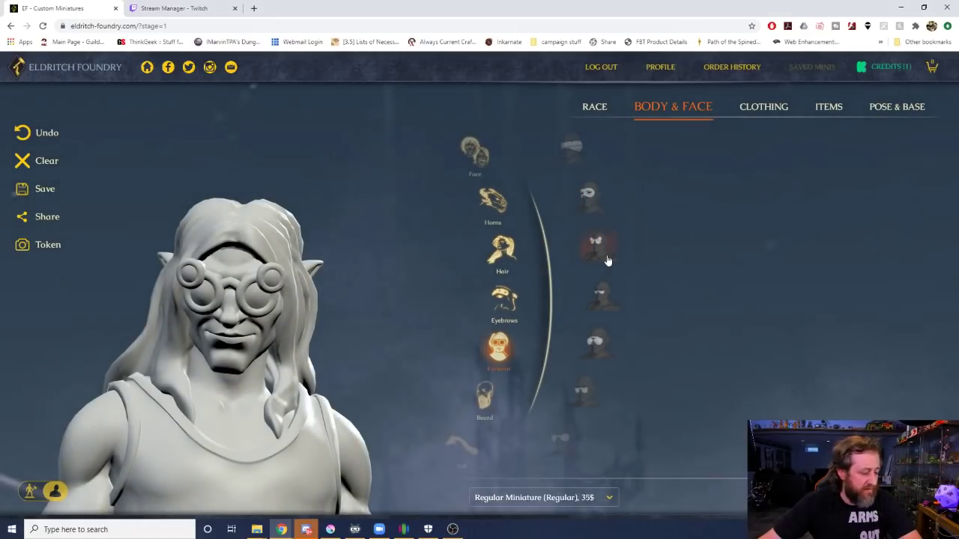
{"action": "left_click", "coordinate": [613, 298]}
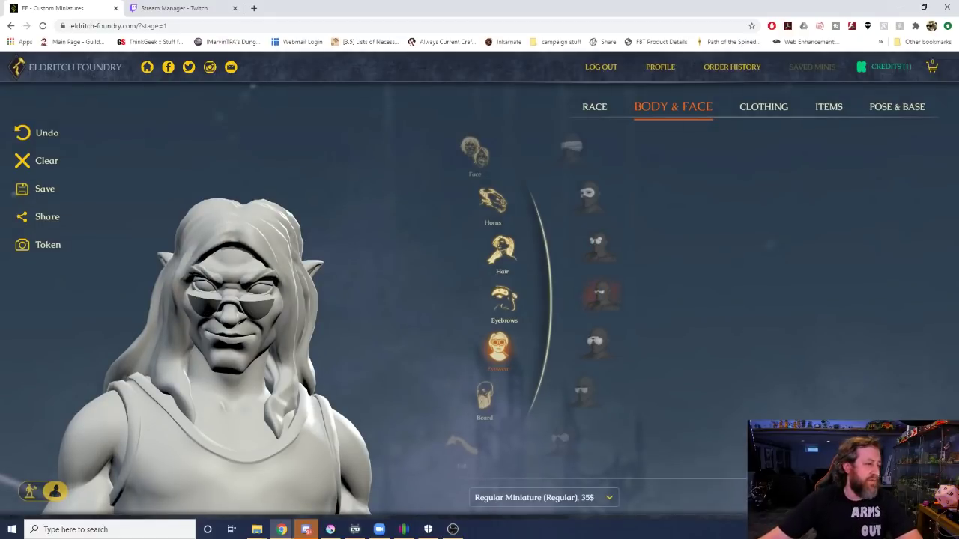
{"action": "mouse_move", "coordinate": [305, 309]}
{"action": "left_mouse_down"}
{"action": "mouse_move", "coordinate": [367, 313]}
{"action": "mouse_move", "coordinate": [293, 311]}
{"action": "left_mouse_up"}
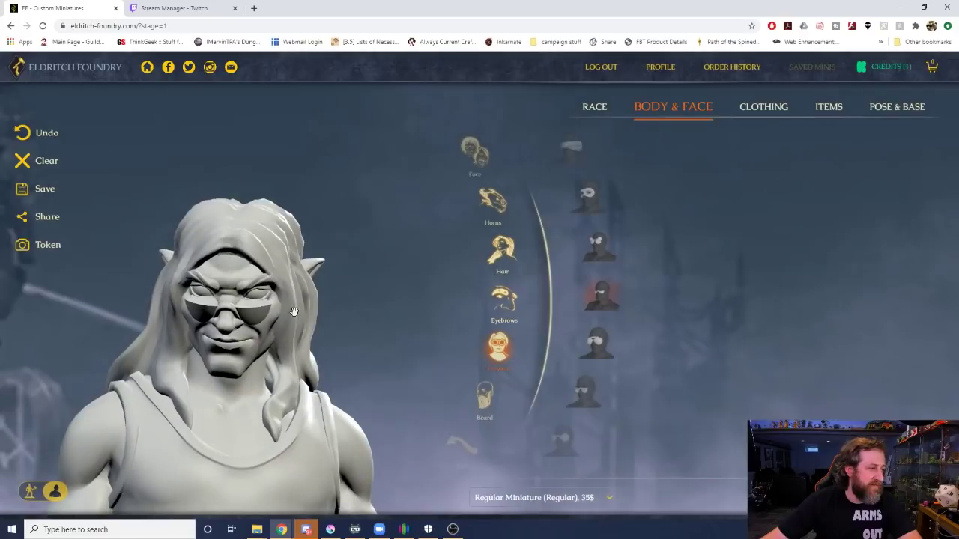
Try the aviator, flat-topped and round glasses, and apply the low half-frame sunglasses to the elf.
{"action": "left_click", "coordinate": [598, 341]}
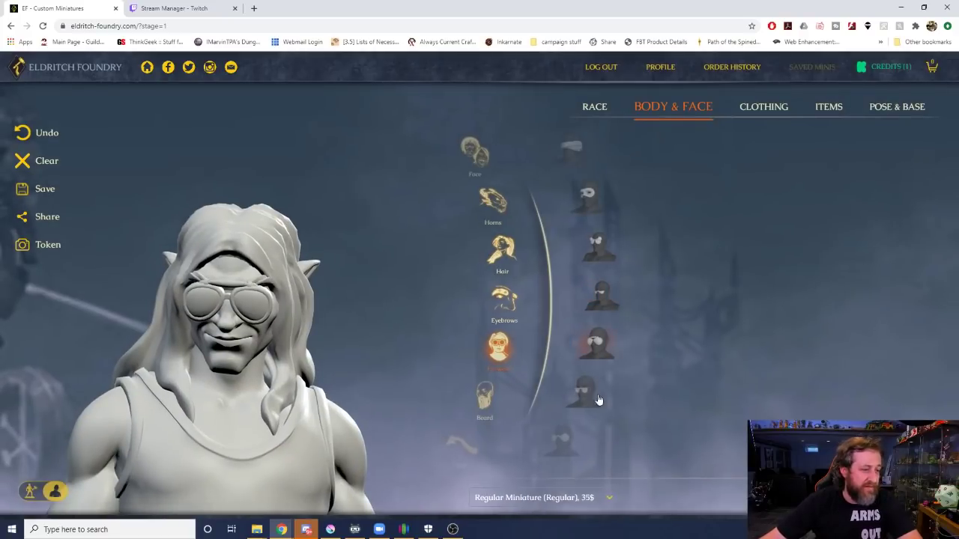
{"action": "left_click", "coordinate": [598, 400]}
{"action": "scroll", "coordinate": [554, 379], "scroll_direction": "down", "scroll_amount": 2}
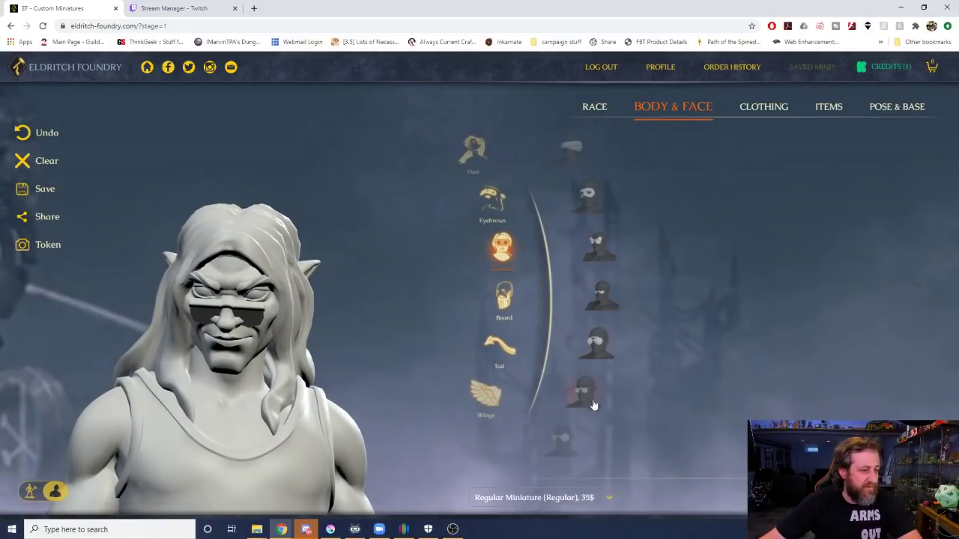
{"action": "left_click", "coordinate": [566, 437]}
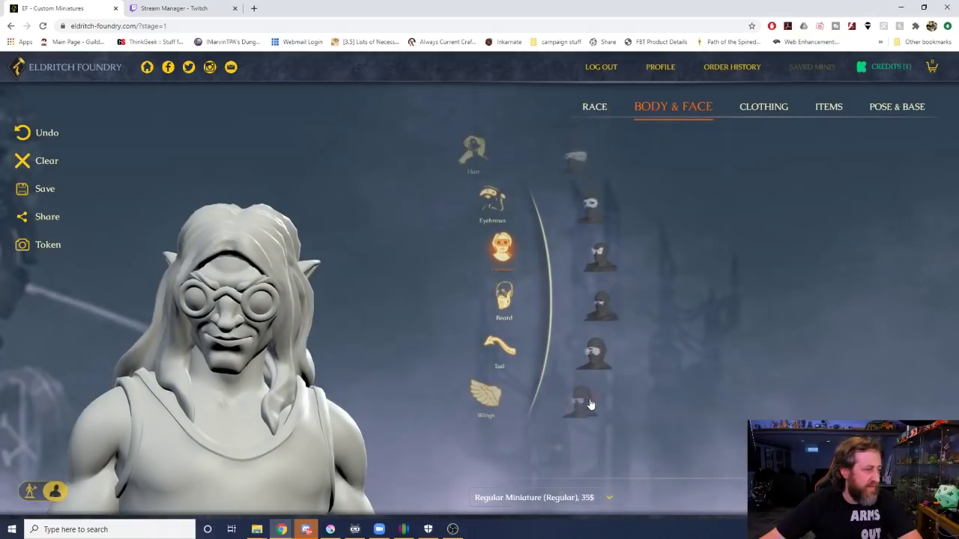
{"action": "left_click", "coordinate": [601, 345]}
{"action": "left_click_drag", "start_coordinate": [317, 349], "coordinate": [416, 349]}
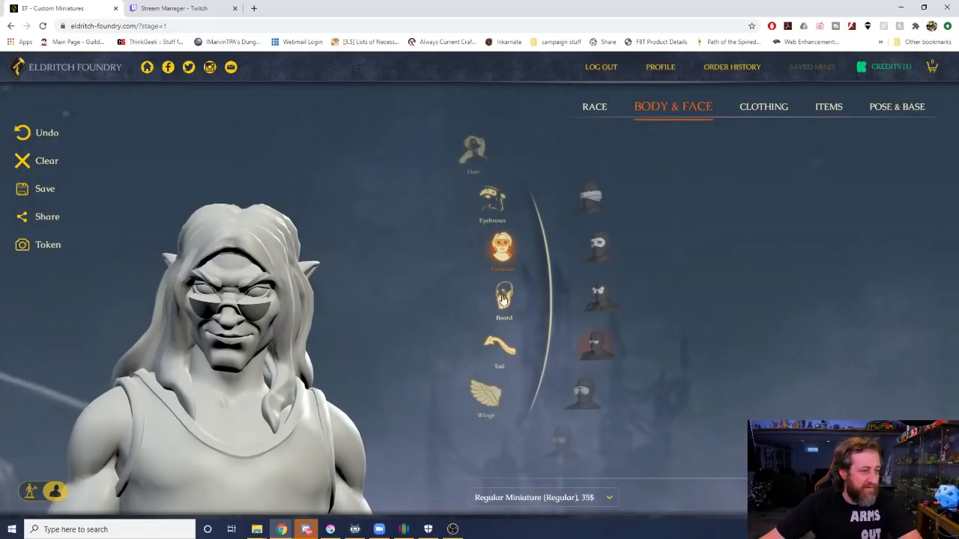
Try several beards on the elf, including the short full beard, the side whiskers and the long tufted beard.
{"action": "left_click", "coordinate": [503, 298]}
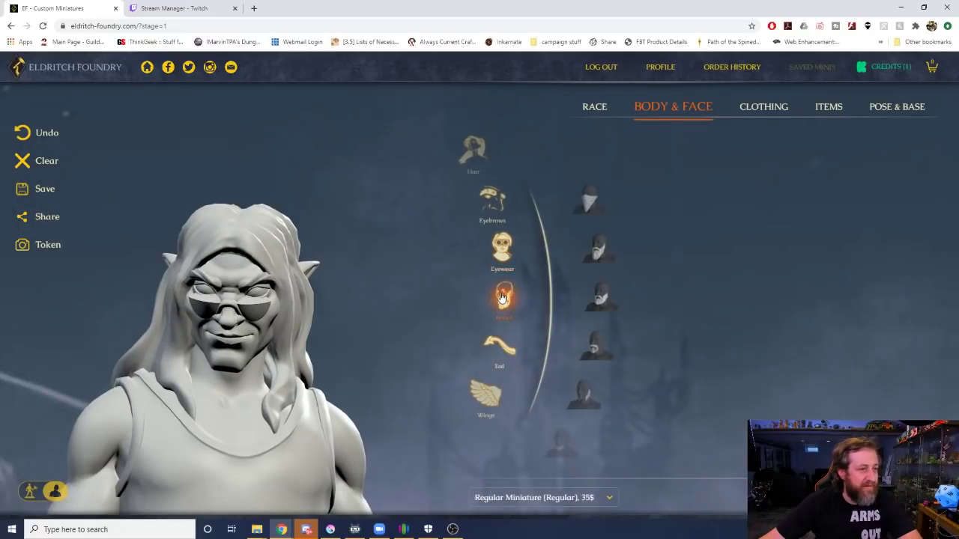
{"action": "left_click", "coordinate": [594, 200]}
{"action": "left_click", "coordinate": [597, 202]}
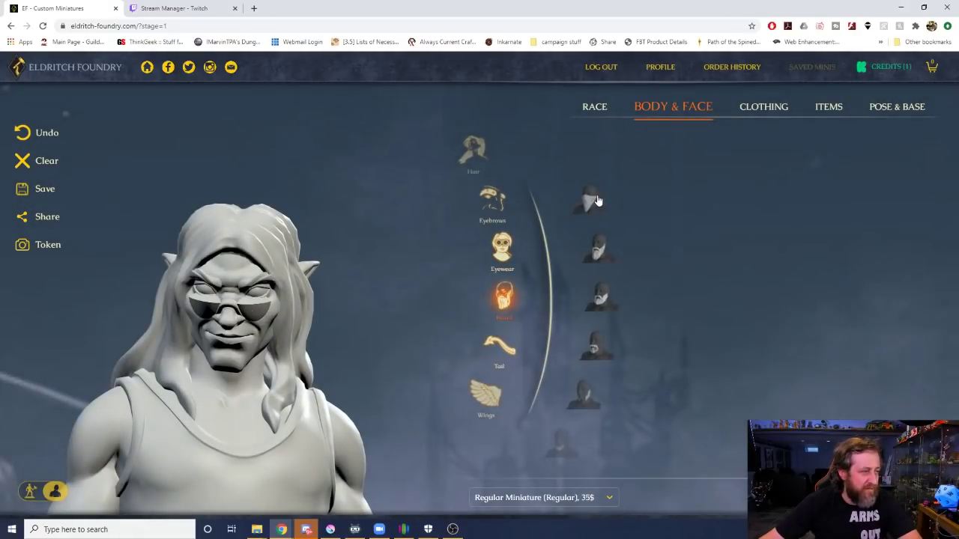
{"action": "left_click", "coordinate": [603, 244]}
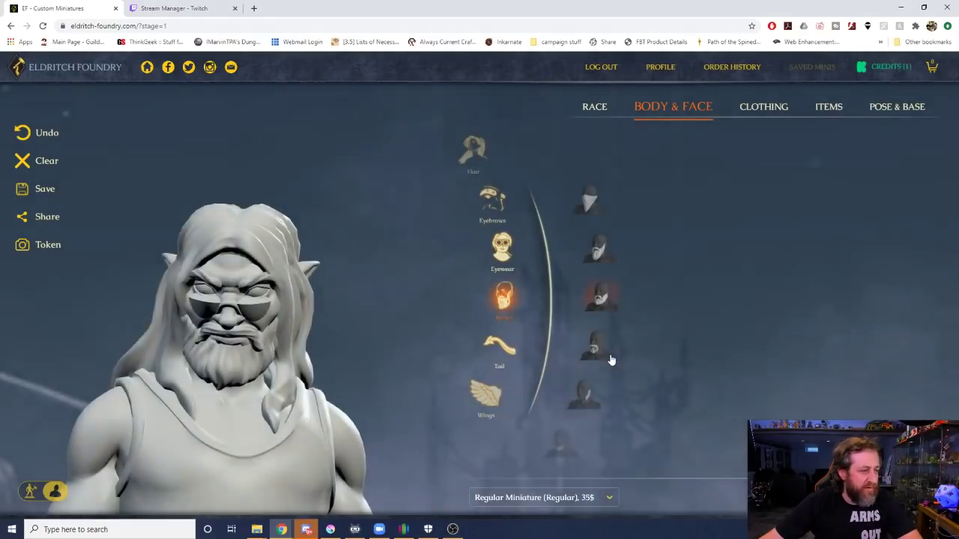
{"action": "left_click", "coordinate": [581, 385]}
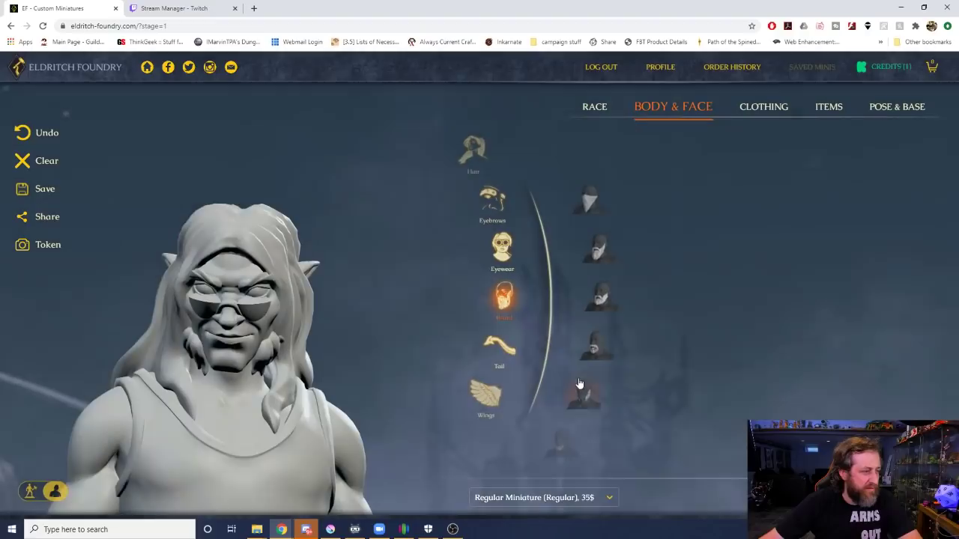
{"action": "left_click", "coordinate": [594, 354]}
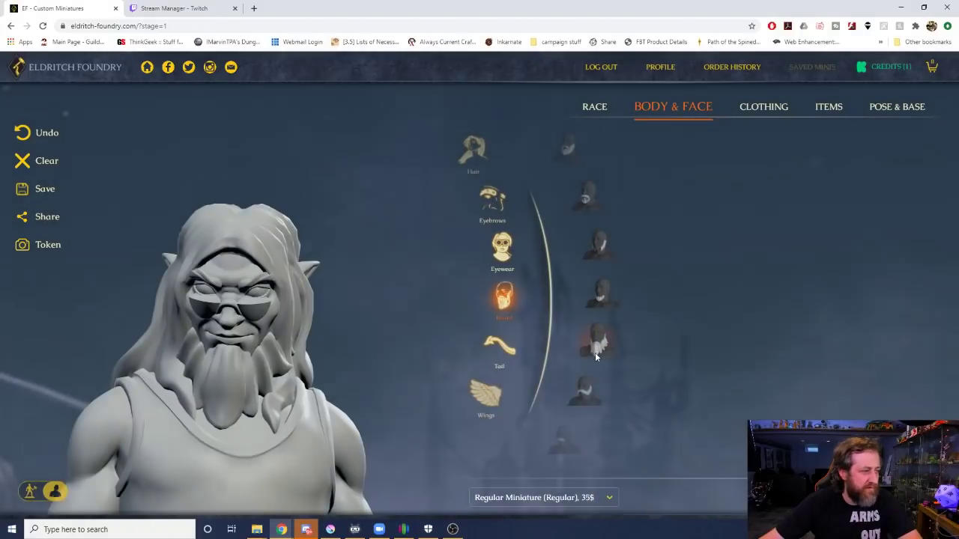
Try the bushy moustache, the curled moustache and the long braided beard, and leave the elf clean-shaven.
{"action": "scroll", "coordinate": [595, 354], "scroll_direction": "down", "scroll_amount": 3}
{"action": "left_click", "coordinate": [601, 257]}
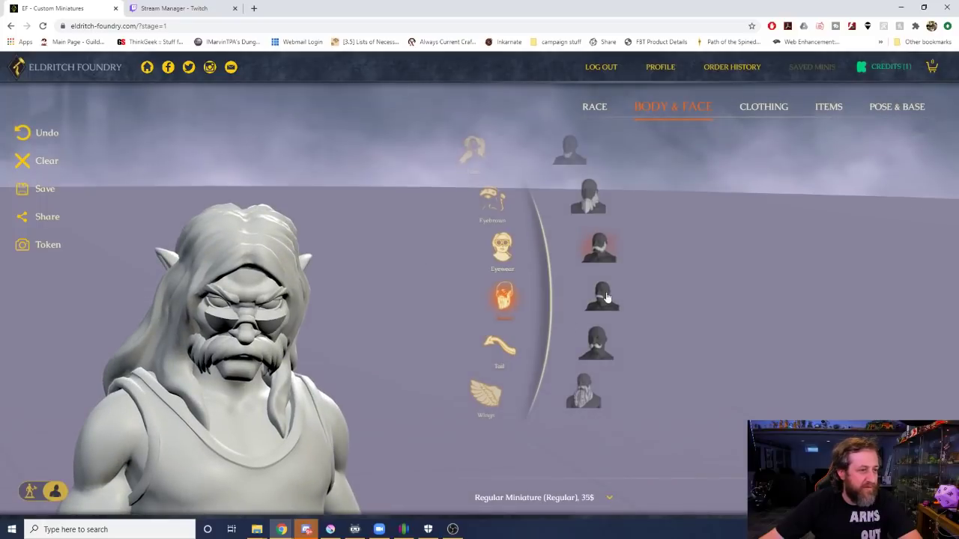
{"action": "left_click", "coordinate": [604, 297]}
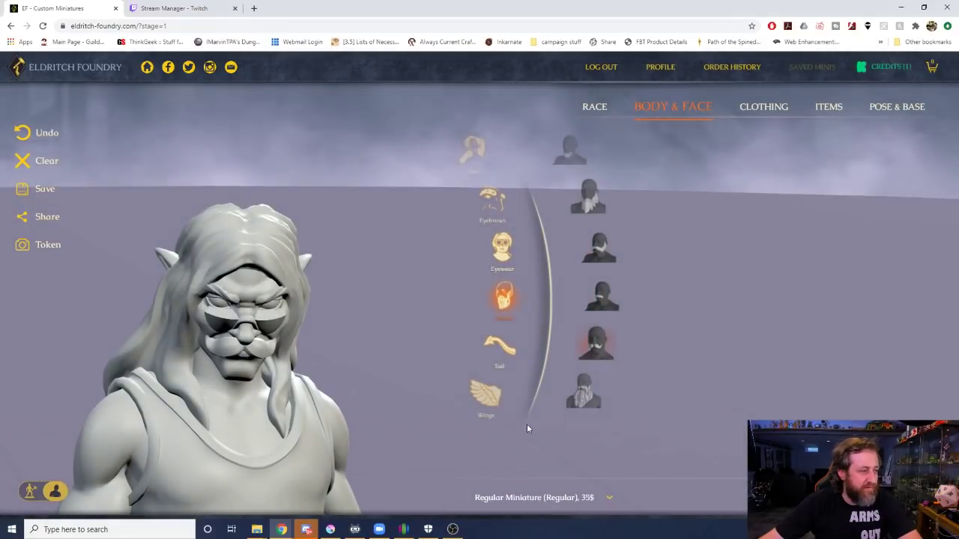
{"action": "left_click", "coordinate": [579, 407]}
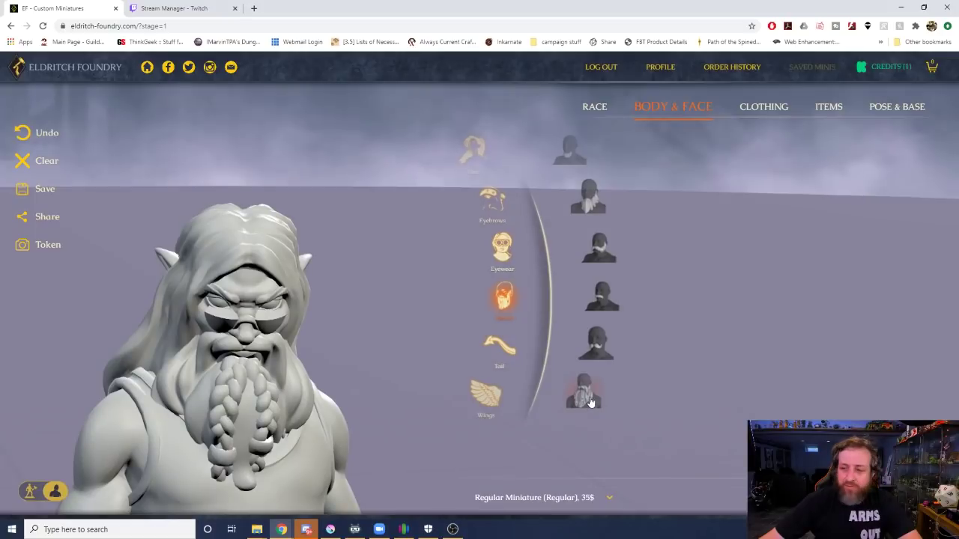
{"action": "left_click", "coordinate": [591, 402]}
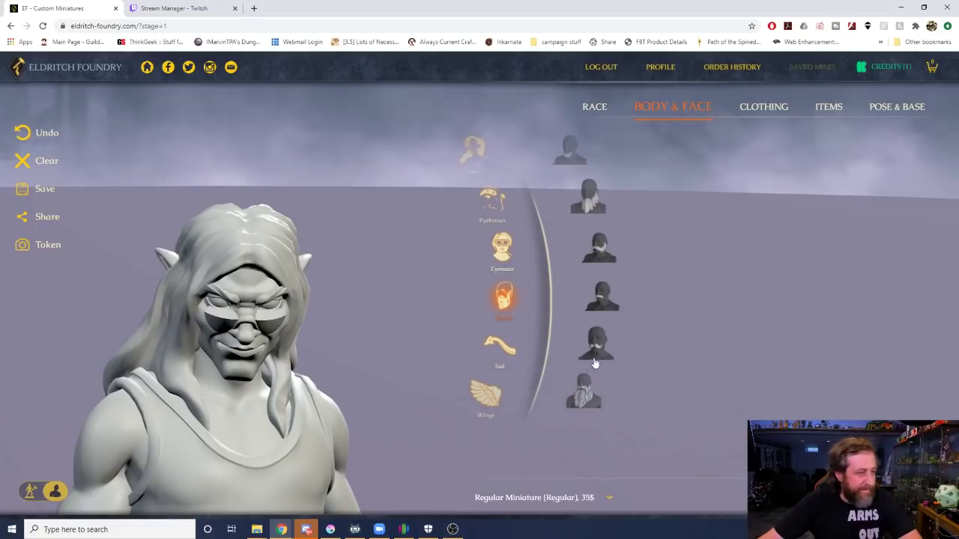
Try the first four tails on the elf: segmented with a spearhead, thick and smooth, barbed, and ridged with a tufted tip.
{"action": "left_click", "coordinate": [494, 351]}
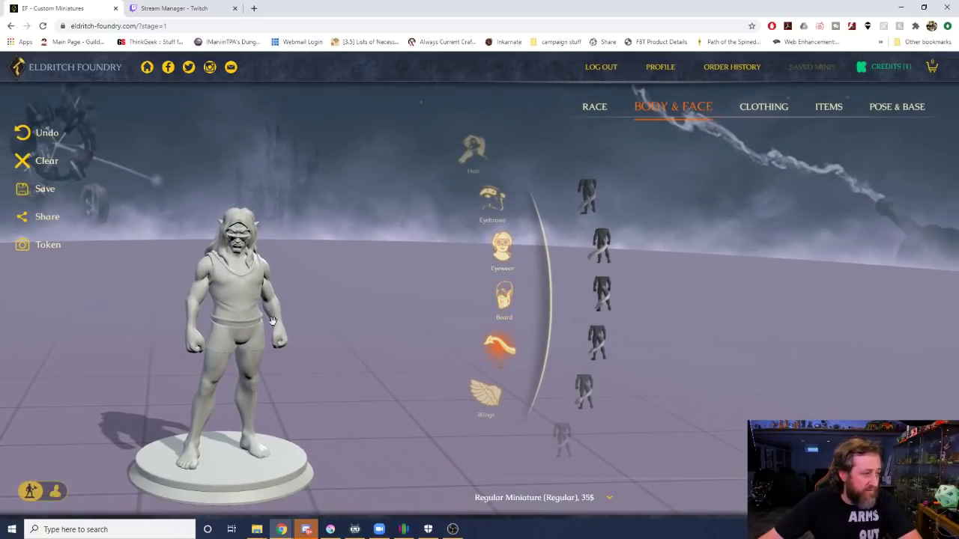
{"action": "left_click", "coordinate": [590, 193]}
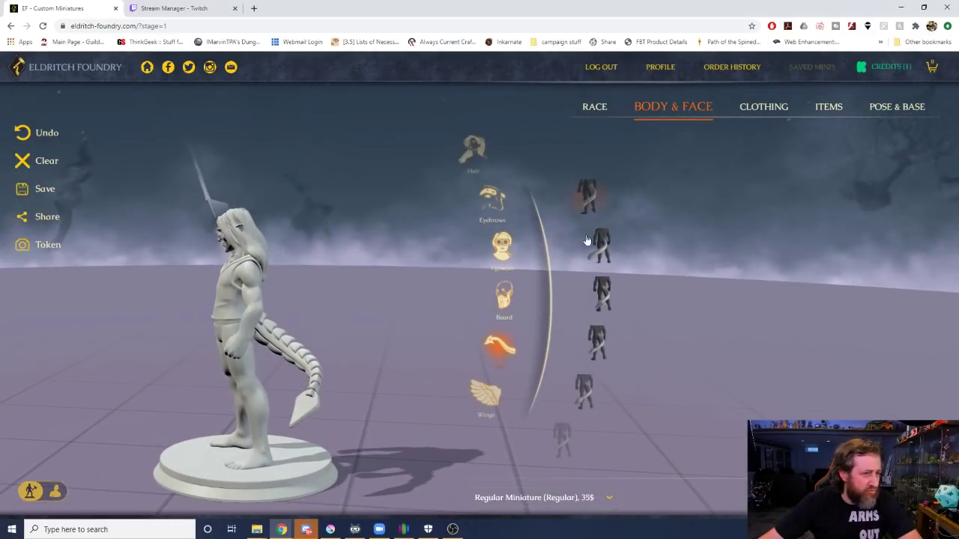
{"action": "left_click", "coordinate": [602, 244]}
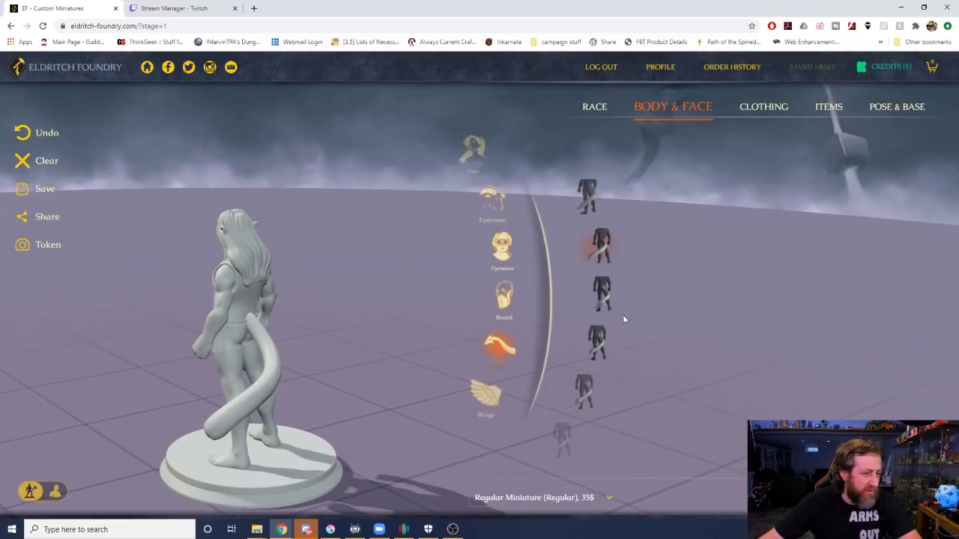
{"action": "left_click", "coordinate": [611, 297]}
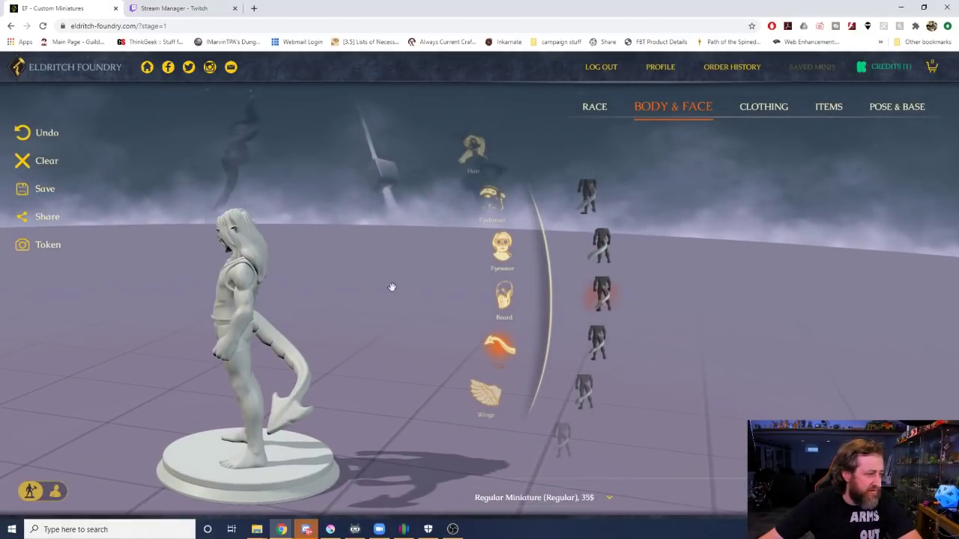
{"action": "left_click", "coordinate": [592, 346]}
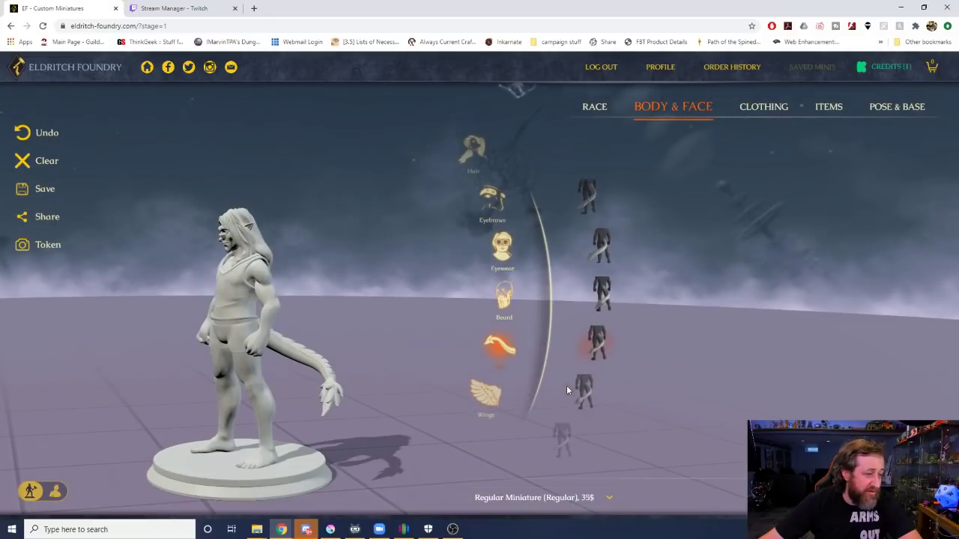
Try the hand-tipped tail and the plain tapering tail, and apply the smooth tail with the pointed spade tip.
{"action": "left_click", "coordinate": [582, 388]}
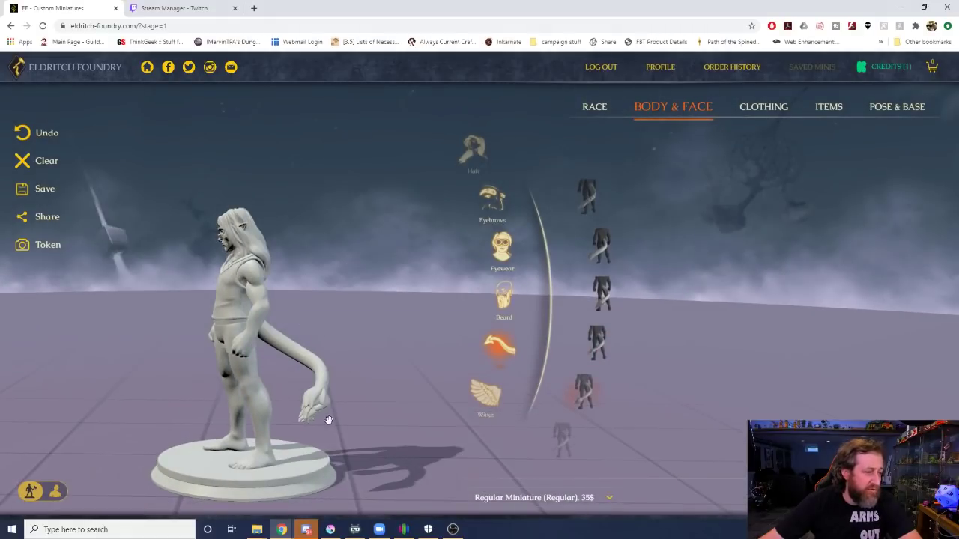
{"action": "left_click", "coordinate": [556, 447]}
{"action": "left_click_drag", "start_coordinate": [384, 349], "coordinate": [296, 343]}
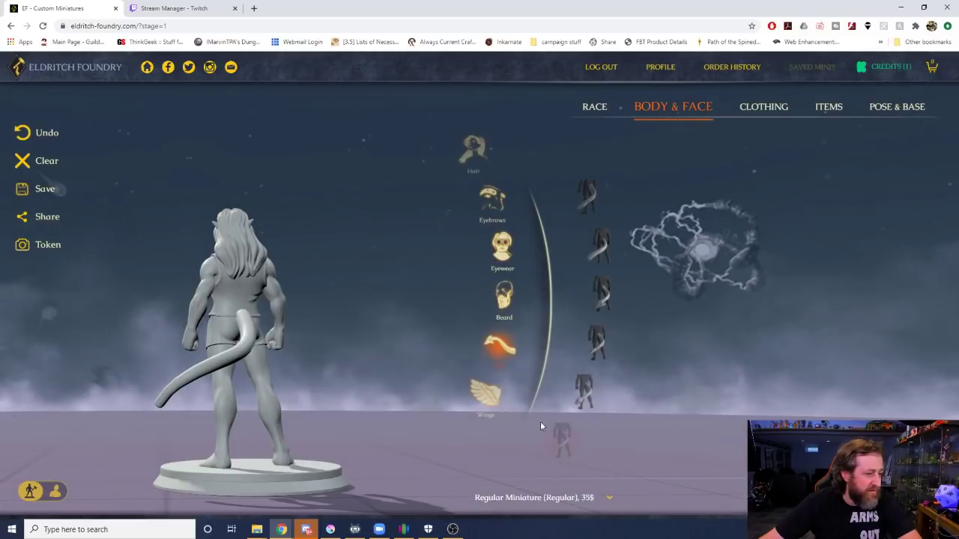
{"action": "scroll", "coordinate": [583, 414], "scroll_direction": "down", "scroll_amount": 2}
{"action": "left_click", "coordinate": [590, 382]}
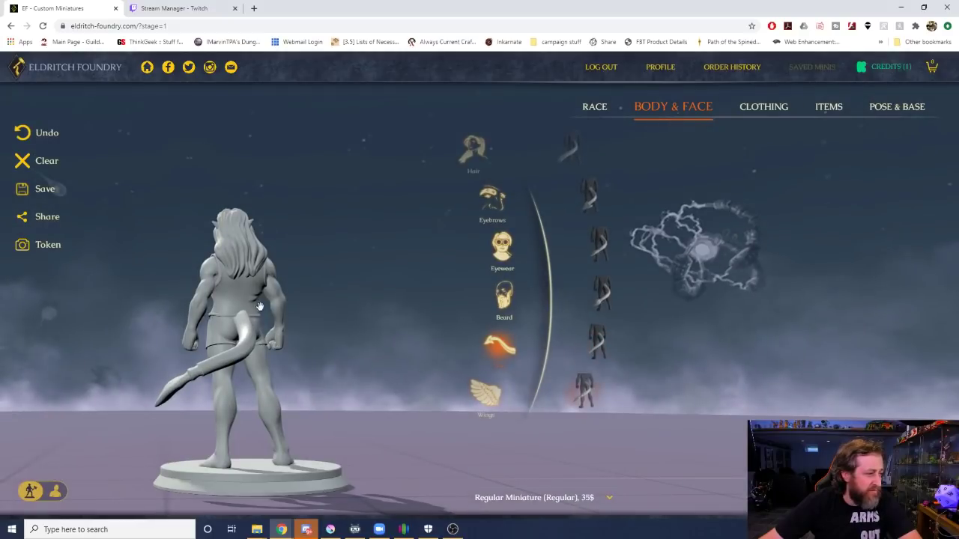
{"action": "scroll", "coordinate": [554, 381], "scroll_direction": "up", "scroll_amount": 2}
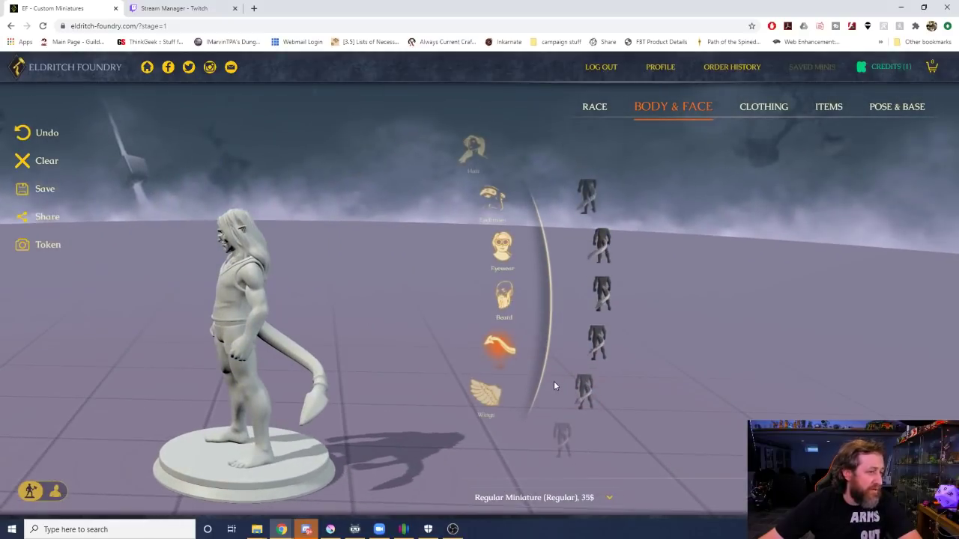
Remove the spade-tipped tail from the elf.
{"action": "scroll", "coordinate": [561, 416], "scroll_direction": "down", "scroll_amount": 1}
{"action": "left_click", "coordinate": [562, 398]}
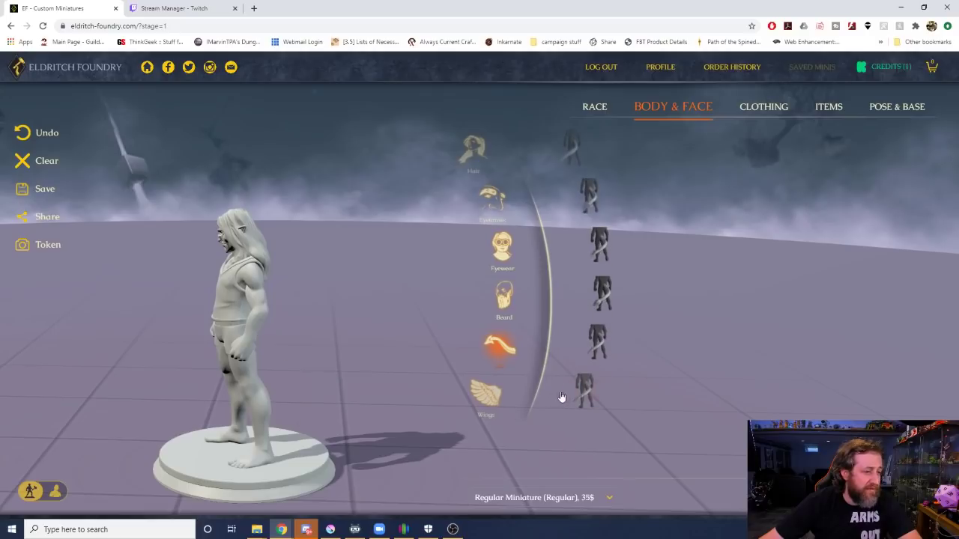
Try the feathered, bat-like and insect-like wings on the elf, and leave it wingless.
{"action": "left_click", "coordinate": [487, 398]}
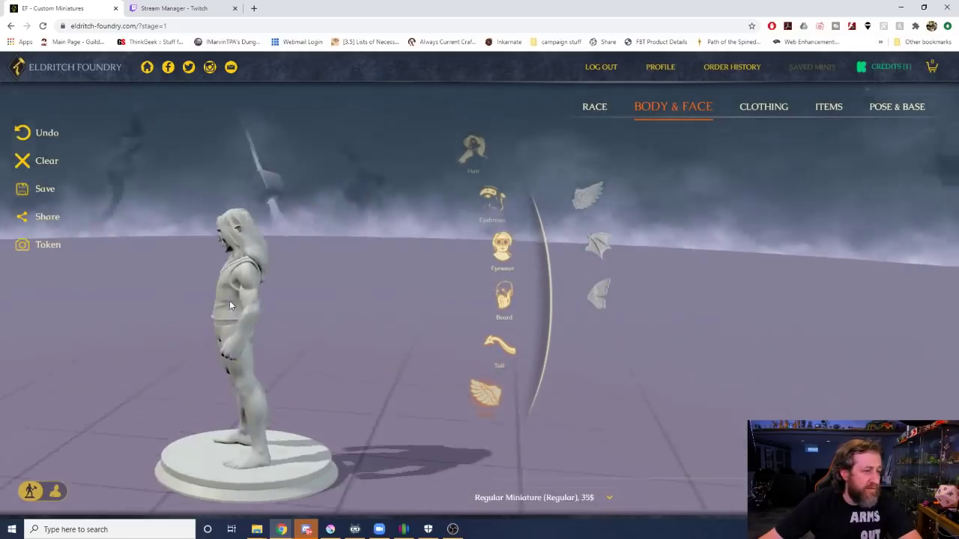
{"action": "left_click", "coordinate": [597, 195]}
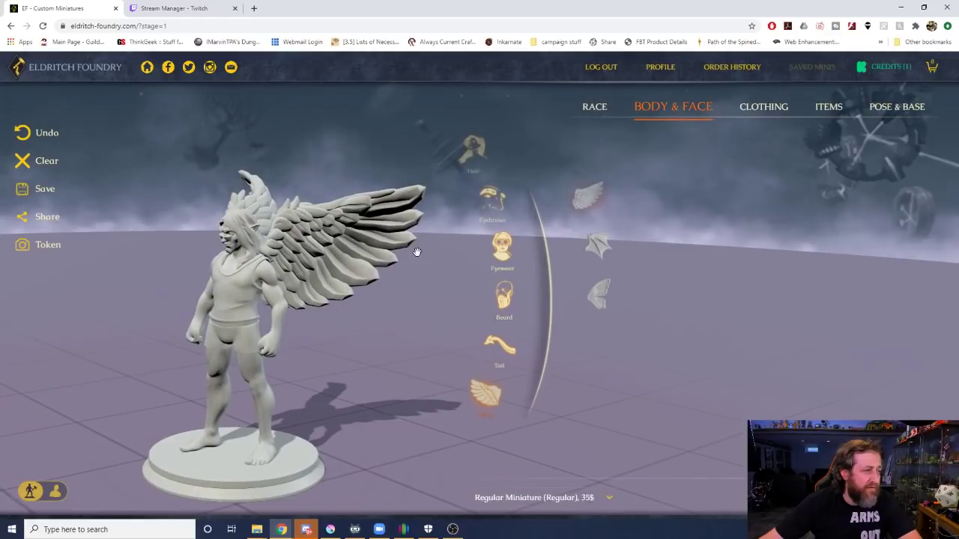
{"action": "left_click", "coordinate": [607, 248]}
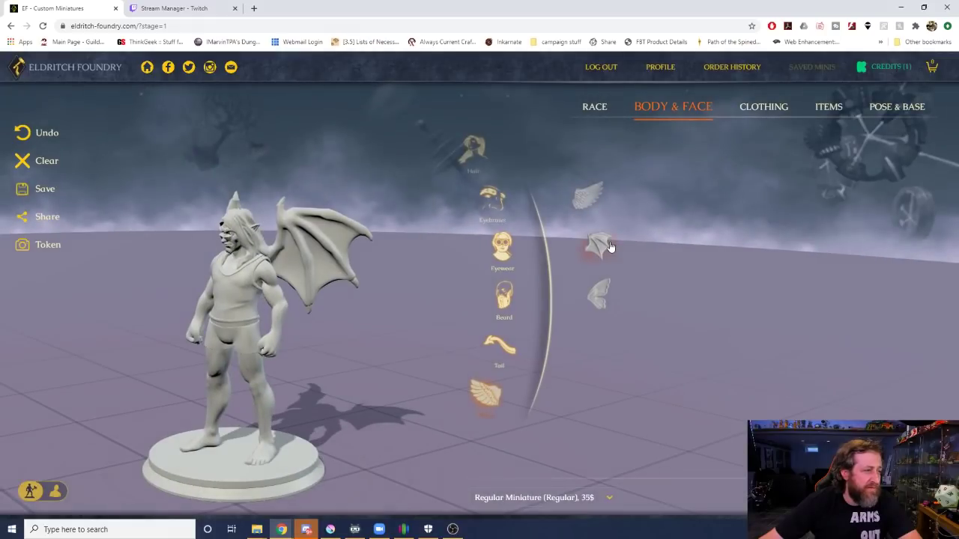
{"action": "left_click", "coordinate": [596, 292]}
{"action": "left_click", "coordinate": [605, 304]}
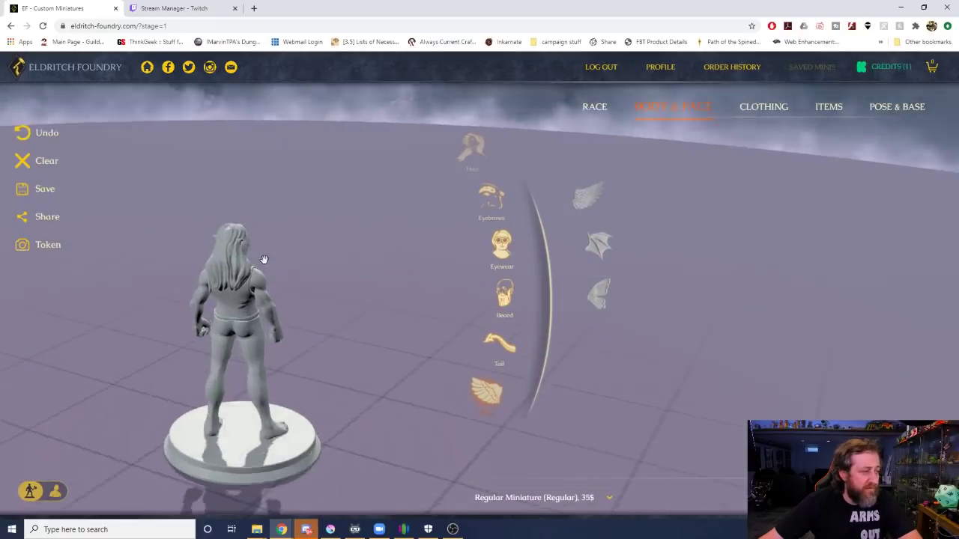
{"action": "left_click_drag", "start_coordinate": [263, 260], "coordinate": [456, 249]}
Try all four neck gear pieces: draped scarf, angular plate collar, high spiked collar and jewelled collar, leaving the neck bare.
{"action": "left_click", "coordinate": [752, 111]}
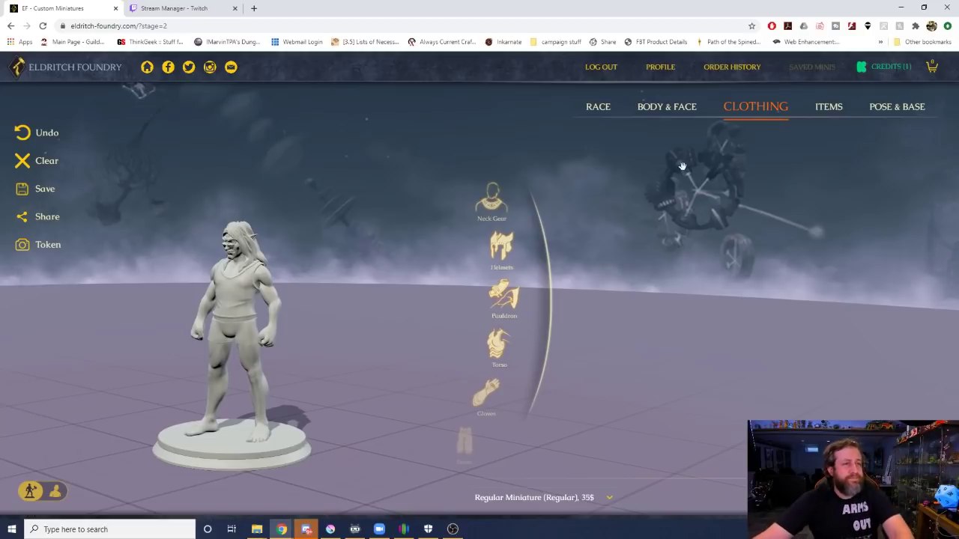
{"action": "left_click", "coordinate": [473, 197]}
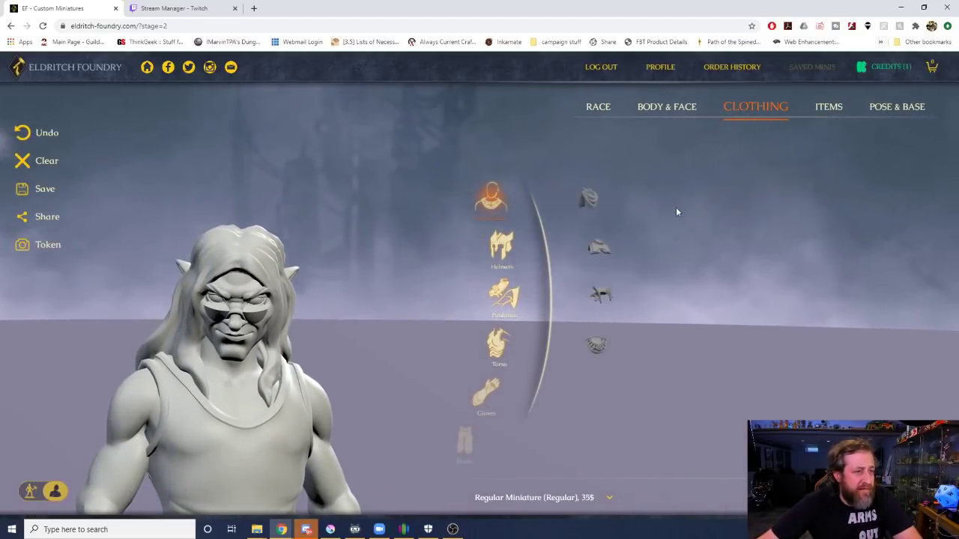
{"action": "left_click", "coordinate": [590, 197]}
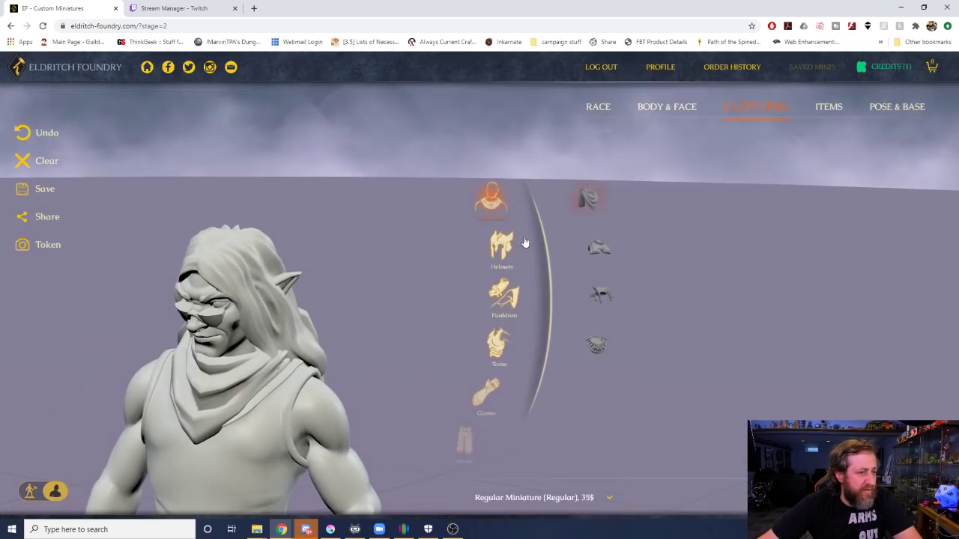
{"action": "left_click", "coordinate": [599, 247]}
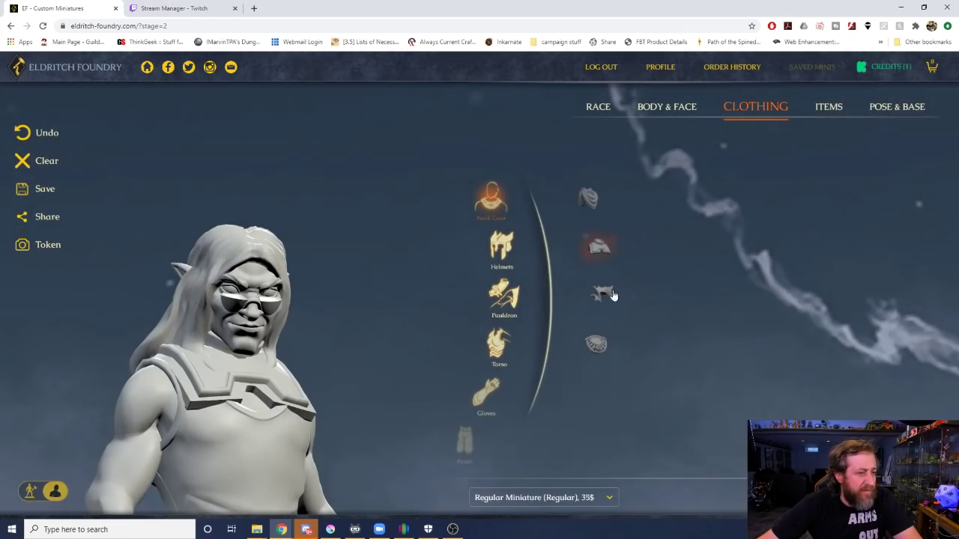
{"action": "left_click", "coordinate": [603, 294]}
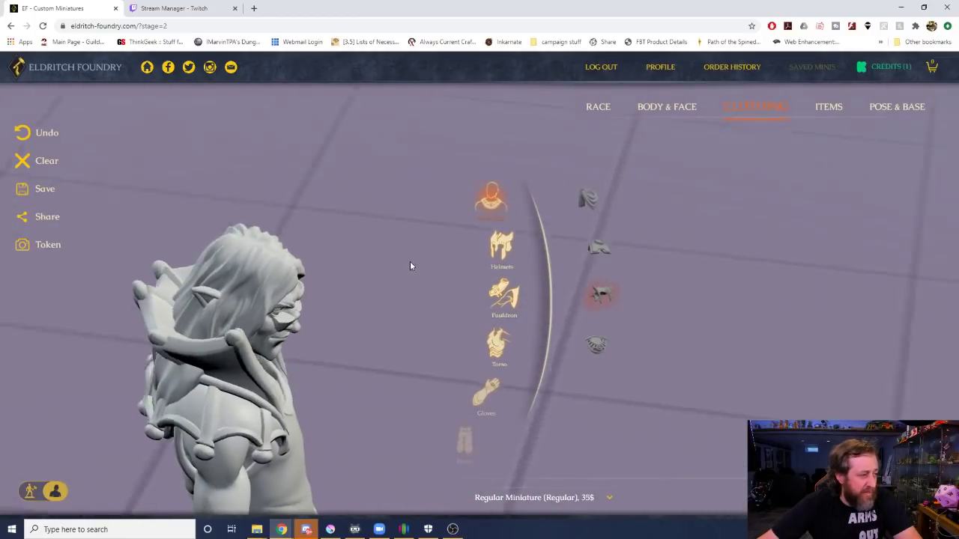
{"action": "left_click", "coordinate": [596, 345]}
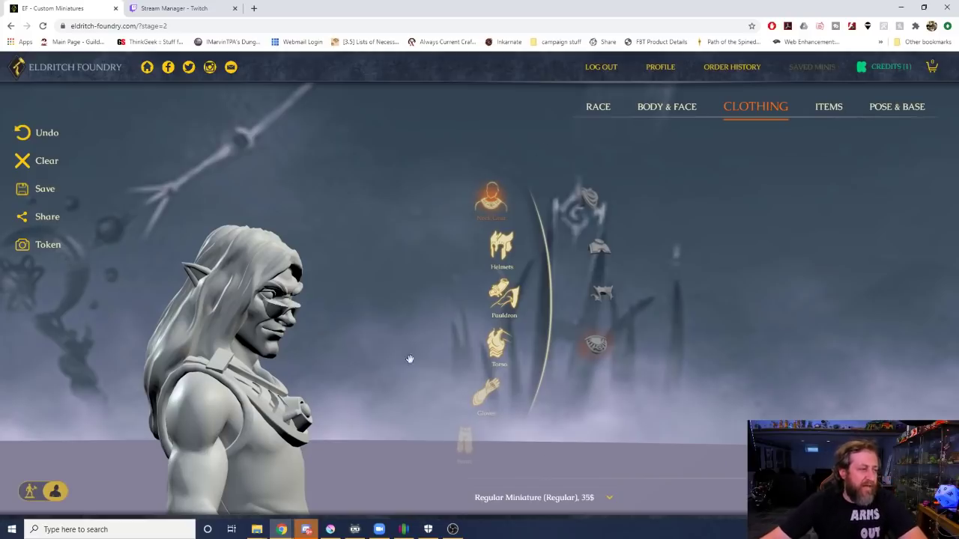
{"action": "left_click_drag", "start_coordinate": [409, 358], "coordinate": [332, 254]}
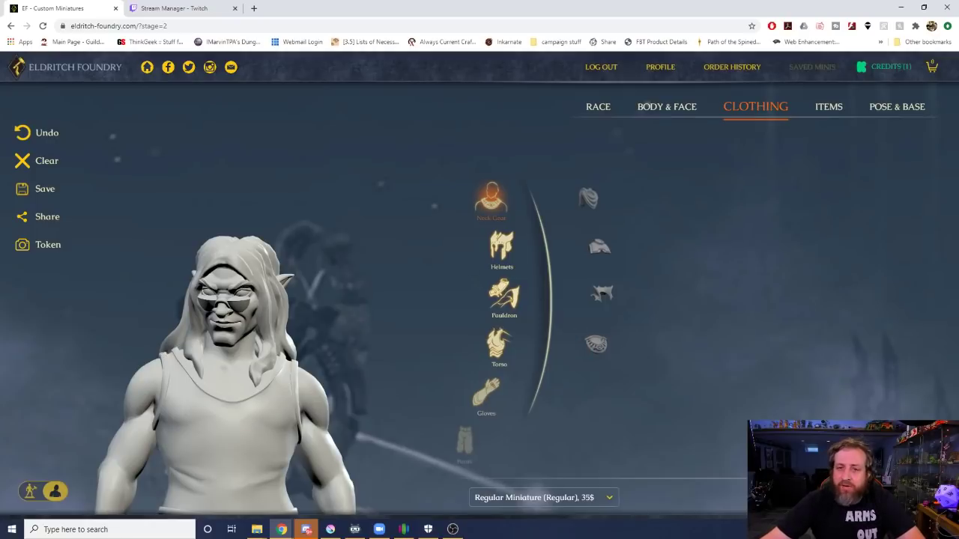
{"action": "left_click_drag", "start_coordinate": [785, 345], "coordinate": [848, 380]}
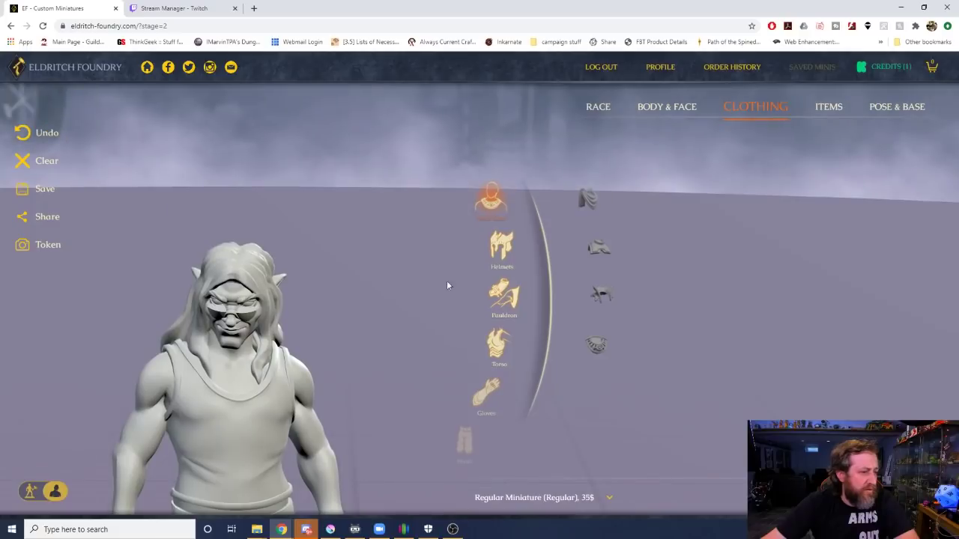
Try the first four headgear options on the elf: wide conical hat, bowler, pointed face-covering helmet and winged headband.
{"action": "left_click", "coordinate": [507, 249]}
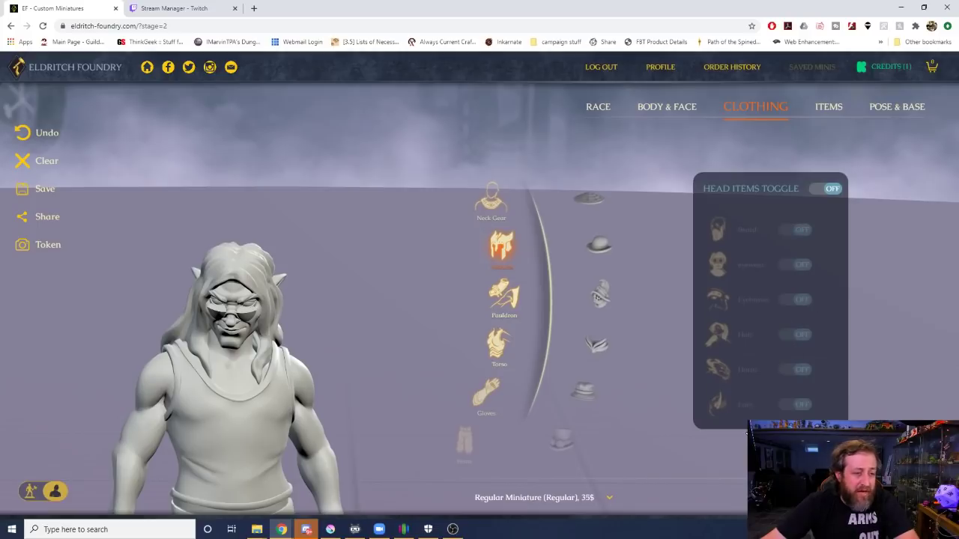
{"action": "left_click", "coordinate": [594, 210]}
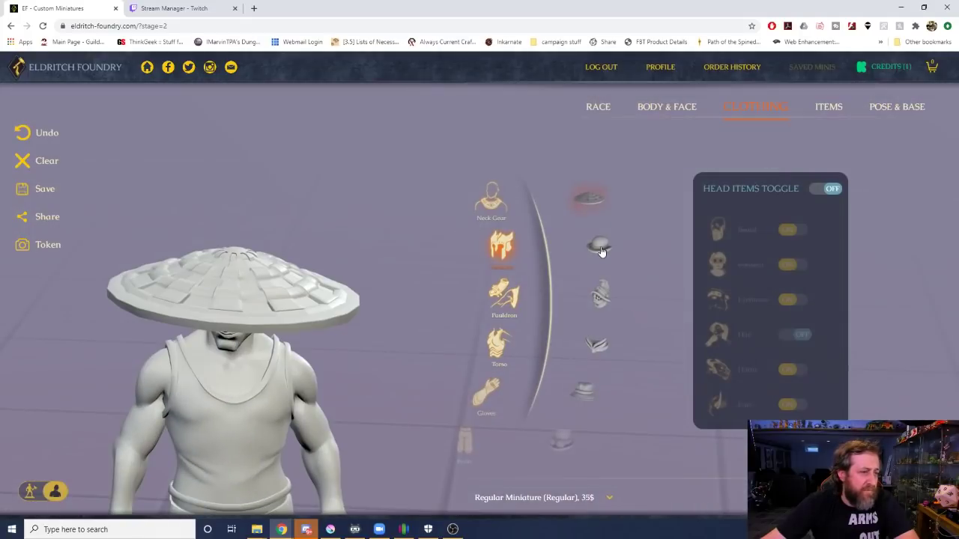
{"action": "left_click", "coordinate": [600, 249]}
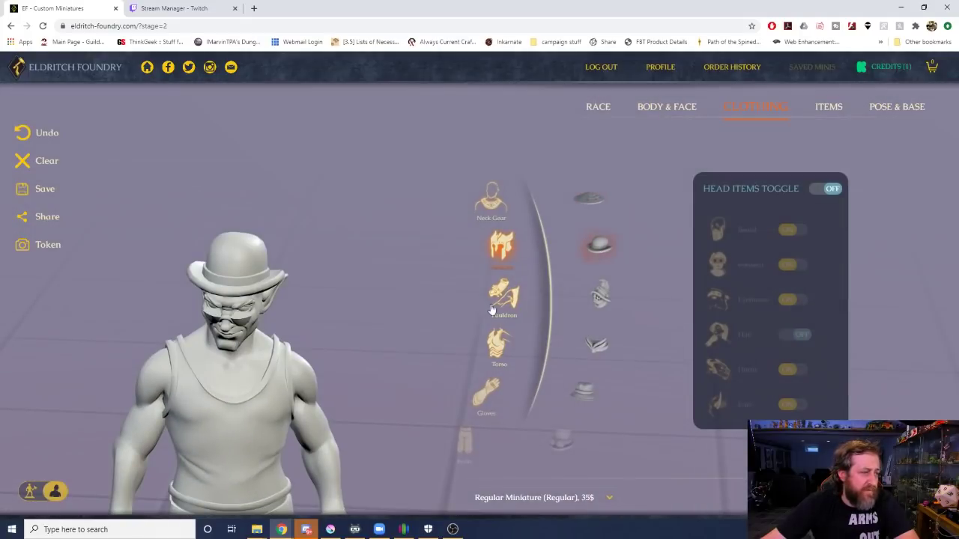
{"action": "left_click", "coordinate": [592, 298]}
{"action": "left_click", "coordinate": [610, 341]}
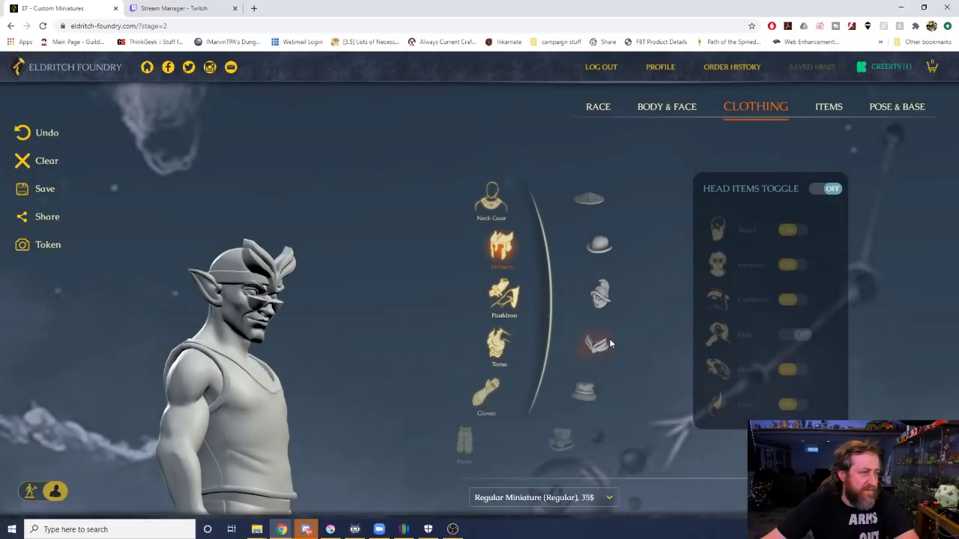
{"action": "left_click_drag", "start_coordinate": [348, 323], "coordinate": [428, 327]}
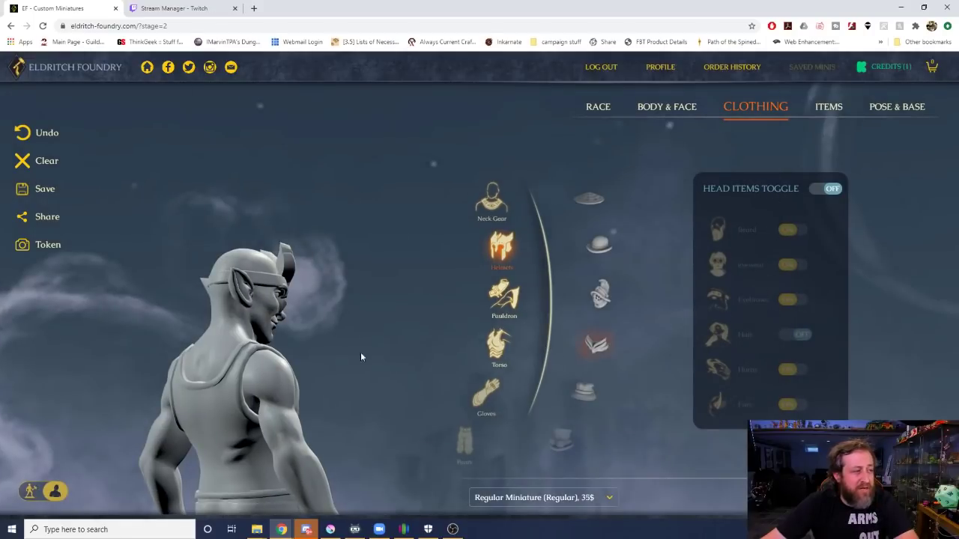
{"action": "left_click_drag", "start_coordinate": [331, 342], "coordinate": [147, 257]}
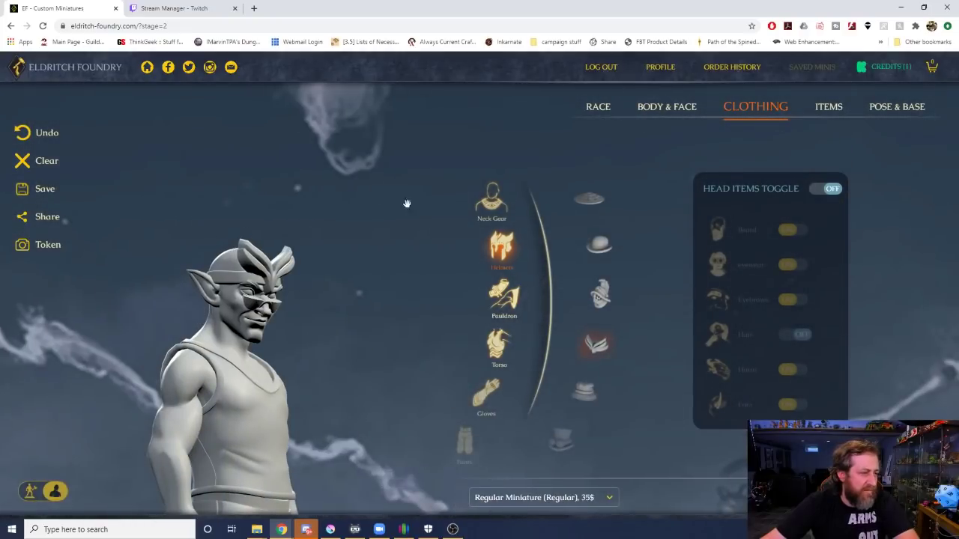
{"action": "left_click_drag", "start_coordinate": [377, 287], "coordinate": [278, 281]}
Try the banded hat, the top hat with goggles, the draped hood and the small hat with an upturned brim.
{"action": "left_click", "coordinate": [585, 394]}
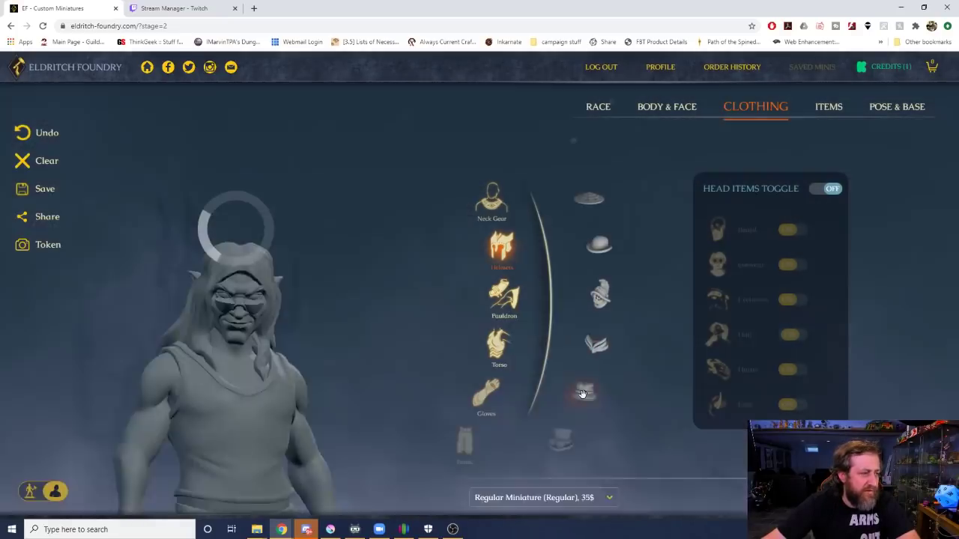
{"action": "left_click", "coordinate": [574, 451]}
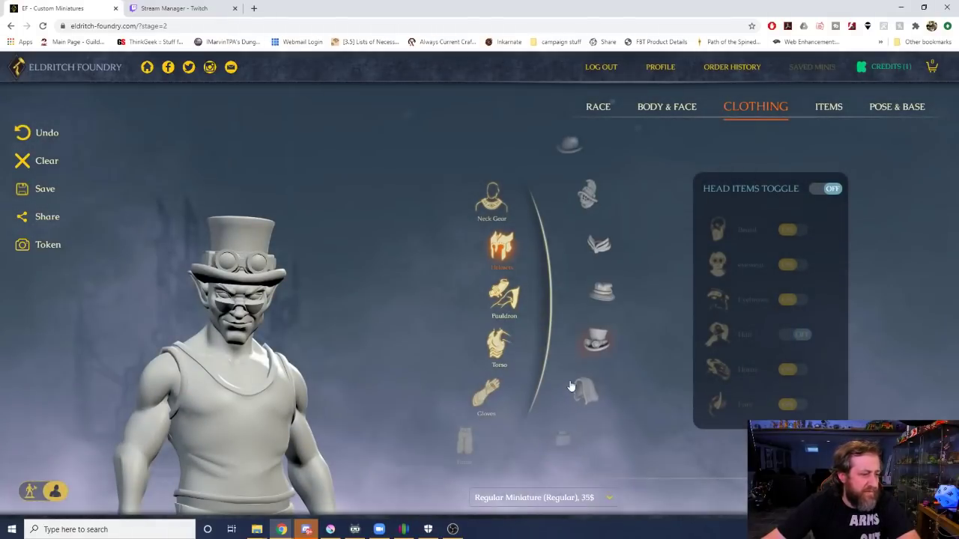
{"action": "left_click", "coordinate": [571, 384]}
{"action": "scroll", "coordinate": [559, 419], "scroll_direction": "down", "scroll_amount": 3}
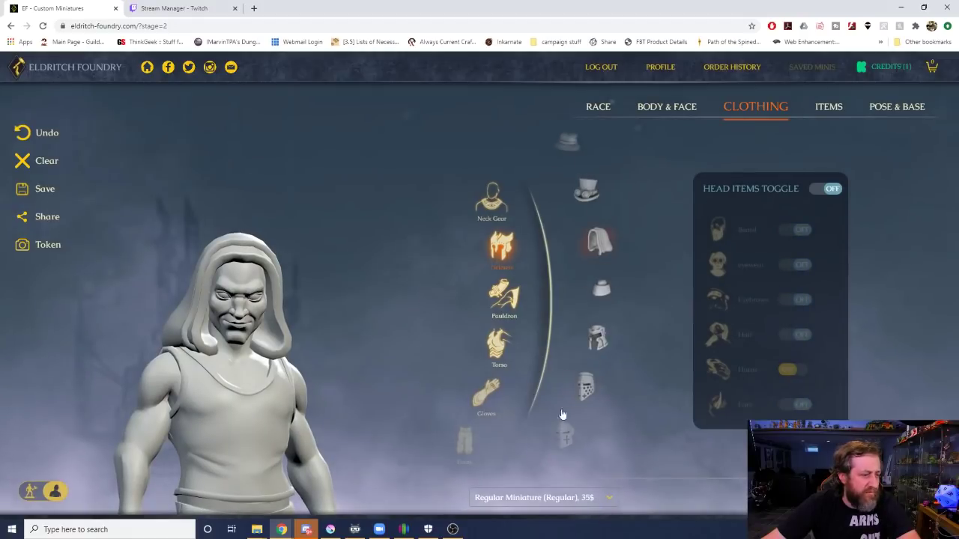
{"action": "left_click", "coordinate": [585, 338]}
{"action": "left_click", "coordinate": [592, 238]}
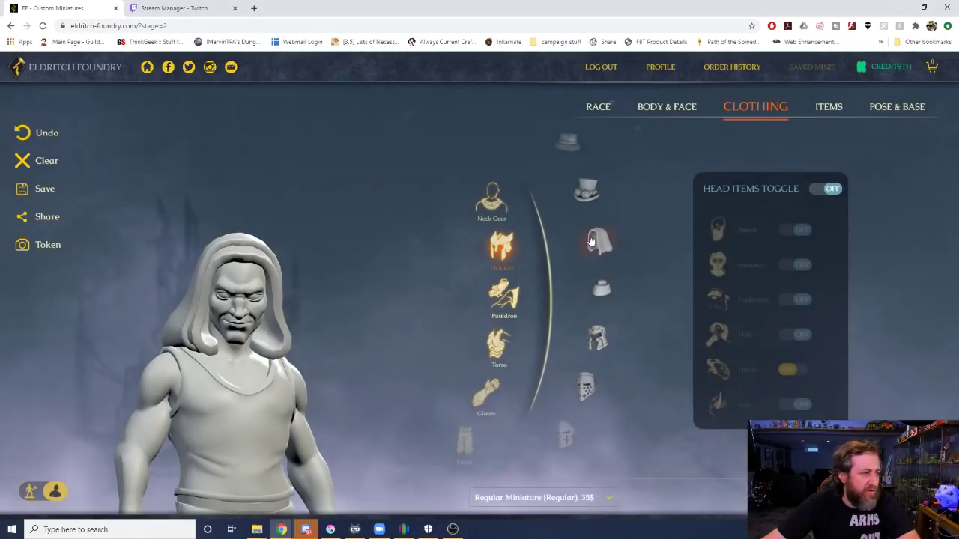
{"action": "left_click", "coordinate": [598, 294]}
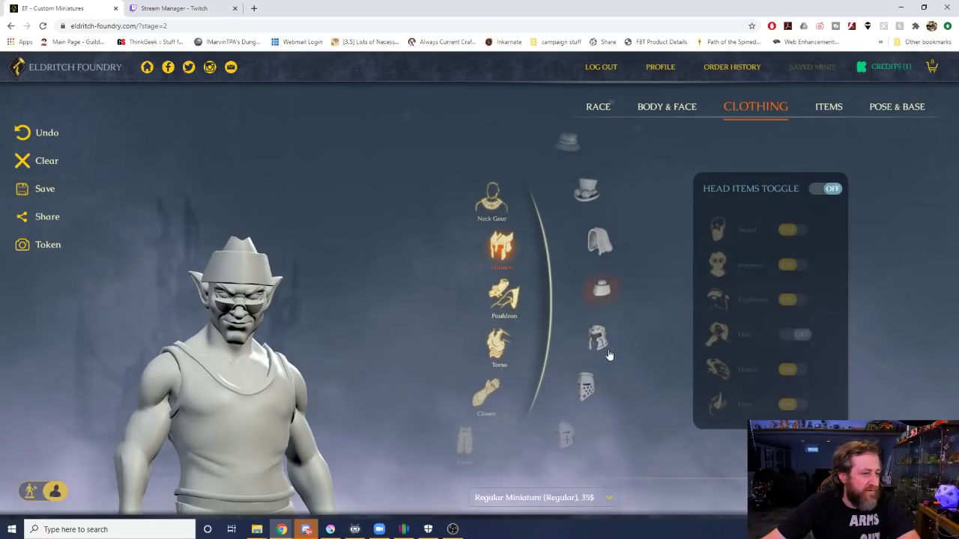
Try the remaining knightly and ancient-style metal helmets on the elf, and leave the head bare.
{"action": "left_click", "coordinate": [607, 352]}
{"action": "left_click", "coordinate": [589, 387]}
{"action": "left_click", "coordinate": [576, 426]}
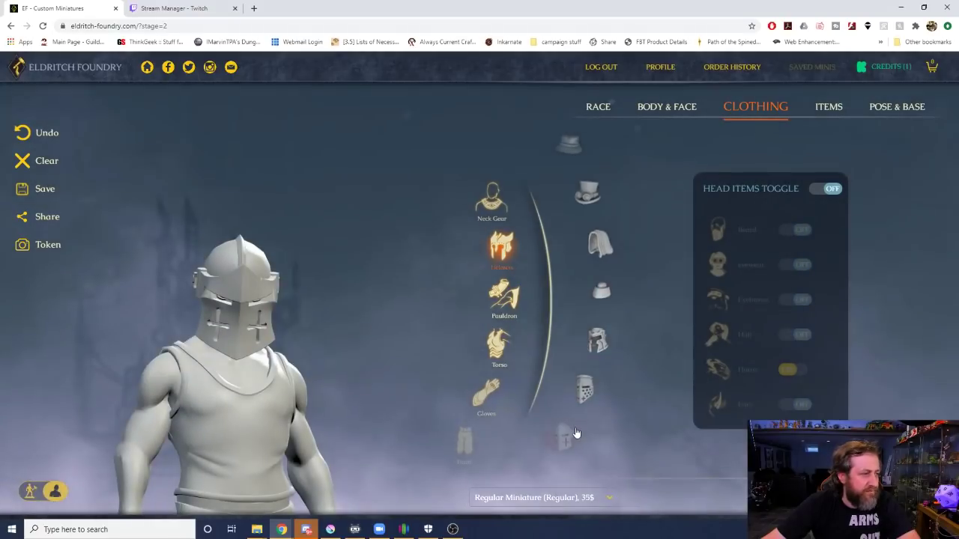
{"action": "scroll", "coordinate": [576, 433], "scroll_direction": "down", "scroll_amount": 3}
{"action": "left_click", "coordinate": [599, 335]}
{"action": "left_click", "coordinate": [586, 387]}
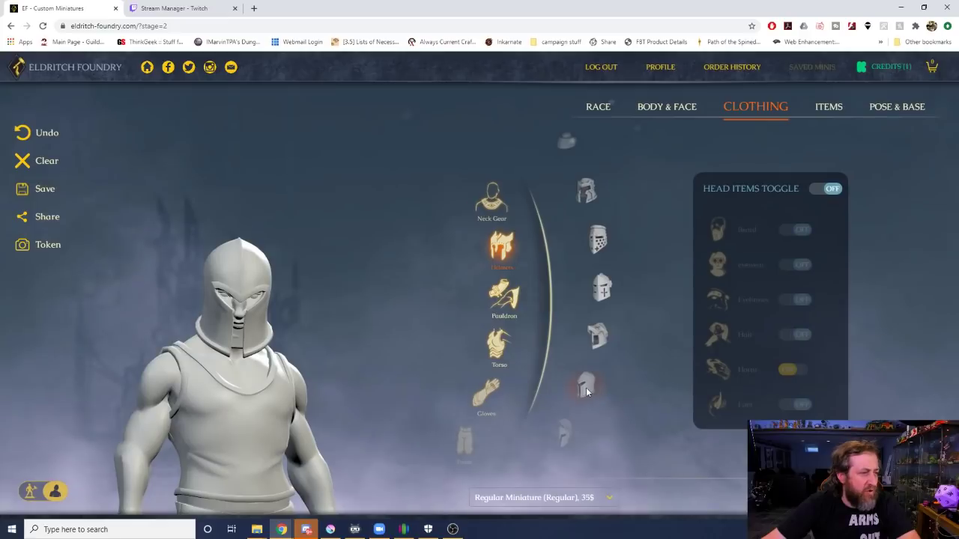
{"action": "scroll", "coordinate": [581, 394], "scroll_direction": "down", "scroll_amount": 1}
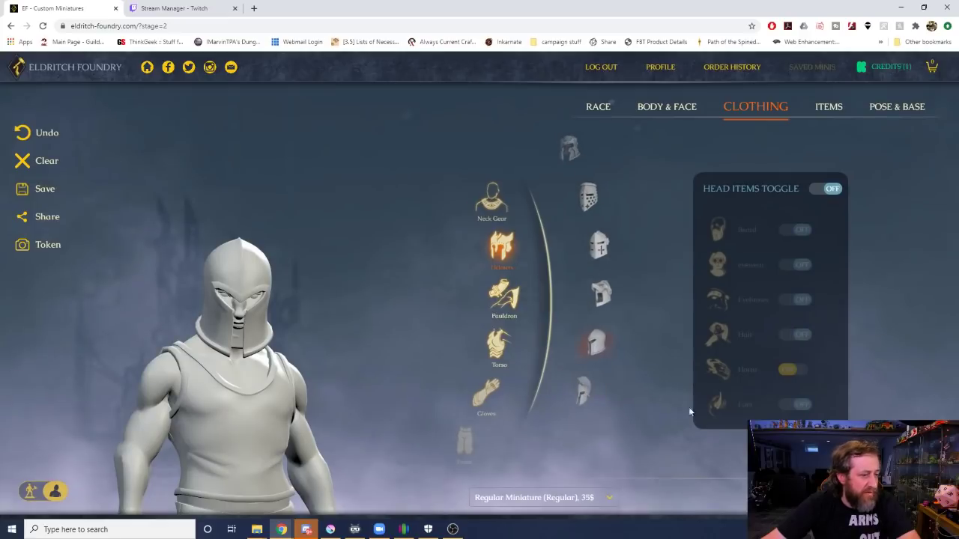
{"action": "left_click", "coordinate": [572, 399]}
{"action": "left_click", "coordinate": [574, 400]}
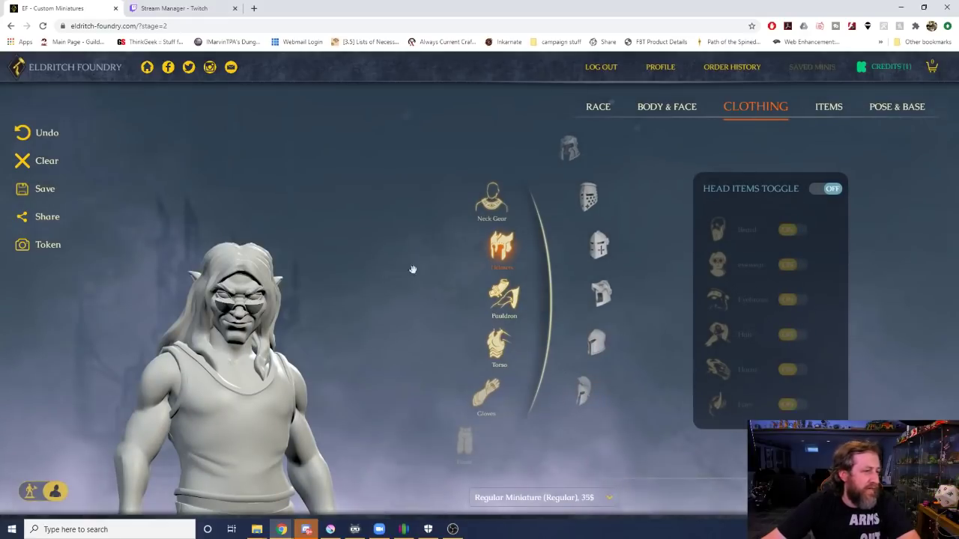
Try the draped hood with the head items toggle enabled and Eyebrows and Hair switched on, and take the hood off.
{"action": "scroll", "coordinate": [592, 326], "scroll_direction": "down", "scroll_amount": 6}
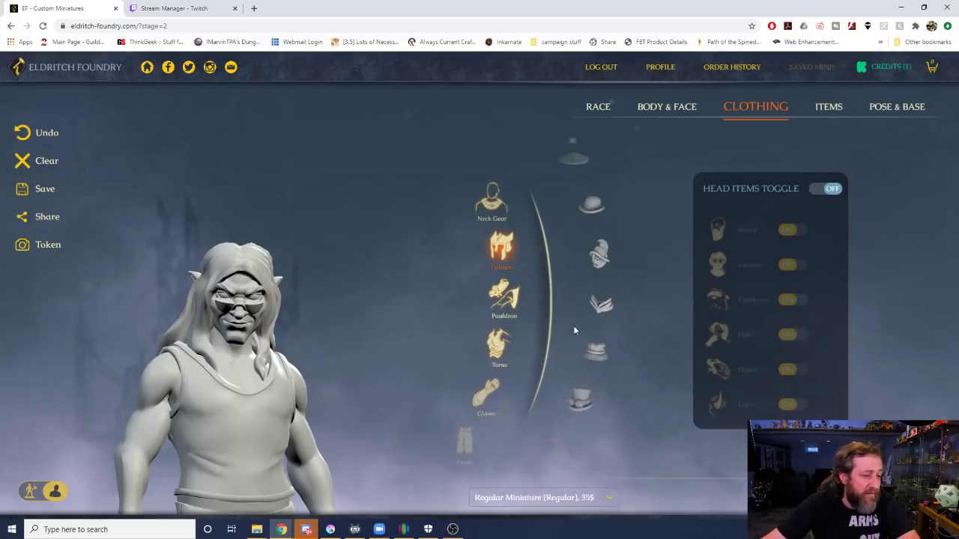
{"action": "scroll", "coordinate": [484, 400], "scroll_direction": "down", "scroll_amount": 1}
{"action": "scroll", "coordinate": [607, 359], "scroll_direction": "down", "scroll_amount": 4}
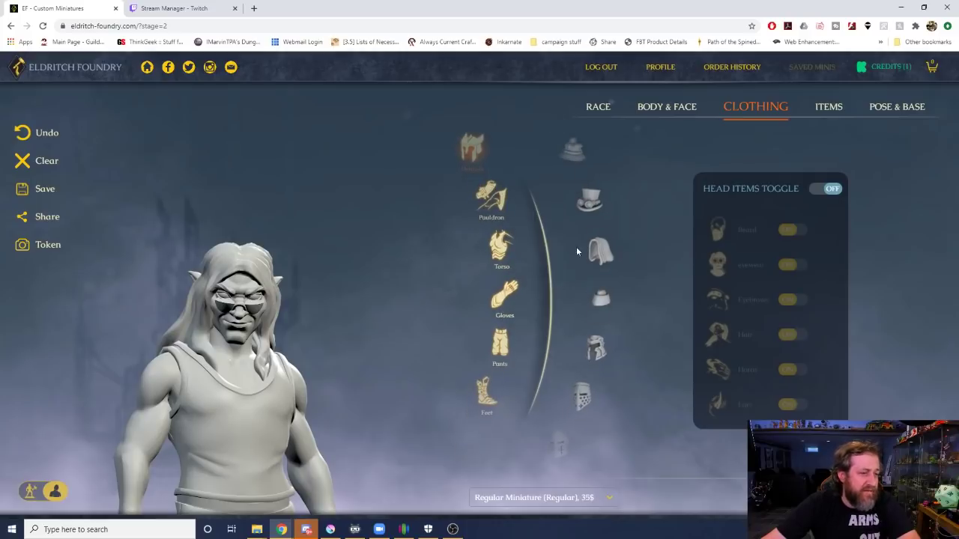
{"action": "left_click", "coordinate": [599, 252]}
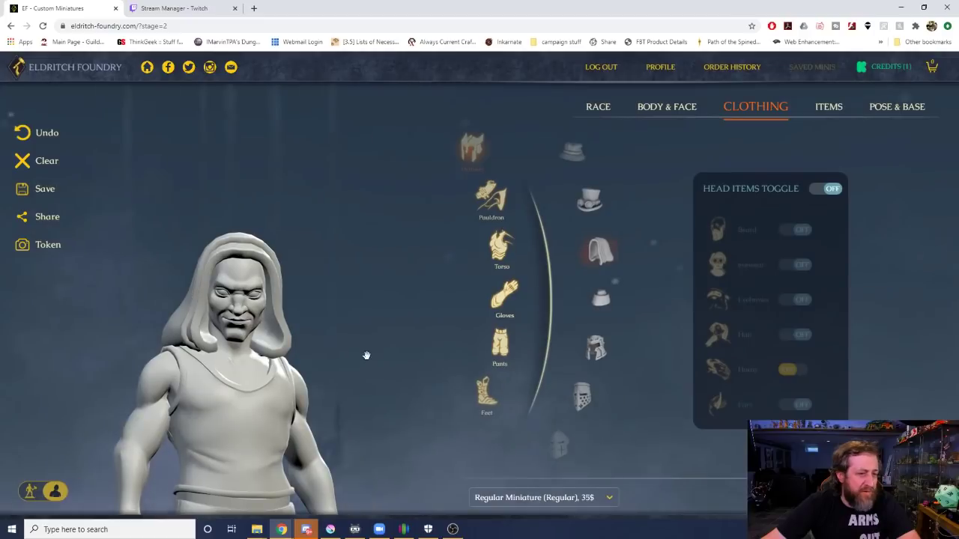
{"action": "left_click", "coordinate": [829, 190]}
{"action": "left_click", "coordinate": [805, 300]}
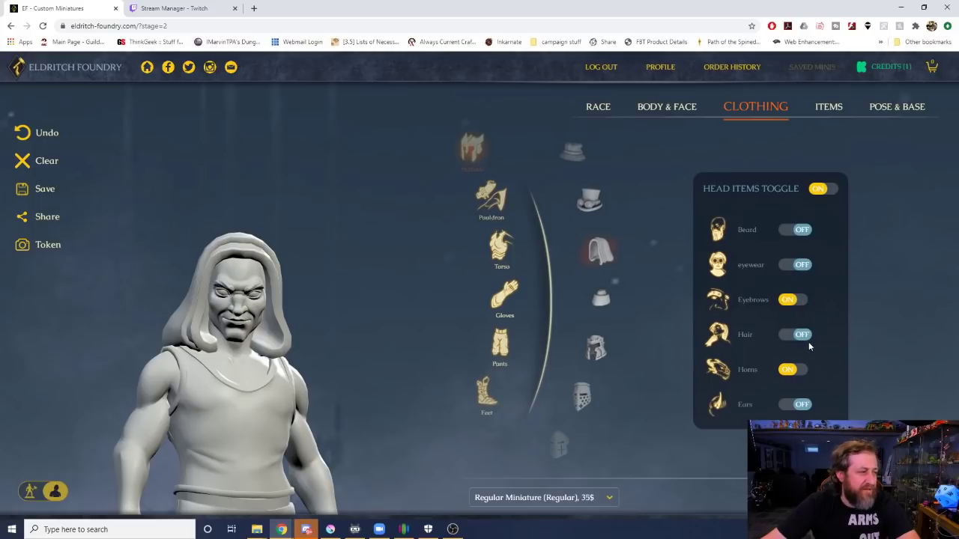
{"action": "left_click", "coordinate": [802, 335]}
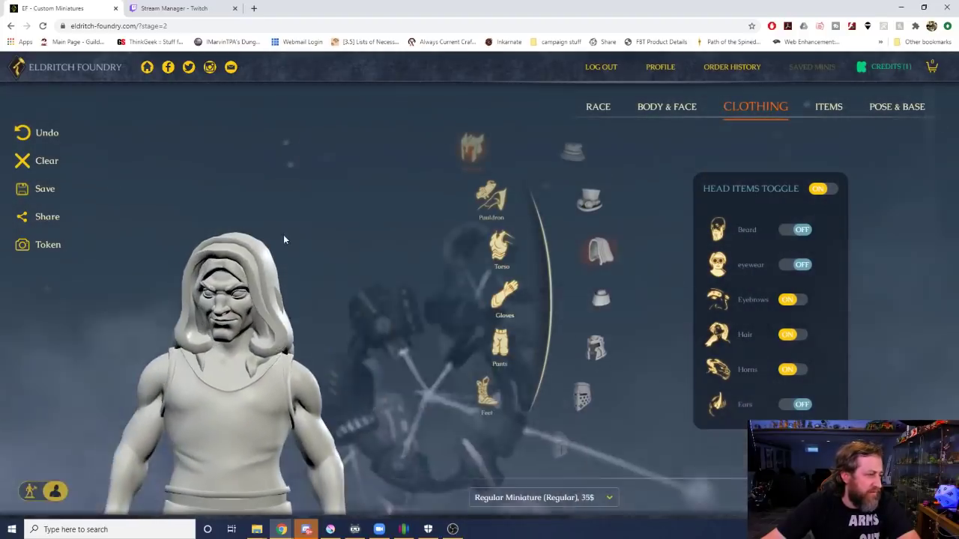
{"action": "left_click_drag", "start_coordinate": [284, 240], "coordinate": [349, 246]}
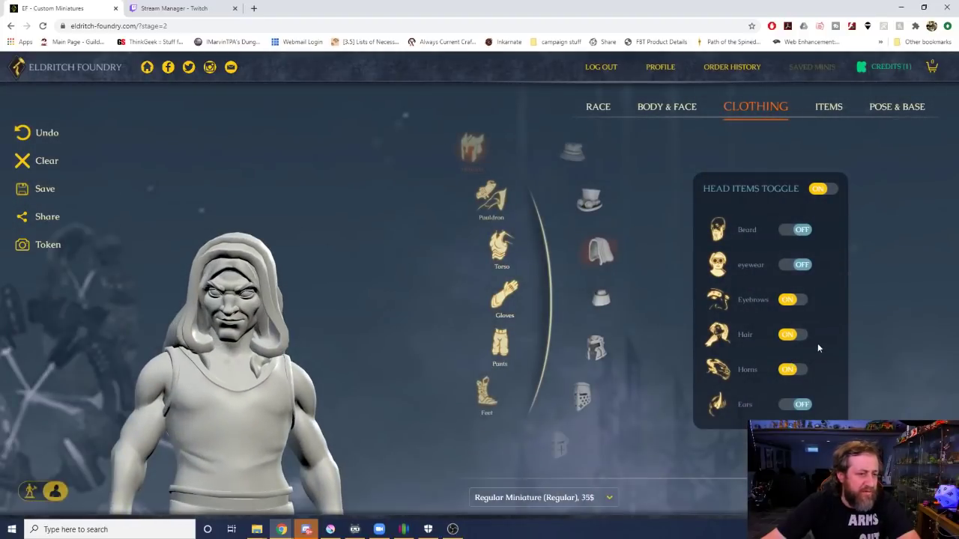
{"action": "left_click", "coordinate": [598, 252]}
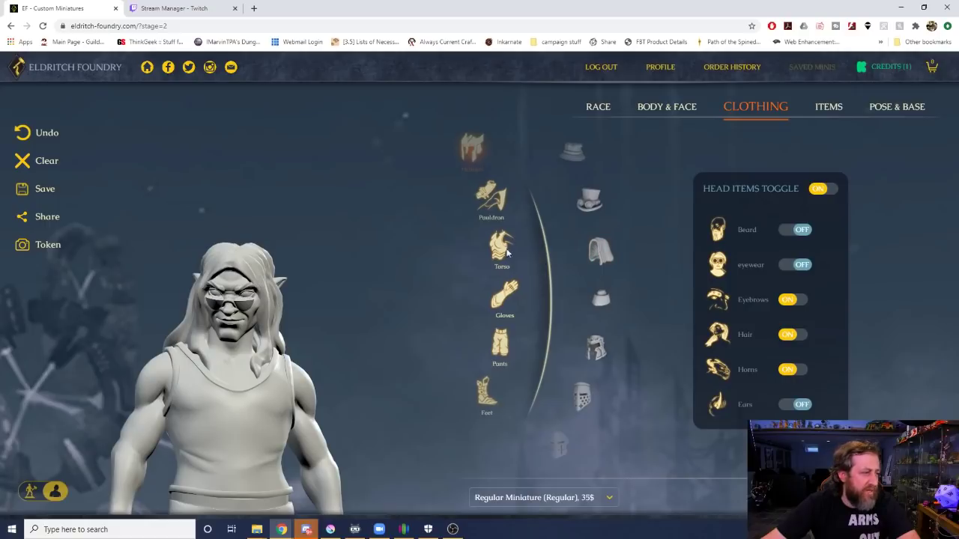
Try the first two pauldrons on the elf, including the layered pointed pair with crossed chest straps.
{"action": "left_click_drag", "start_coordinate": [281, 249], "coordinate": [332, 220]}
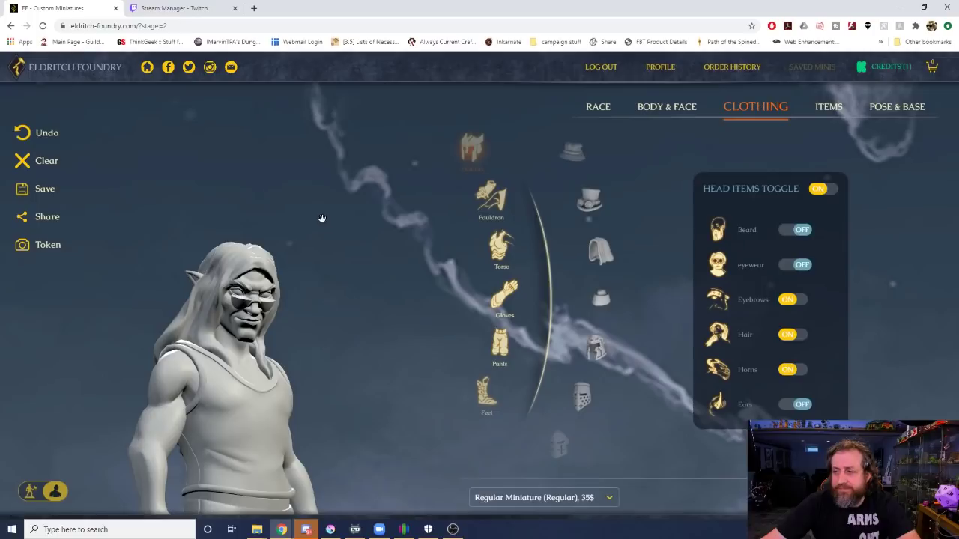
{"action": "left_click", "coordinate": [486, 219]}
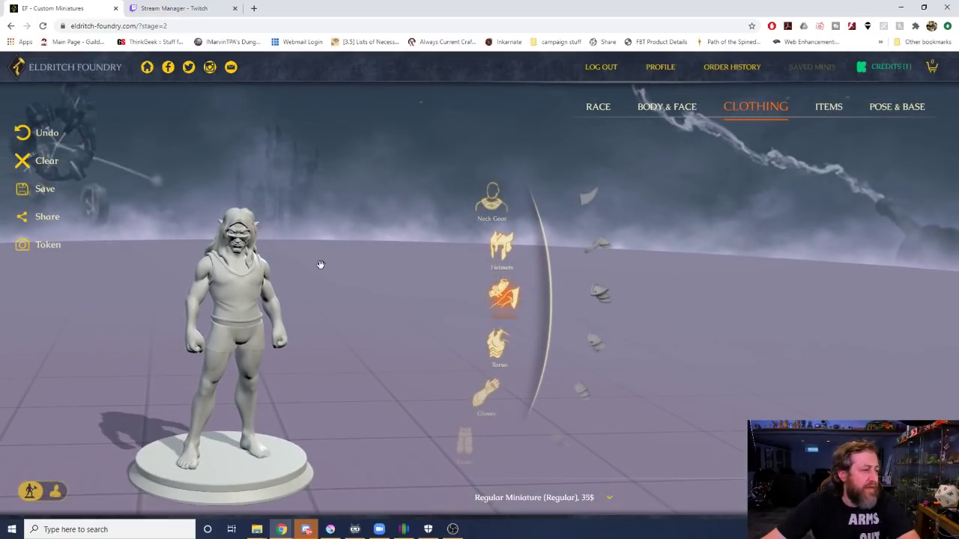
{"action": "left_click_drag", "start_coordinate": [379, 267], "coordinate": [328, 261]}
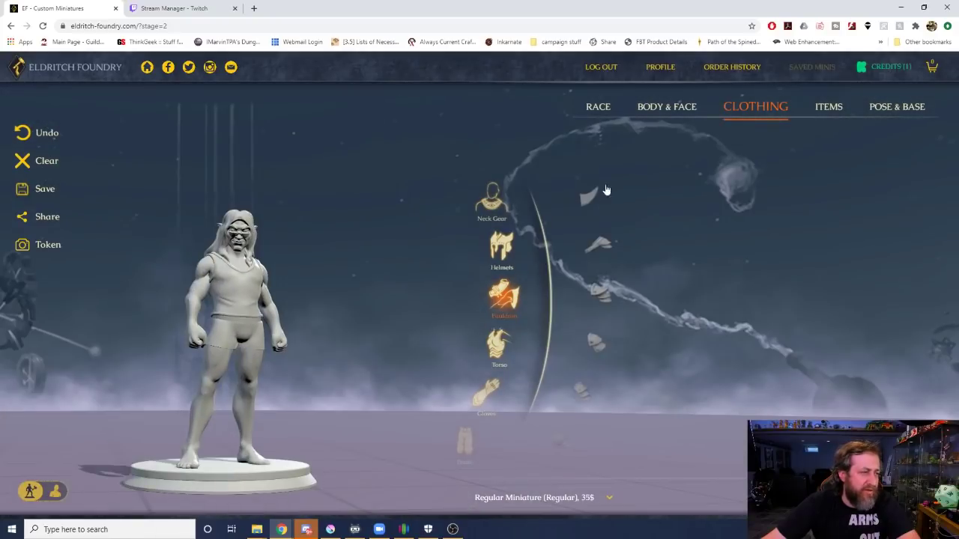
{"action": "left_click", "coordinate": [607, 191]}
{"action": "left_click_drag", "start_coordinate": [397, 261], "coordinate": [368, 278]}
{"action": "left_click", "coordinate": [615, 238]}
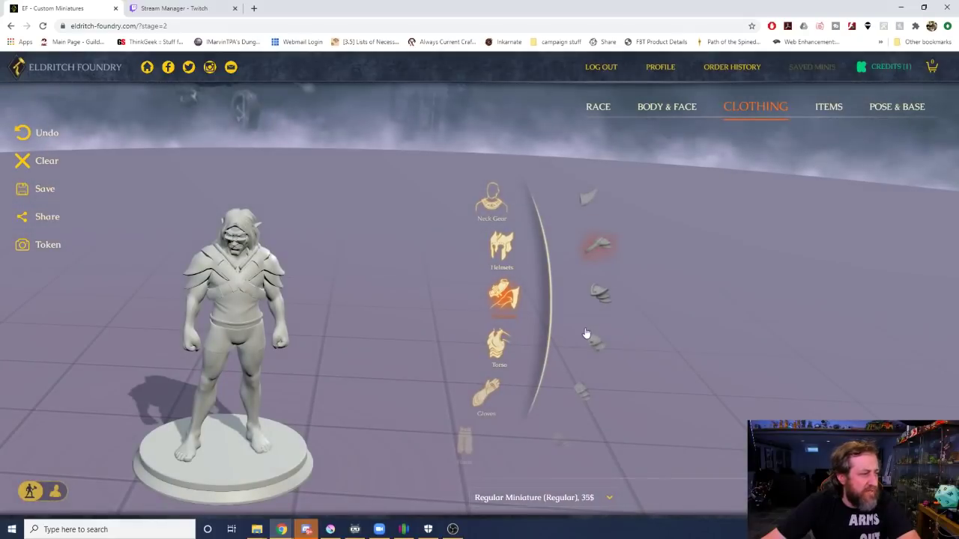
{"action": "left_click_drag", "start_coordinate": [277, 308], "coordinate": [285, 269]}
{"action": "scroll", "coordinate": [148, 262], "scroll_direction": "up", "scroll_amount": 3}
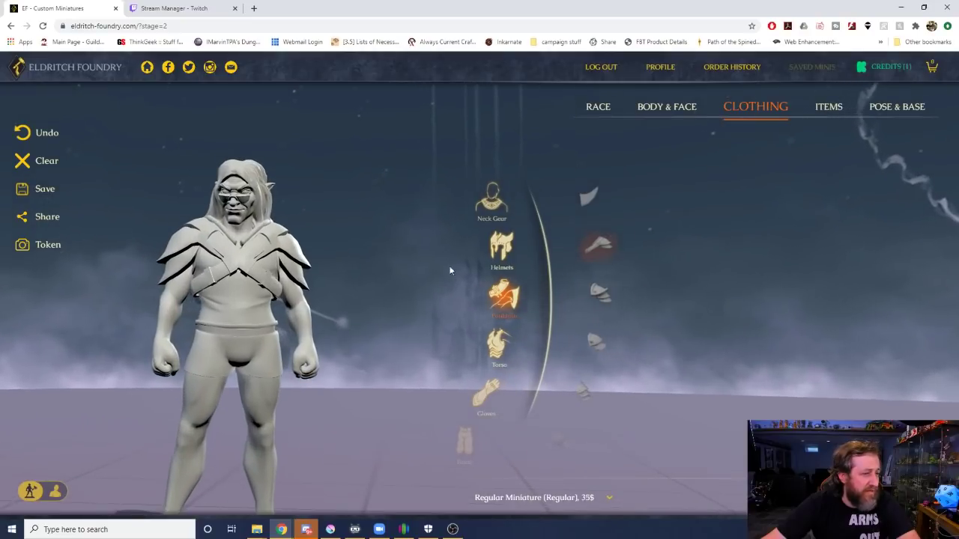
{"action": "left_click_drag", "start_coordinate": [452, 270], "coordinate": [421, 276]}
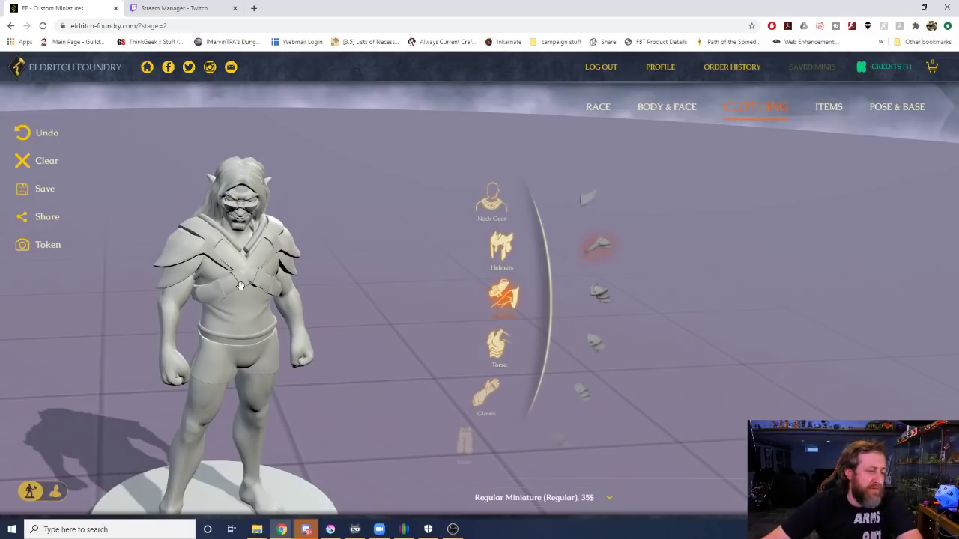
Try the rounded banded, small strapped and stacked-plate pauldrons on the elf, and put the rounded banded pair back on.
{"action": "left_click", "coordinate": [599, 289]}
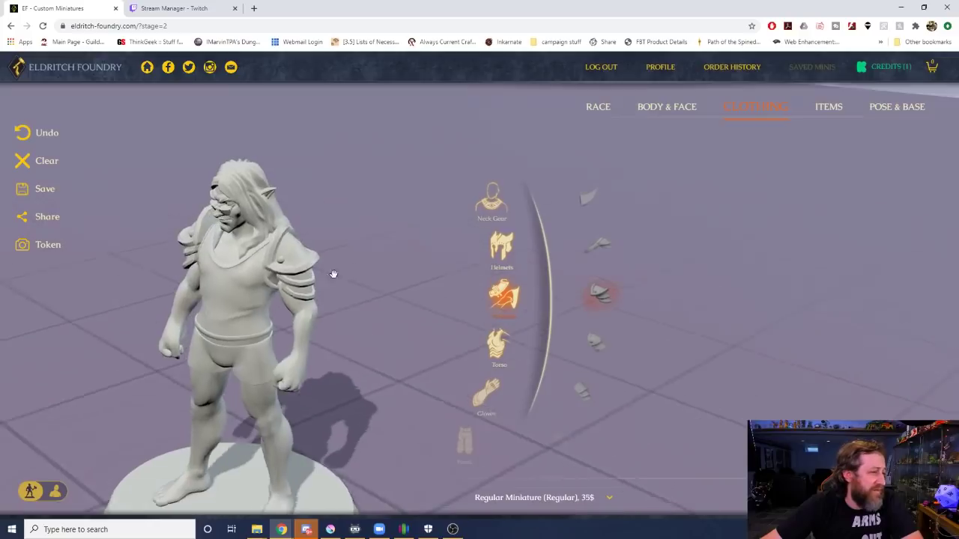
{"action": "left_click", "coordinate": [589, 345]}
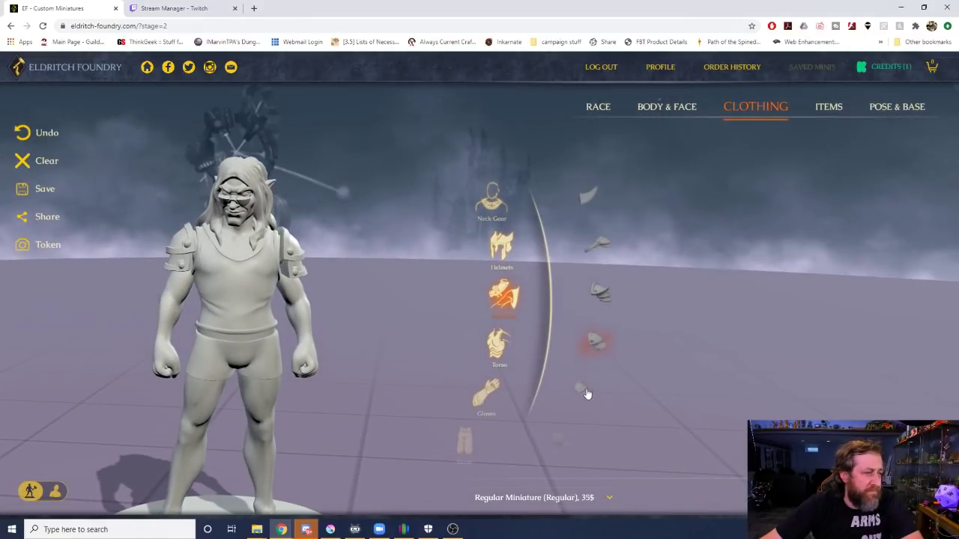
{"action": "left_click", "coordinate": [586, 391]}
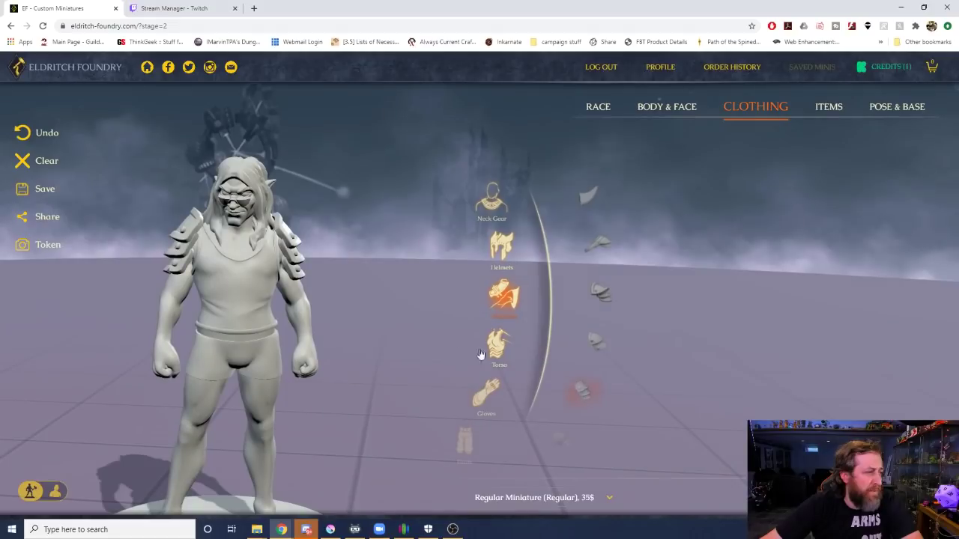
{"action": "left_click", "coordinate": [606, 301]}
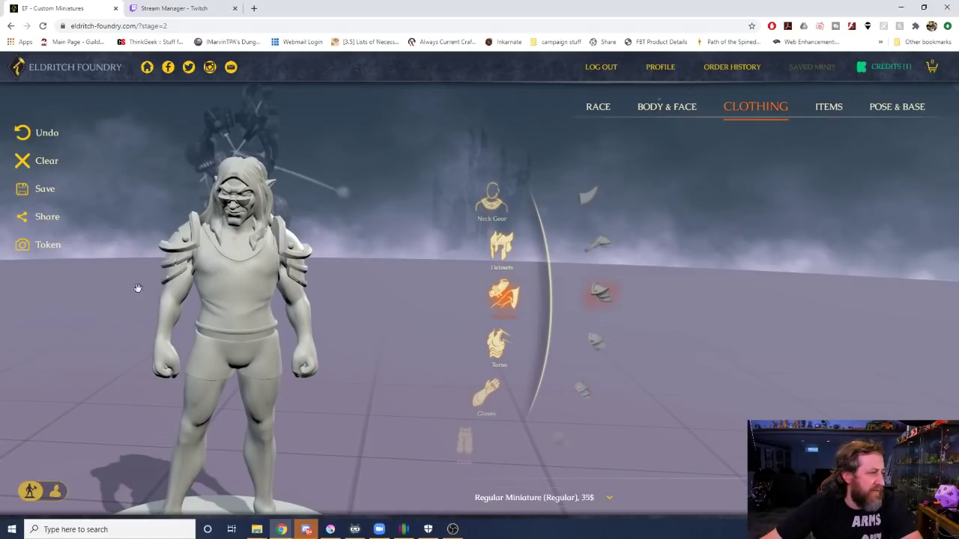
{"action": "left_click_drag", "start_coordinate": [394, 296], "coordinate": [428, 286]}
{"action": "scroll", "coordinate": [503, 300], "scroll_direction": "down", "scroll_amount": 2}
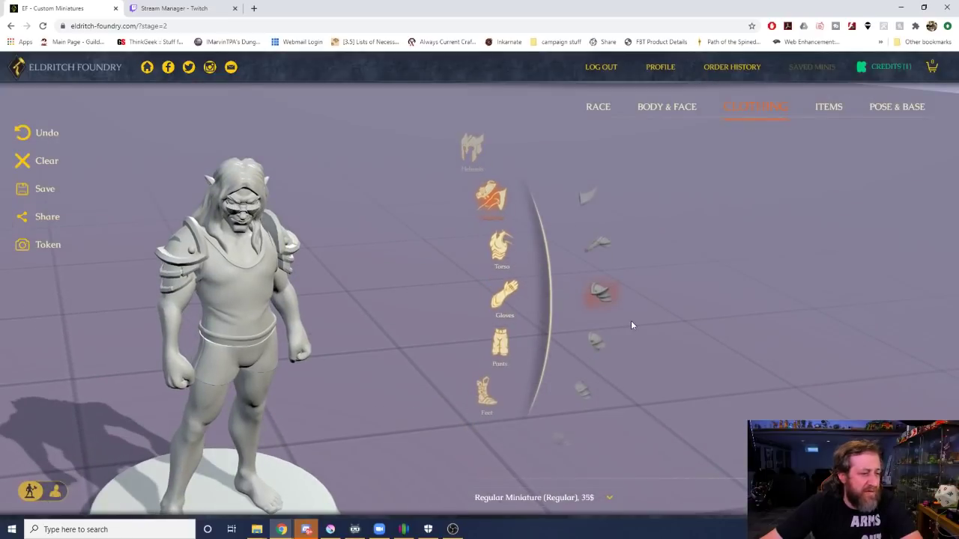
Try the large riveted pauldrons, the jagged layered pair and the square-edged pair with round studs.
{"action": "scroll", "coordinate": [626, 334], "scroll_direction": "down", "scroll_amount": 2}
{"action": "left_click", "coordinate": [604, 334]}
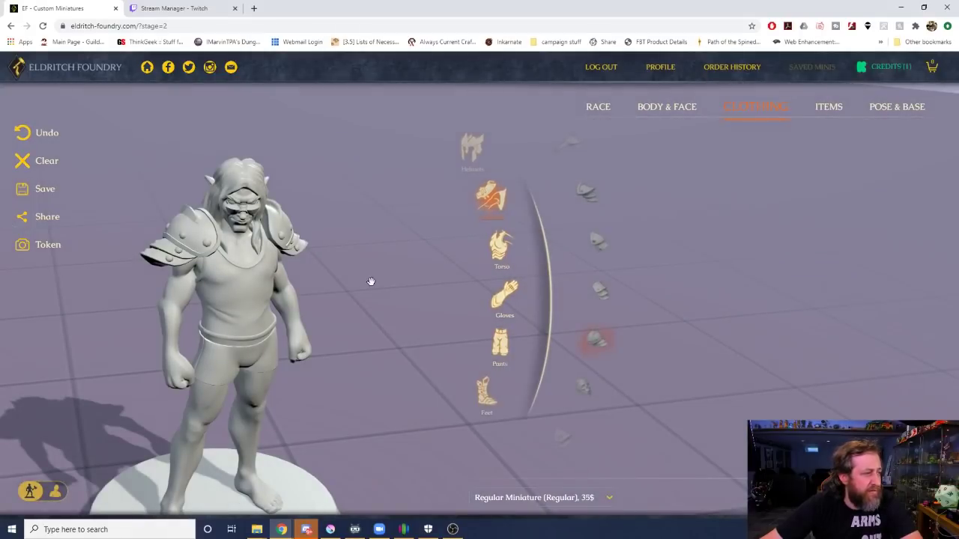
{"action": "left_click_drag", "start_coordinate": [371, 283], "coordinate": [352, 232]}
{"action": "left_click", "coordinate": [592, 387]}
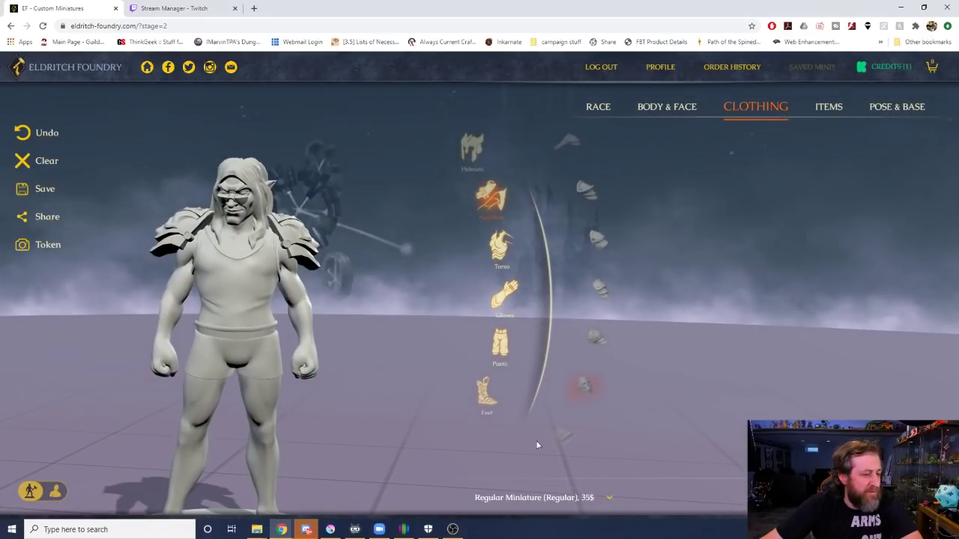
{"action": "left_click", "coordinate": [561, 432]}
Try the upturned-plate pauldrons, the next option in the list and the crescent-shaped spiked pair.
{"action": "scroll", "coordinate": [582, 316], "scroll_direction": "down", "scroll_amount": 3}
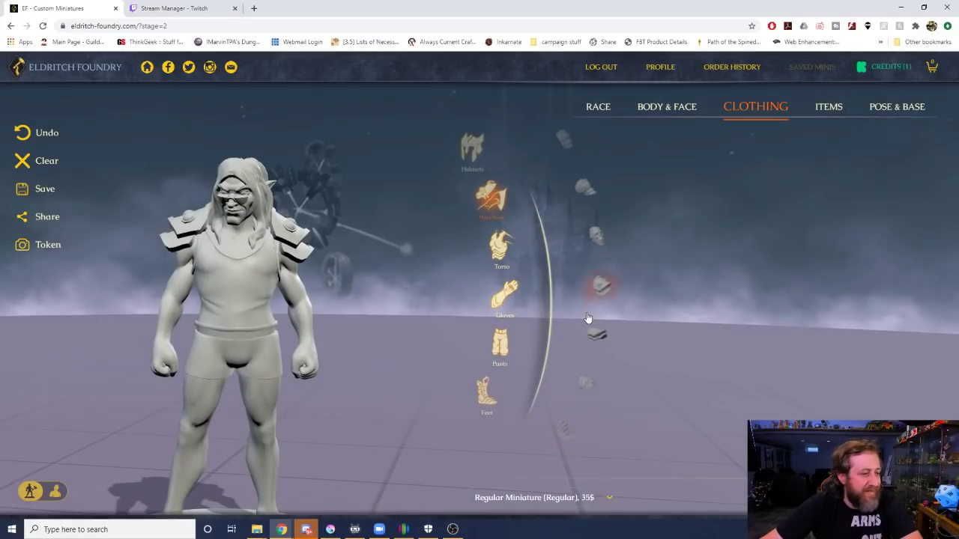
{"action": "left_click", "coordinate": [595, 328]}
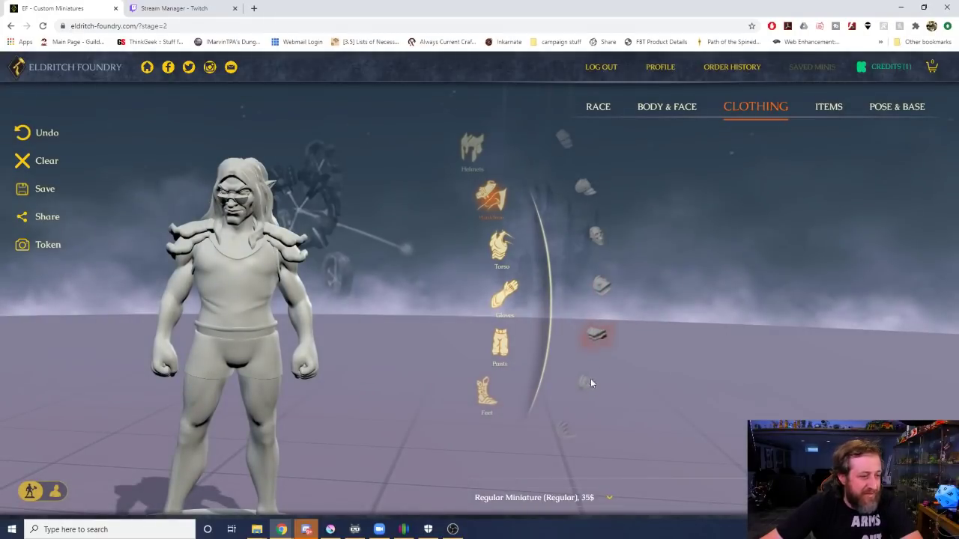
{"action": "left_click", "coordinate": [592, 380]}
{"action": "left_click", "coordinate": [574, 433]}
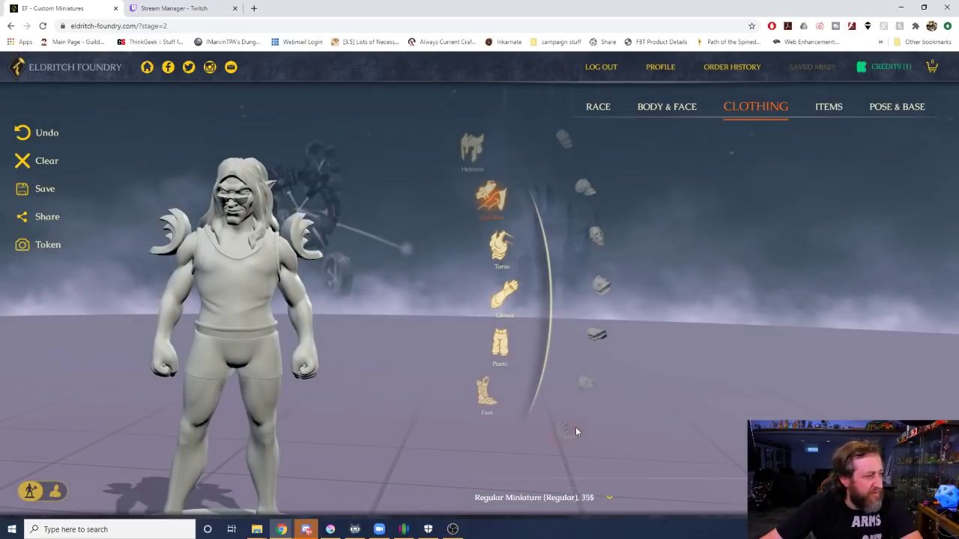
{"action": "mouse_move", "coordinate": [369, 295]}
{"action": "left_mouse_down"}
{"action": "mouse_move", "coordinate": [279, 304]}
{"action": "mouse_move", "coordinate": [360, 281]}
{"action": "mouse_move", "coordinate": [456, 295]}
{"action": "mouse_move", "coordinate": [284, 300]}
{"action": "mouse_move", "coordinate": [368, 278]}
{"action": "left_mouse_up"}
Try the remaining pauldrons, including the winged pair and the tall pointed pair, and leave the shoulders bare.
{"action": "scroll", "coordinate": [564, 387], "scroll_direction": "down", "scroll_amount": 4}
{"action": "left_click", "coordinate": [611, 282]}
{"action": "left_click", "coordinate": [602, 332]}
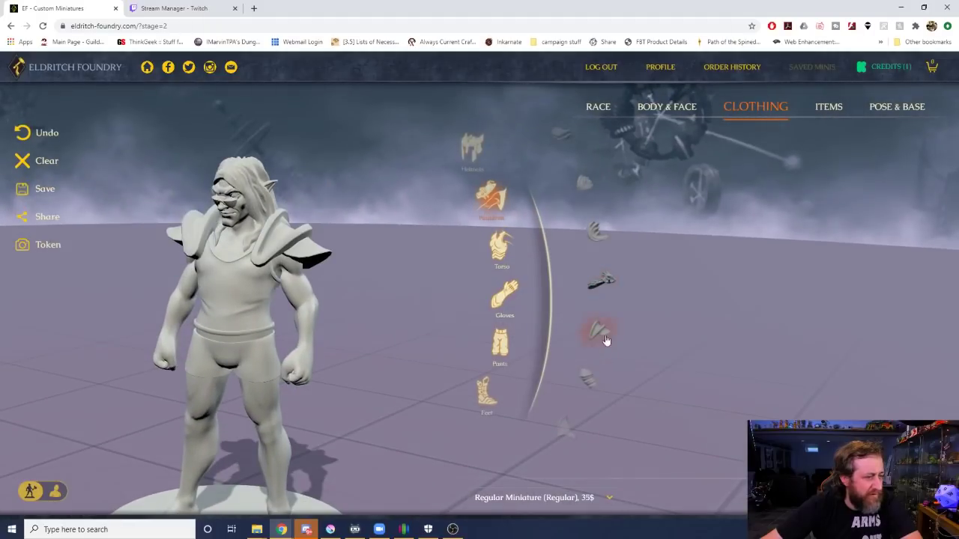
{"action": "left_click", "coordinate": [589, 390]}
{"action": "left_click", "coordinate": [579, 428]}
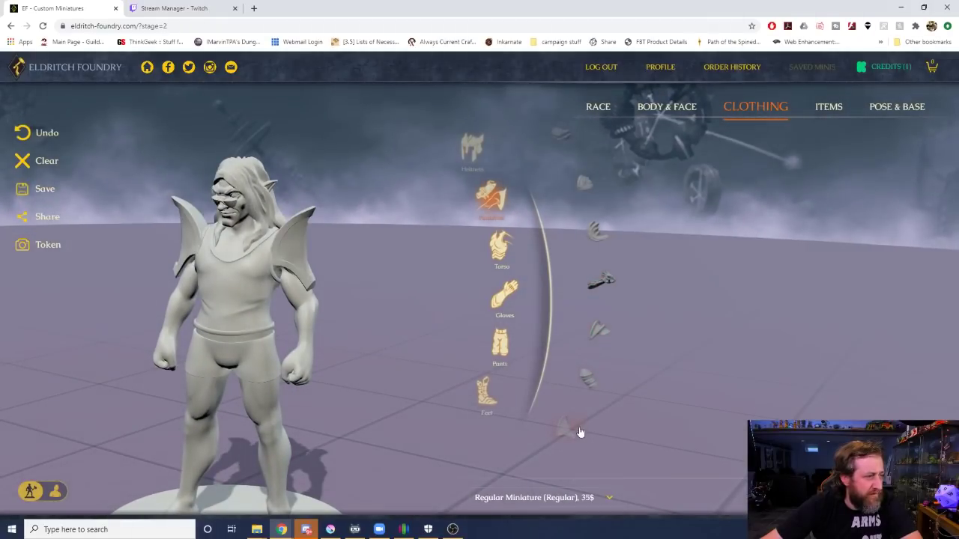
{"action": "scroll", "coordinate": [579, 430], "scroll_direction": "down", "scroll_amount": 1}
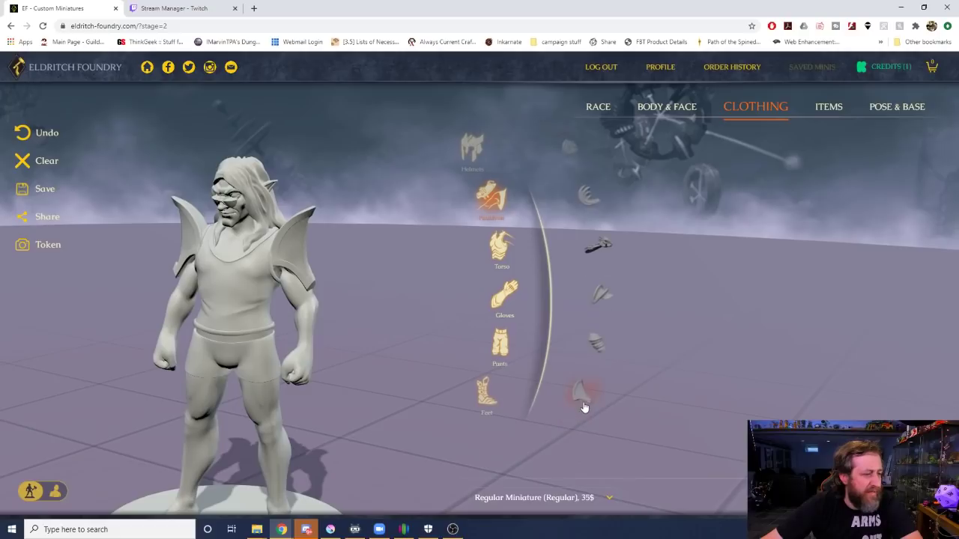
{"action": "left_click", "coordinate": [582, 392]}
{"action": "left_click_drag", "start_coordinate": [302, 320], "coordinate": [387, 285]}
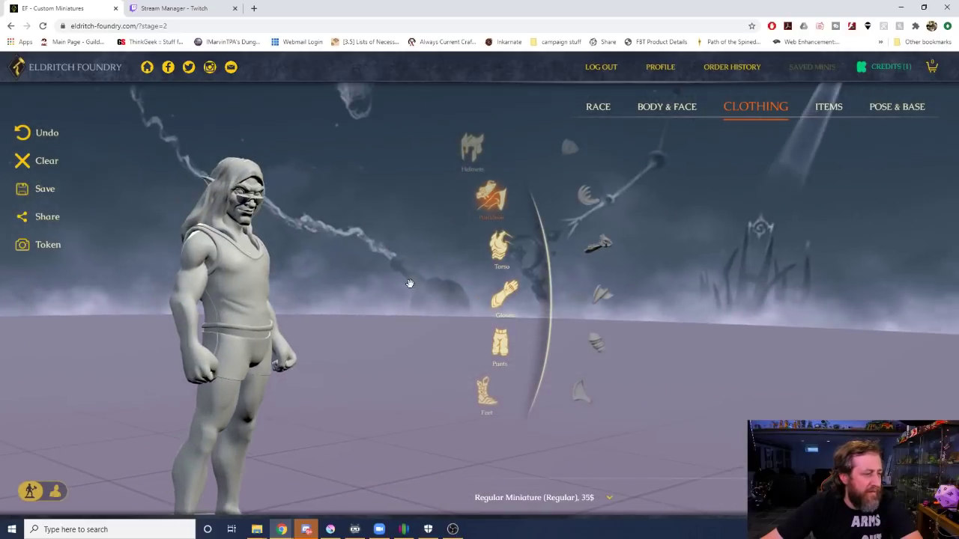
Try the first four torso options: halter top, laced crop top with arm wraps, bra top and sleeveless tunic with medallion.
{"action": "left_click", "coordinate": [509, 237]}
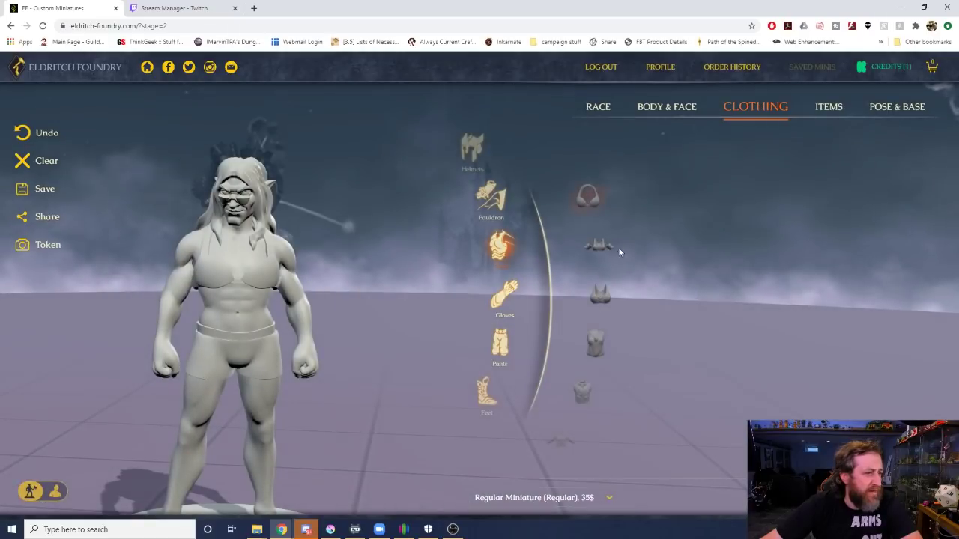
{"action": "left_click", "coordinate": [619, 250]}
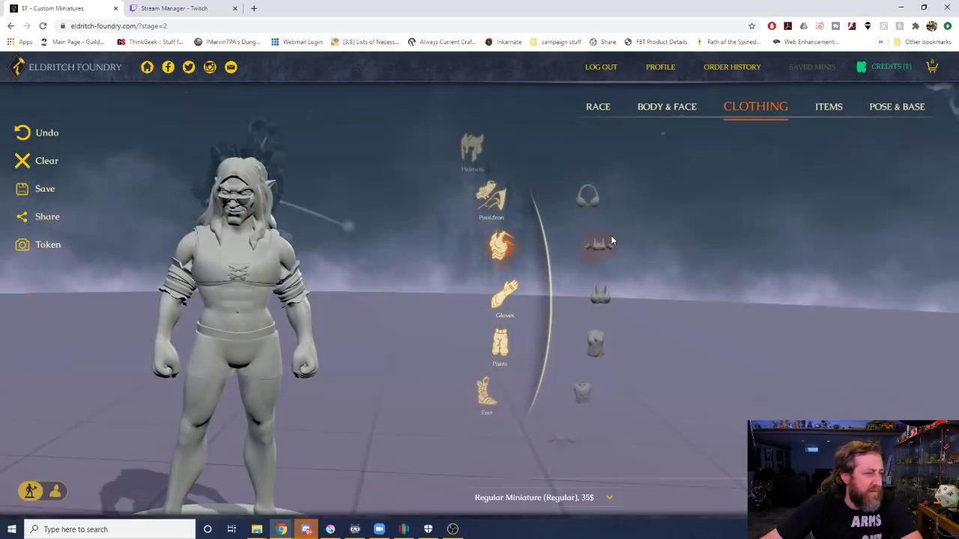
{"action": "left_click", "coordinate": [607, 298]}
{"action": "left_click", "coordinate": [594, 347]}
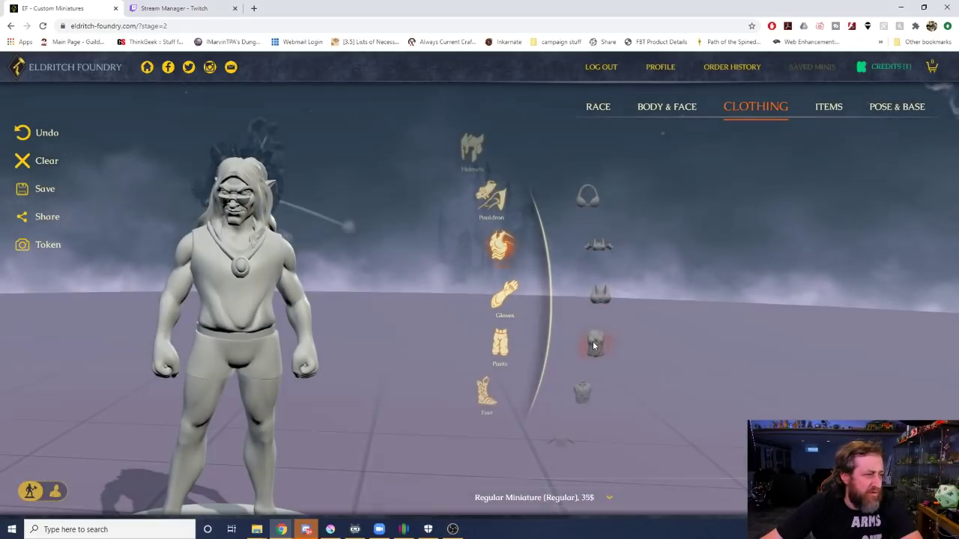
Try the next four torso garments, including the formal jacket with tie, the beaded belted robe and the short-sleeved shirt with vest.
{"action": "scroll", "coordinate": [603, 362], "scroll_direction": "down", "scroll_amount": 3}
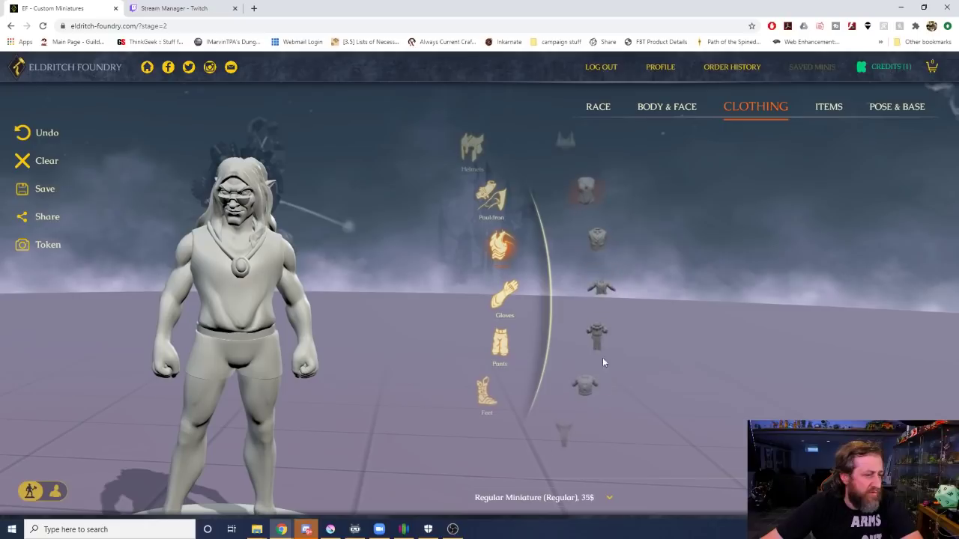
{"action": "left_click", "coordinate": [596, 236]}
{"action": "left_click", "coordinate": [600, 287]}
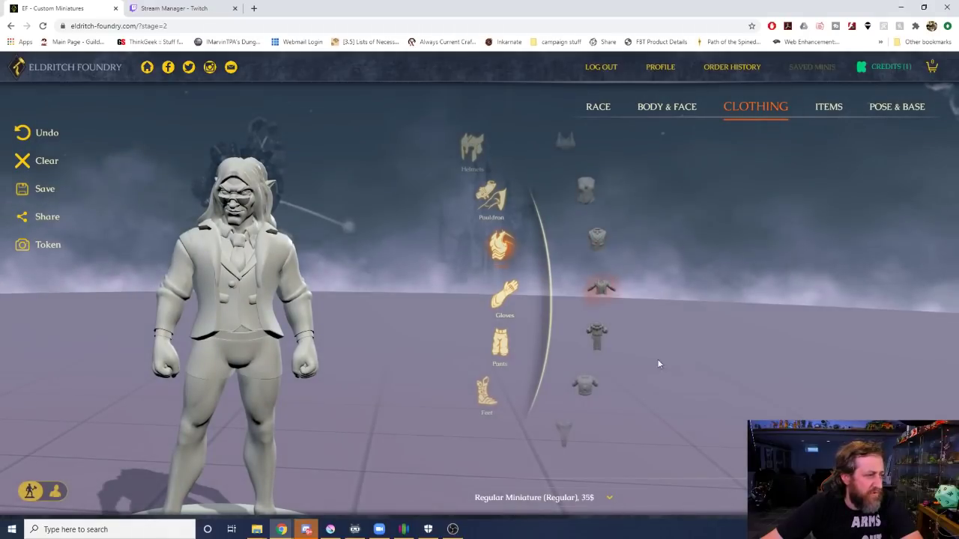
{"action": "left_click", "coordinate": [595, 336]}
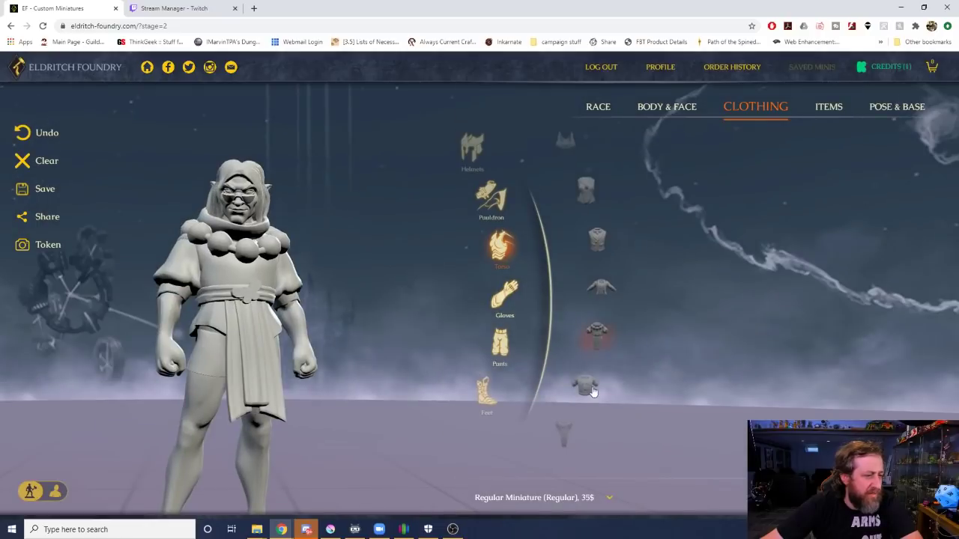
{"action": "left_click", "coordinate": [589, 384]}
{"action": "left_click_drag", "start_coordinate": [388, 320], "coordinate": [330, 309]}
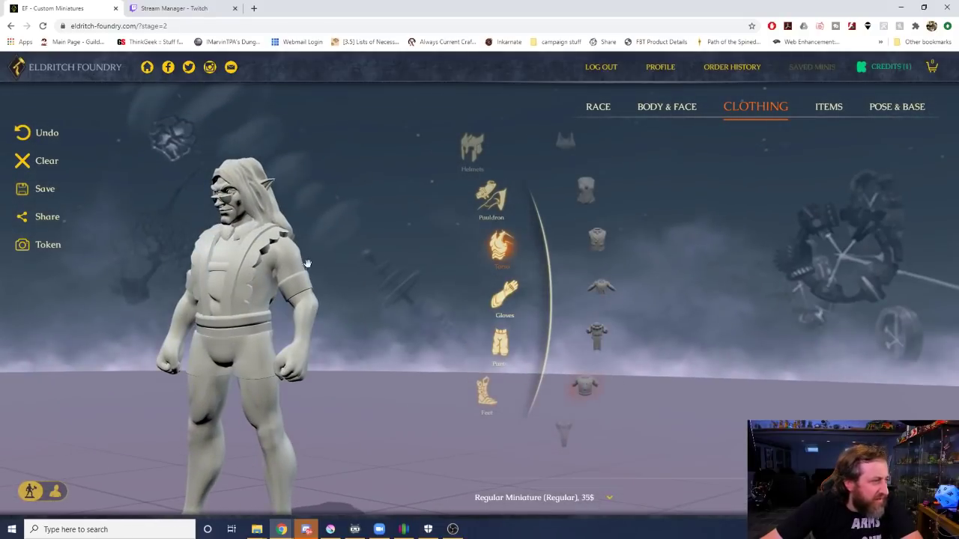
{"action": "left_click_drag", "start_coordinate": [307, 266], "coordinate": [371, 283]}
Try the strapless bodice, the collared belted top, the quilted long-sleeved jacket and the sleeveless quilted vest.
{"action": "scroll", "coordinate": [592, 391], "scroll_direction": "down", "scroll_amount": 2}
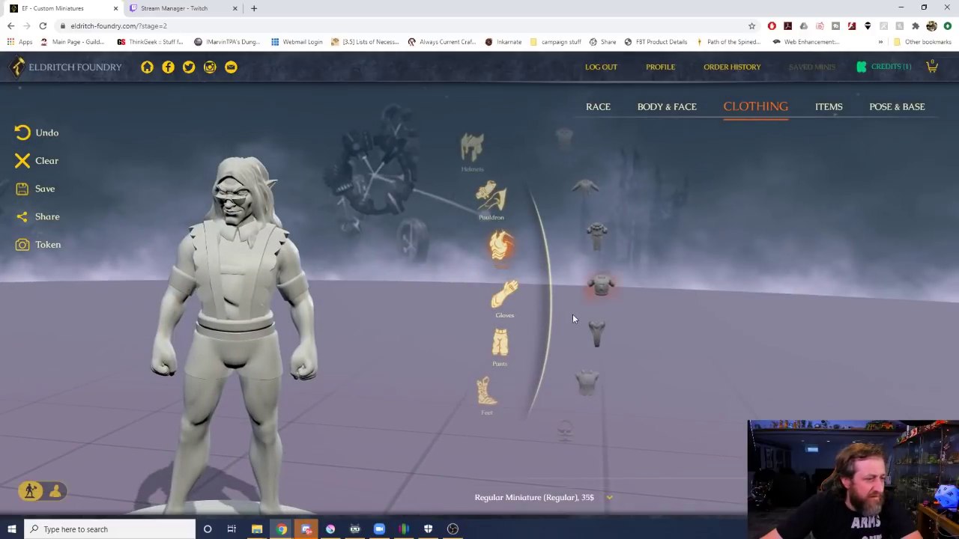
{"action": "left_click", "coordinate": [598, 327]}
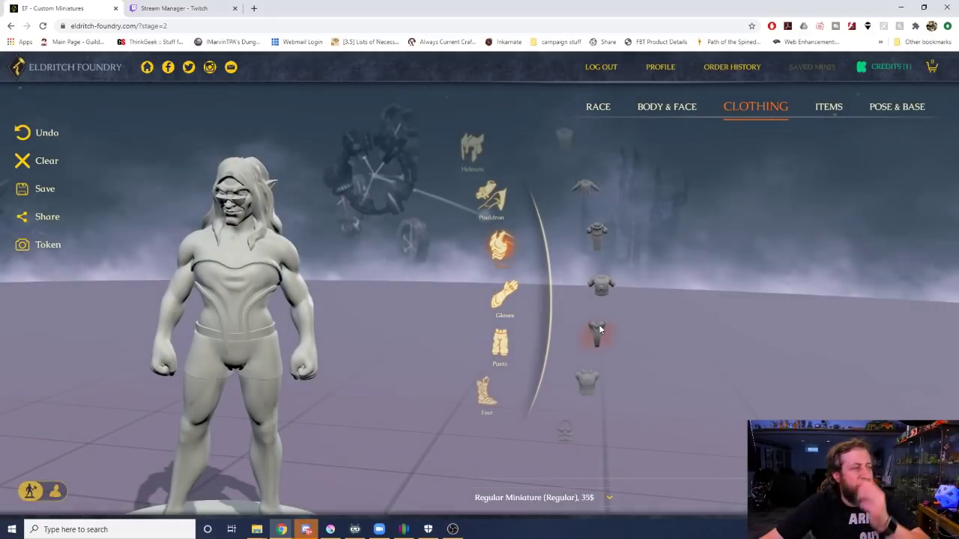
{"action": "left_click", "coordinate": [591, 385]}
{"action": "left_click_drag", "start_coordinate": [377, 321], "coordinate": [468, 318]}
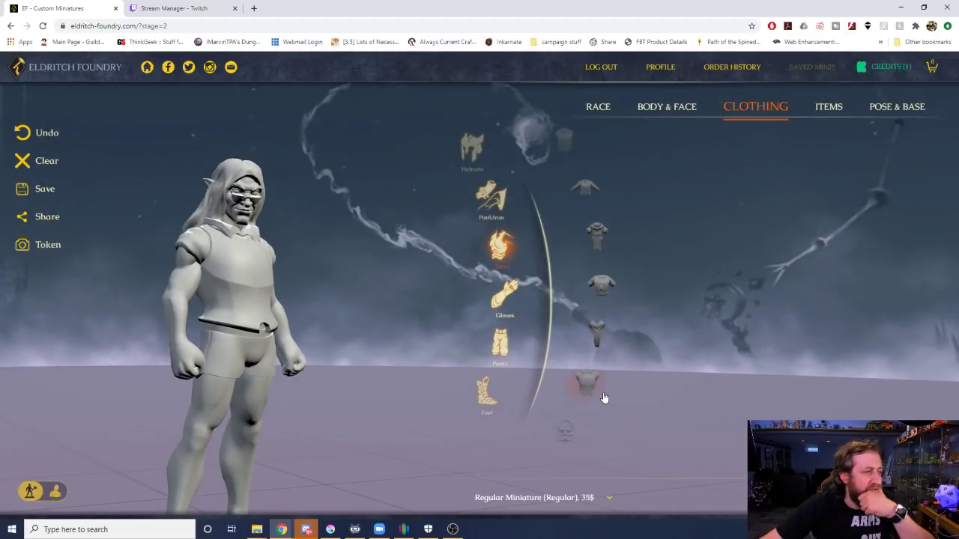
{"action": "left_click_drag", "start_coordinate": [398, 282], "coordinate": [321, 289]}
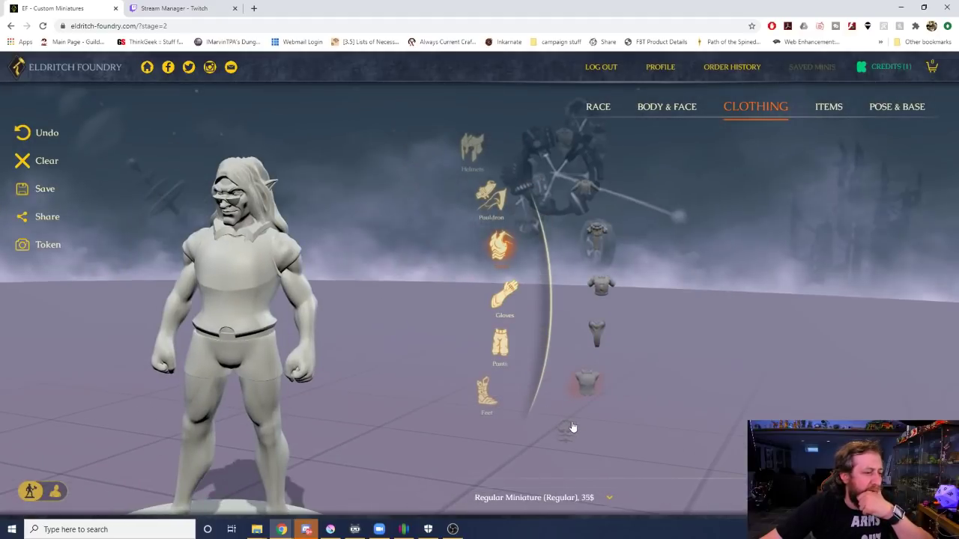
{"action": "left_click", "coordinate": [569, 429]}
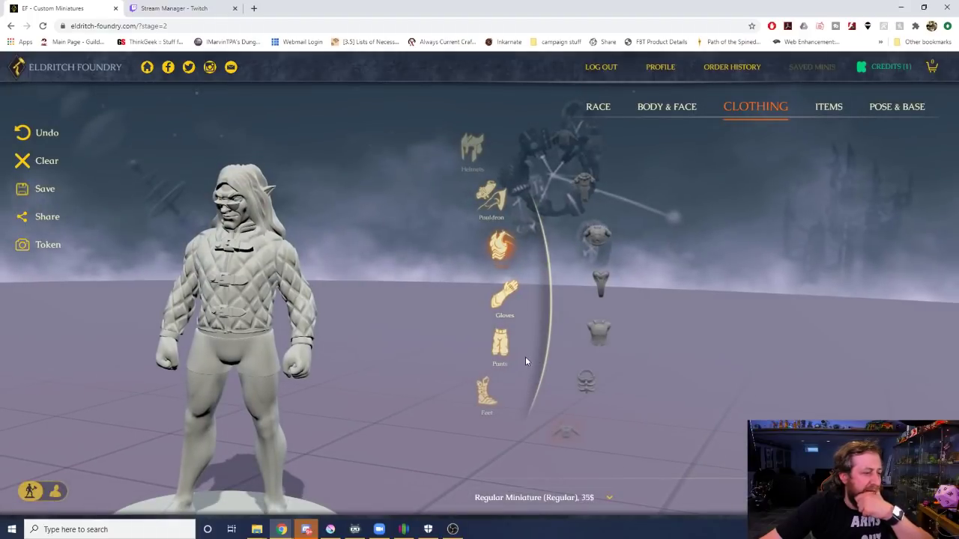
{"action": "left_click", "coordinate": [593, 322]}
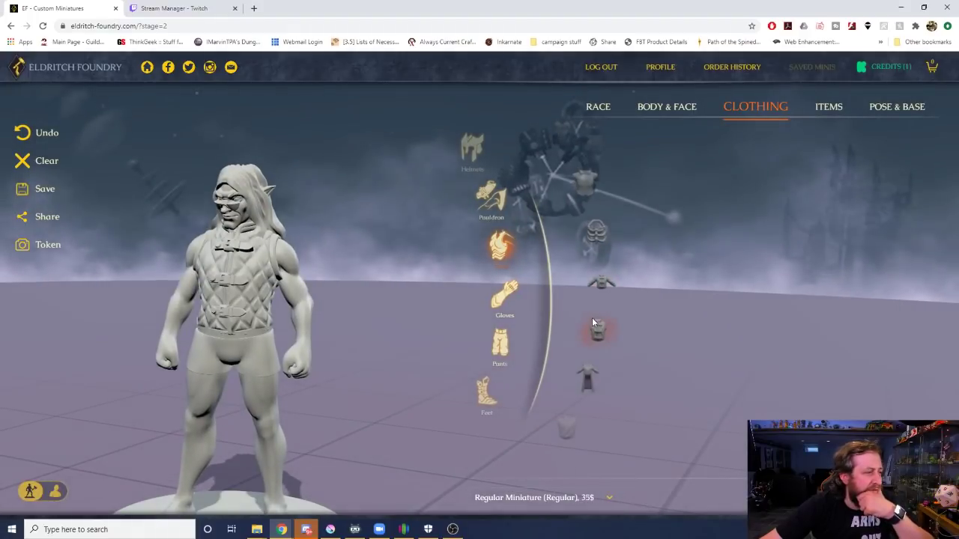
Dress the elf in the full-length open coat with an undershirt and check it from behind and in front.
{"action": "left_click", "coordinate": [588, 378]}
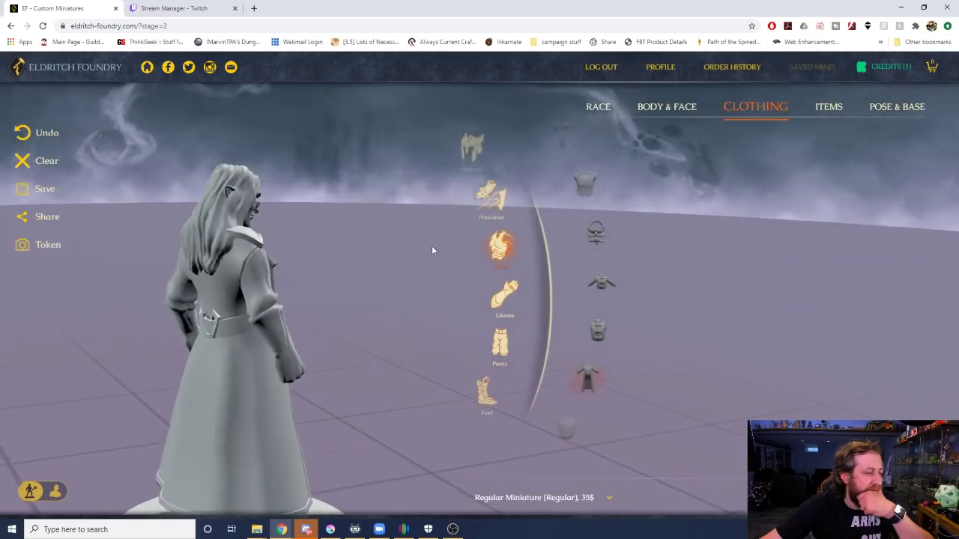
{"action": "left_click_drag", "start_coordinate": [432, 247], "coordinate": [297, 222]}
{"action": "scroll", "coordinate": [577, 375], "scroll_direction": "down", "scroll_amount": 2}
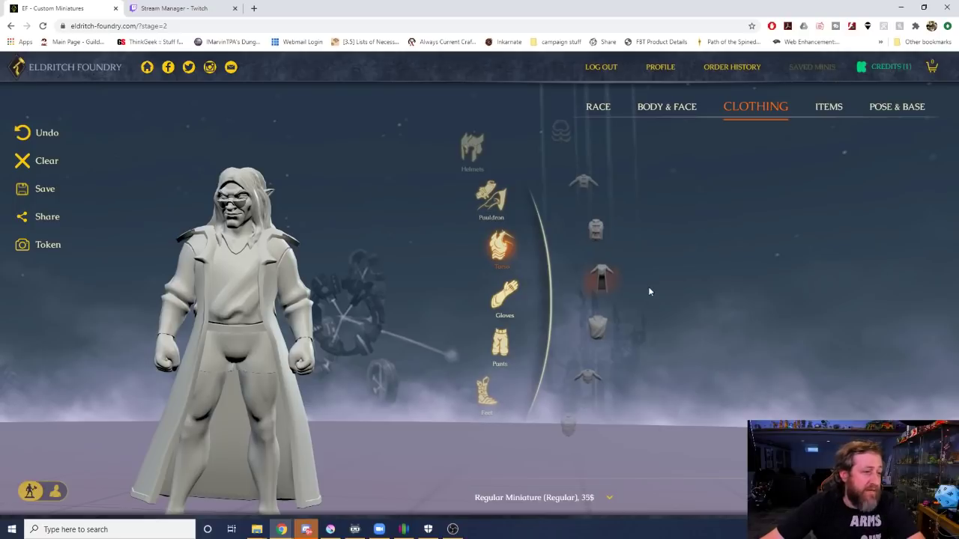
Inspect the open coat from the side, and try the sleeveless strapped vest and the ruffled shirt with laced sleeves.
{"action": "left_click_drag", "start_coordinate": [317, 324], "coordinate": [237, 290]}
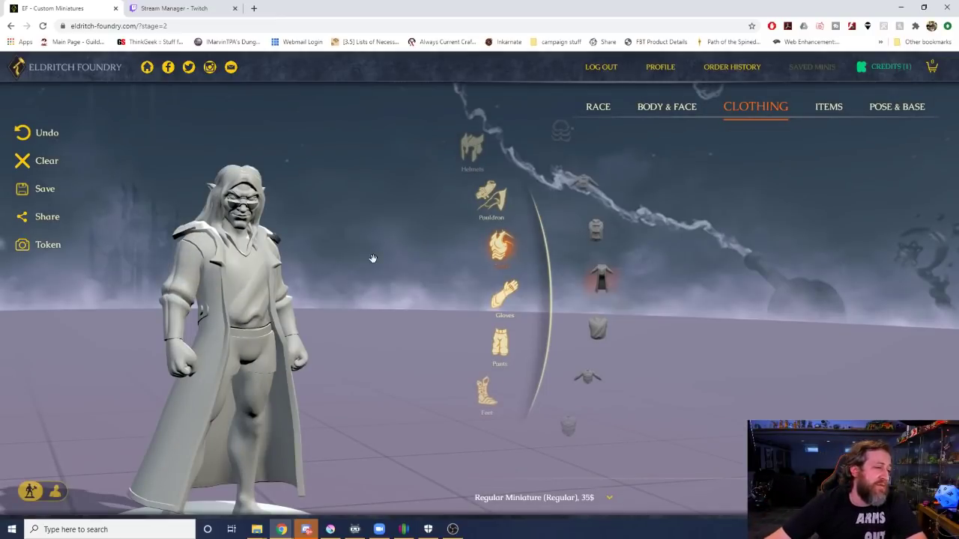
{"action": "left_click_drag", "start_coordinate": [373, 258], "coordinate": [304, 344]}
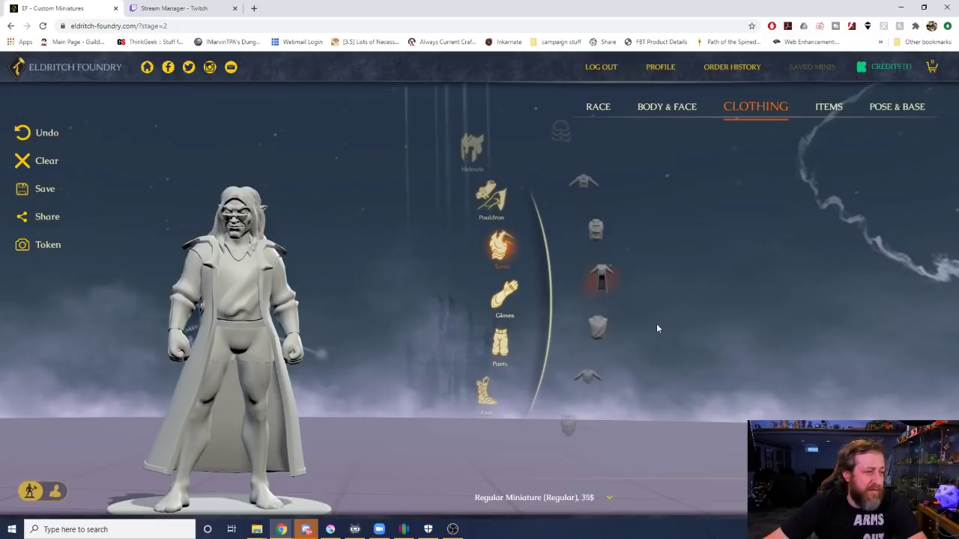
{"action": "left_click", "coordinate": [598, 328]}
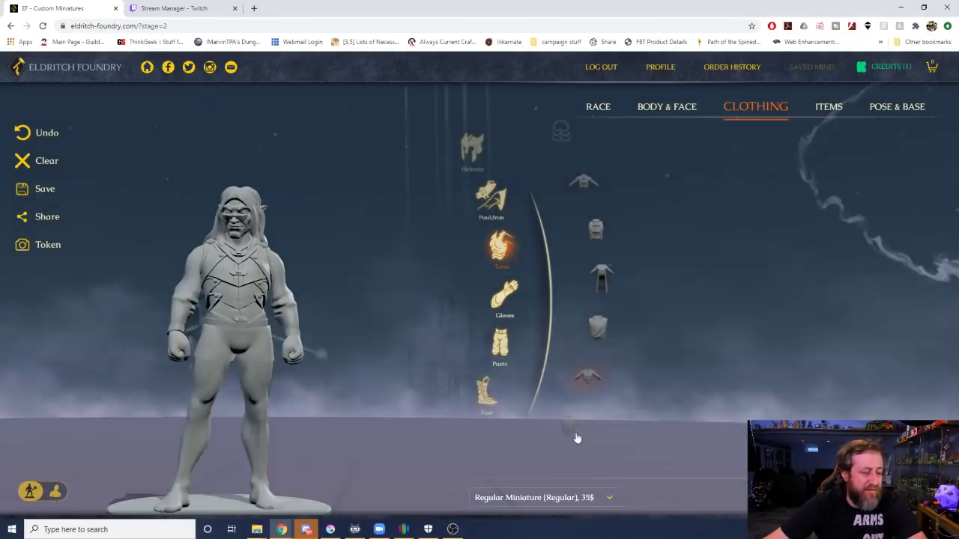
{"action": "scroll", "coordinate": [592, 368], "scroll_direction": "up", "scroll_amount": 1}
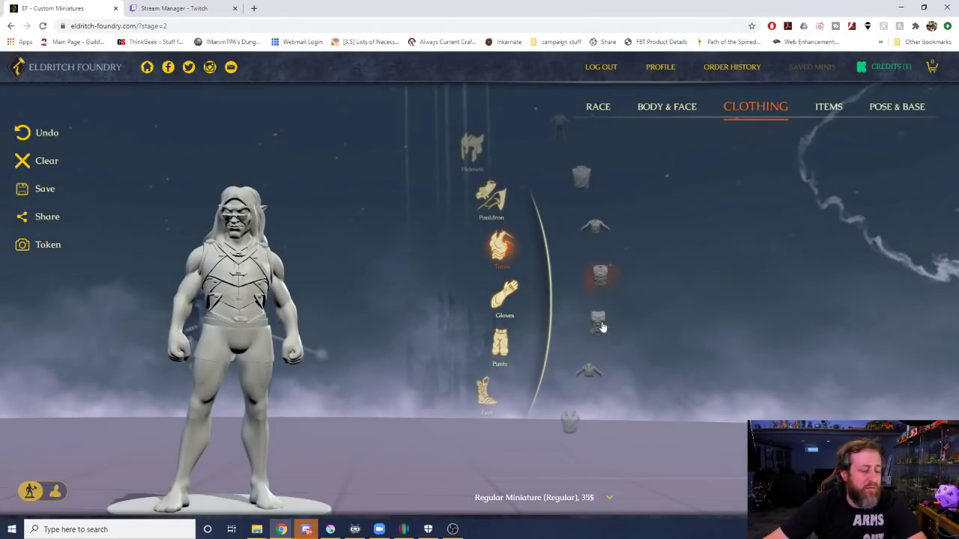
{"action": "left_click", "coordinate": [601, 327]}
{"action": "left_click", "coordinate": [588, 368]}
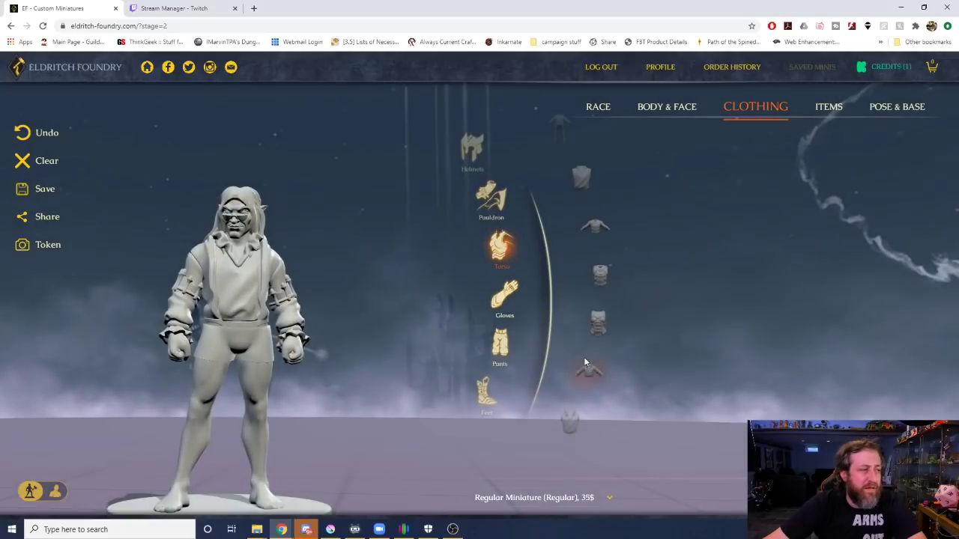
Try the beaded belted robe and the strapless bodice with the pointed chest emblem on the elf.
{"action": "scroll", "coordinate": [625, 326], "scroll_direction": "up", "scroll_amount": 1}
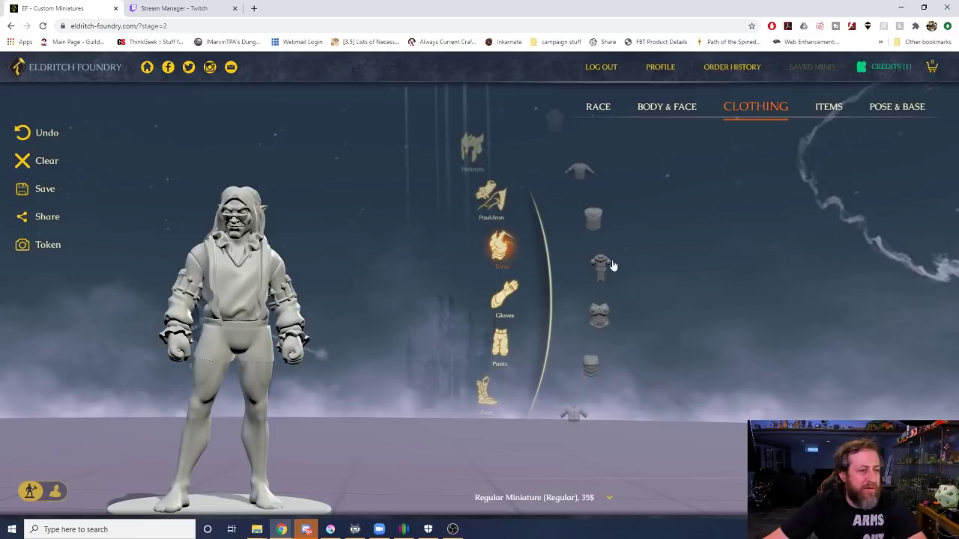
{"action": "left_click", "coordinate": [612, 266]}
{"action": "scroll", "coordinate": [587, 337], "scroll_direction": "down", "scroll_amount": 2}
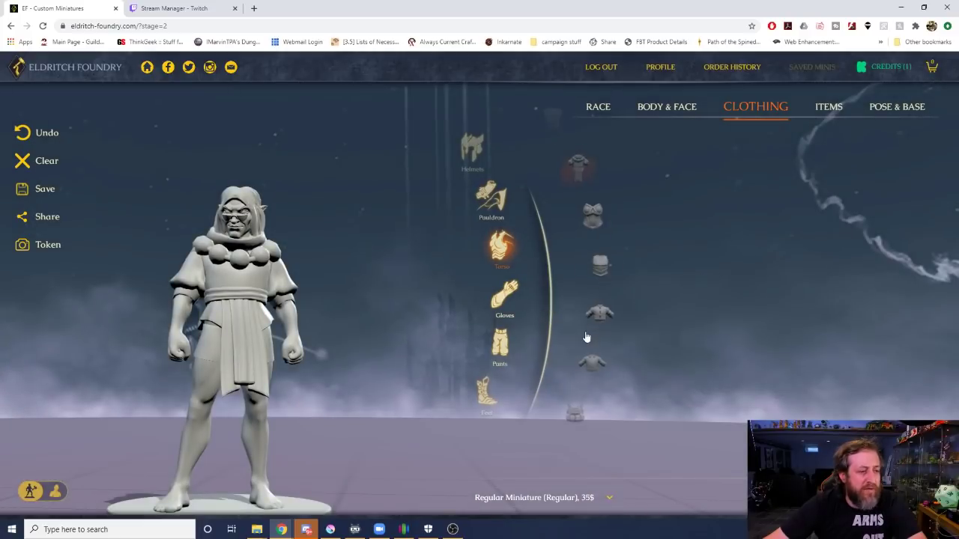
{"action": "scroll", "coordinate": [587, 337], "scroll_direction": "down", "scroll_amount": 1}
{"action": "scroll", "coordinate": [641, 296], "scroll_direction": "up", "scroll_amount": 1}
{"action": "left_click", "coordinate": [582, 217]}
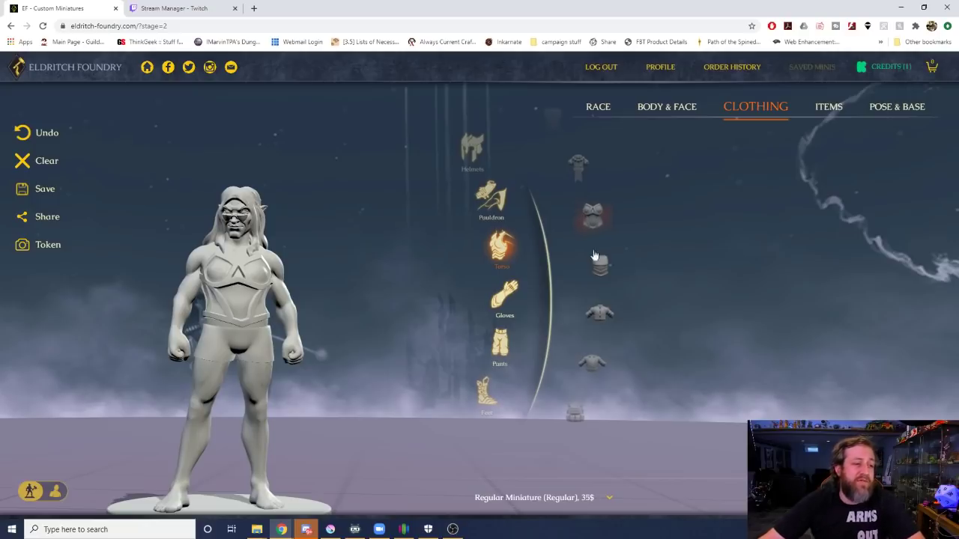
Try the plain sweater, the pouched tactical vest and the tactical vest worn over the sweater.
{"action": "scroll", "coordinate": [610, 272], "scroll_direction": "down", "scroll_amount": 2}
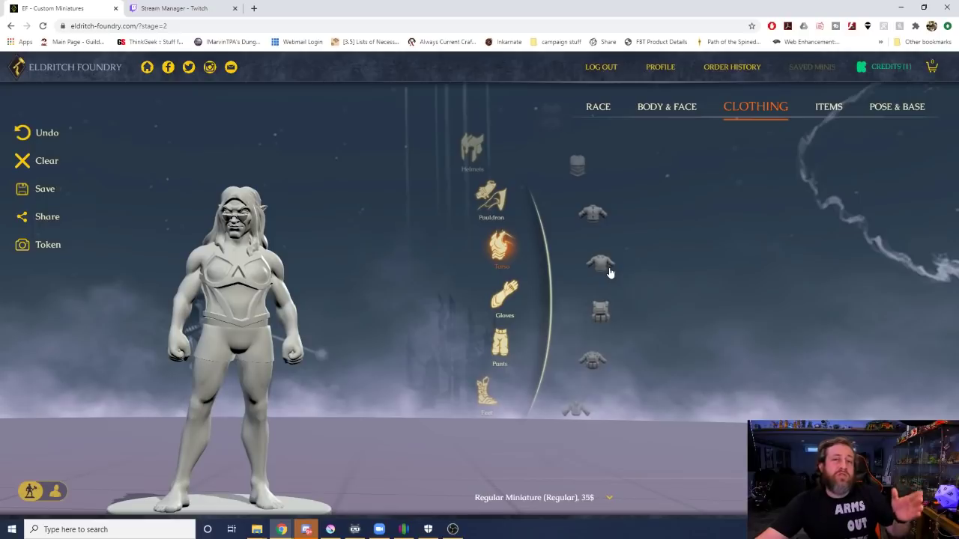
{"action": "left_click", "coordinate": [593, 213]}
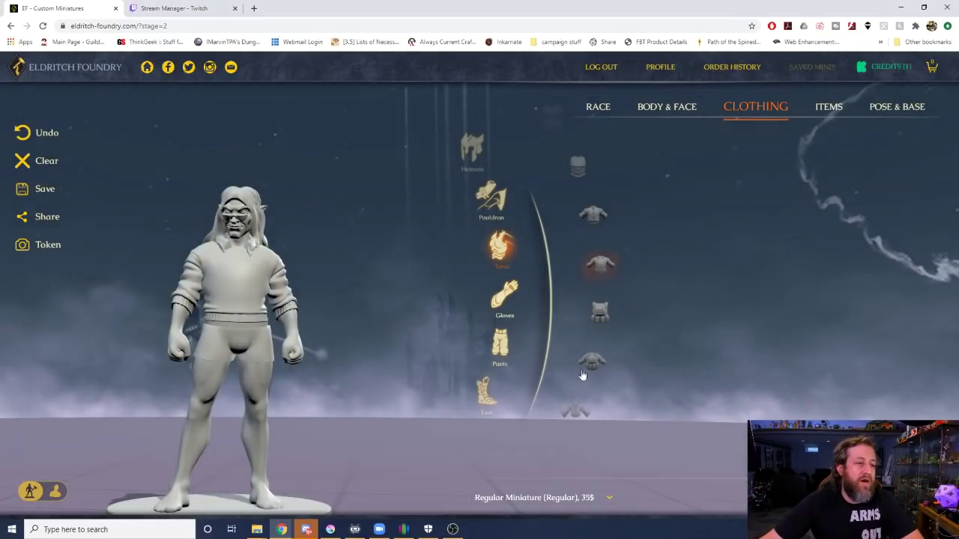
{"action": "left_click", "coordinate": [600, 326]}
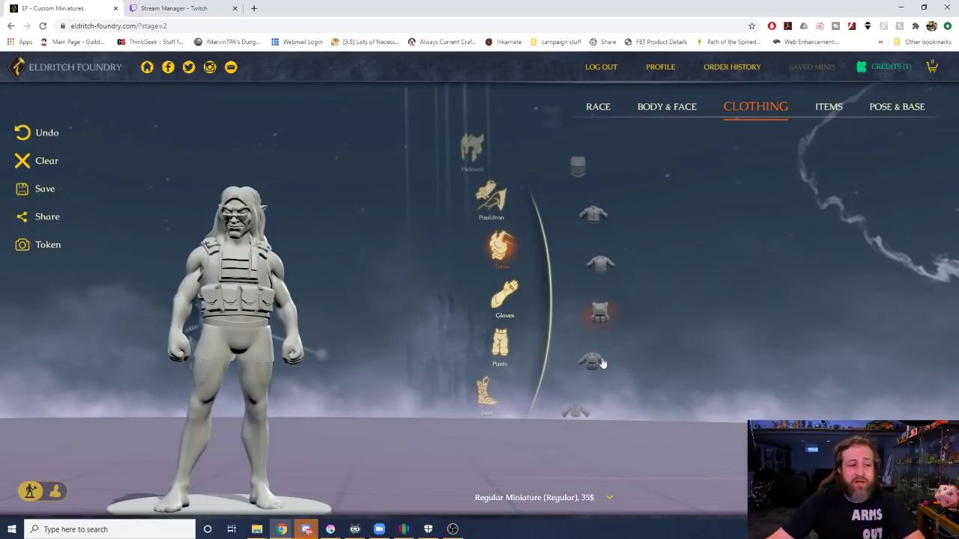
{"action": "left_click", "coordinate": [600, 366]}
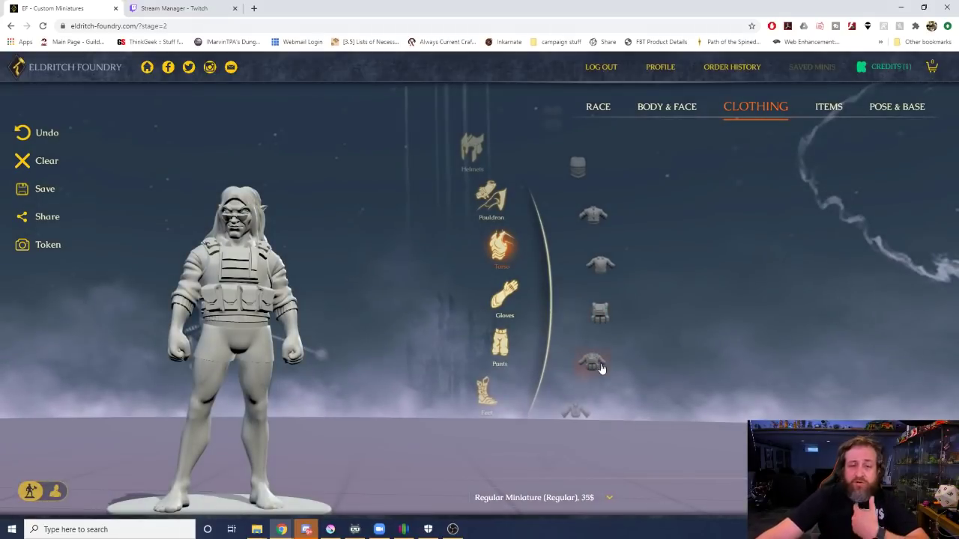
Try the banded short-sleeved armour and the wide-sleeved wrap robe, and put the sweater with tactical vest back on for inspection.
{"action": "scroll", "coordinate": [600, 365], "scroll_direction": "down", "scroll_amount": 2}
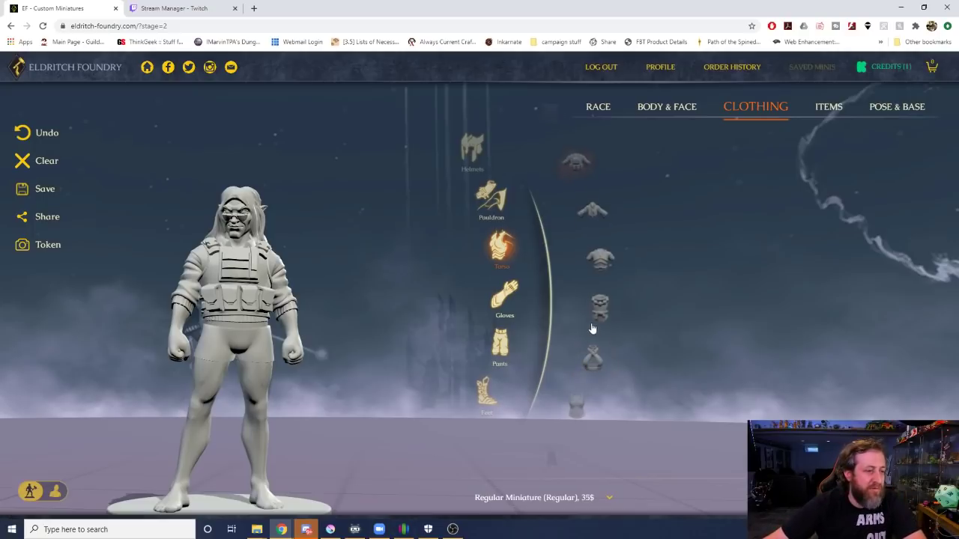
{"action": "left_click", "coordinate": [598, 308]}
{"action": "left_click", "coordinate": [606, 270]}
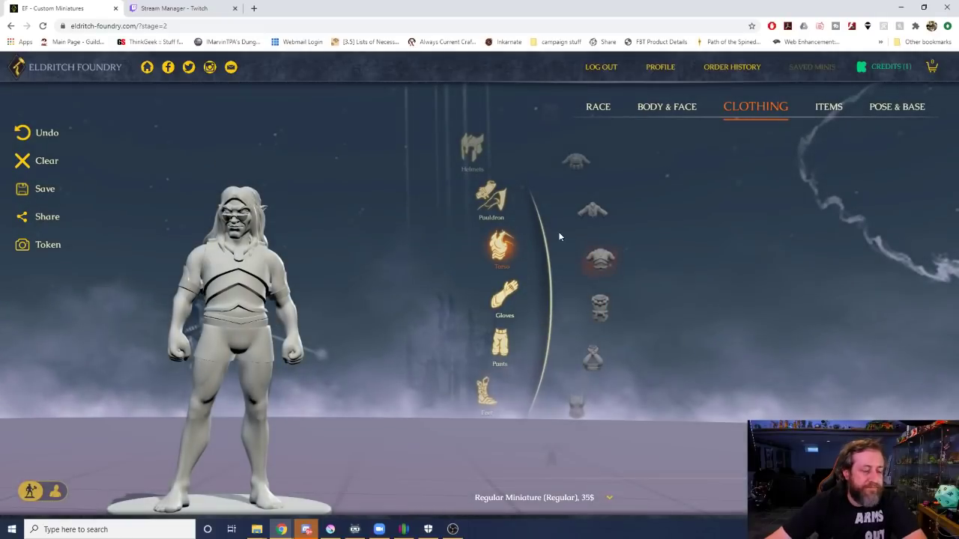
{"action": "left_click", "coordinate": [586, 214]}
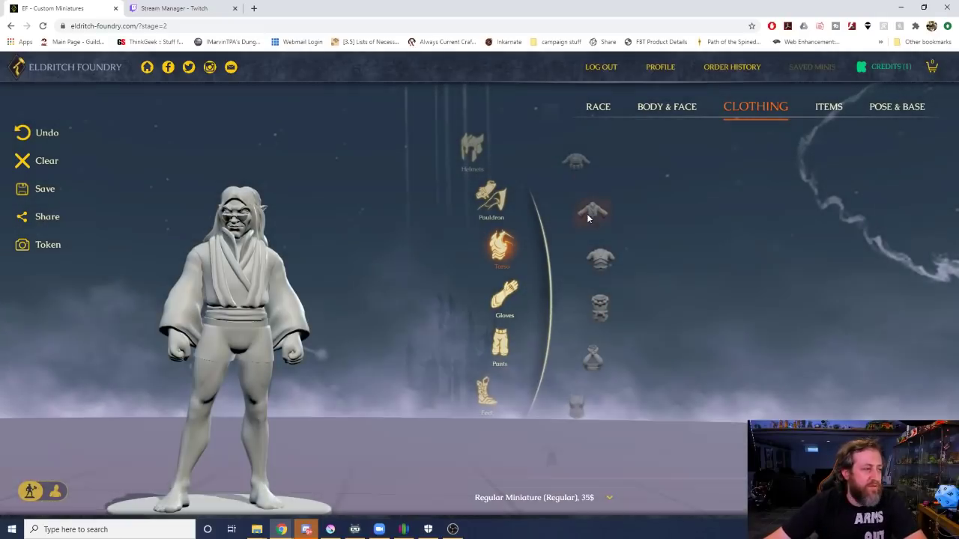
{"action": "left_click_drag", "start_coordinate": [419, 290], "coordinate": [318, 287]}
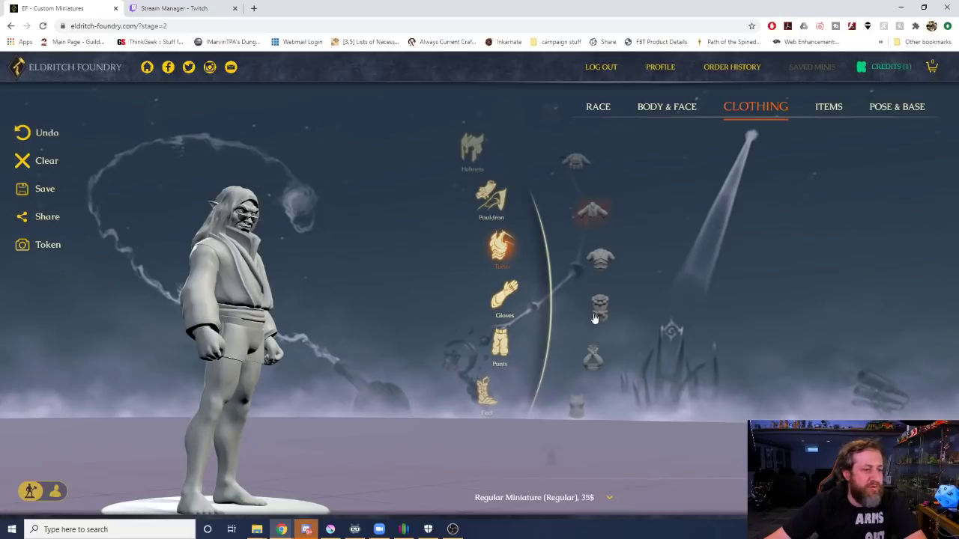
{"action": "left_click", "coordinate": [600, 259]}
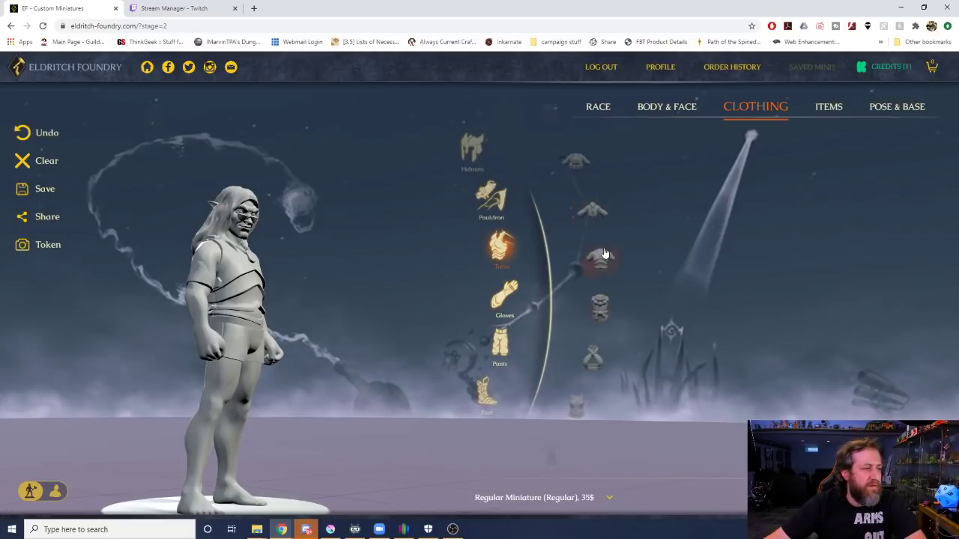
{"action": "left_click", "coordinate": [592, 353]}
{"action": "left_click", "coordinate": [589, 162]}
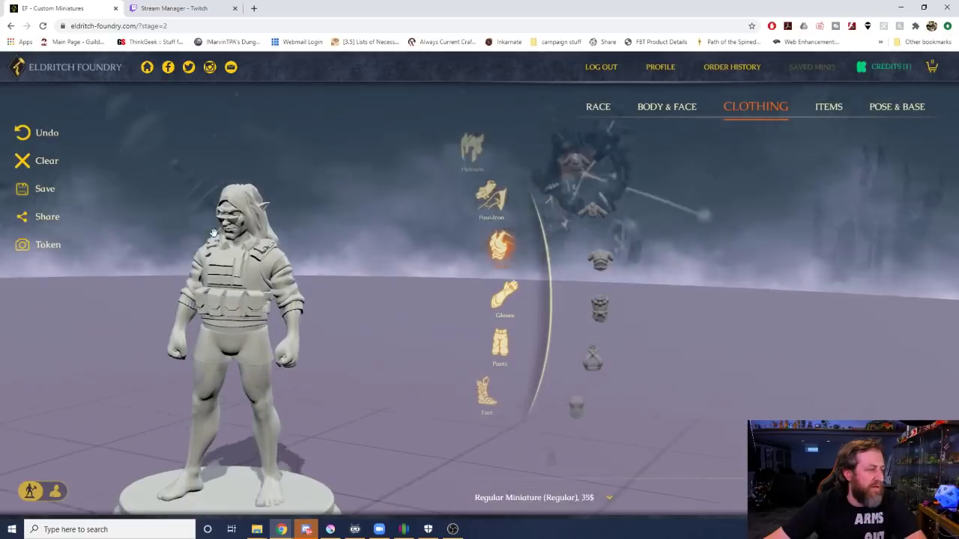
{"action": "mouse_move", "coordinate": [291, 239]}
{"action": "left_mouse_down"}
{"action": "mouse_move", "coordinate": [192, 228]}
{"action": "mouse_move", "coordinate": [292, 226]}
{"action": "left_mouse_up"}
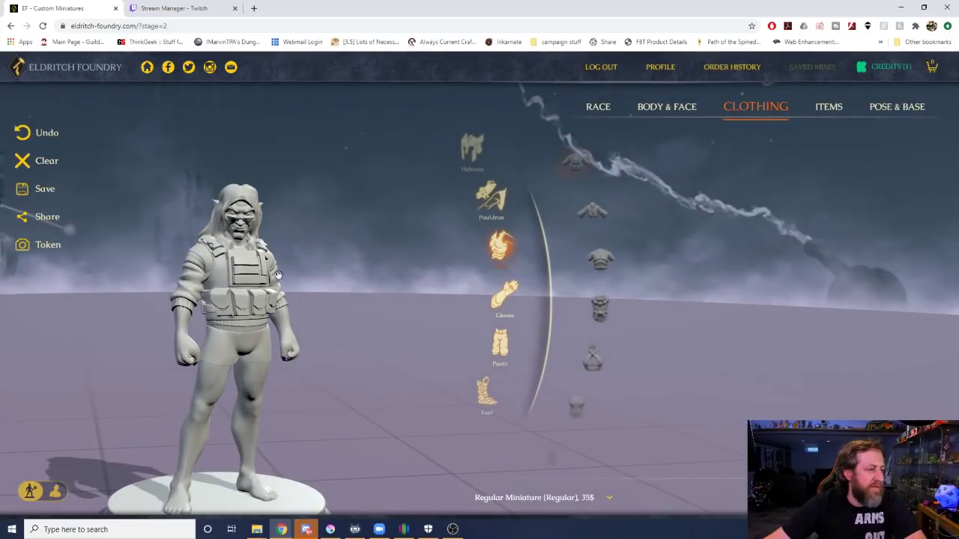
Try the long coat with cravat and laced waistcoat, and inspect it from different angles.
{"action": "scroll", "coordinate": [572, 251], "scroll_direction": "down", "scroll_amount": 2}
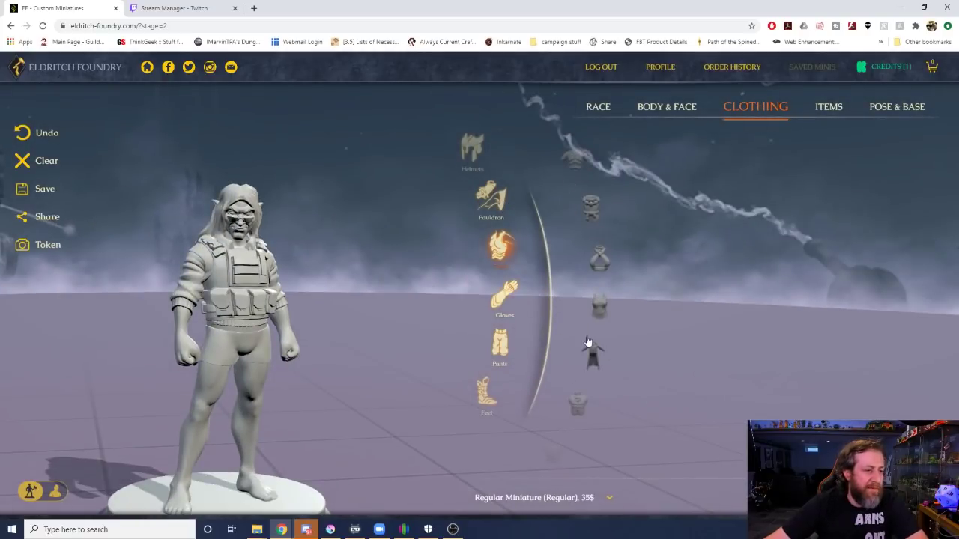
{"action": "left_click", "coordinate": [605, 320]}
{"action": "left_click", "coordinate": [589, 359]}
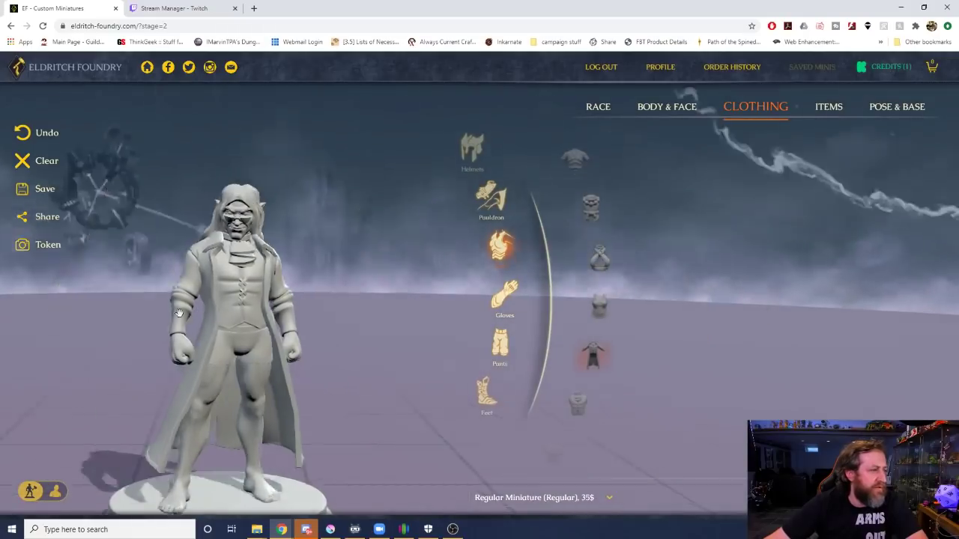
{"action": "mouse_move", "coordinate": [209, 314]}
{"action": "left_mouse_down"}
{"action": "mouse_move", "coordinate": [39, 310]}
{"action": "mouse_move", "coordinate": [213, 316]}
{"action": "left_mouse_up"}
{"action": "left_click_drag", "start_coordinate": [279, 343], "coordinate": [346, 217]}
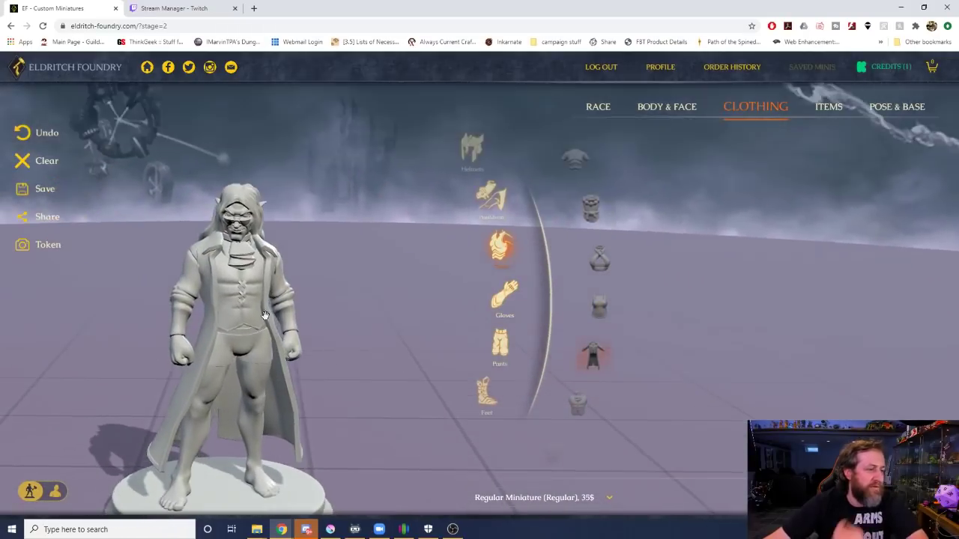
Try the sleeveless cravat waistcoat, the sleeveless crossed-front top and the buttoned shirt with chest pockets.
{"action": "scroll", "coordinate": [637, 343], "scroll_direction": "down", "scroll_amount": 2}
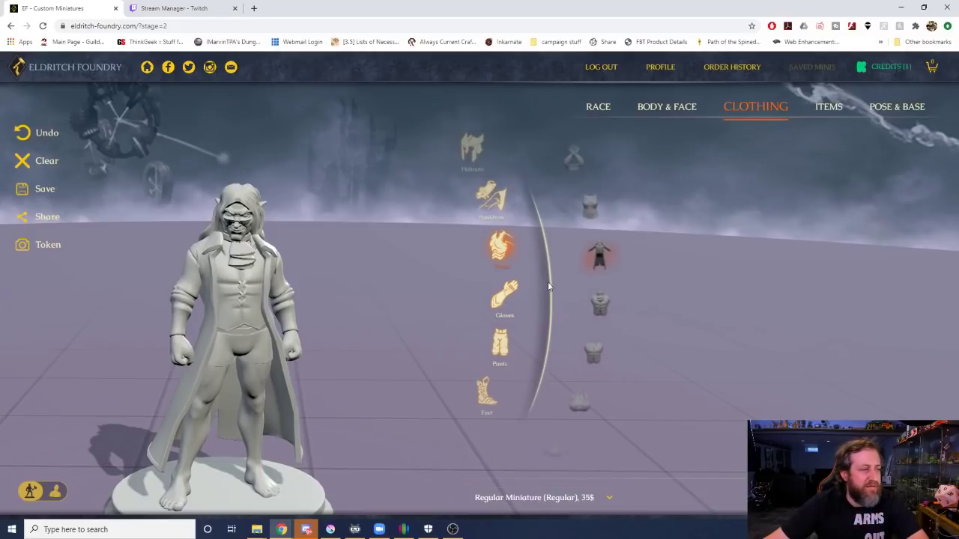
{"action": "left_click", "coordinate": [604, 322]}
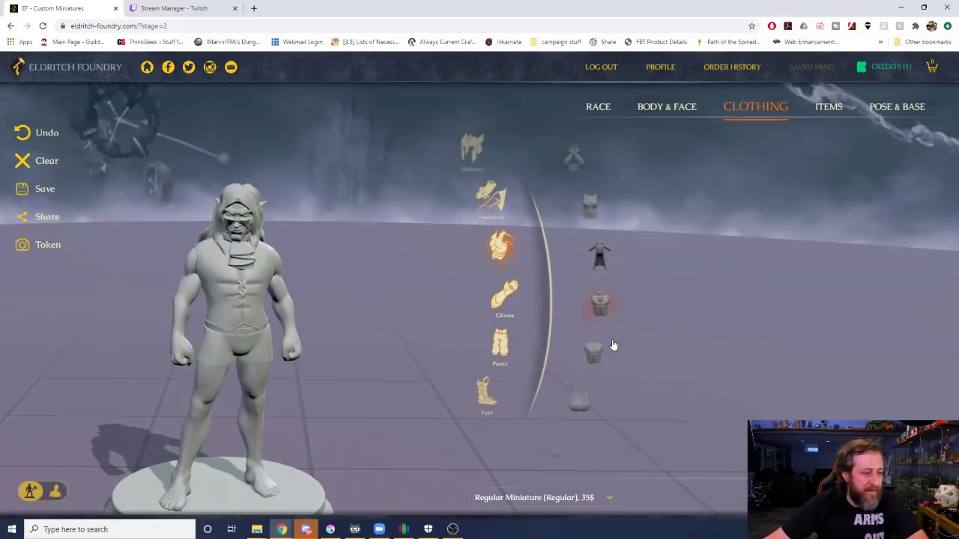
{"action": "left_click", "coordinate": [601, 309]}
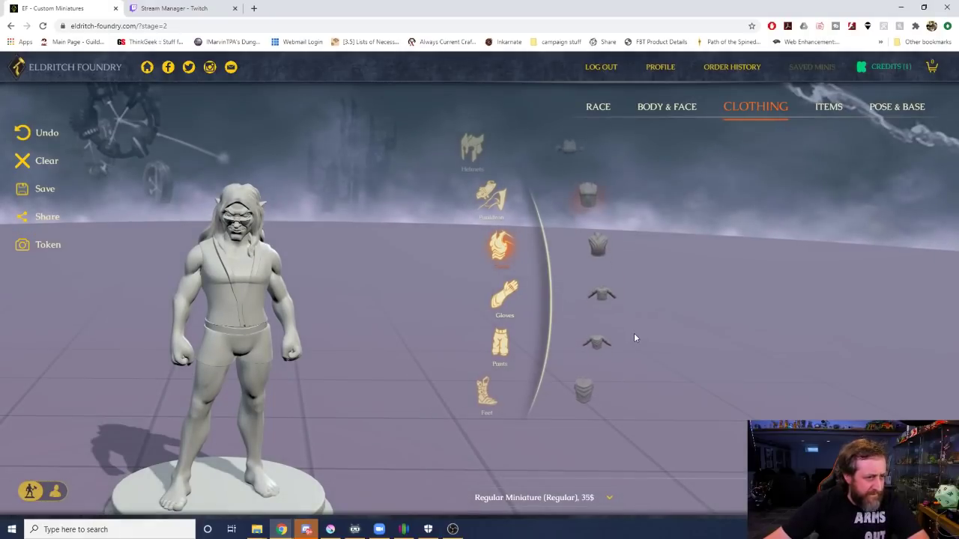
{"action": "left_click", "coordinate": [605, 299]}
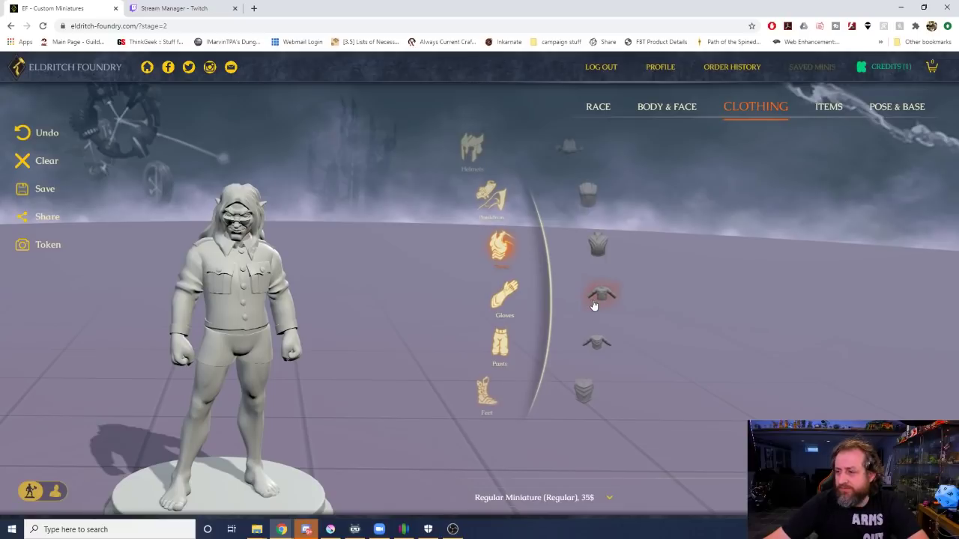
Dress the elf in the full-length open coat with undershirt again and check it from the side and front.
{"action": "scroll", "coordinate": [627, 286], "scroll_direction": "down", "scroll_amount": 5}
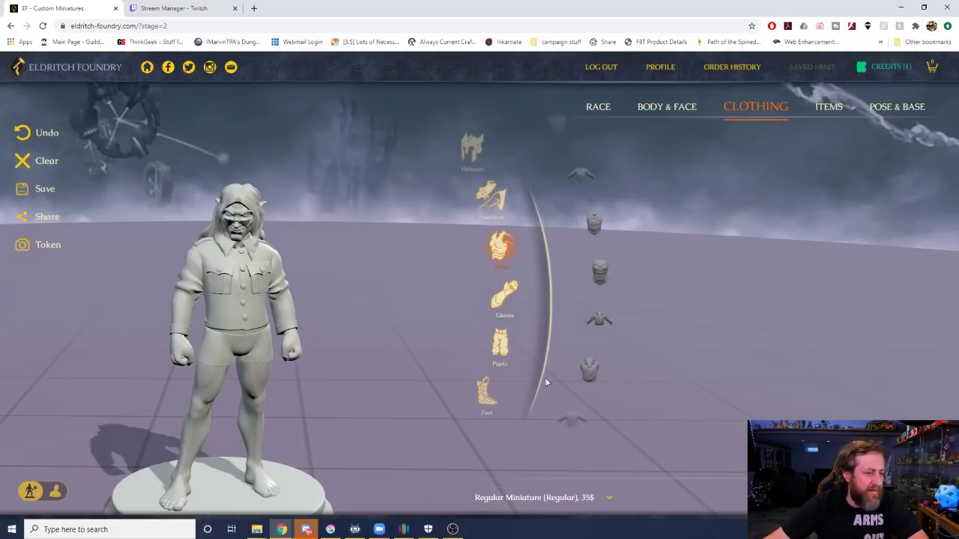
{"action": "scroll", "coordinate": [600, 320], "scroll_direction": "down", "scroll_amount": 4}
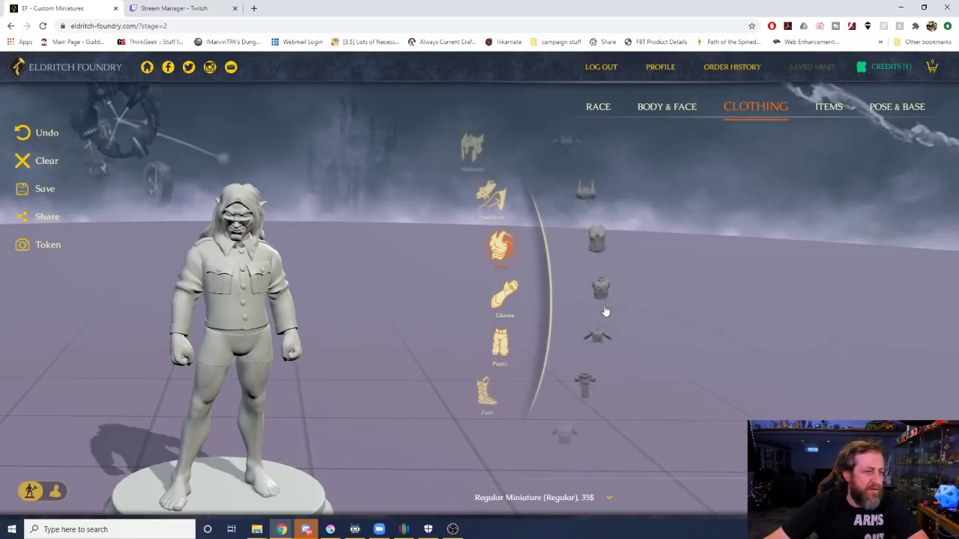
{"action": "scroll", "coordinate": [605, 313], "scroll_direction": "down", "scroll_amount": 3}
{"action": "left_click", "coordinate": [594, 221]}
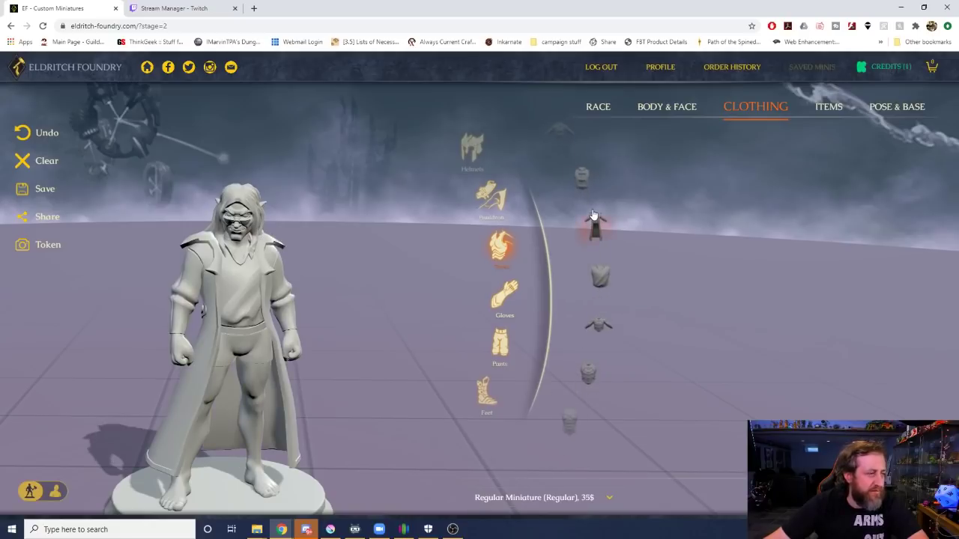
{"action": "left_click_drag", "start_coordinate": [211, 273], "coordinate": [272, 262]}
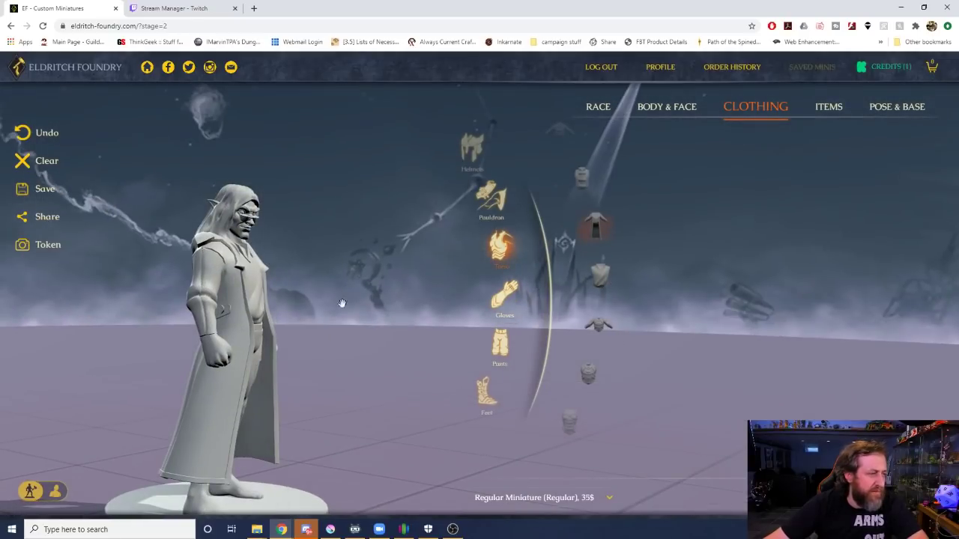
{"action": "left_click_drag", "start_coordinate": [341, 303], "coordinate": [396, 314]}
Open the glove options and try the first three, including the spiked wristbands and the layered plate bracers.
{"action": "left_click", "coordinate": [504, 295]}
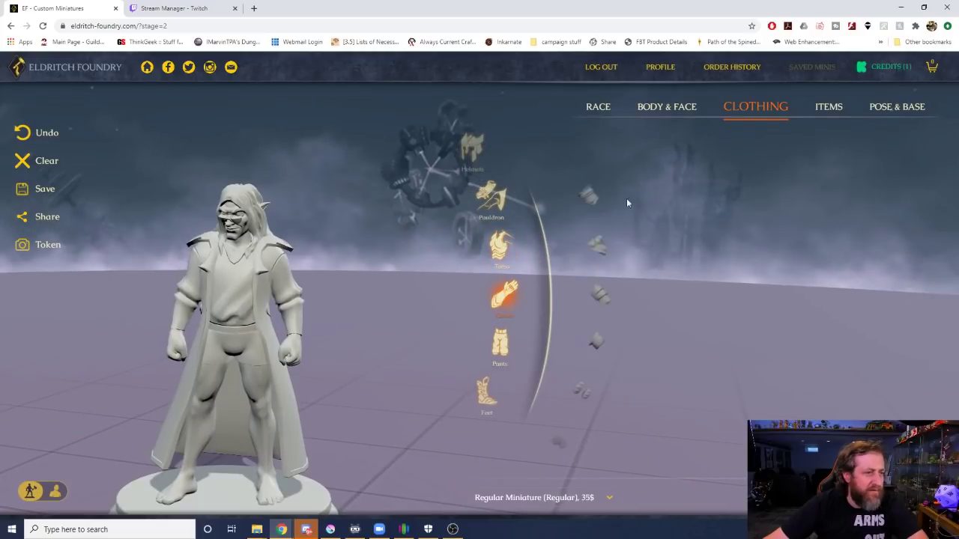
{"action": "left_click", "coordinate": [589, 196]}
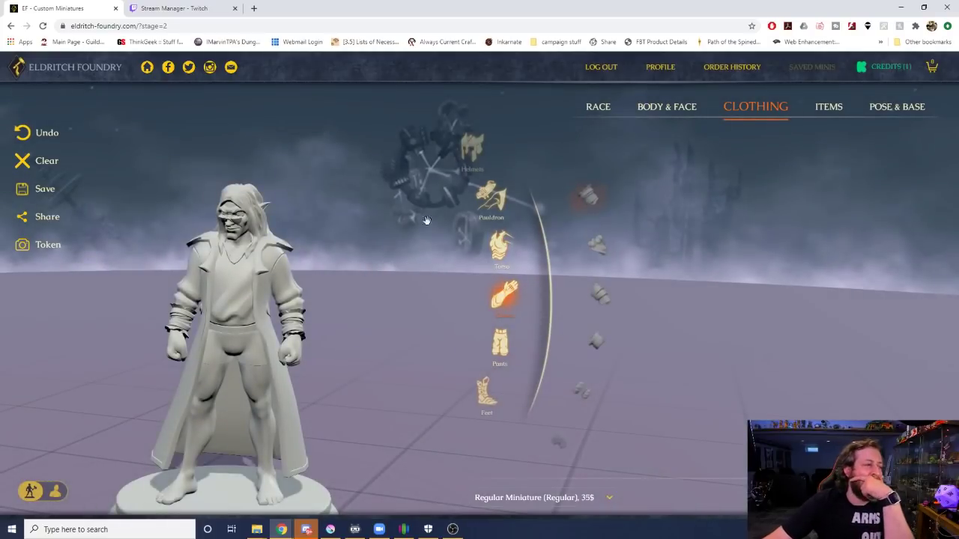
{"action": "left_click", "coordinate": [618, 246]}
{"action": "left_click", "coordinate": [613, 287]}
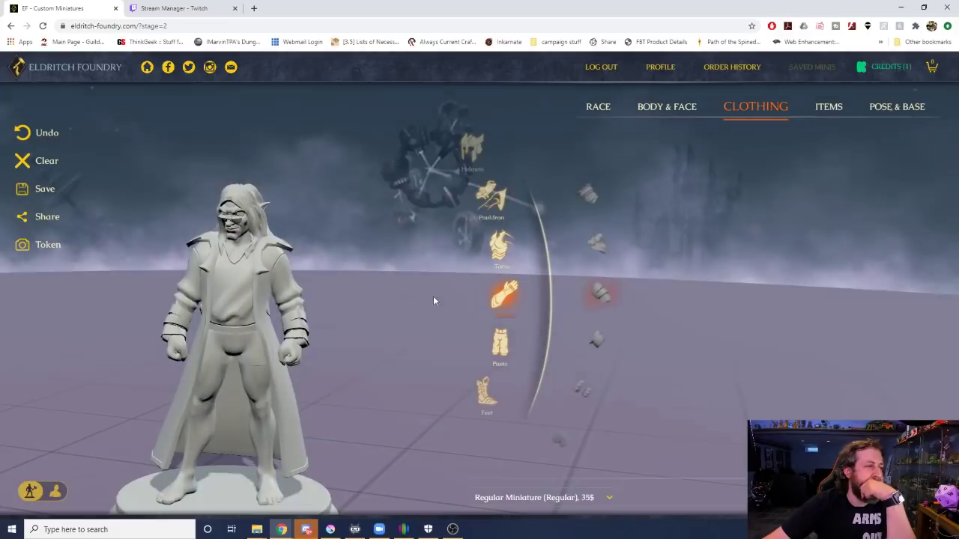
{"action": "left_click_drag", "start_coordinate": [100, 293], "coordinate": [176, 301]}
Try more glove options, ending with the forearm bracers with a cut-out opening, and inspect them from another angle.
{"action": "left_click", "coordinate": [580, 392]}
{"action": "left_click", "coordinate": [599, 345]}
{"action": "scroll", "coordinate": [596, 345], "scroll_direction": "down", "scroll_amount": 3}
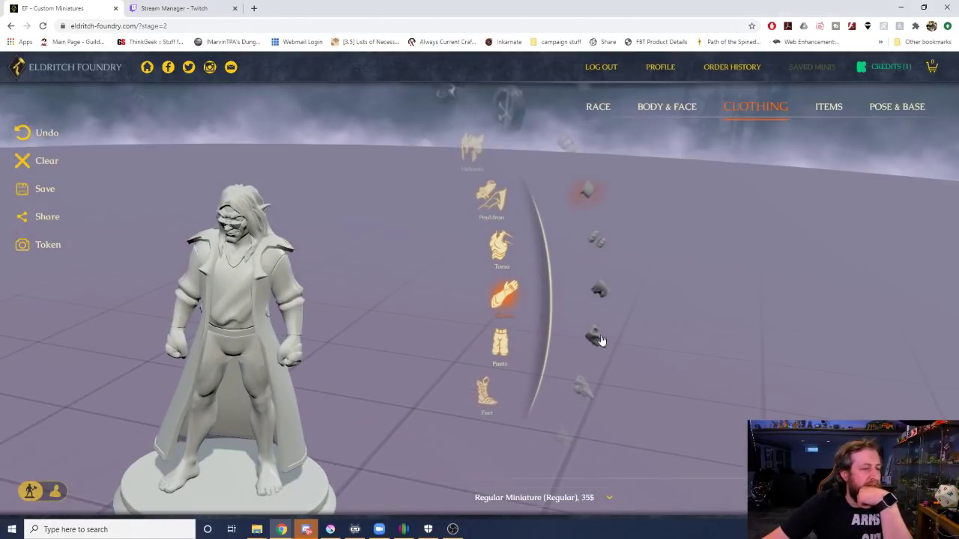
{"action": "left_click", "coordinate": [601, 341]}
{"action": "left_click_drag", "start_coordinate": [319, 296], "coordinate": [392, 268]}
{"action": "scroll", "coordinate": [577, 385], "scroll_direction": "down", "scroll_amount": 1}
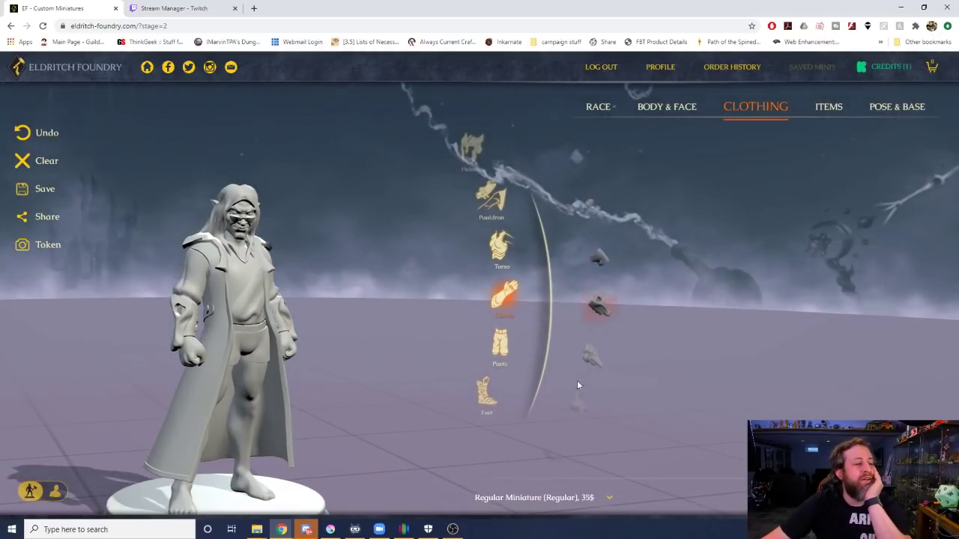
Try several more glove options, including the layered forearm guards, and check them from the side.
{"action": "scroll", "coordinate": [576, 379], "scroll_direction": "down", "scroll_amount": 1}
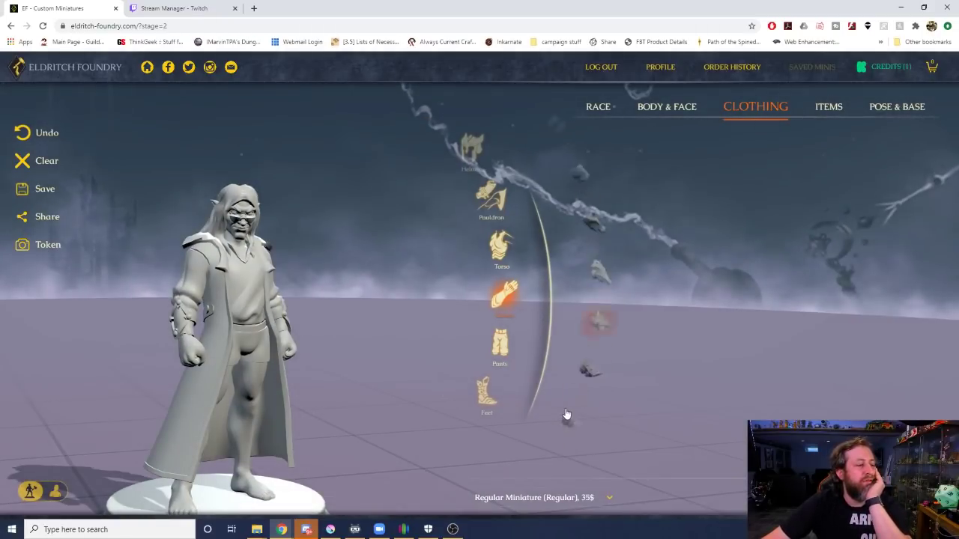
{"action": "left_click", "coordinate": [597, 337]}
{"action": "scroll", "coordinate": [588, 391], "scroll_direction": "down", "scroll_amount": 1}
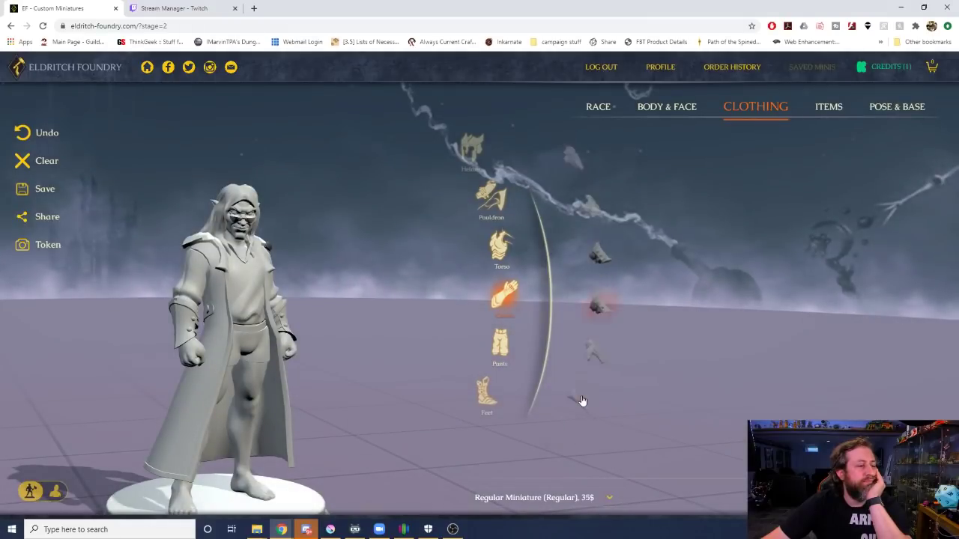
{"action": "scroll", "coordinate": [583, 401], "scroll_direction": "down", "scroll_amount": 1}
{"action": "left_click", "coordinate": [598, 340]}
{"action": "left_click_drag", "start_coordinate": [343, 344], "coordinate": [565, 372]}
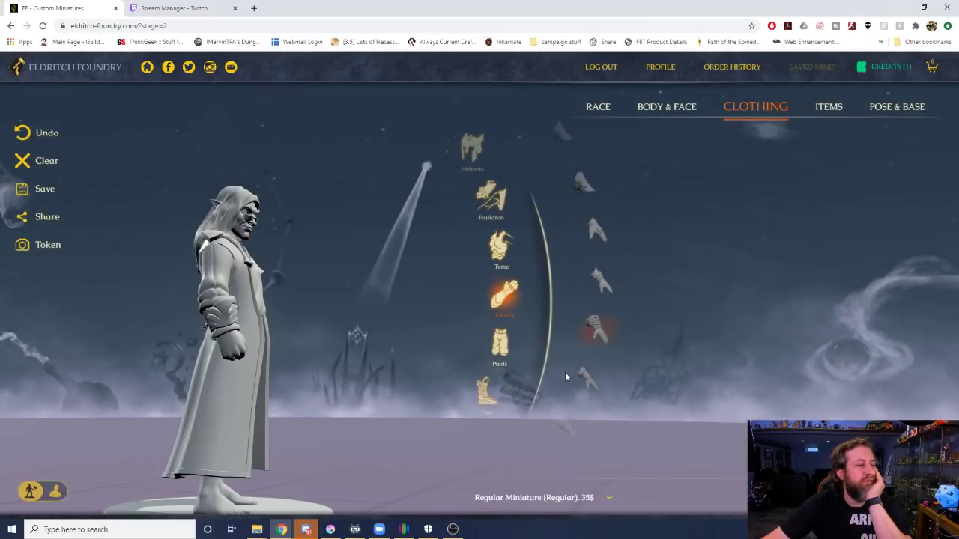
Try the wrapped, banded forearm bracers on the elf and check them from the front.
{"action": "scroll", "coordinate": [571, 381], "scroll_direction": "up", "scroll_amount": 2}
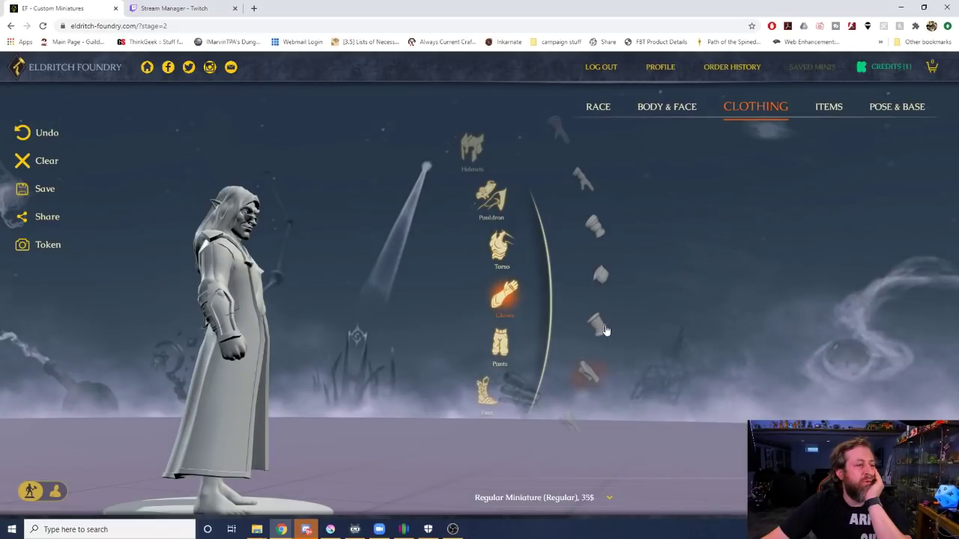
{"action": "left_click", "coordinate": [600, 224]}
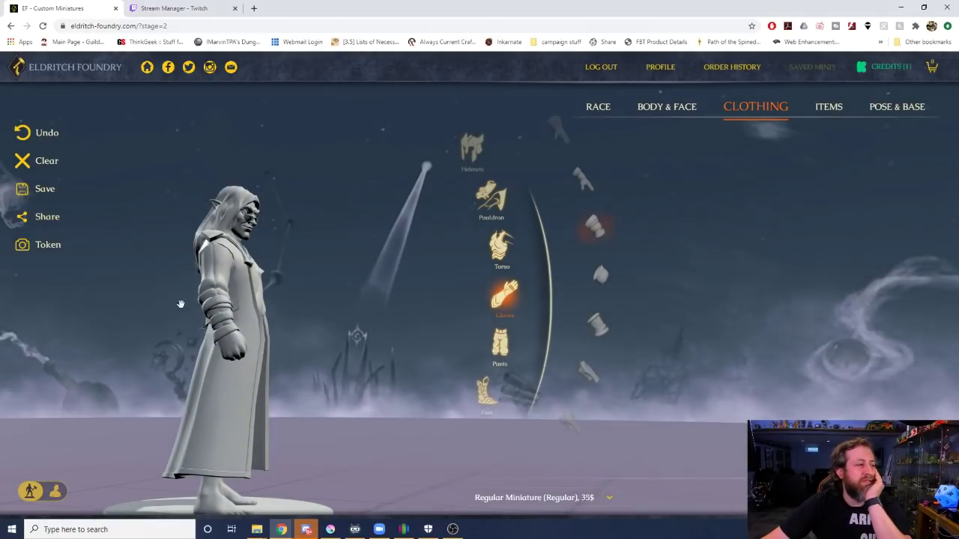
{"action": "left_click_drag", "start_coordinate": [182, 305], "coordinate": [166, 283]}
{"action": "scroll", "coordinate": [602, 356], "scroll_direction": "down", "scroll_amount": 5}
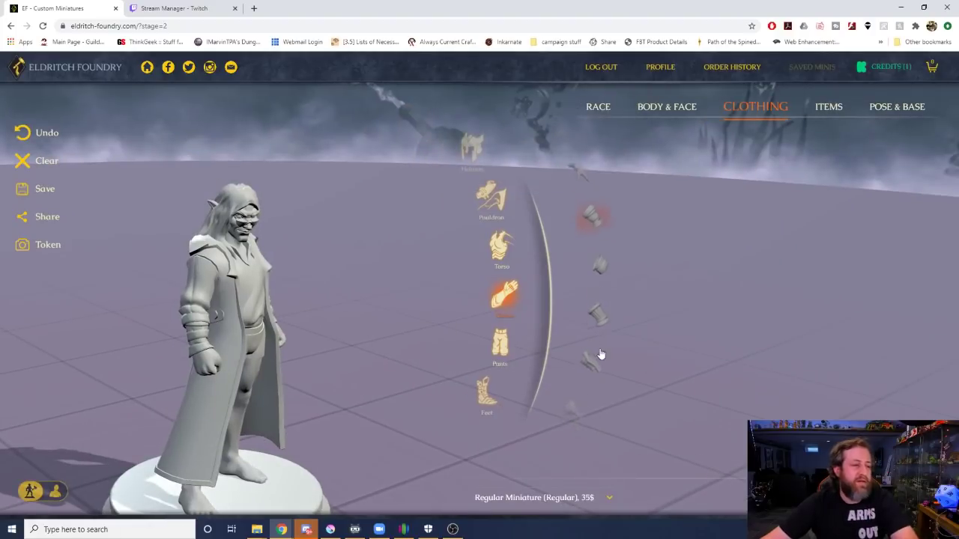
Fit the bracers with flared round cuffs and inspect them from both sides of the elf.
{"action": "scroll", "coordinate": [604, 334], "scroll_direction": "down", "scroll_amount": 1}
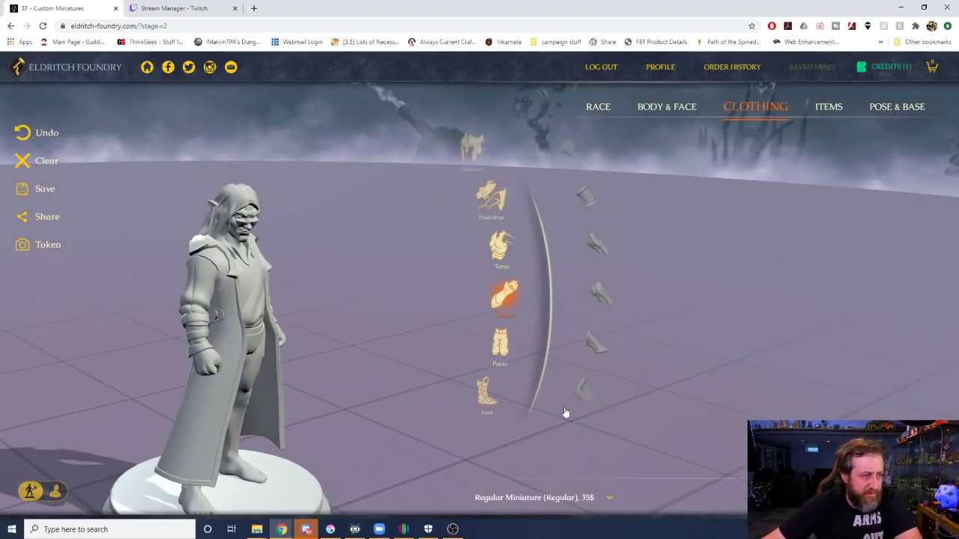
{"action": "left_click", "coordinate": [589, 387]}
{"action": "left_click_drag", "start_coordinate": [324, 288], "coordinate": [450, 240]}
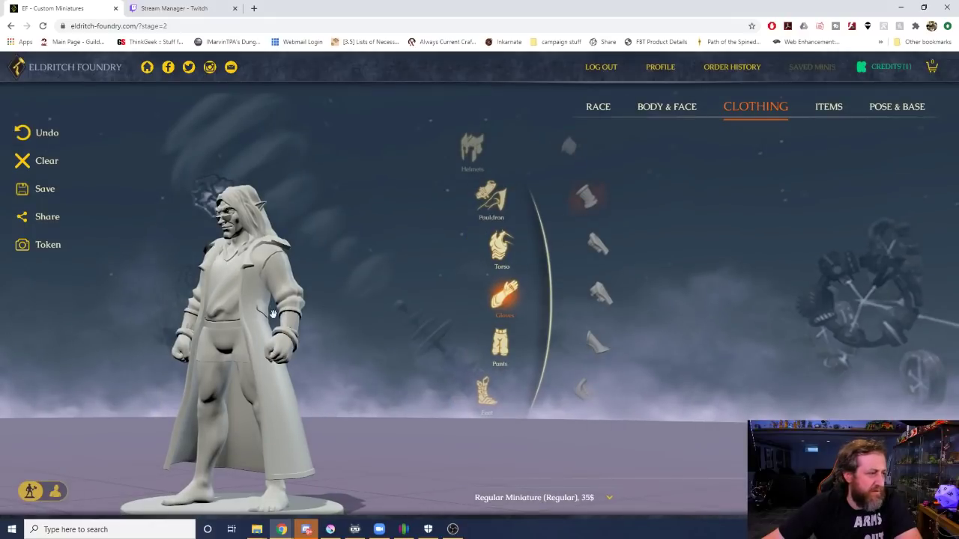
{"action": "left_click_drag", "start_coordinate": [479, 274], "coordinate": [425, 280]}
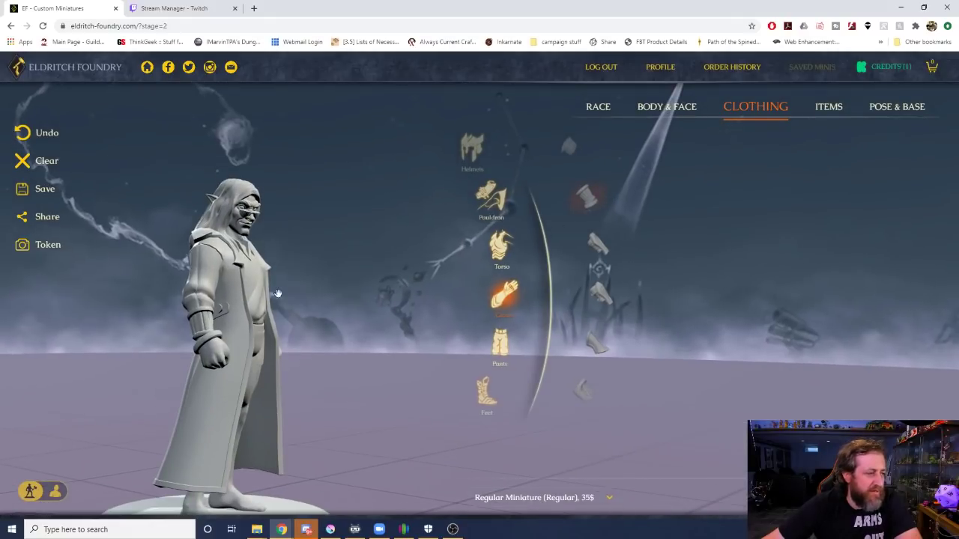
{"action": "left_click_drag", "start_coordinate": [277, 294], "coordinate": [162, 284]}
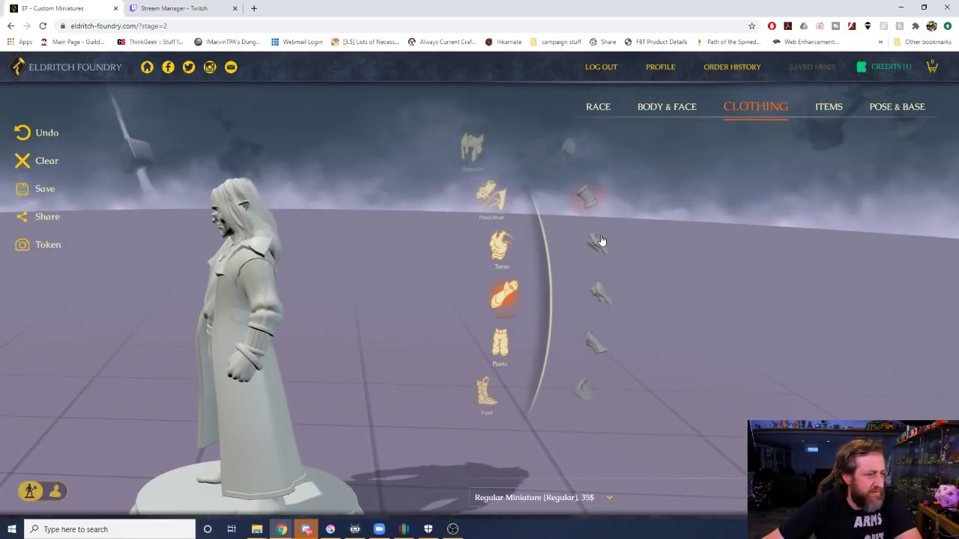
Try the next two glove options, then return to the flared round-cuff bracers and view them from the front.
{"action": "left_click", "coordinate": [601, 241]}
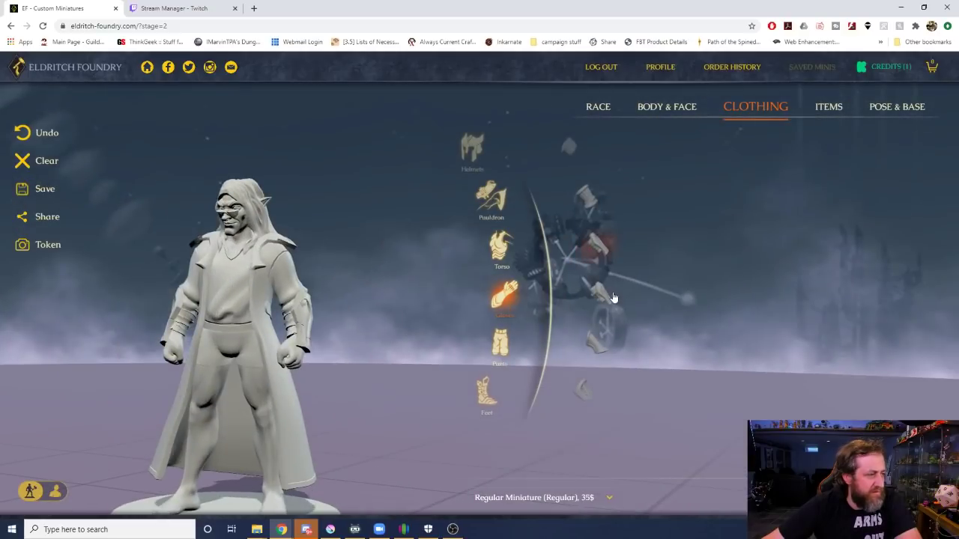
{"action": "left_click", "coordinate": [612, 297]}
{"action": "left_click", "coordinate": [590, 195]}
{"action": "left_click_drag", "start_coordinate": [219, 247], "coordinate": [245, 257]}
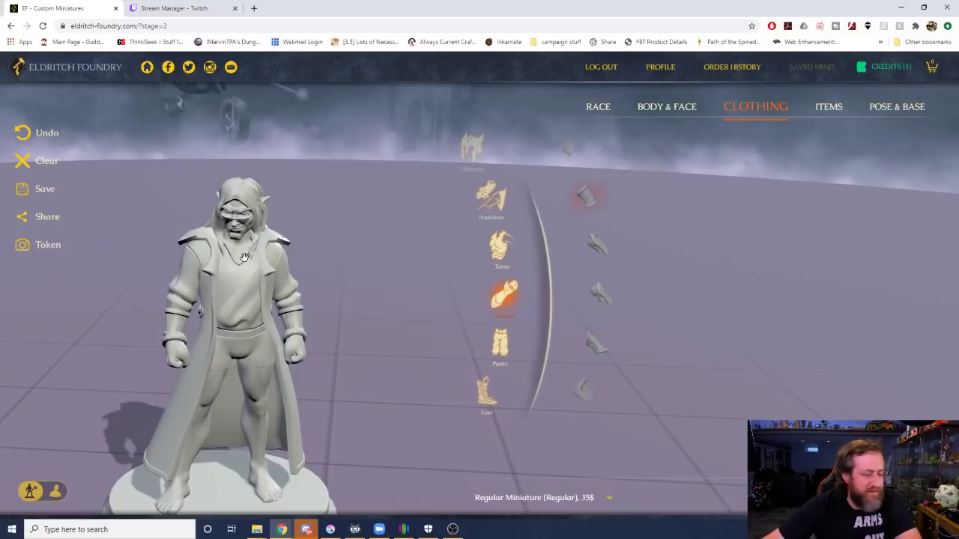
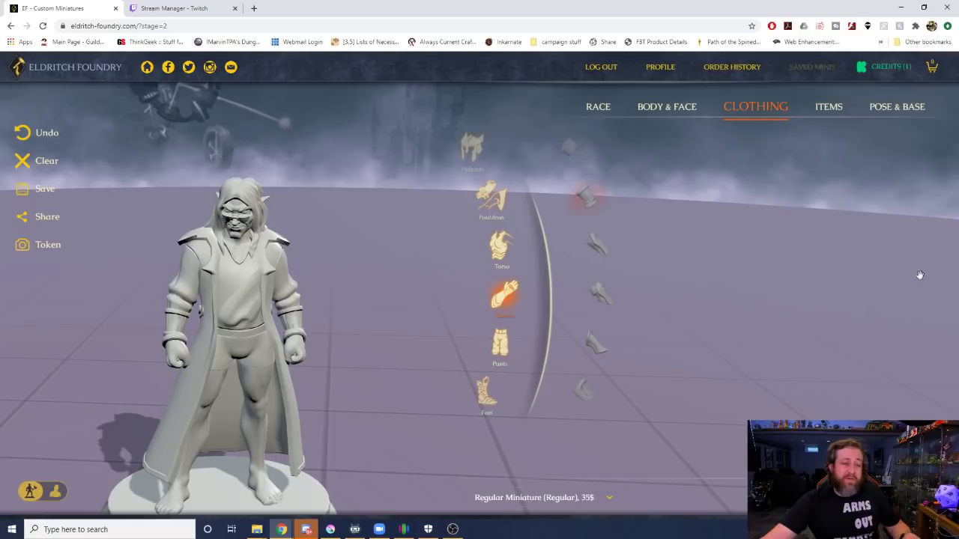
Compare the wrapped, banded bracers with the flared round-cuff bracers and switch back to the flared ones.
{"action": "scroll", "coordinate": [767, 288], "scroll_direction": "down", "scroll_amount": 1}
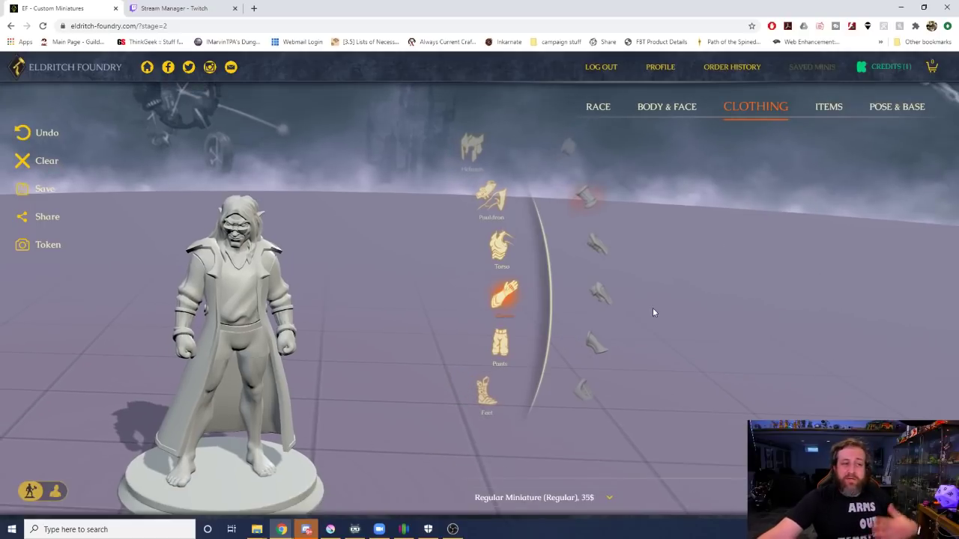
{"action": "left_click_drag", "start_coordinate": [170, 306], "coordinate": [275, 303]}
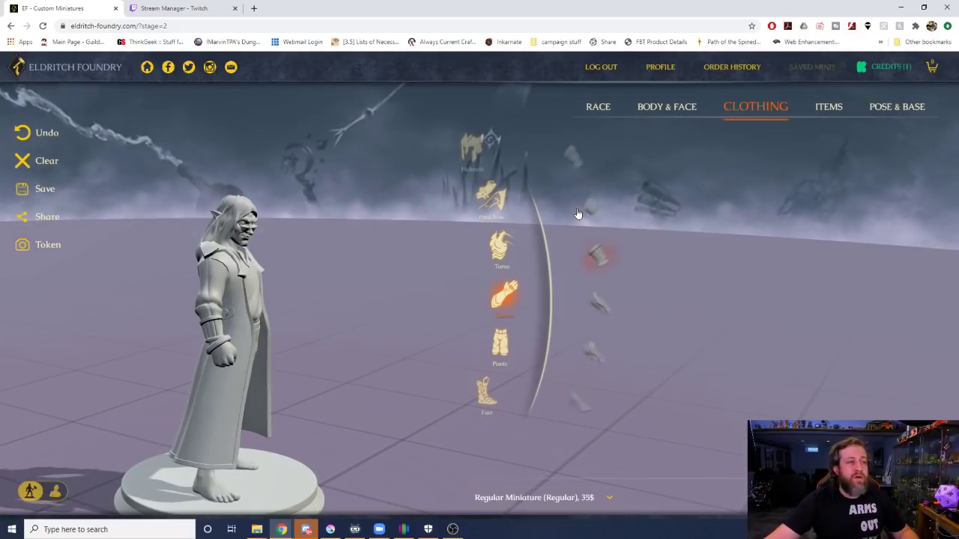
{"action": "scroll", "coordinate": [577, 214], "scroll_direction": "up", "scroll_amount": 2}
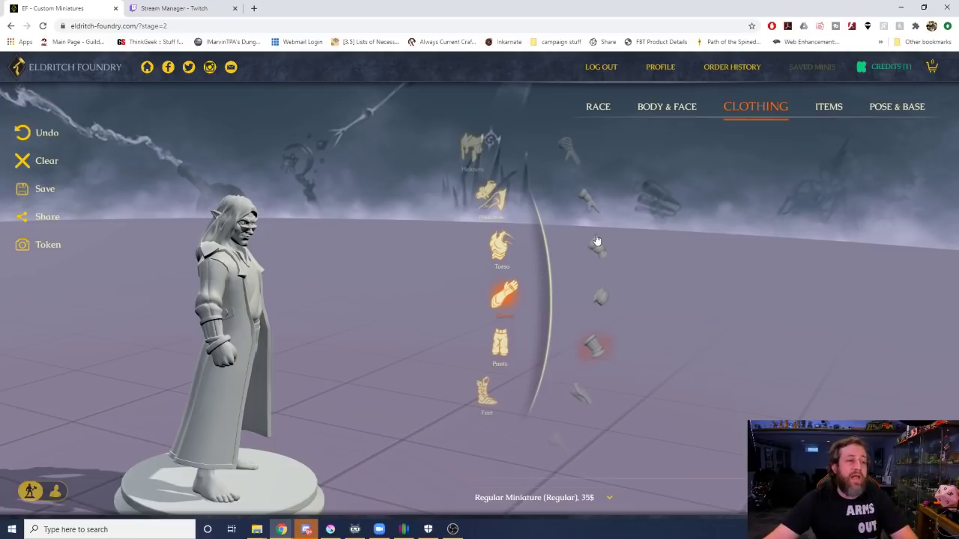
{"action": "left_click", "coordinate": [597, 242]}
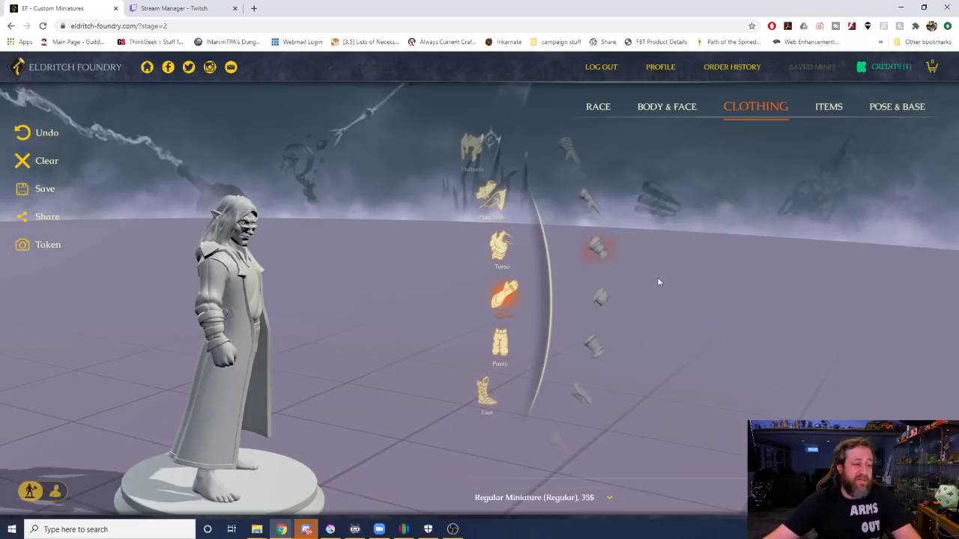
{"action": "left_click", "coordinate": [595, 302]}
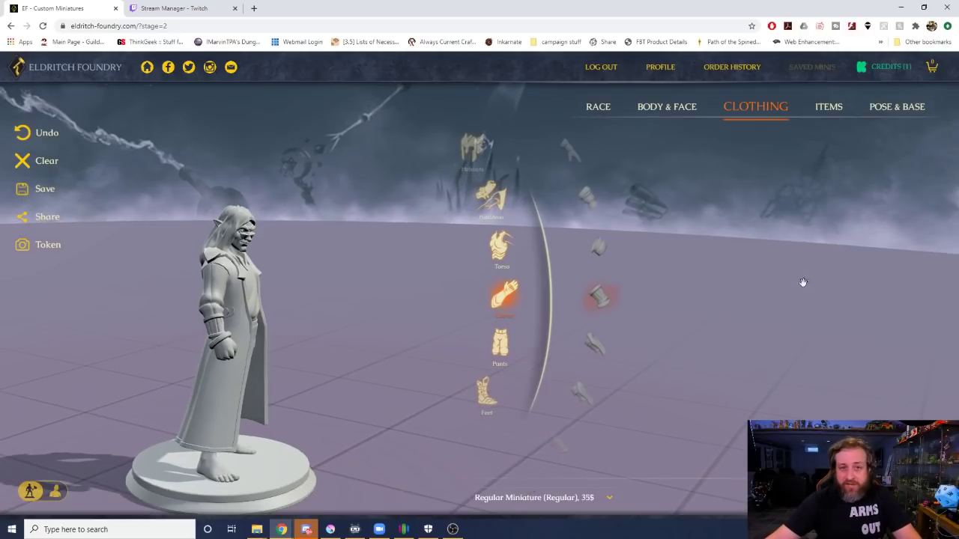
Open the pants options and try the tasselled tabard pants, the belted trousers and the pants with a front apron.
{"action": "left_click_drag", "start_coordinate": [384, 309], "coordinate": [411, 299]}
{"action": "scroll", "coordinate": [214, 328], "scroll_direction": "up", "scroll_amount": 3}
{"action": "scroll", "coordinate": [238, 321], "scroll_direction": "up", "scroll_amount": 2}
{"action": "left_click", "coordinate": [517, 339]}
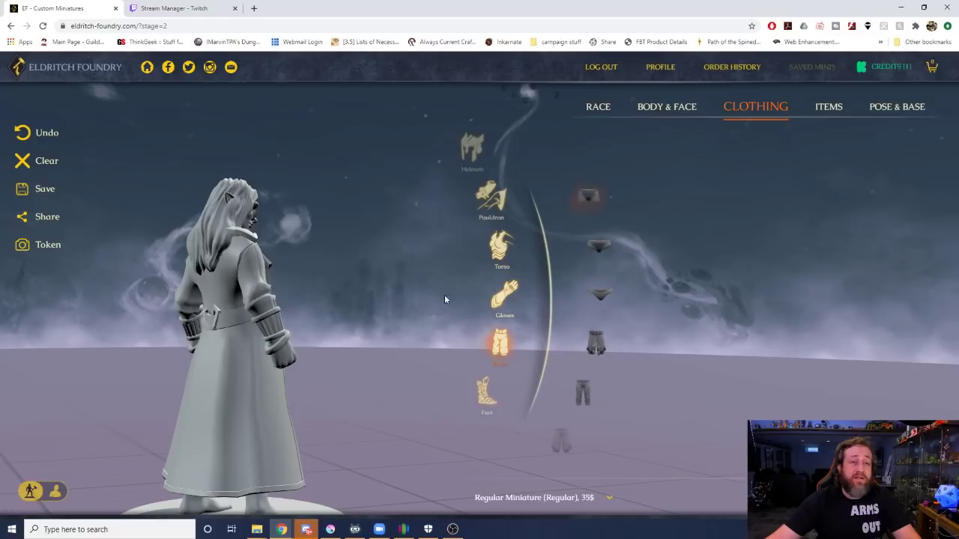
{"action": "left_click_drag", "start_coordinate": [398, 233], "coordinate": [90, 221]}
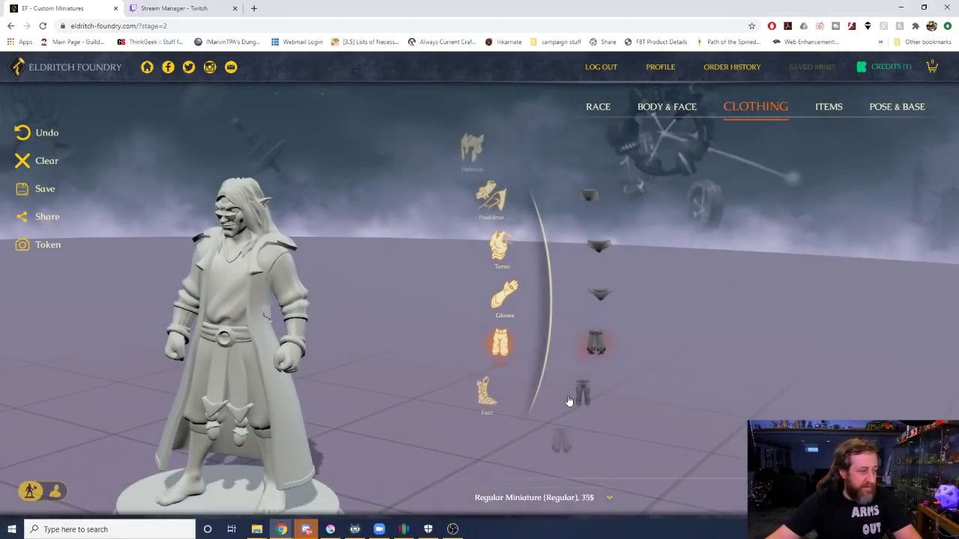
{"action": "left_click", "coordinate": [573, 395]}
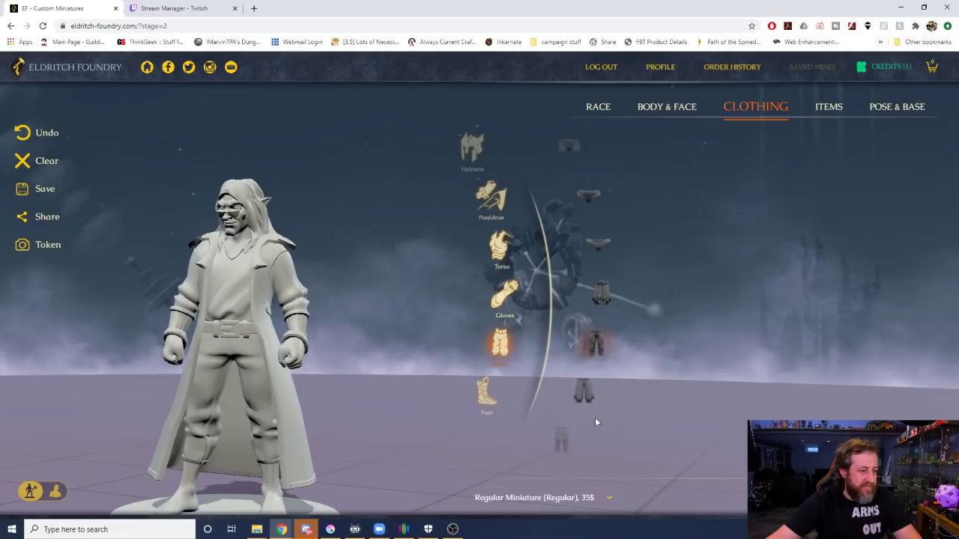
{"action": "left_click", "coordinate": [604, 327]}
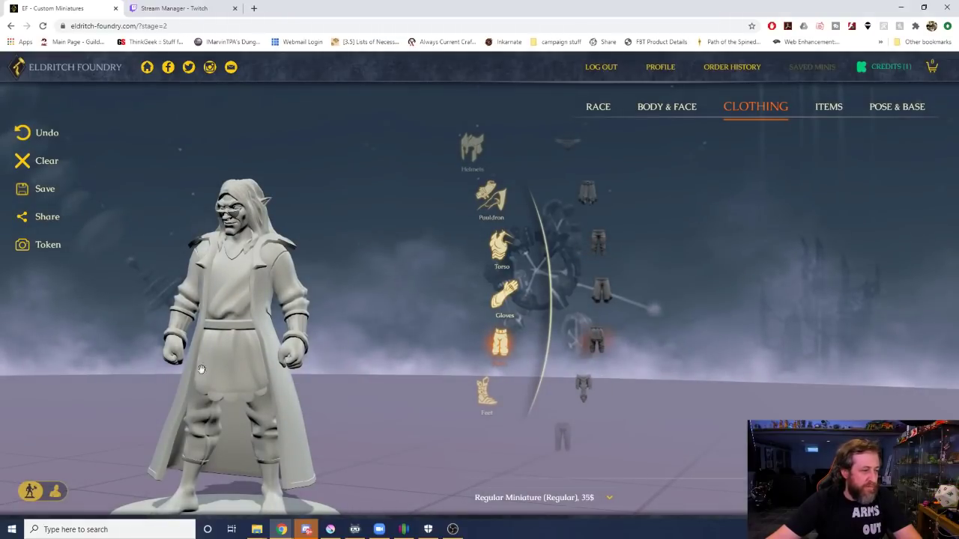
Try more pants, including the pair with a codpiece panel and the pair with a knotted sash and beaded belt.
{"action": "scroll", "coordinate": [244, 391], "scroll_direction": "down", "scroll_amount": 2}
{"action": "scroll", "coordinate": [612, 356], "scroll_direction": "down", "scroll_amount": 1}
{"action": "left_click", "coordinate": [609, 339]}
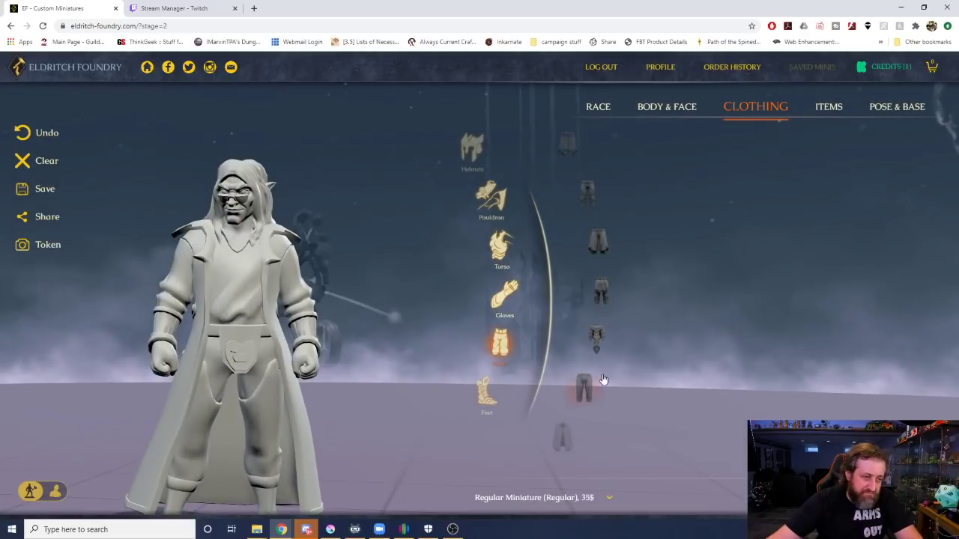
{"action": "scroll", "coordinate": [604, 381], "scroll_direction": "down", "scroll_amount": 2}
{"action": "left_click", "coordinate": [597, 299]}
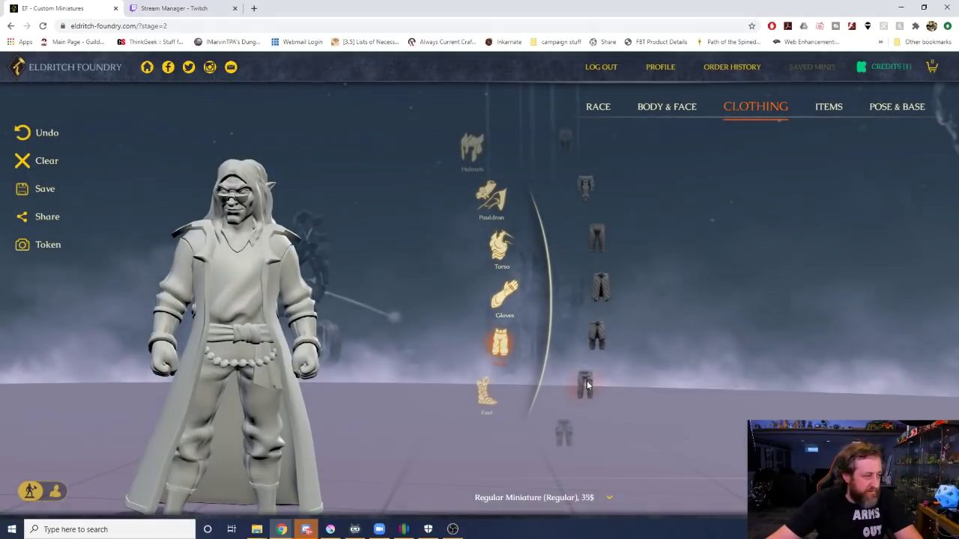
Try the pants with studded knee guards, the belted knee-pad trousers and the ornate skull loincloth.
{"action": "scroll", "coordinate": [586, 382], "scroll_direction": "down", "scroll_amount": 1}
{"action": "left_click", "coordinate": [584, 383]}
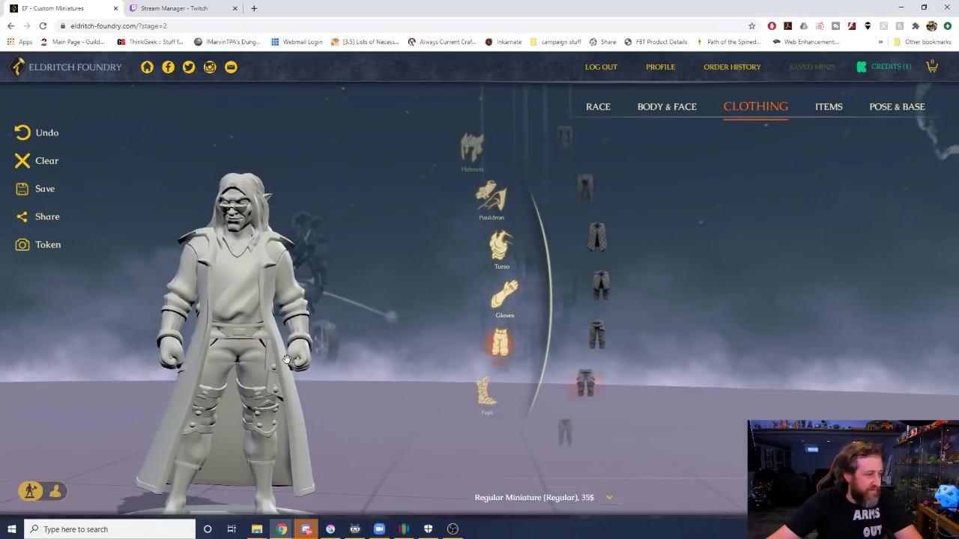
{"action": "left_click", "coordinate": [574, 426]}
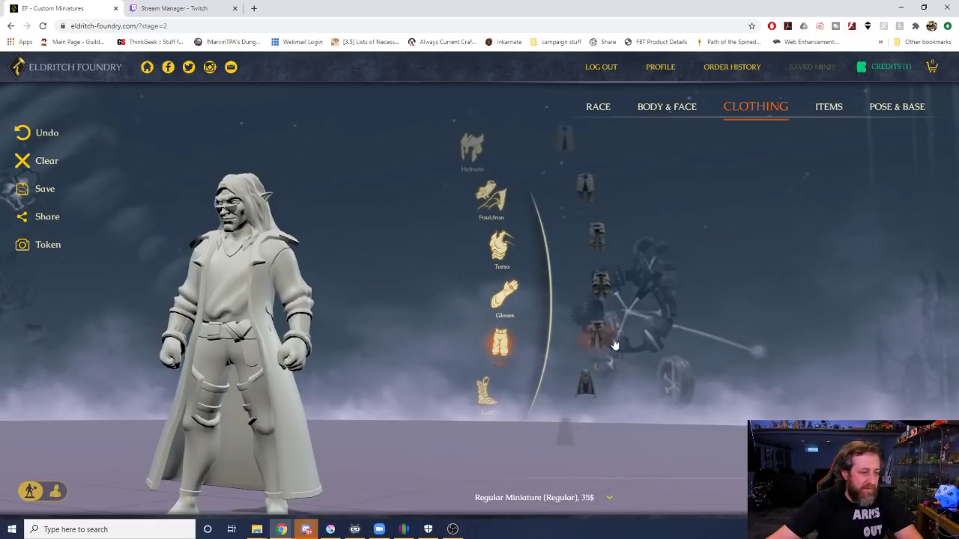
{"action": "left_click", "coordinate": [590, 375]}
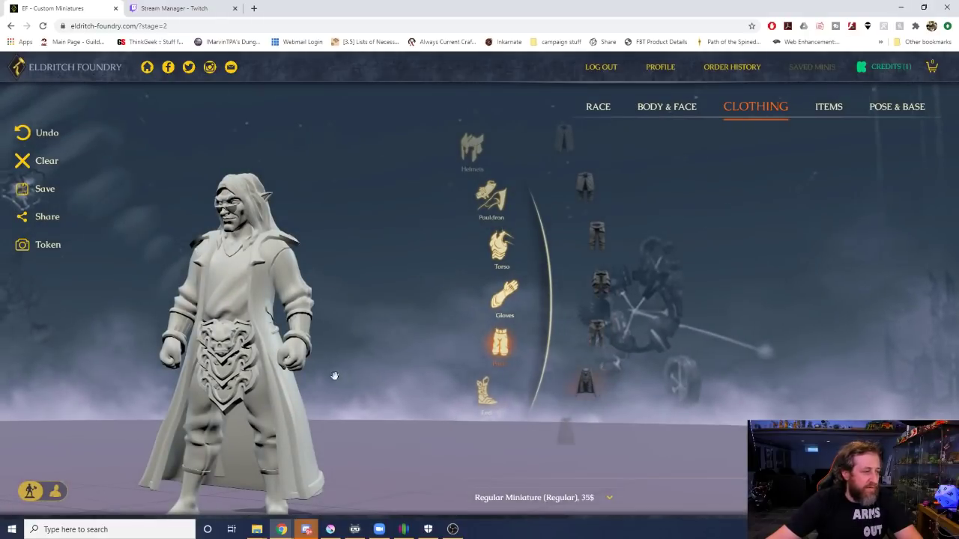
{"action": "left_click_drag", "start_coordinate": [332, 375], "coordinate": [353, 362]}
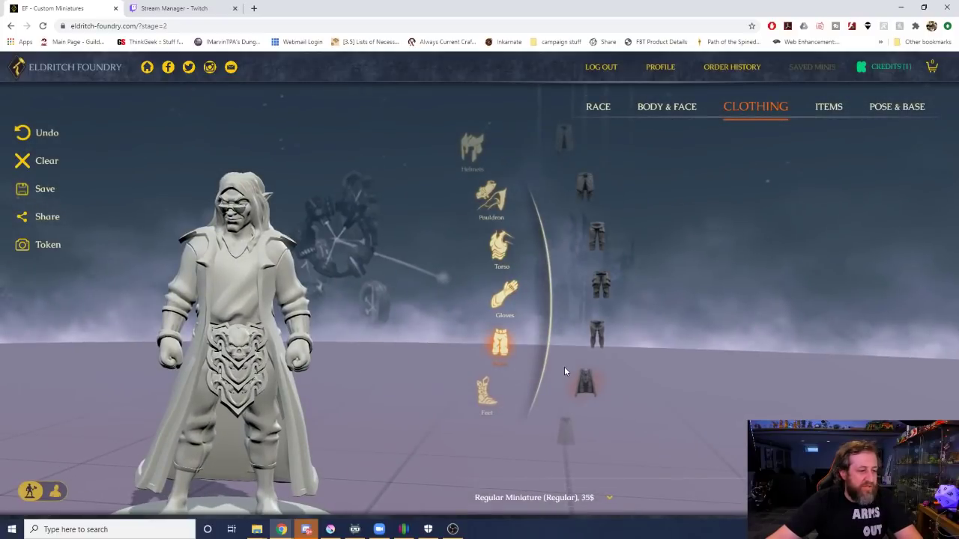
Try the long skirt with a skull belt, the strapped trousers and the lattice-patterned leggings, viewing the outfit at different angles.
{"action": "scroll", "coordinate": [573, 379], "scroll_direction": "down", "scroll_amount": 1}
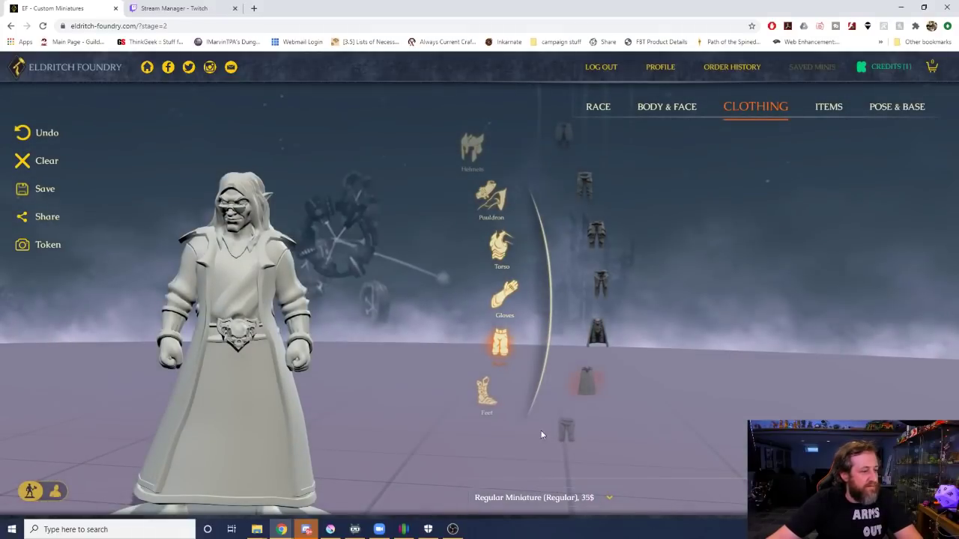
{"action": "scroll", "coordinate": [289, 337], "scroll_direction": "down", "scroll_amount": 1}
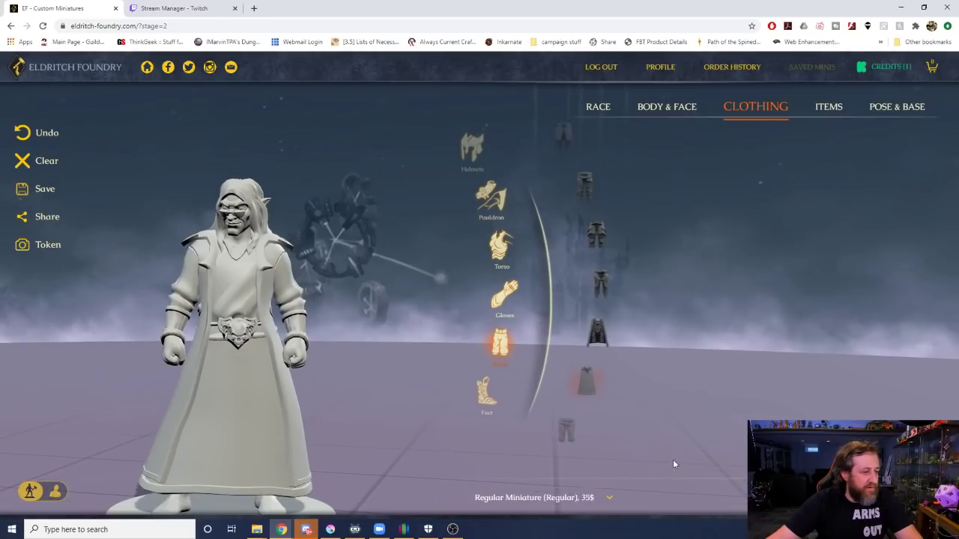
{"action": "scroll", "coordinate": [571, 423], "scroll_direction": "down", "scroll_amount": 1}
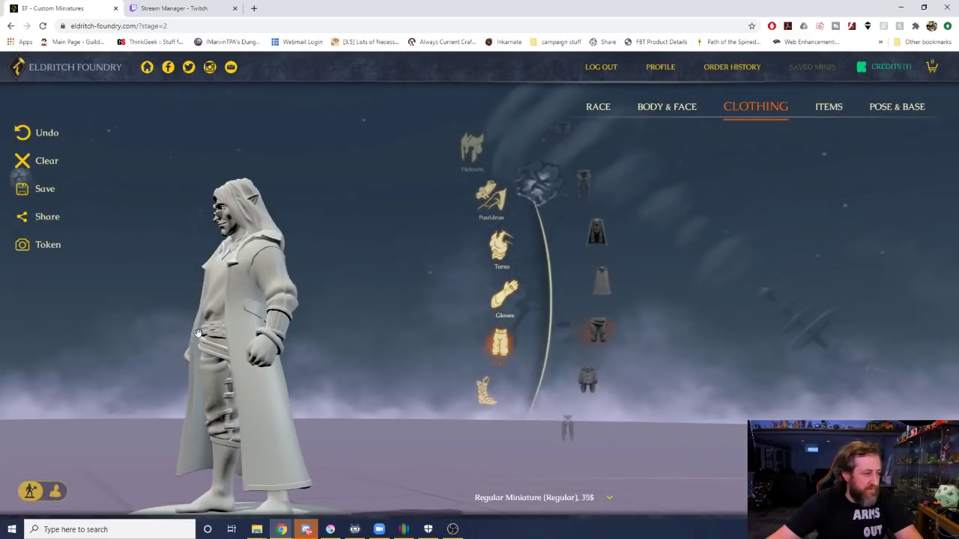
{"action": "left_click", "coordinate": [574, 427]}
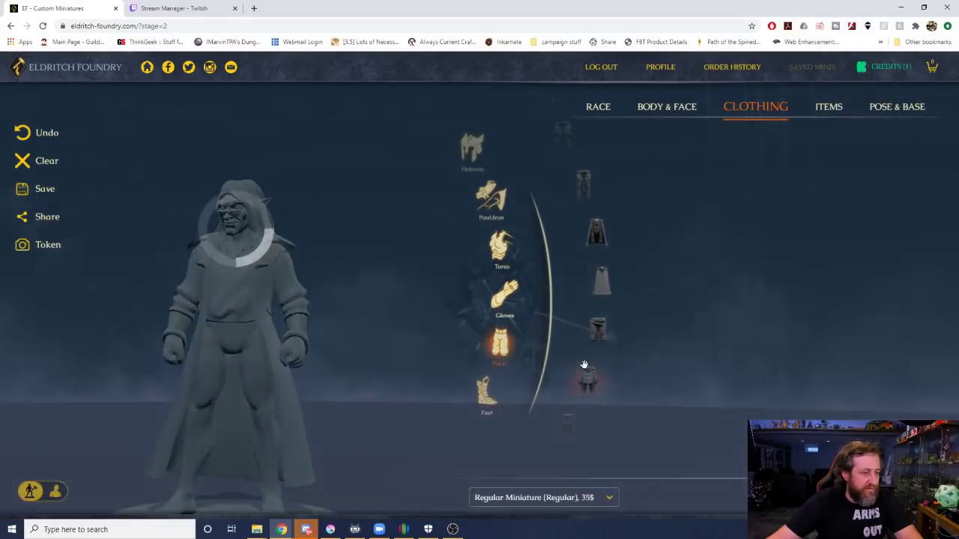
{"action": "scroll", "coordinate": [270, 371], "scroll_direction": "down", "scroll_amount": 3}
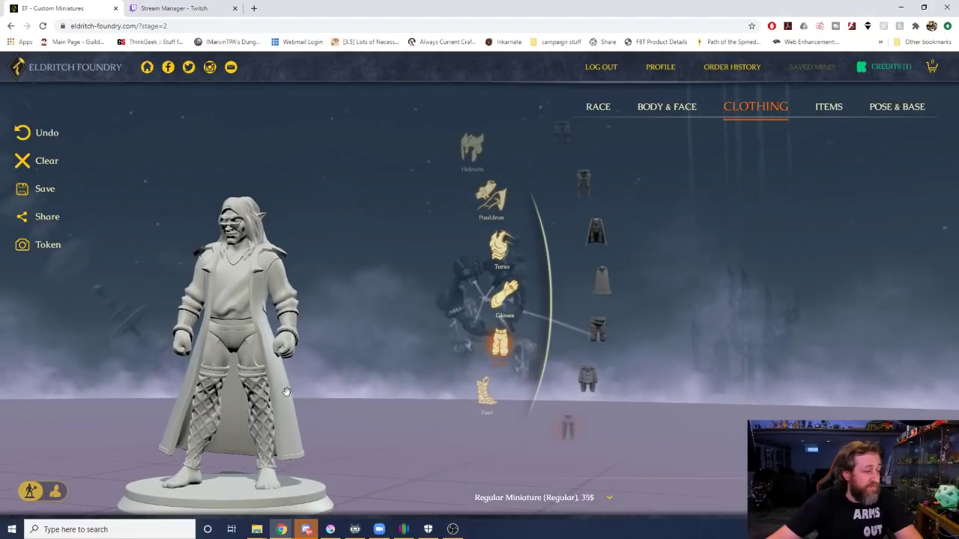
Try the ruffled tiered skirt, the plain option below it and the trousers with patched knees.
{"action": "scroll", "coordinate": [562, 356], "scroll_direction": "down", "scroll_amount": 3}
{"action": "left_click", "coordinate": [590, 323]}
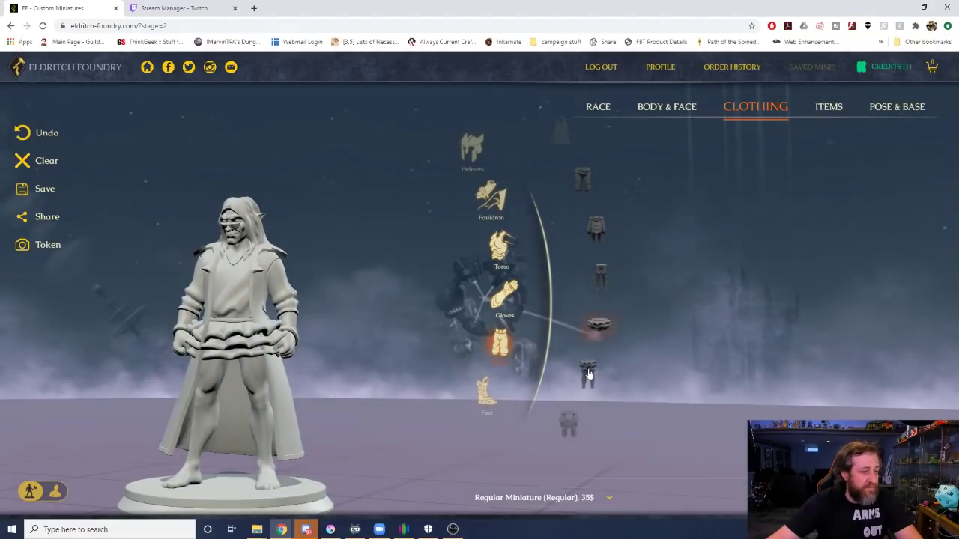
{"action": "left_click", "coordinate": [588, 368]}
{"action": "scroll", "coordinate": [584, 394], "scroll_direction": "down", "scroll_amount": 2}
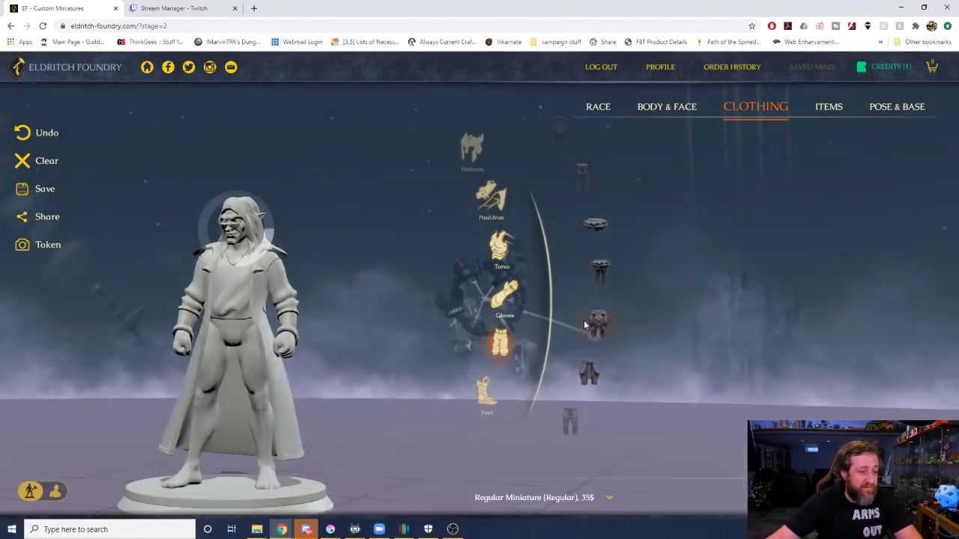
{"action": "left_click", "coordinate": [570, 422]}
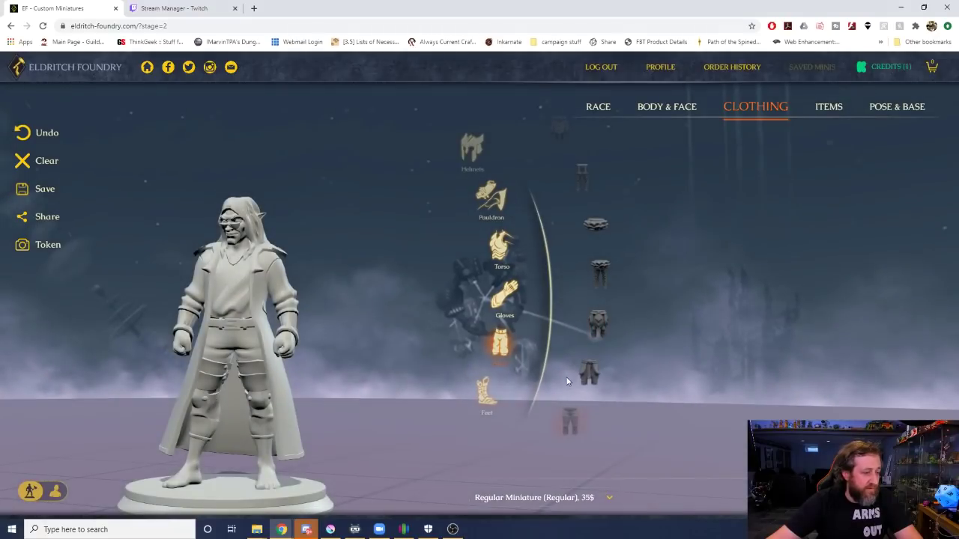
Try the baggy trousers with a pointed waistband and gathered lower legs.
{"action": "scroll", "coordinate": [570, 378], "scroll_direction": "down", "scroll_amount": 1}
{"action": "scroll", "coordinate": [588, 377], "scroll_direction": "down", "scroll_amount": 1}
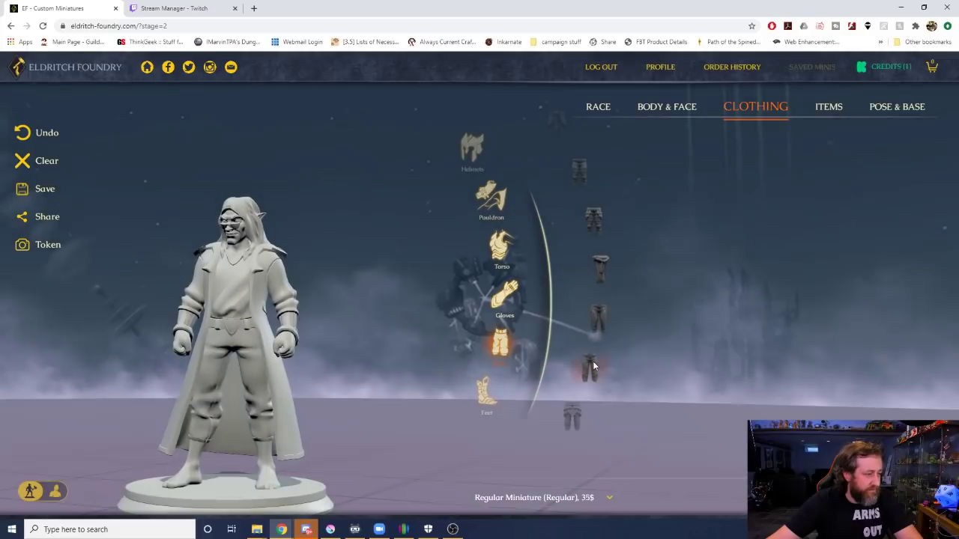
{"action": "left_click", "coordinate": [577, 370]}
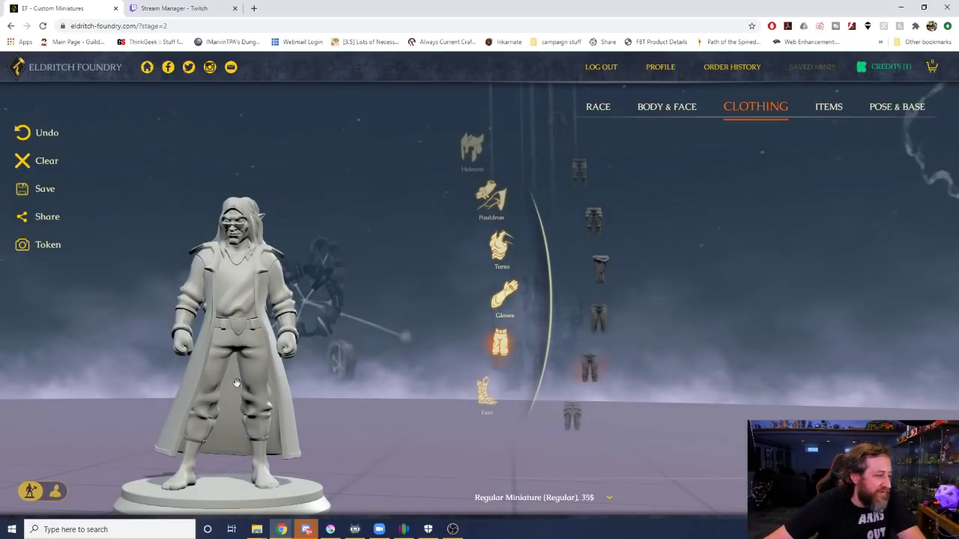
Try the belted trousers with side pockets, the quilted apron pants and the pants with pointed waist flaps.
{"action": "scroll", "coordinate": [237, 385], "scroll_direction": "down", "scroll_amount": 1}
{"action": "scroll", "coordinate": [577, 393], "scroll_direction": "down", "scroll_amount": 2}
{"action": "scroll", "coordinate": [577, 393], "scroll_direction": "down", "scroll_amount": 1}
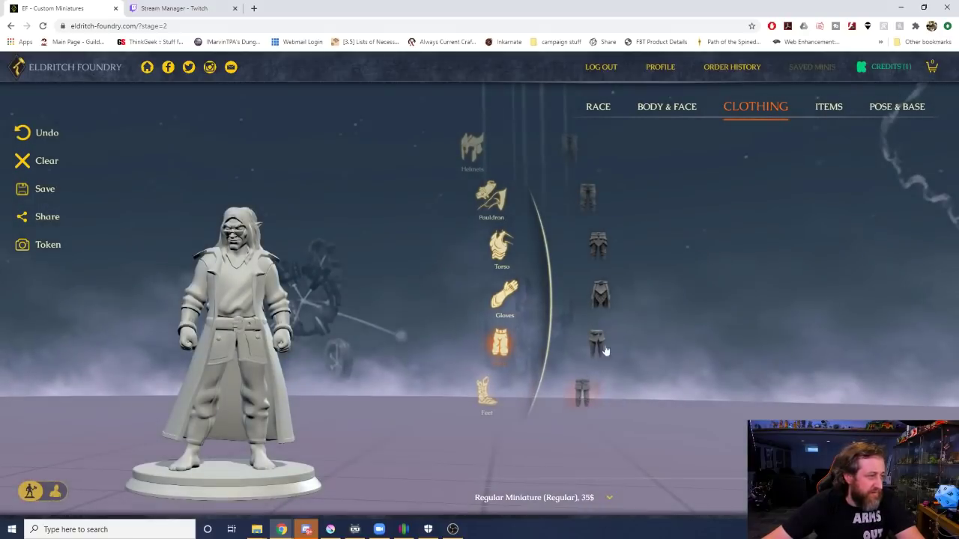
{"action": "left_click", "coordinate": [606, 304]}
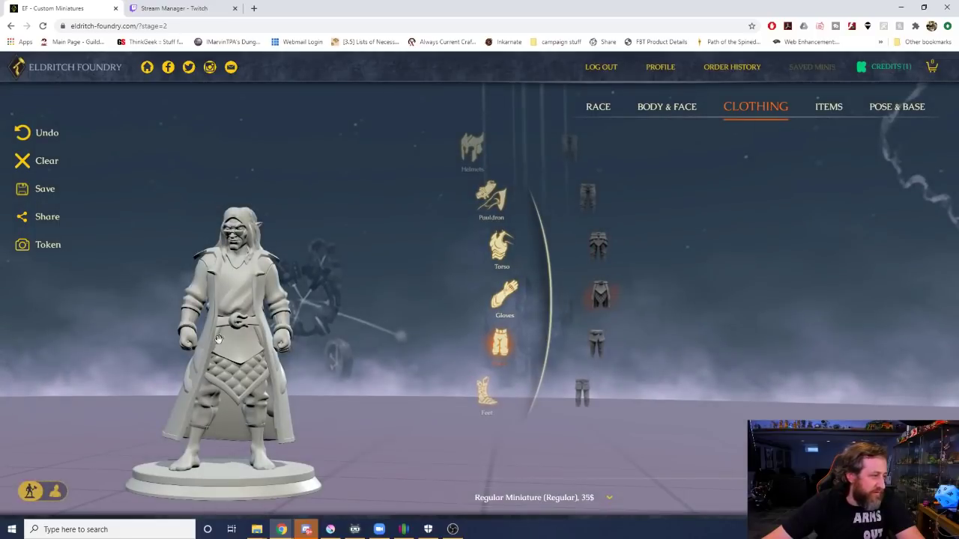
{"action": "left_click", "coordinate": [599, 251]}
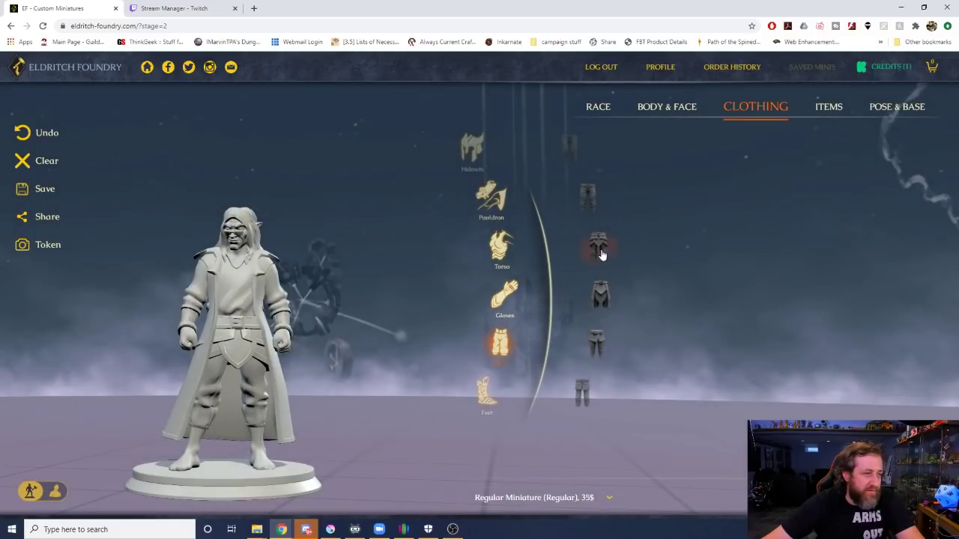
Choose the baggy trousers with the pointed waistband and gathered lower legs, and open the footwear options.
{"action": "scroll", "coordinate": [602, 256], "scroll_direction": "up", "scroll_amount": 1}
{"action": "left_click", "coordinate": [596, 263]}
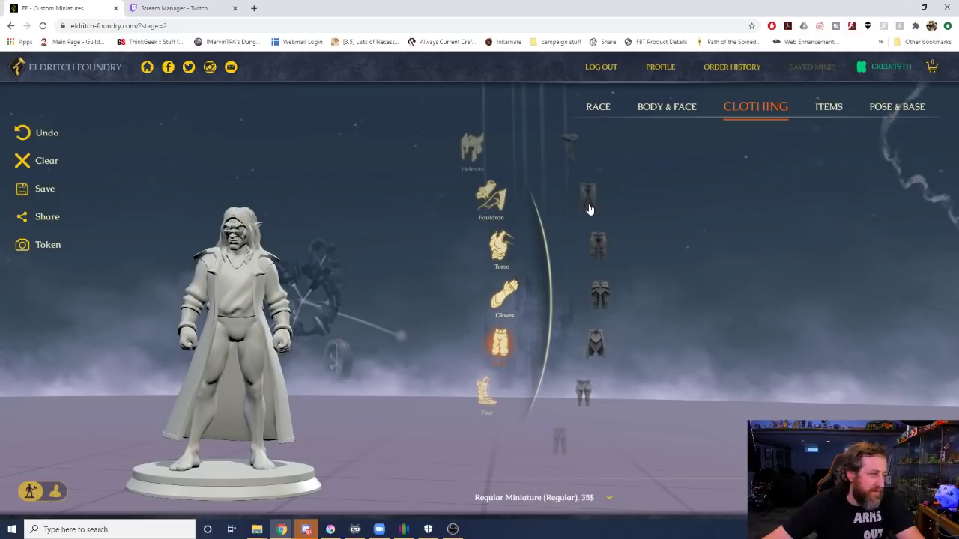
{"action": "left_click_drag", "start_coordinate": [105, 388], "coordinate": [143, 359]}
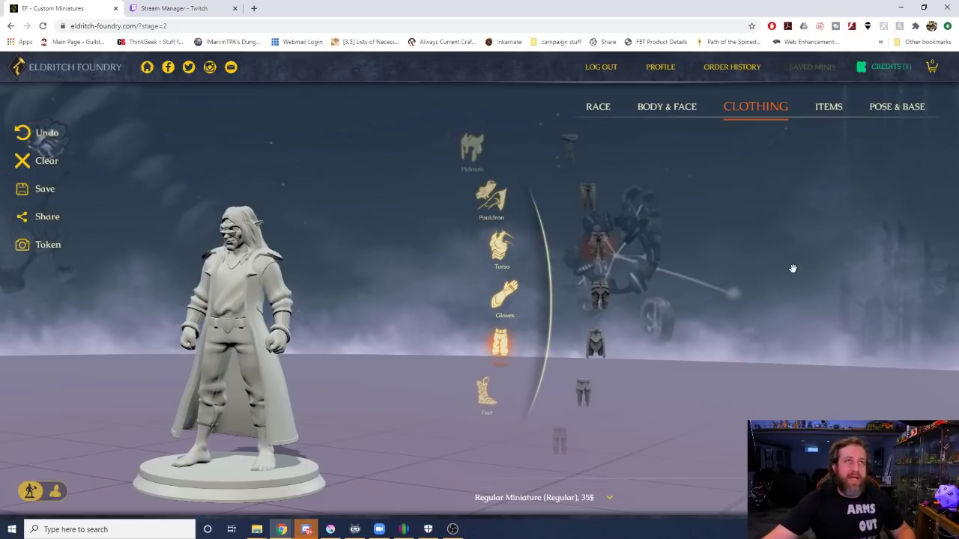
{"action": "left_click", "coordinate": [491, 393]}
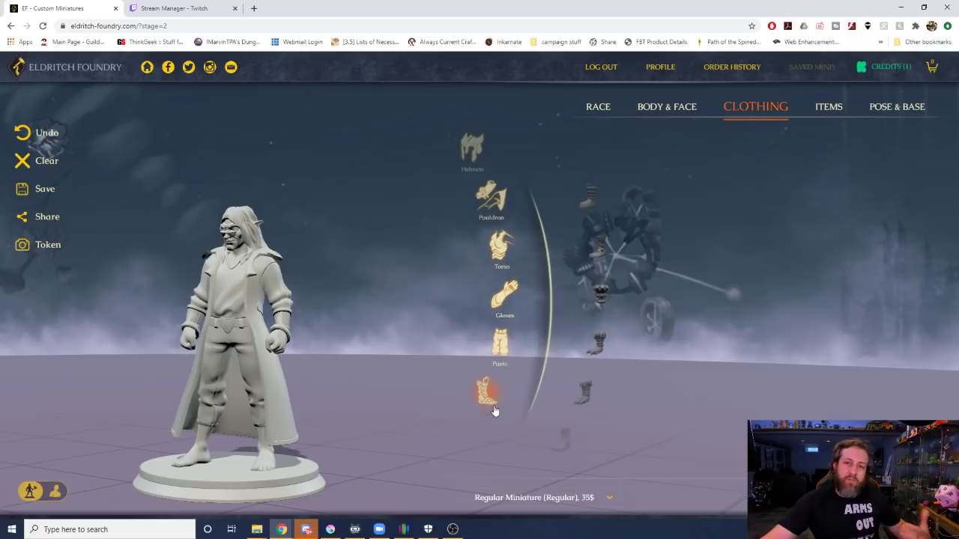
Try the tall strapped boots, the wrapped pointed boots, the spiked leg bands and the fur-trimmed clawed feet.
{"action": "left_click", "coordinate": [589, 193]}
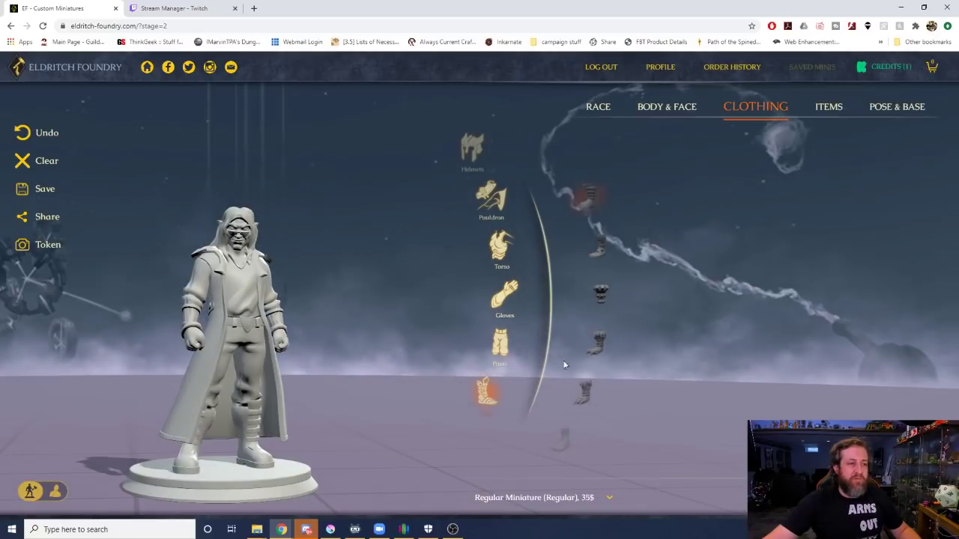
{"action": "left_click", "coordinate": [611, 265]}
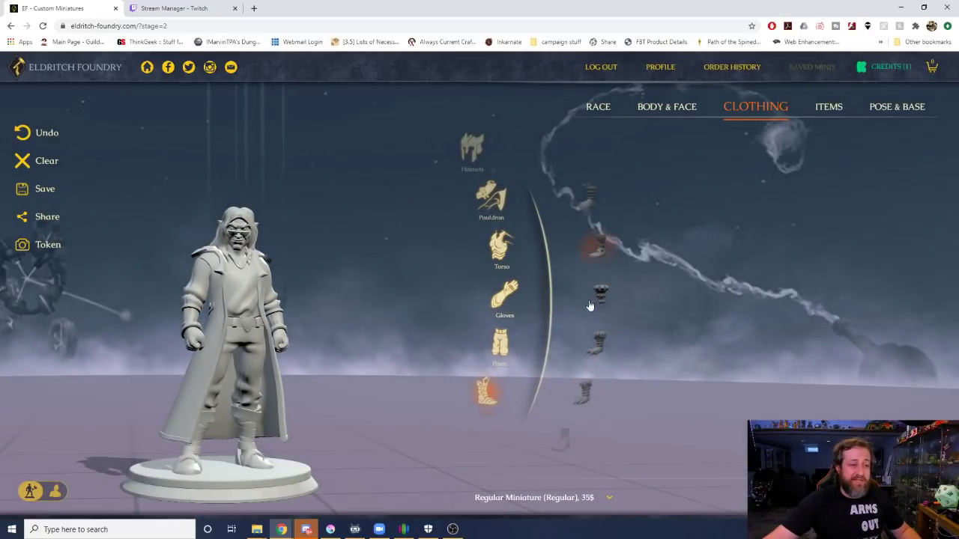
{"action": "left_click", "coordinate": [598, 295]}
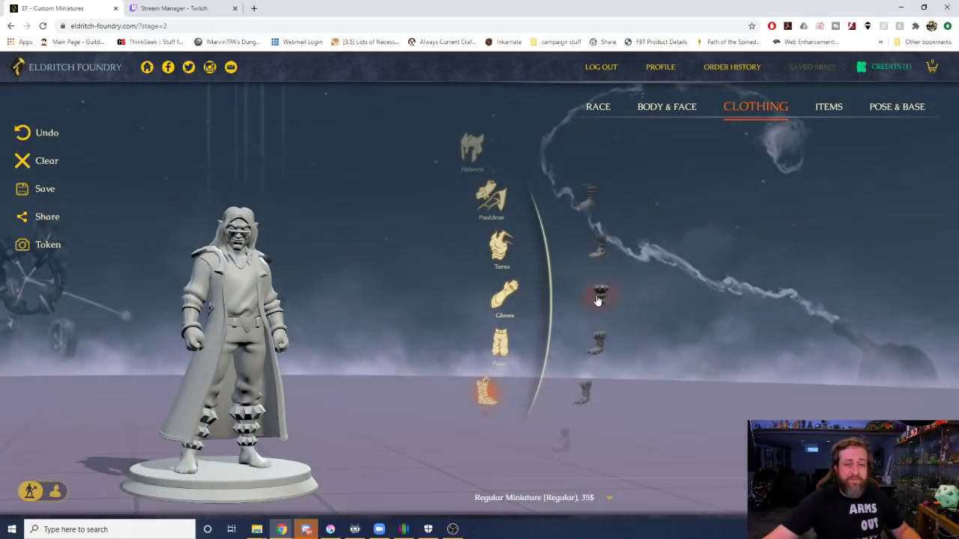
{"action": "left_click", "coordinate": [610, 338]}
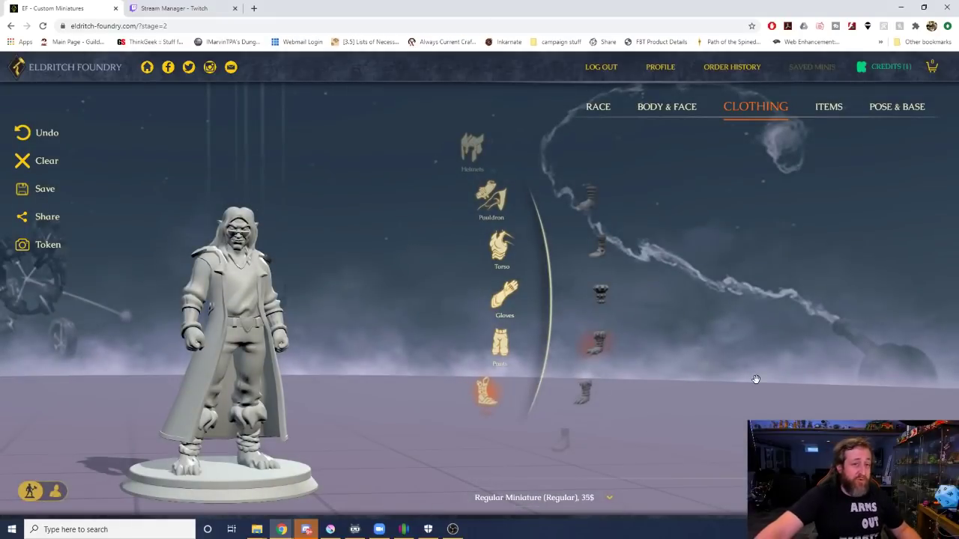
Try the laced boots and the buckled boots with plated toes.
{"action": "scroll", "coordinate": [590, 385], "scroll_direction": "down", "scroll_amount": 2}
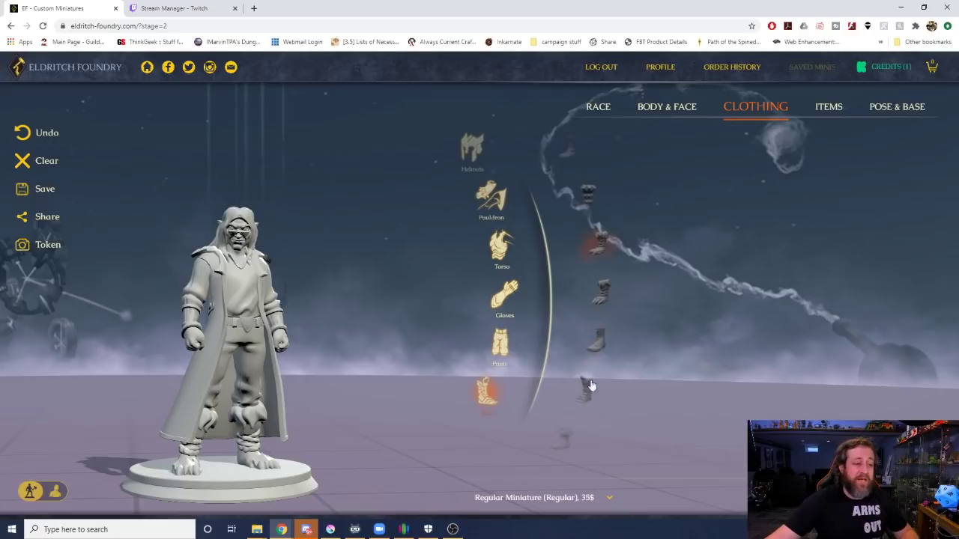
{"action": "left_click", "coordinate": [598, 347]}
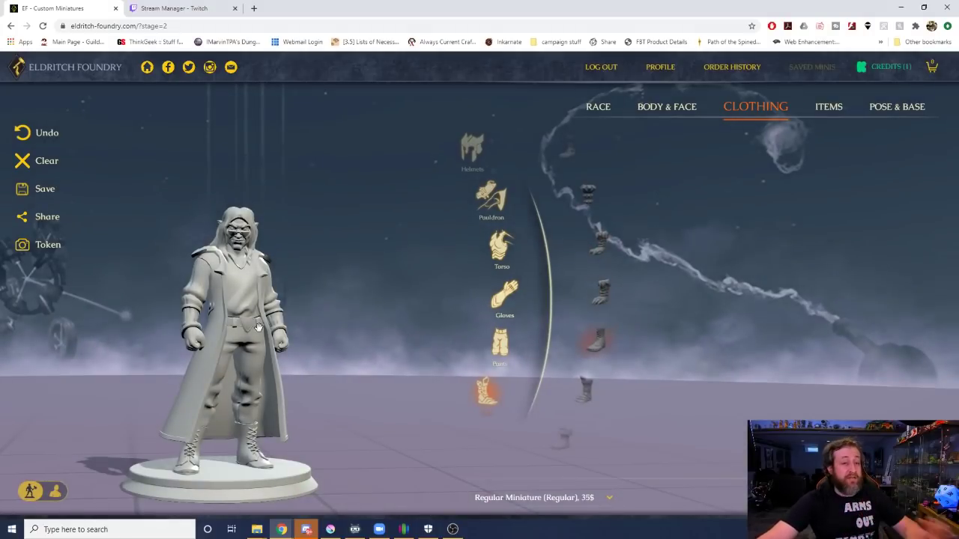
{"action": "left_click", "coordinate": [585, 387]}
{"action": "left_click_drag", "start_coordinate": [269, 334], "coordinate": [217, 328]}
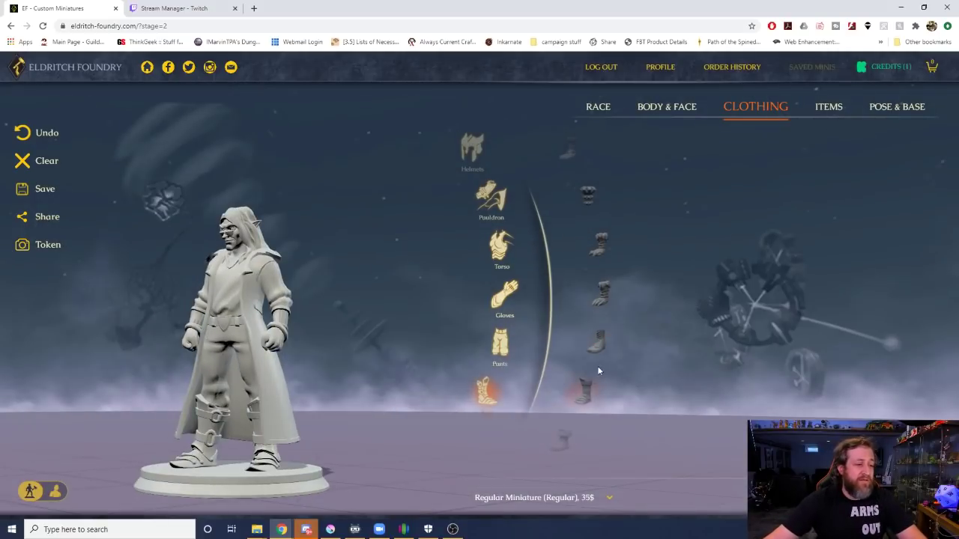
Try the folded-cuff boots, the plated boots with knee guards and the ornate armored greaves.
{"action": "scroll", "coordinate": [573, 382], "scroll_direction": "down", "scroll_amount": 2}
{"action": "left_click", "coordinate": [601, 345]}
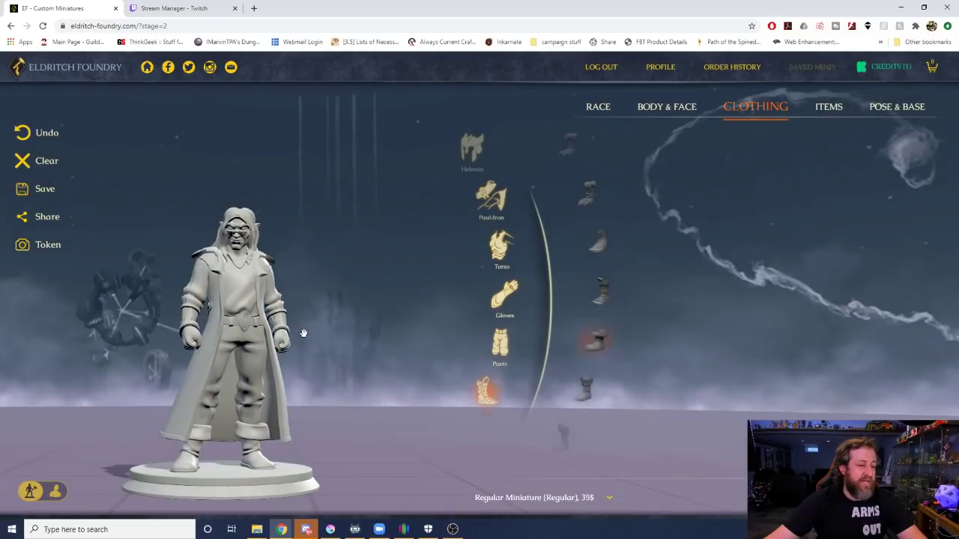
{"action": "left_click", "coordinate": [595, 386]}
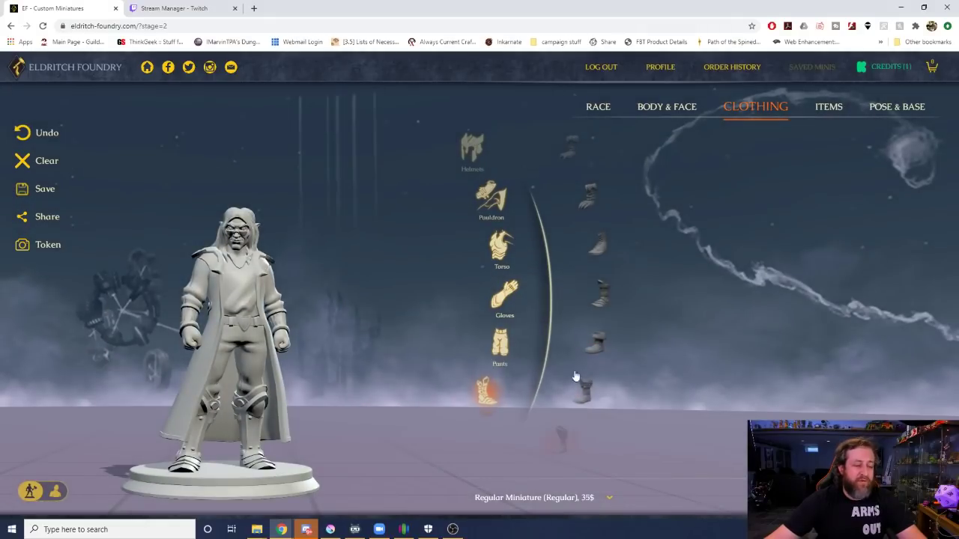
{"action": "scroll", "coordinate": [579, 372], "scroll_direction": "down", "scroll_amount": 3}
{"action": "left_click", "coordinate": [586, 388]}
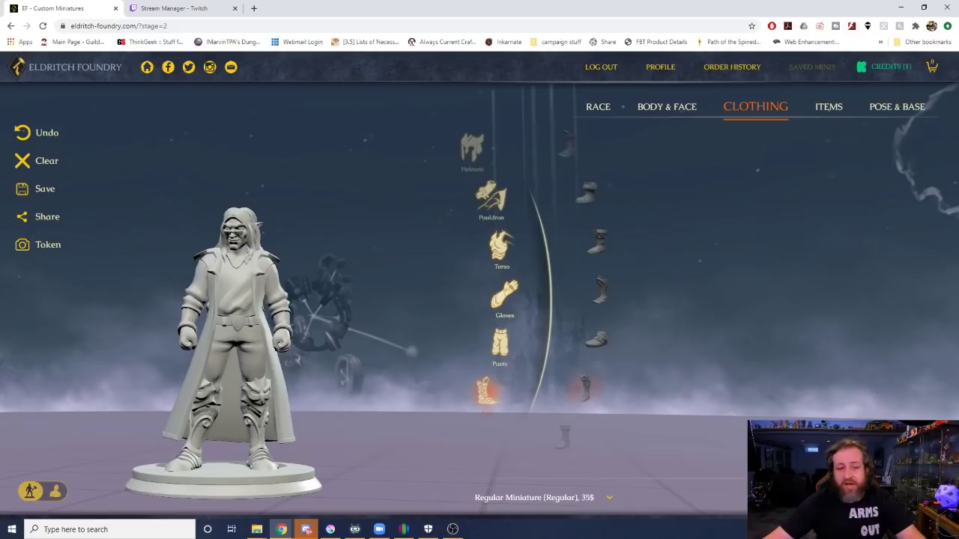
Browse the remaining footwear and try the laced boots with wrapped shafts.
{"action": "scroll", "coordinate": [631, 301], "scroll_direction": "down", "scroll_amount": 2}
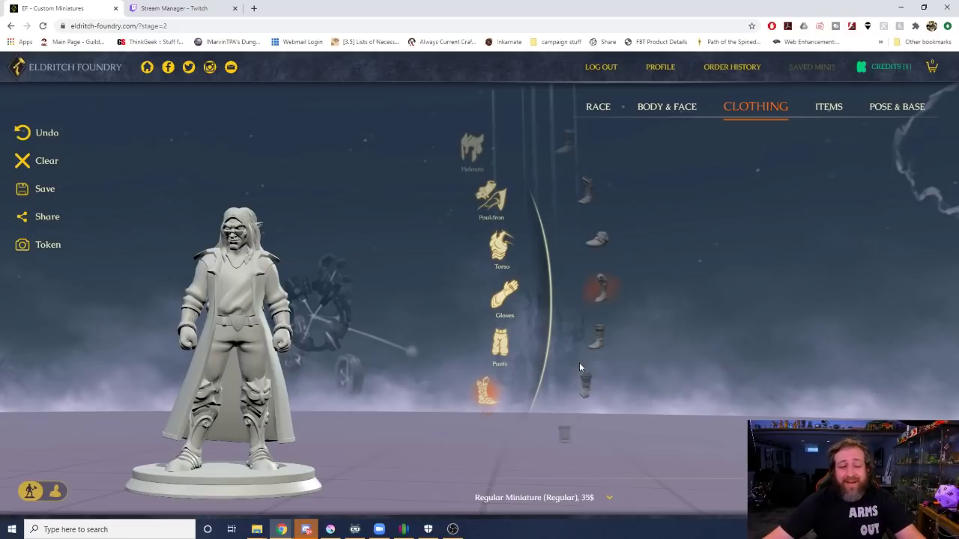
{"action": "left_click", "coordinate": [586, 388]}
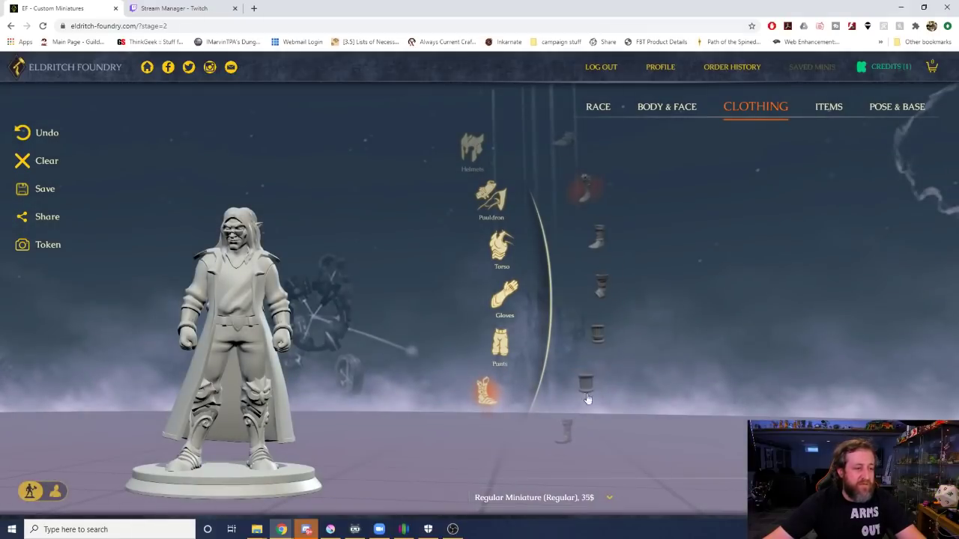
{"action": "scroll", "coordinate": [596, 382], "scroll_direction": "down", "scroll_amount": 5}
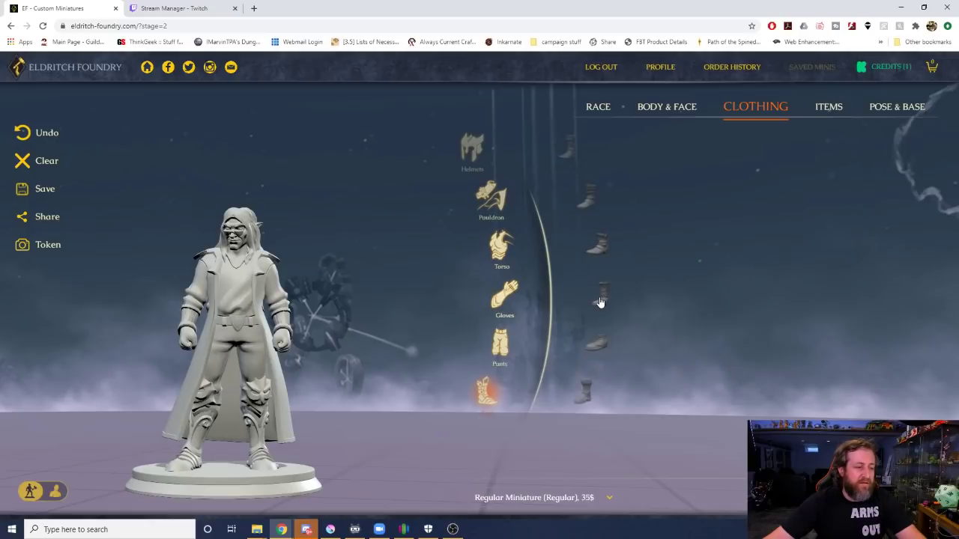
{"action": "left_click", "coordinate": [603, 298]}
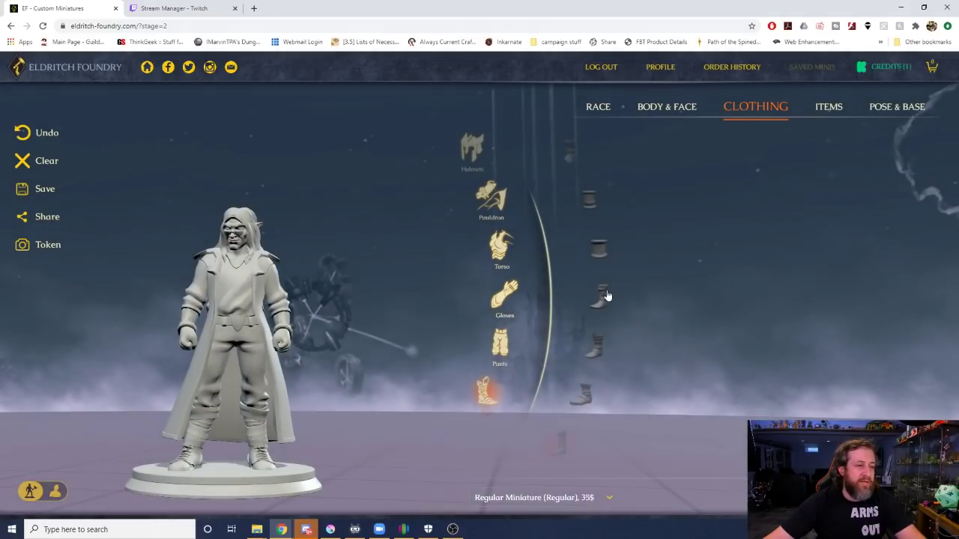
Choose the ornate armored greaves with sculpted knee guards as the footwear.
{"action": "left_click_drag", "start_coordinate": [606, 295], "coordinate": [607, 357]}
{"action": "left_click_drag", "start_coordinate": [584, 242], "coordinate": [600, 291]}
{"action": "left_click", "coordinate": [599, 255]}
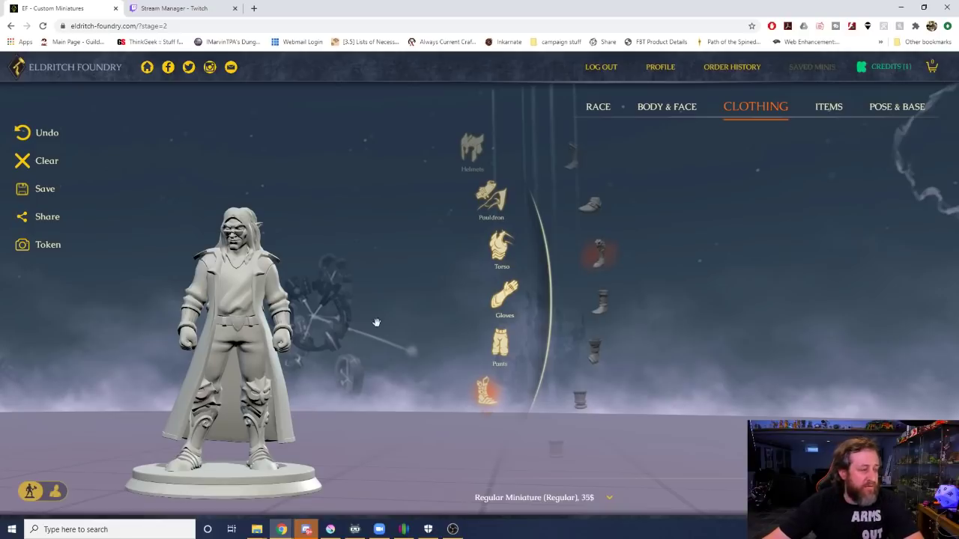
Open the item options for the dressed miniature.
{"action": "left_click_drag", "start_coordinate": [106, 253], "coordinate": [126, 269]}
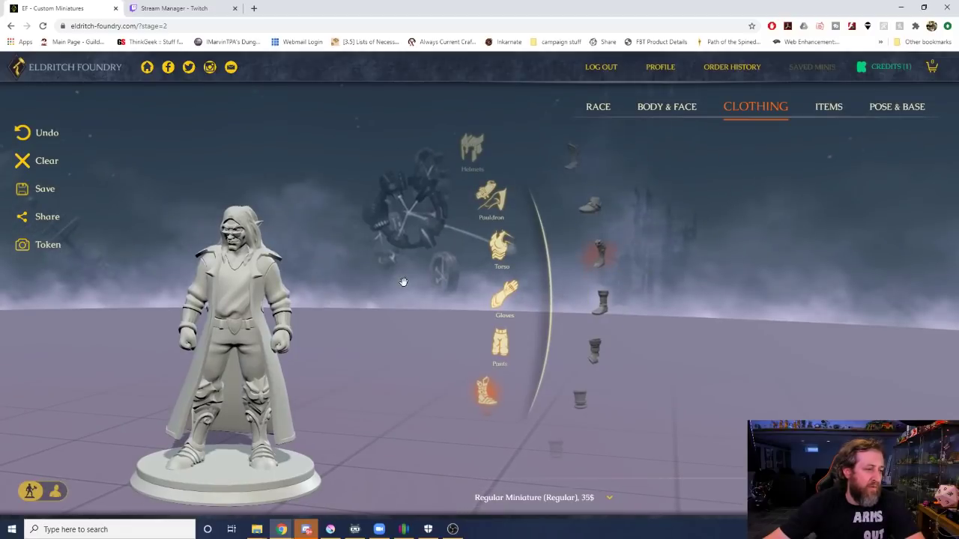
{"action": "scroll", "coordinate": [403, 281], "scroll_direction": "down", "scroll_amount": 2}
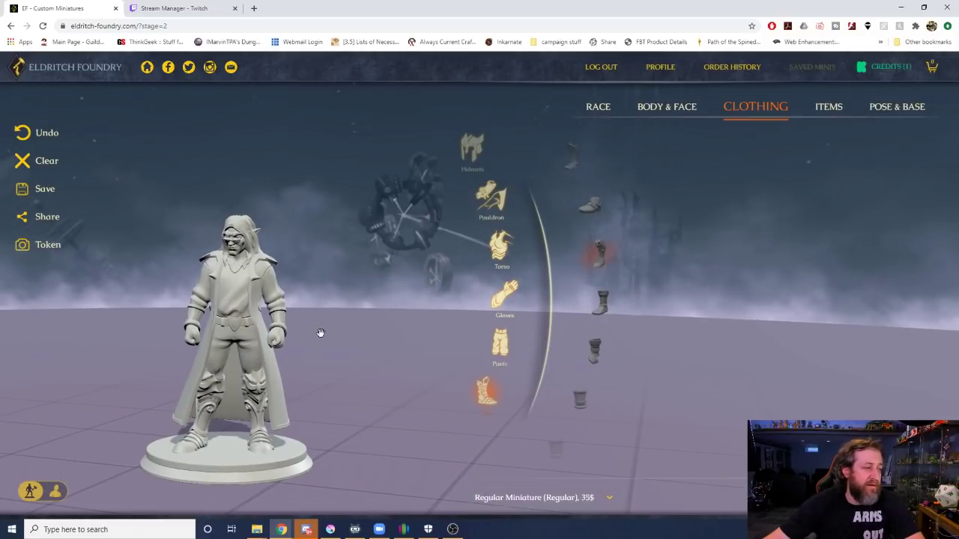
{"action": "scroll", "coordinate": [320, 333], "scroll_direction": "up", "scroll_amount": 3}
{"action": "left_click_drag", "start_coordinate": [321, 333], "coordinate": [343, 299]}
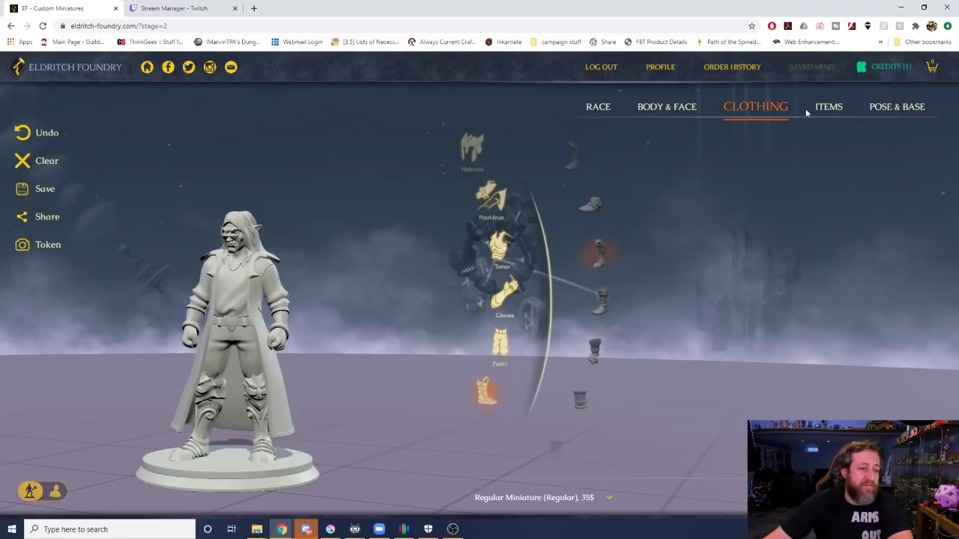
{"action": "left_click", "coordinate": [824, 107]}
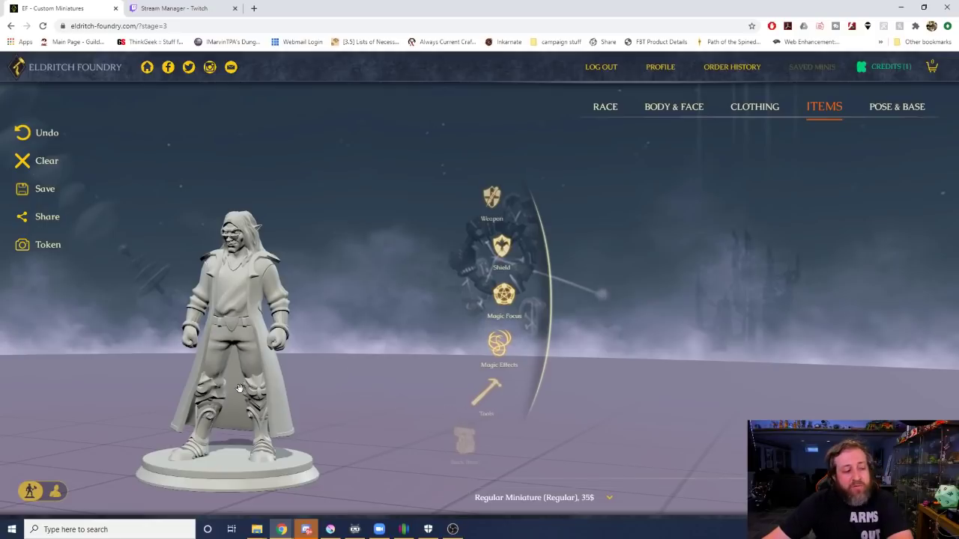
{"action": "left_click_drag", "start_coordinate": [239, 389], "coordinate": [188, 320]}
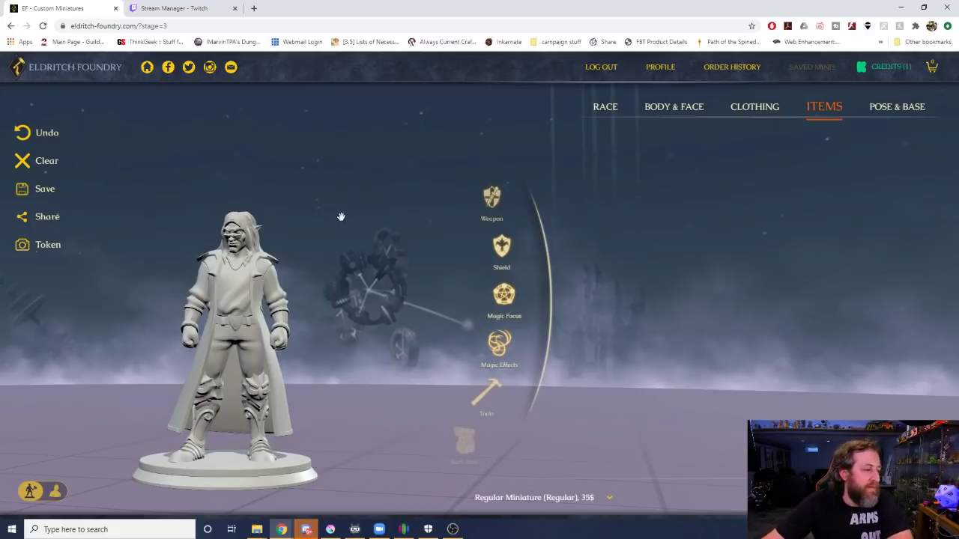
Inspect the miniature from several angles and look through the available weapon categories.
{"action": "left_click_drag", "start_coordinate": [290, 394], "coordinate": [313, 395]}
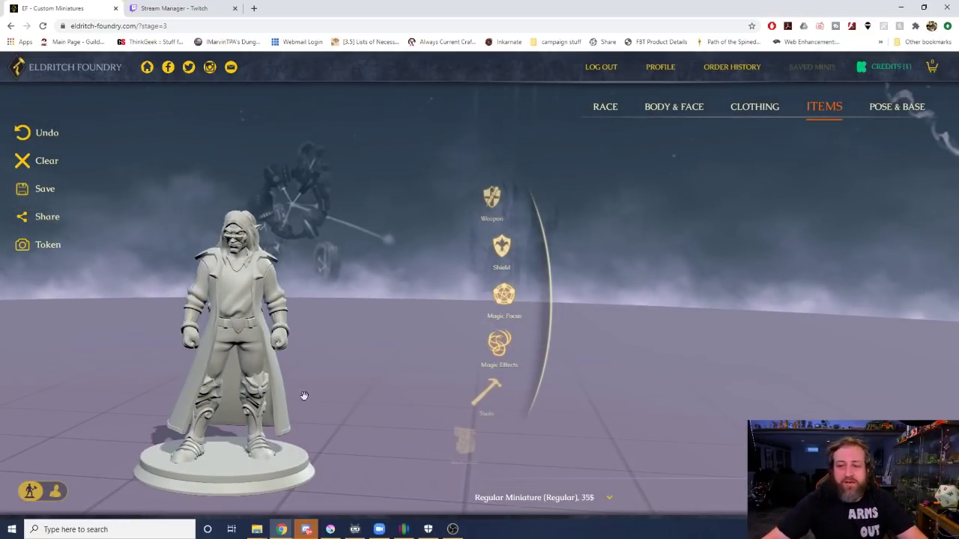
{"action": "left_click_drag", "start_coordinate": [218, 388], "coordinate": [187, 385]}
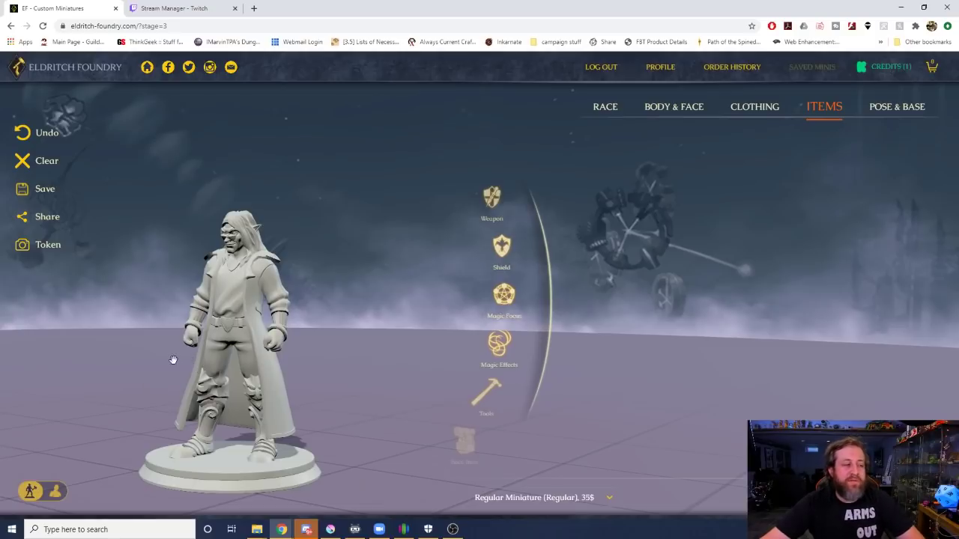
{"action": "left_click_drag", "start_coordinate": [124, 282], "coordinate": [571, 143]}
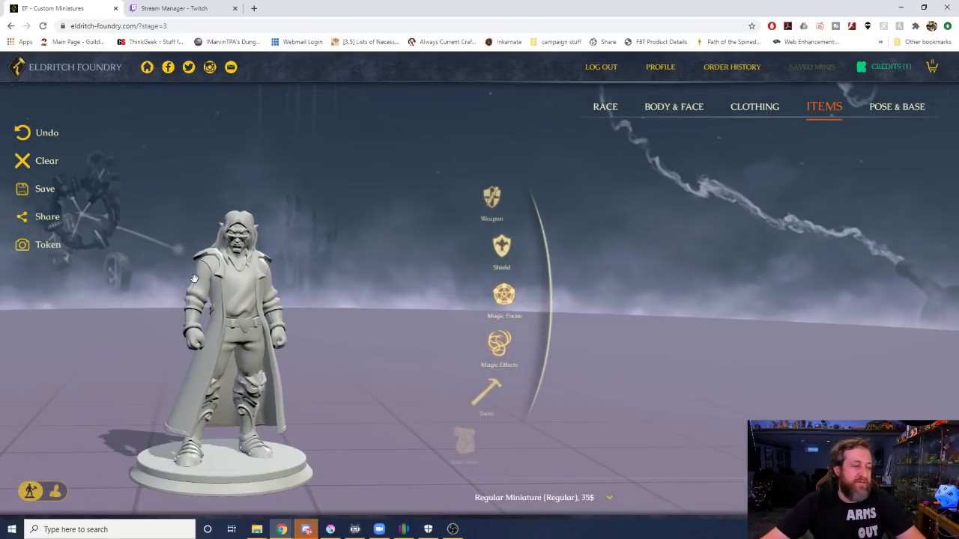
{"action": "left_click", "coordinate": [491, 197]}
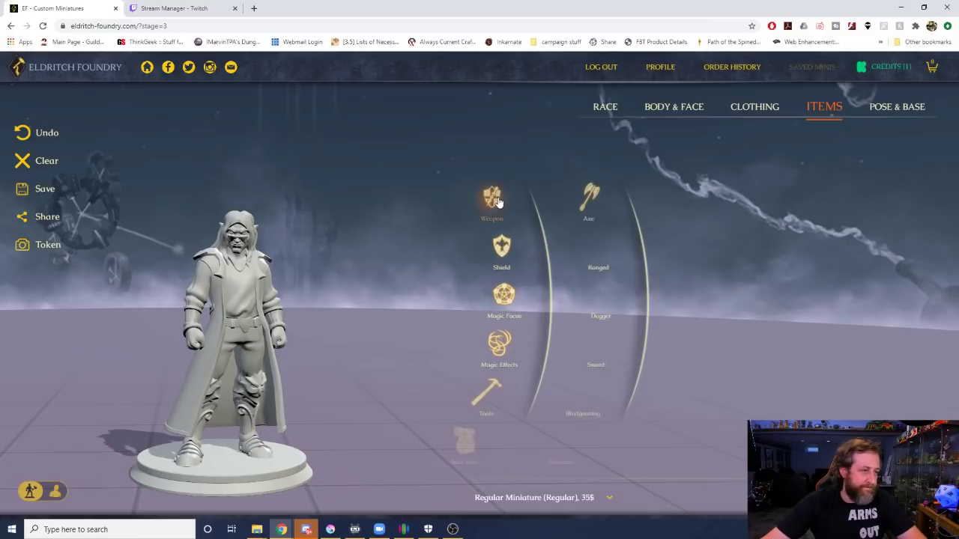
{"action": "scroll", "coordinate": [588, 324], "scroll_direction": "down", "scroll_amount": 2}
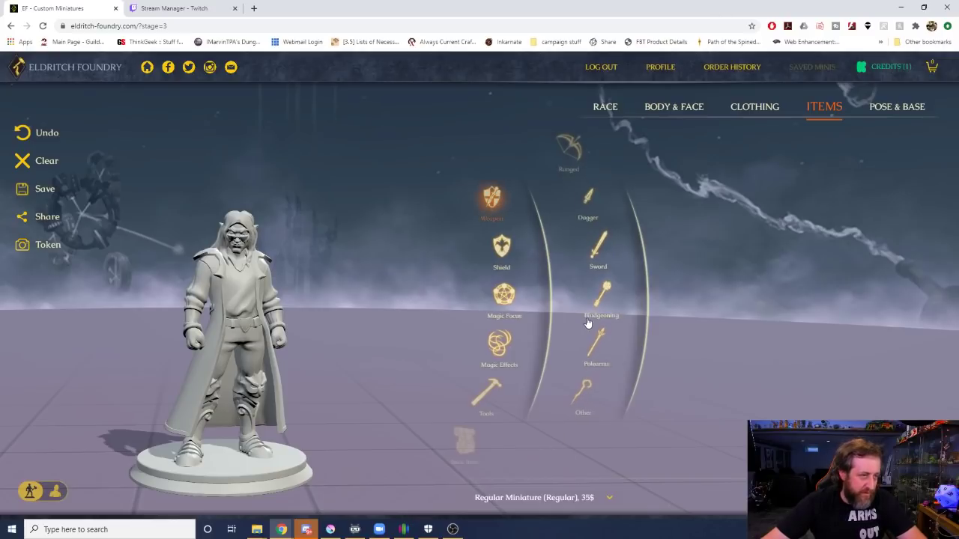
{"action": "scroll", "coordinate": [588, 323], "scroll_direction": "up", "scroll_amount": 2}
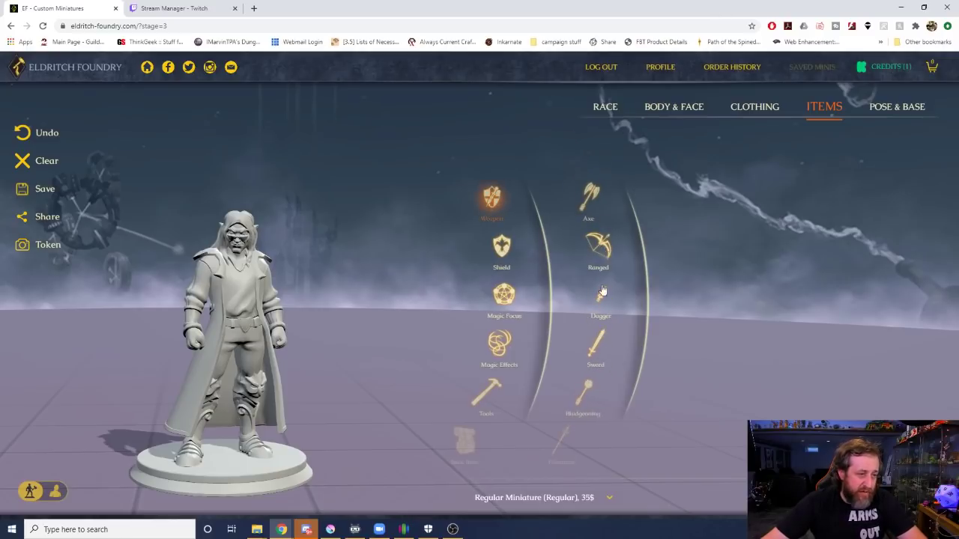
{"action": "scroll", "coordinate": [610, 291], "scroll_direction": "down", "scroll_amount": 1}
{"action": "scroll", "coordinate": [611, 291], "scroll_direction": "down", "scroll_amount": 1}
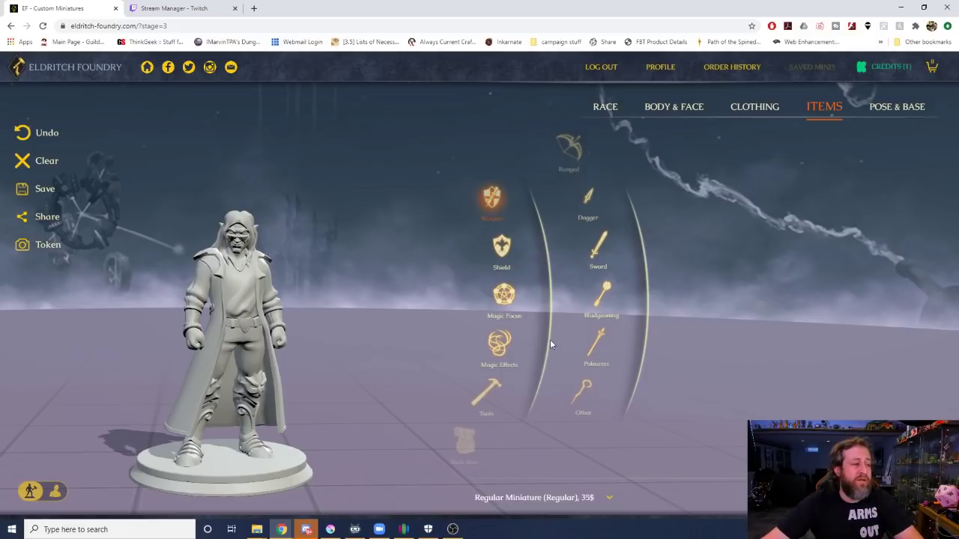
{"action": "scroll", "coordinate": [599, 316], "scroll_direction": "up", "scroll_amount": 2}
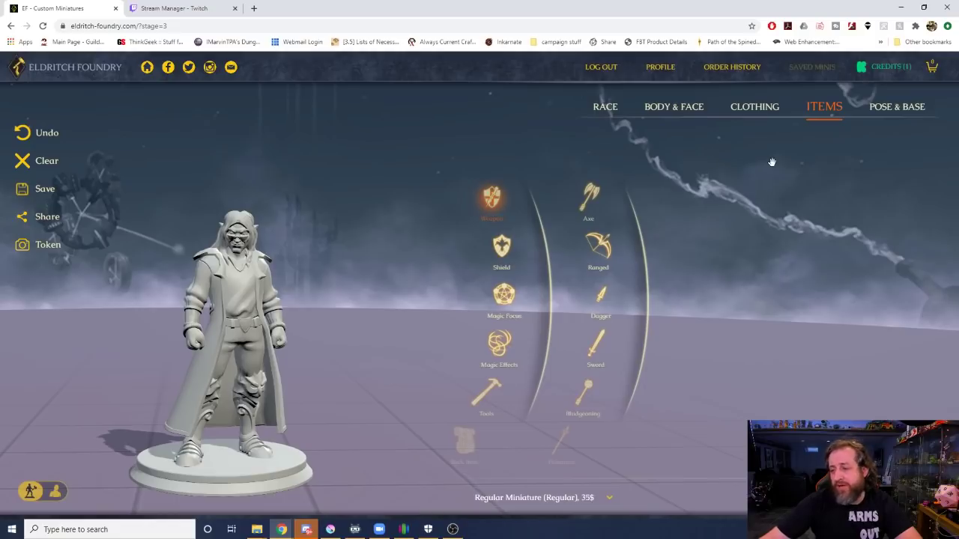
From the Sword category, try the large straight sword and the crescent-curved sword in the miniature's left hand, leaving that hand empty again.
{"action": "left_click", "coordinate": [598, 345]}
{"action": "left_click", "coordinate": [704, 188]}
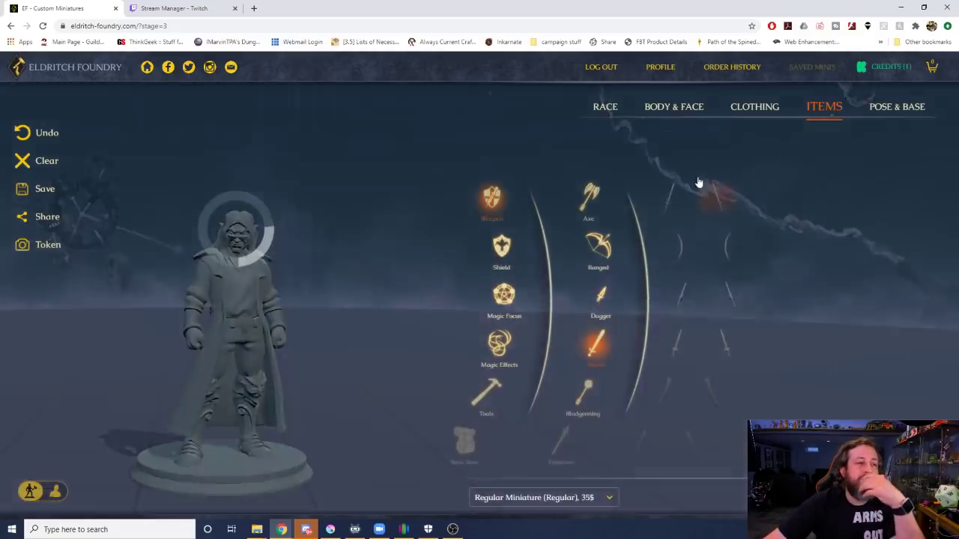
{"action": "left_click_drag", "start_coordinate": [277, 329], "coordinate": [341, 326]}
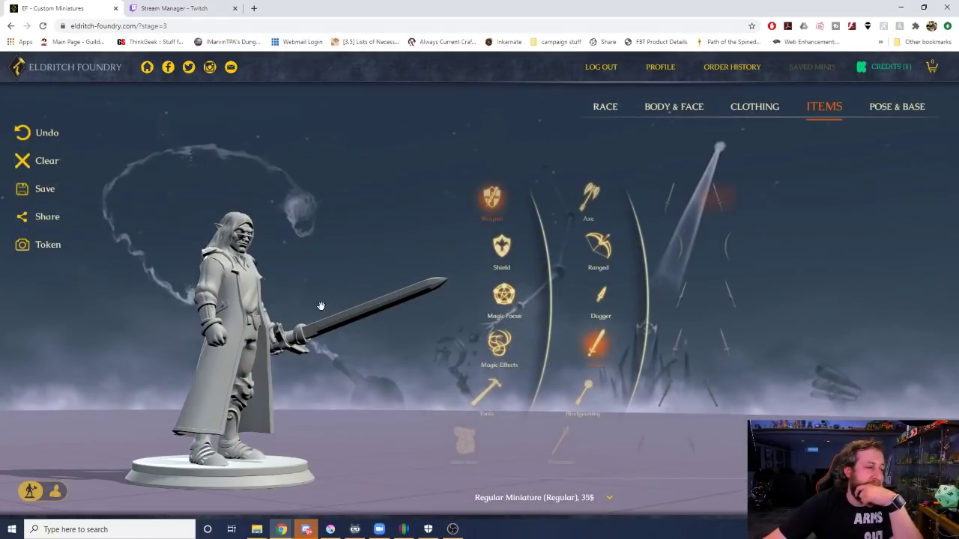
{"action": "left_click", "coordinate": [717, 240]}
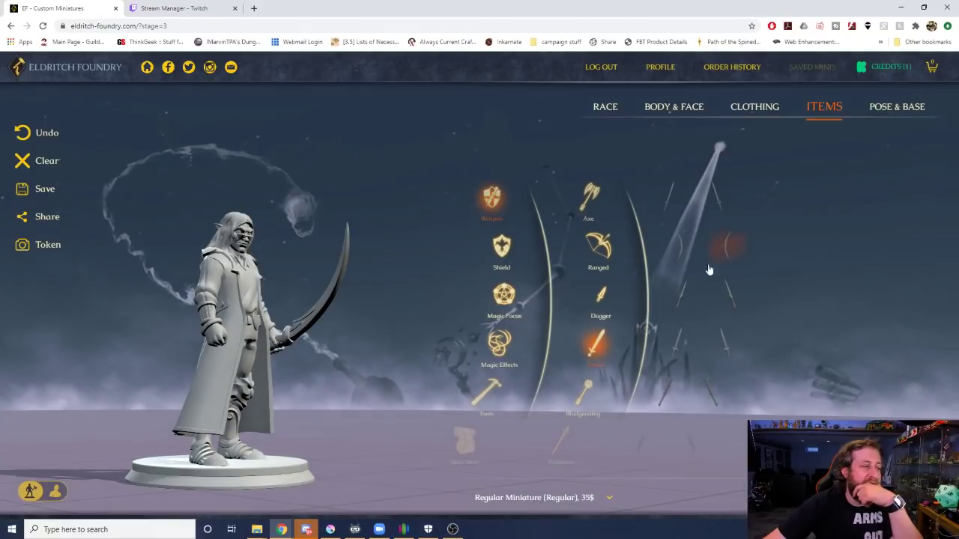
{"action": "left_click", "coordinate": [732, 245]}
{"action": "left_click_drag", "start_coordinate": [350, 279], "coordinate": [404, 296]}
Try the pommelled sword with the pointed guard and the ornate-hilted greatsword in the miniature's right hand, comparing them from behind.
{"action": "left_click", "coordinate": [686, 292]}
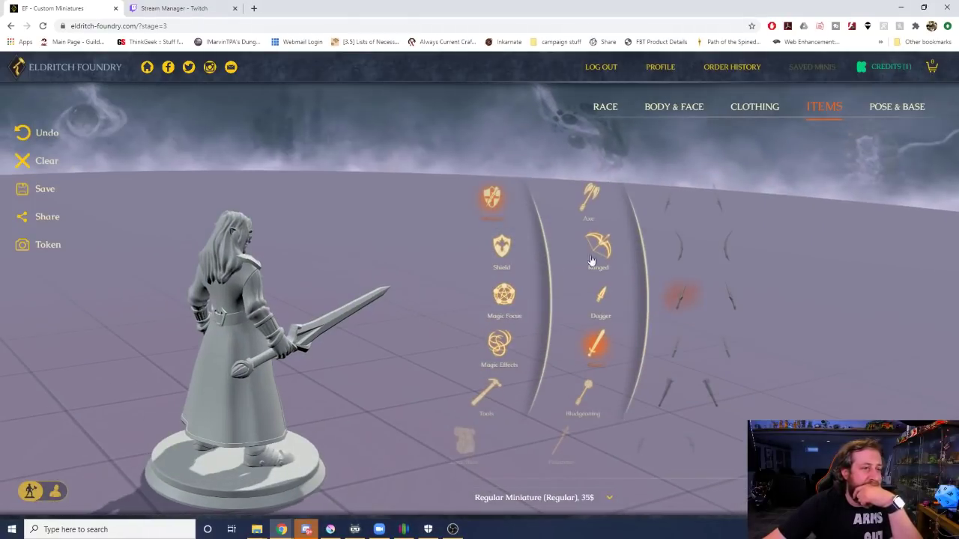
{"action": "left_click", "coordinate": [660, 200]}
{"action": "left_click_drag", "start_coordinate": [300, 380], "coordinate": [286, 403]}
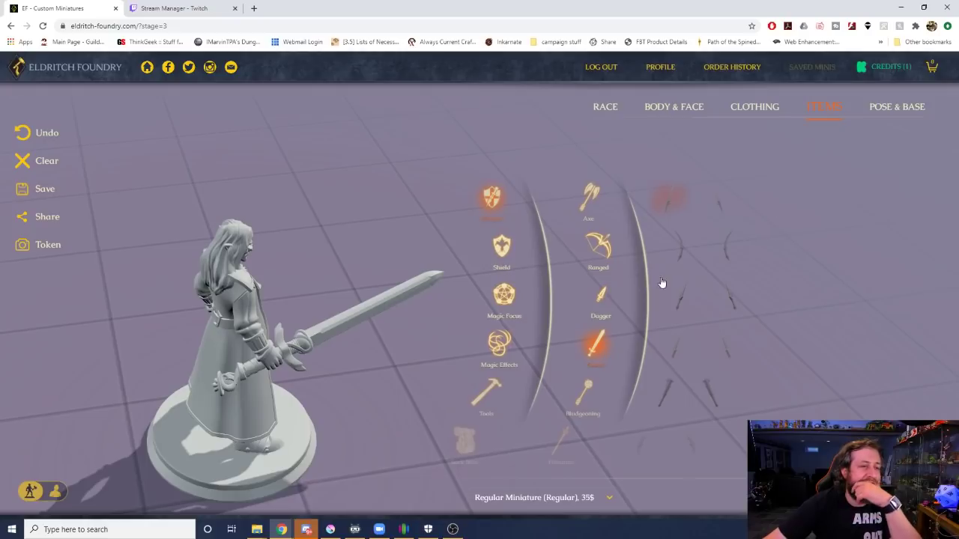
{"action": "left_click", "coordinate": [688, 256]}
{"action": "left_click_drag", "start_coordinate": [368, 322], "coordinate": [413, 285]}
{"action": "left_click", "coordinate": [676, 292]}
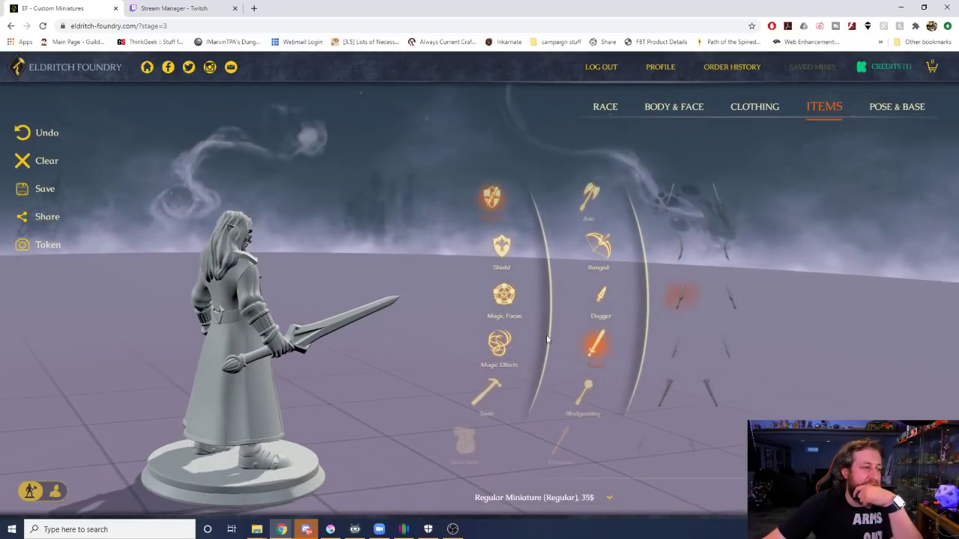
{"action": "left_click_drag", "start_coordinate": [349, 381], "coordinate": [333, 395]}
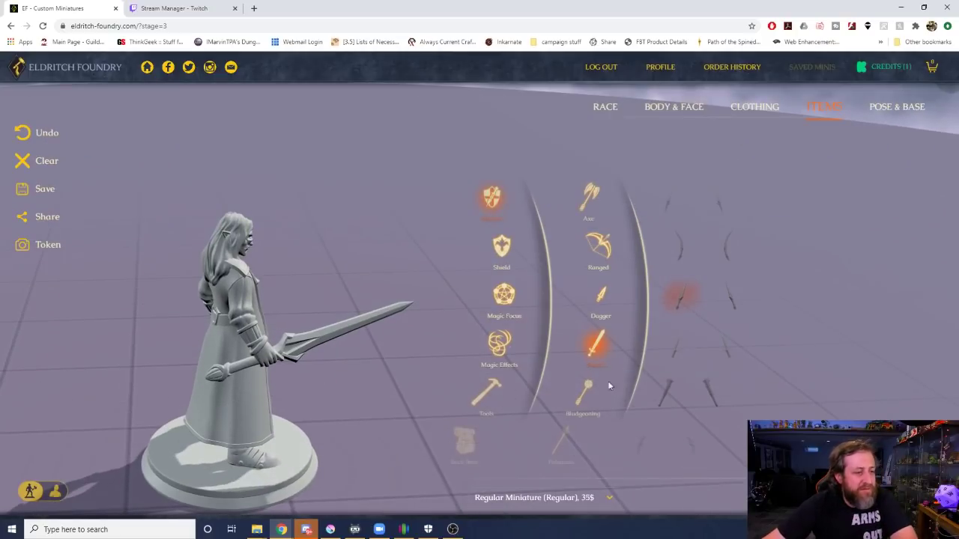
Try the plain cross-guard sword, the jagged cleaver, the double-bladed curved weapon and the broad chipped blade in the right hand.
{"action": "left_click", "coordinate": [664, 342]}
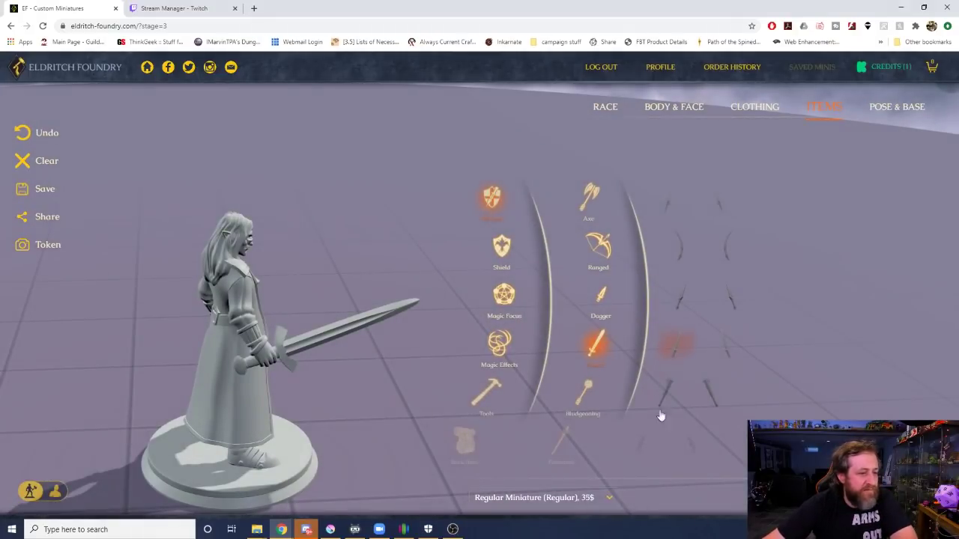
{"action": "left_click", "coordinate": [666, 397]}
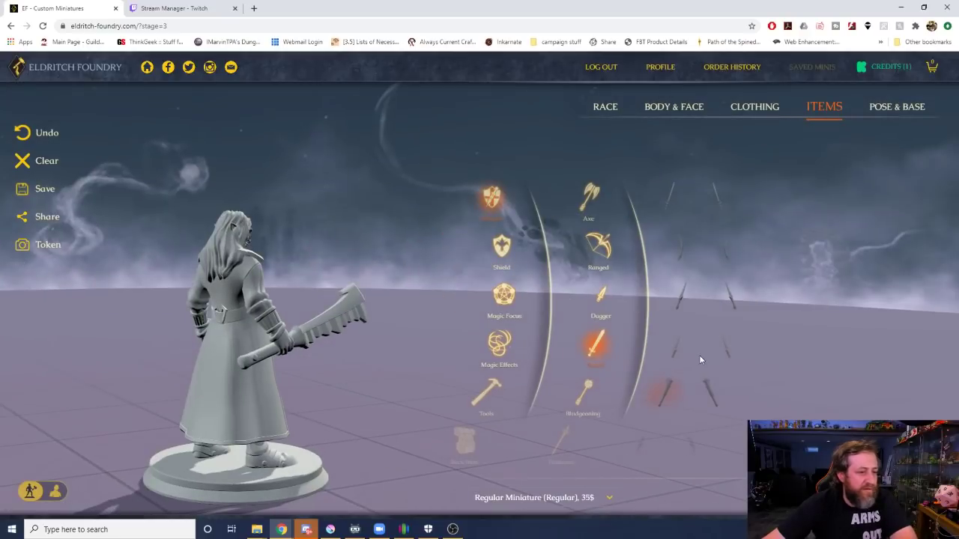
{"action": "left_click", "coordinate": [673, 334]}
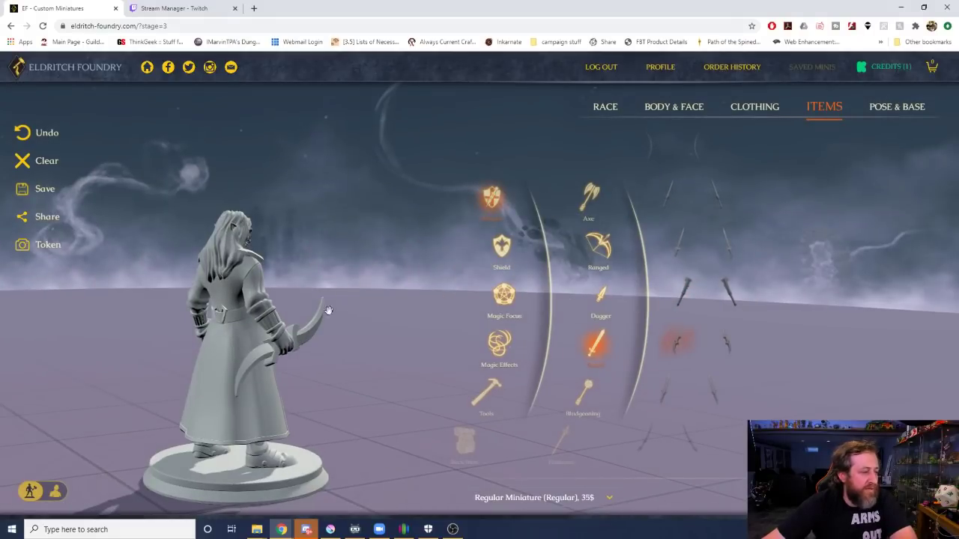
{"action": "left_click_drag", "start_coordinate": [328, 310], "coordinate": [262, 320]}
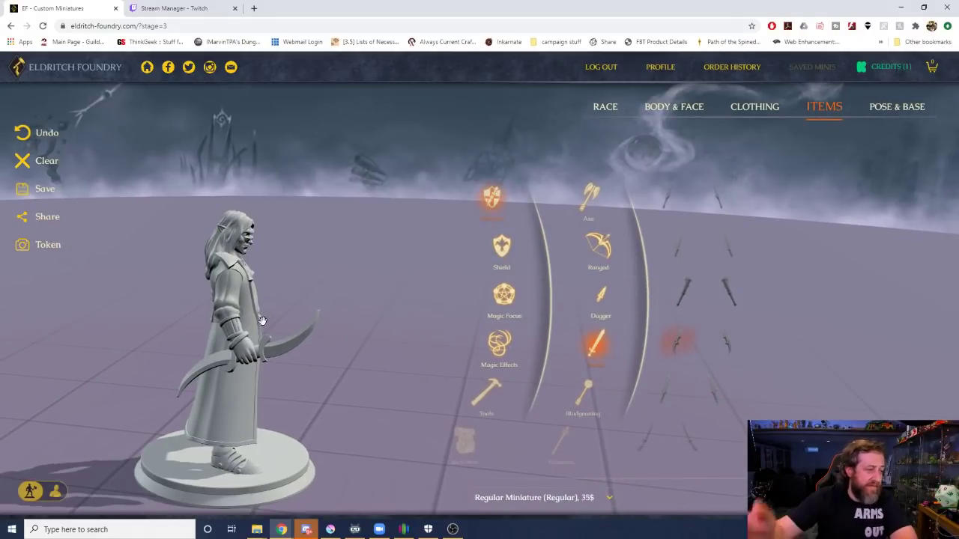
{"action": "left_click", "coordinate": [656, 393]}
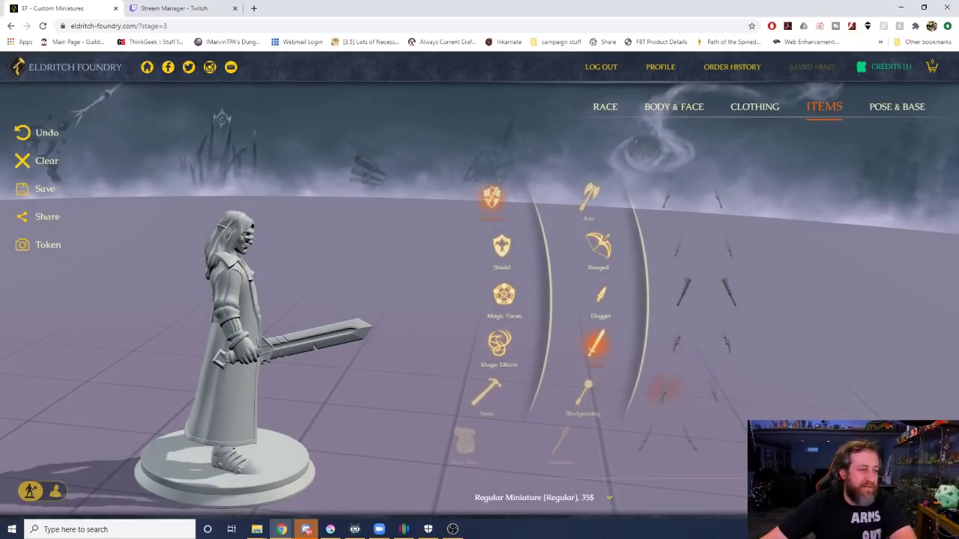
Try the long curved sword with the ornate carved hilt and the straight longsword with the round pommel in the right hand.
{"action": "left_click", "coordinate": [677, 342]}
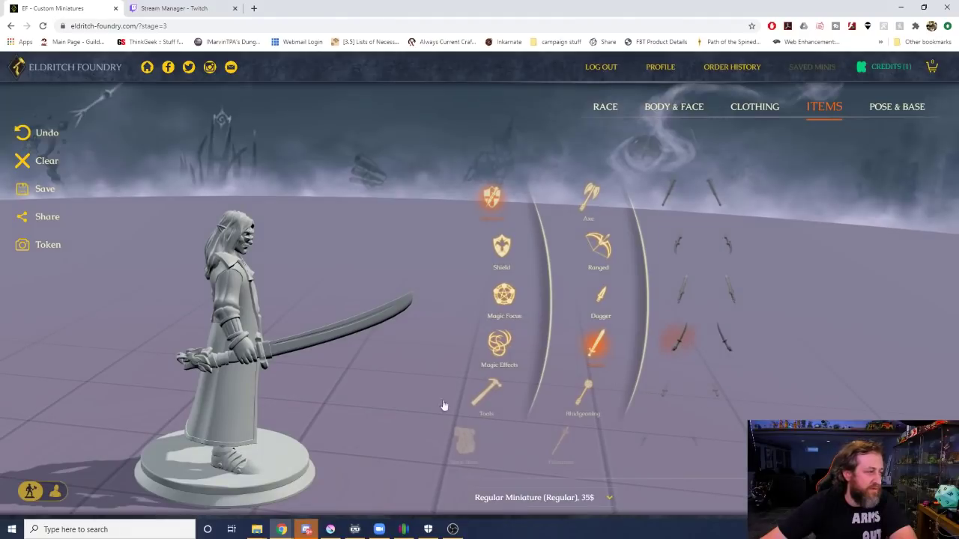
{"action": "left_click_drag", "start_coordinate": [443, 406], "coordinate": [227, 347]}
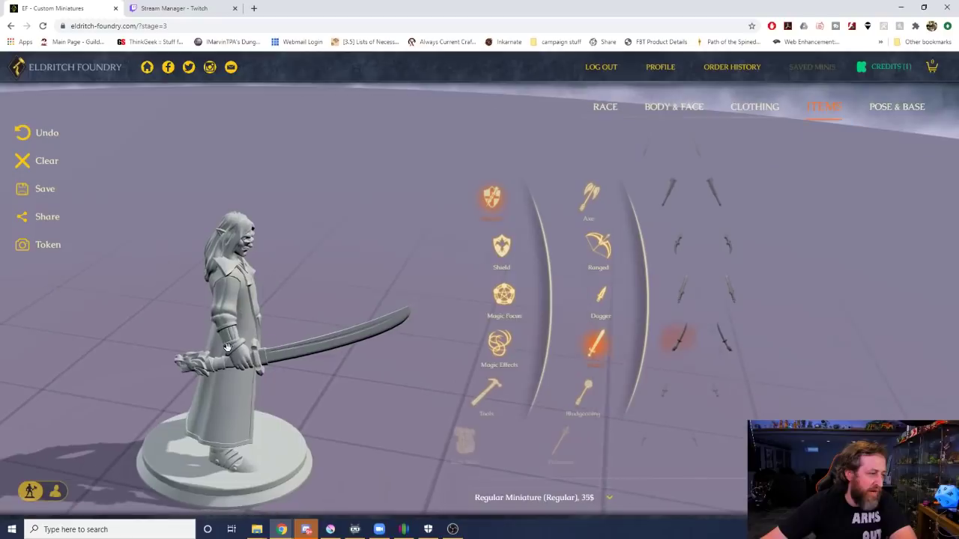
{"action": "left_click", "coordinate": [671, 386]}
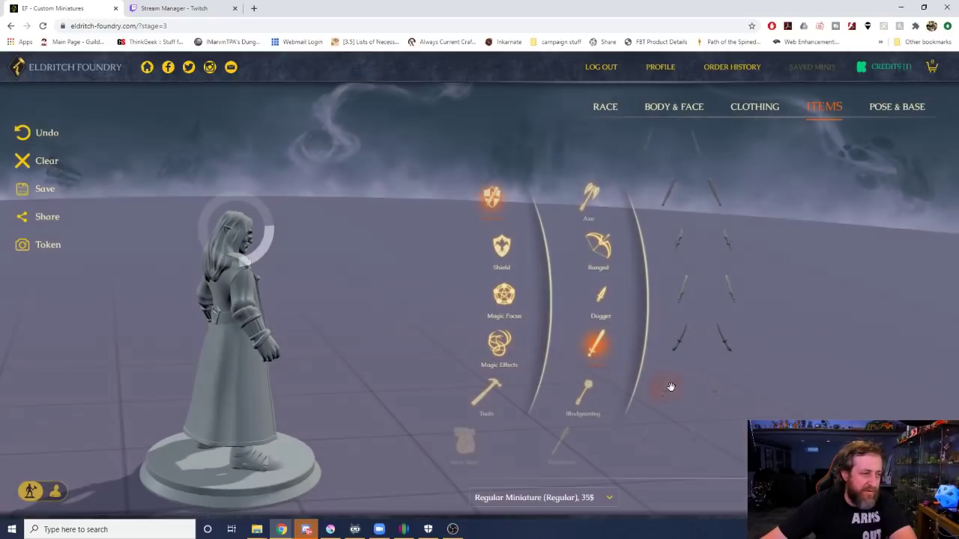
{"action": "left_click_drag", "start_coordinate": [319, 384], "coordinate": [293, 390]}
{"action": "mouse_move", "coordinate": [311, 394]}
{"action": "left_mouse_down"}
{"action": "mouse_move", "coordinate": [343, 401]}
{"action": "mouse_move", "coordinate": [313, 391]}
{"action": "left_mouse_up"}
{"action": "scroll", "coordinate": [697, 392], "scroll_direction": "down", "scroll_amount": 2}
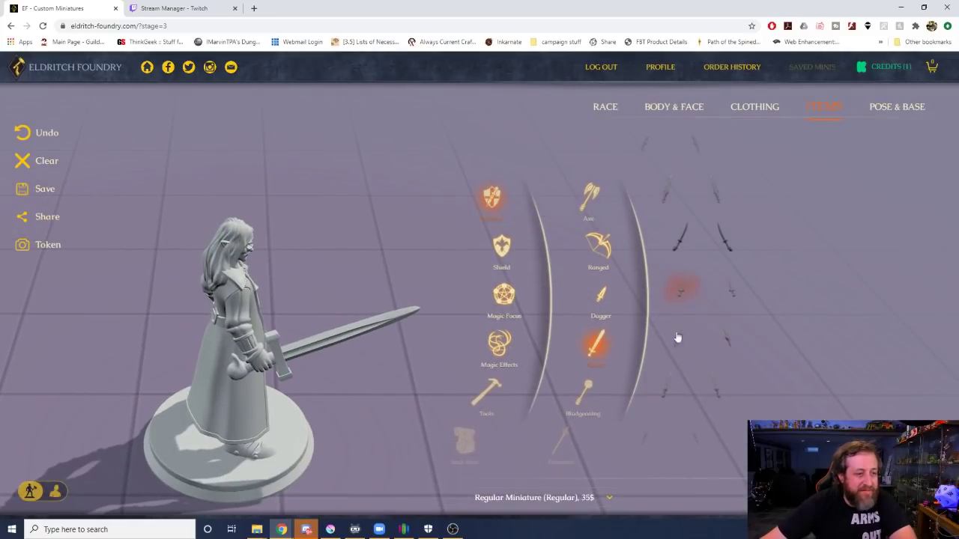
Try the large studded sword with the toothed back edge and the short leaf-shaped sword in the right hand.
{"action": "left_click", "coordinate": [677, 312]}
{"action": "left_click", "coordinate": [677, 335]}
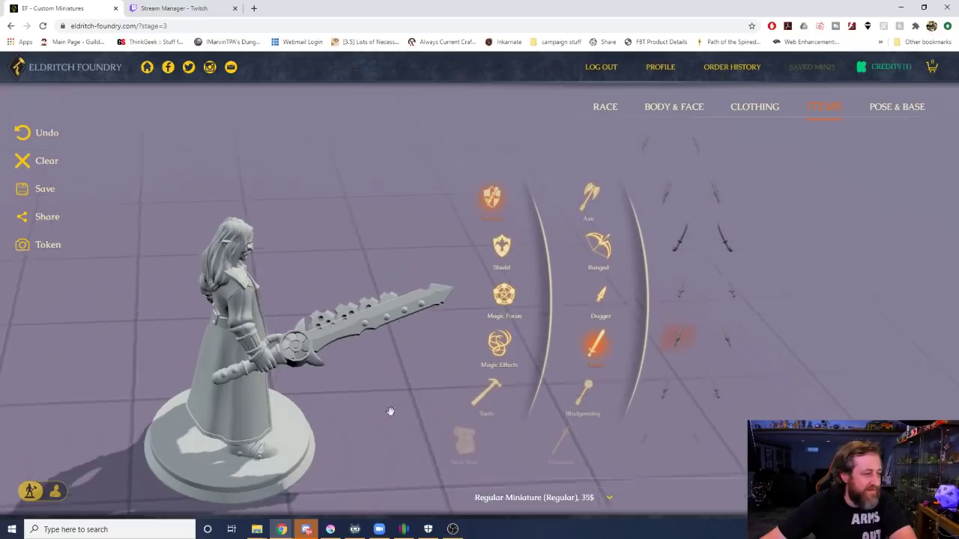
{"action": "left_click_drag", "start_coordinate": [391, 411], "coordinate": [337, 414]}
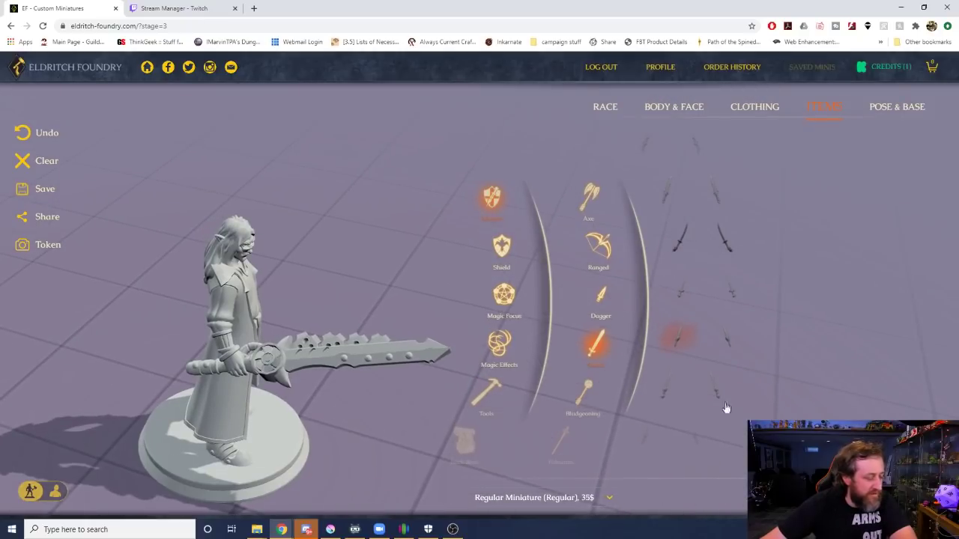
{"action": "left_click", "coordinate": [661, 393]}
{"action": "left_click_drag", "start_coordinate": [280, 355], "coordinate": [362, 373]}
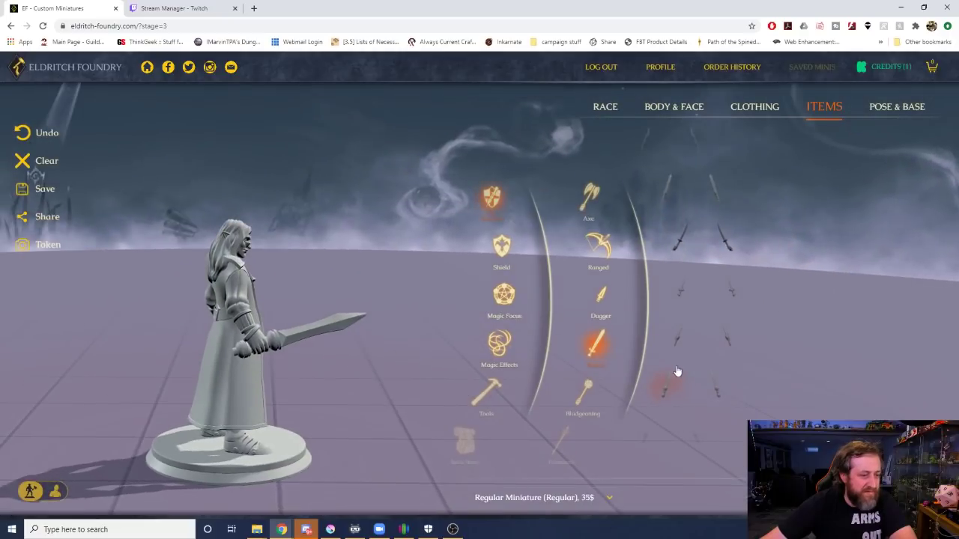
Try the gear-guard sword, the slim longsword and the two wide spiked blades in the right hand.
{"action": "left_click", "coordinate": [674, 383]}
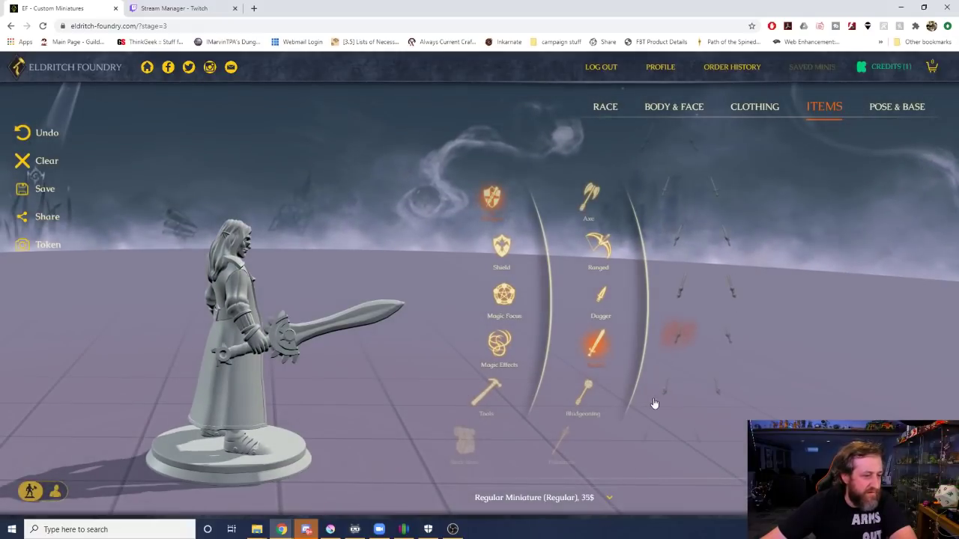
{"action": "left_click", "coordinate": [657, 400]}
{"action": "left_click", "coordinate": [676, 324]}
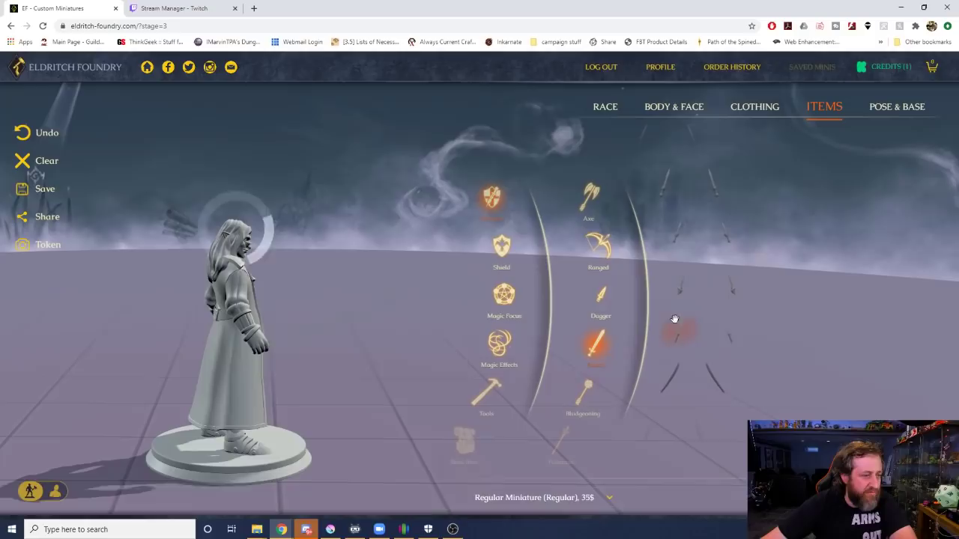
{"action": "left_click", "coordinate": [683, 382]}
{"action": "left_click", "coordinate": [665, 385]}
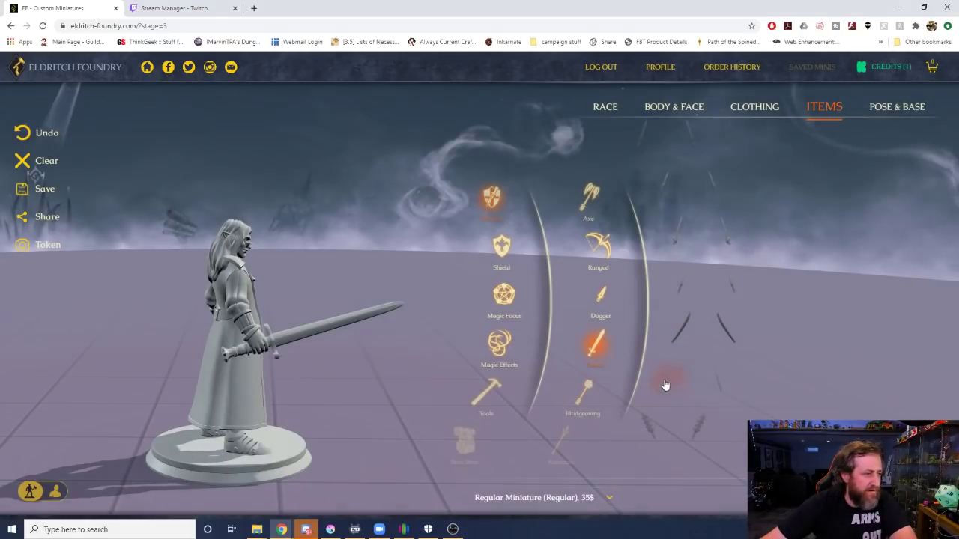
{"action": "left_click", "coordinate": [676, 325]}
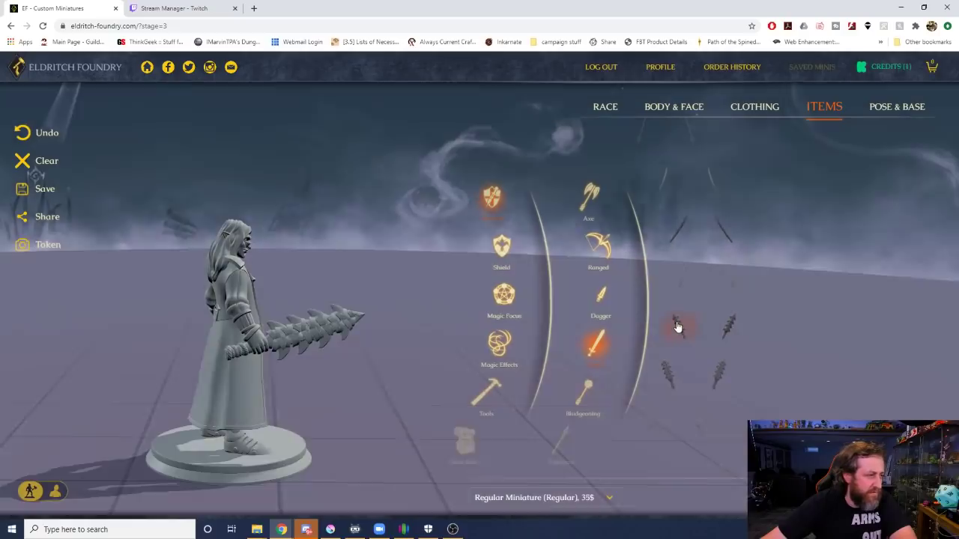
{"action": "scroll", "coordinate": [677, 379], "scroll_direction": "down", "scroll_amount": 1}
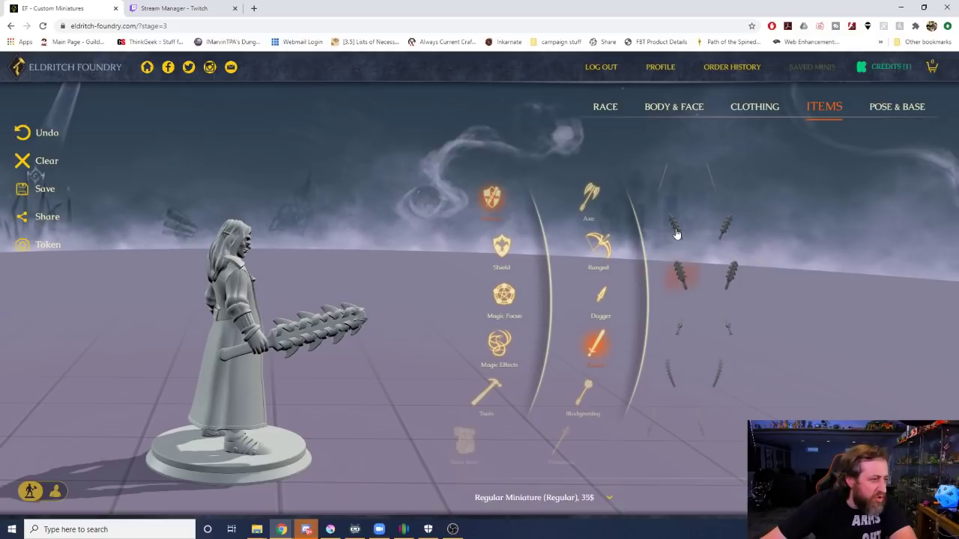
Try the curved toothed blade, then equip the right hand with the curved scimitar that has a flared tip.
{"action": "left_click", "coordinate": [669, 371]}
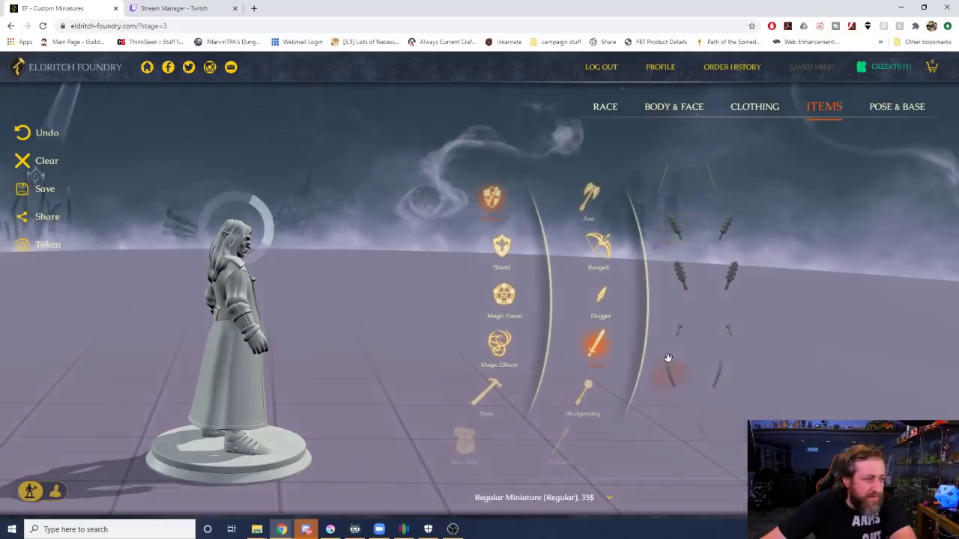
{"action": "left_click_drag", "start_coordinate": [332, 353], "coordinate": [278, 319]}
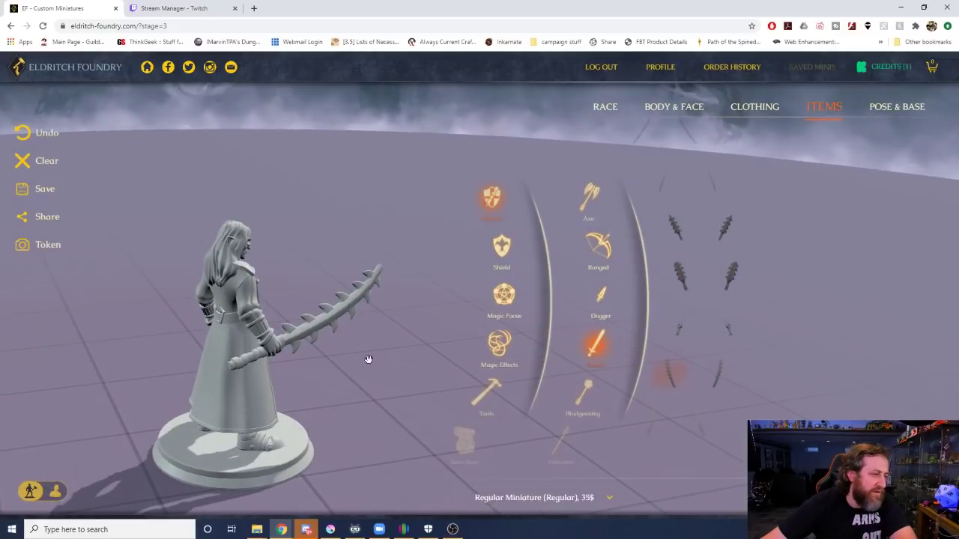
{"action": "left_click", "coordinate": [652, 433]}
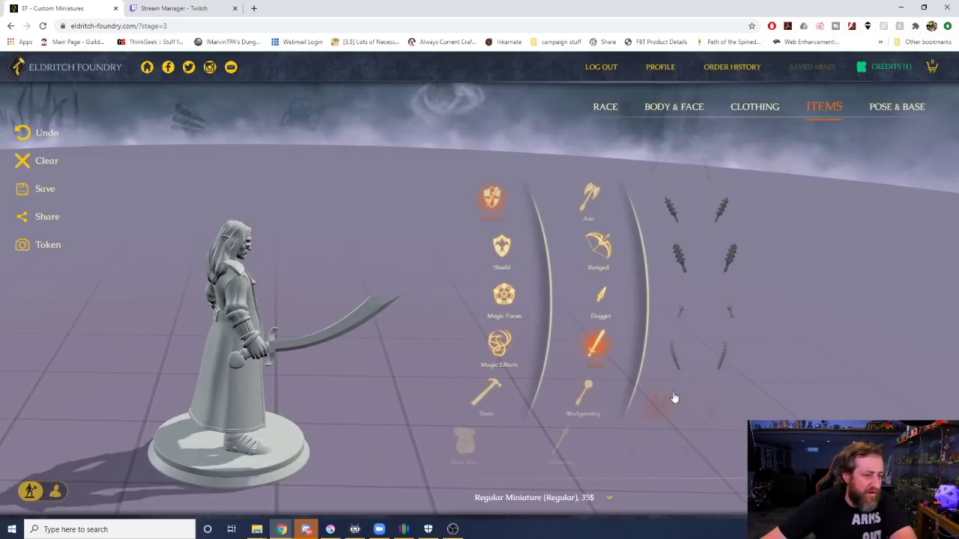
Try the wrapped shark-headed sword and the fish-tail-pommel sword with the winged guard in the right hand.
{"action": "left_click", "coordinate": [672, 389]}
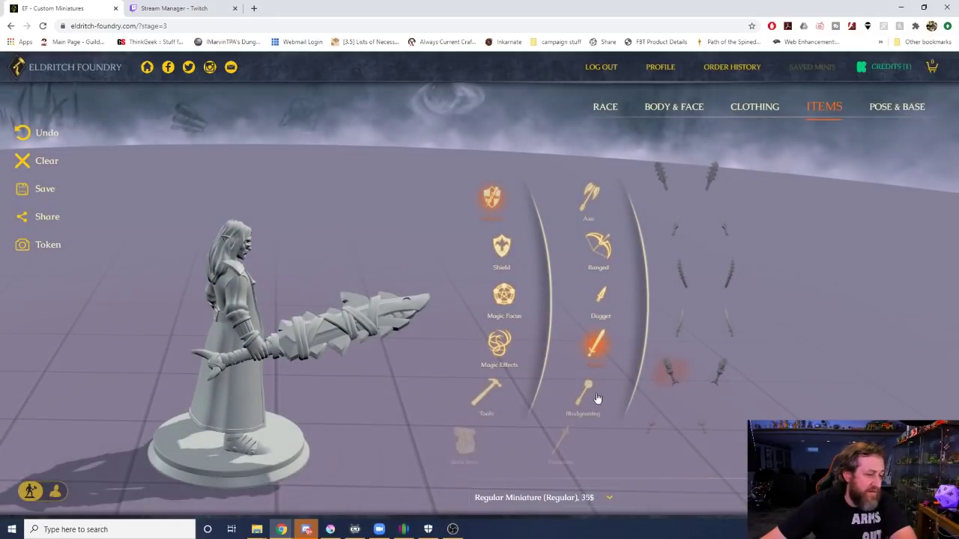
{"action": "left_click", "coordinate": [652, 427]}
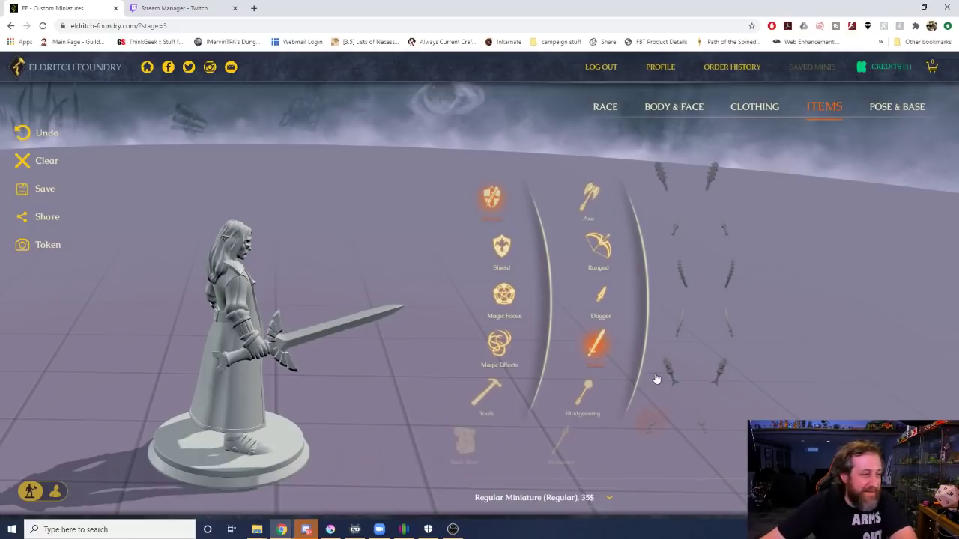
{"action": "left_click_drag", "start_coordinate": [410, 339], "coordinate": [307, 342]}
{"action": "left_click_drag", "start_coordinate": [293, 386], "coordinate": [272, 361]}
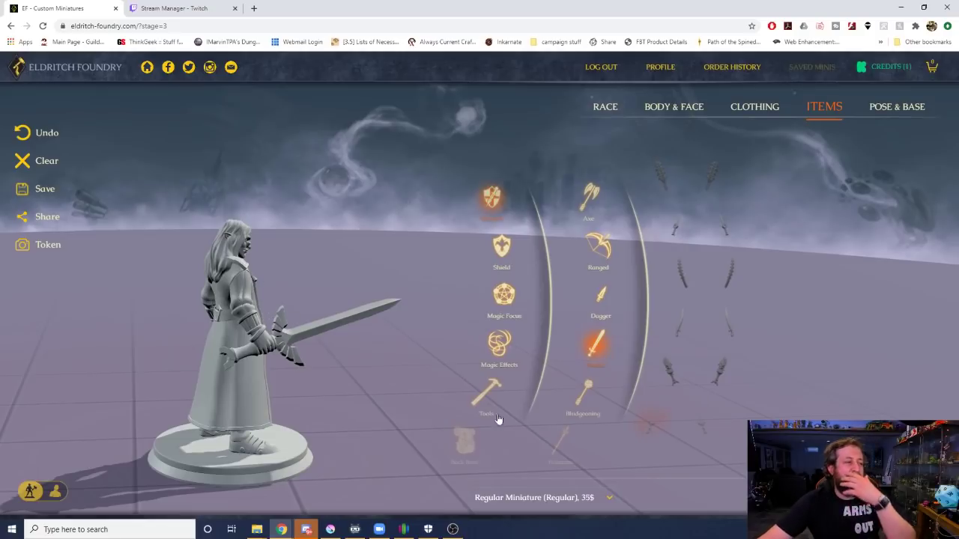
Try the plain longsword, the curved gear-guard blade and the heavy serrated sword in the right hand.
{"action": "scroll", "coordinate": [652, 386], "scroll_direction": "down", "scroll_amount": 1}
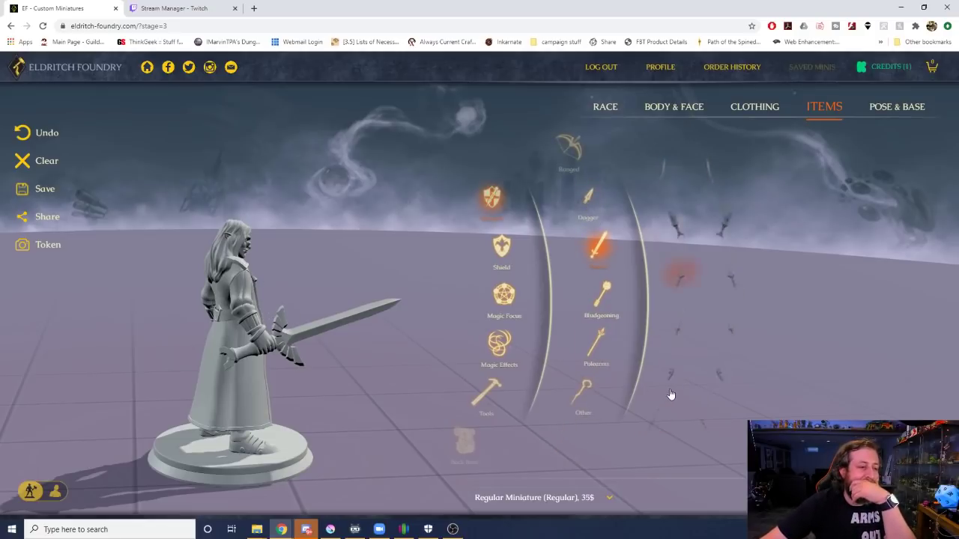
{"action": "left_click", "coordinate": [674, 276]}
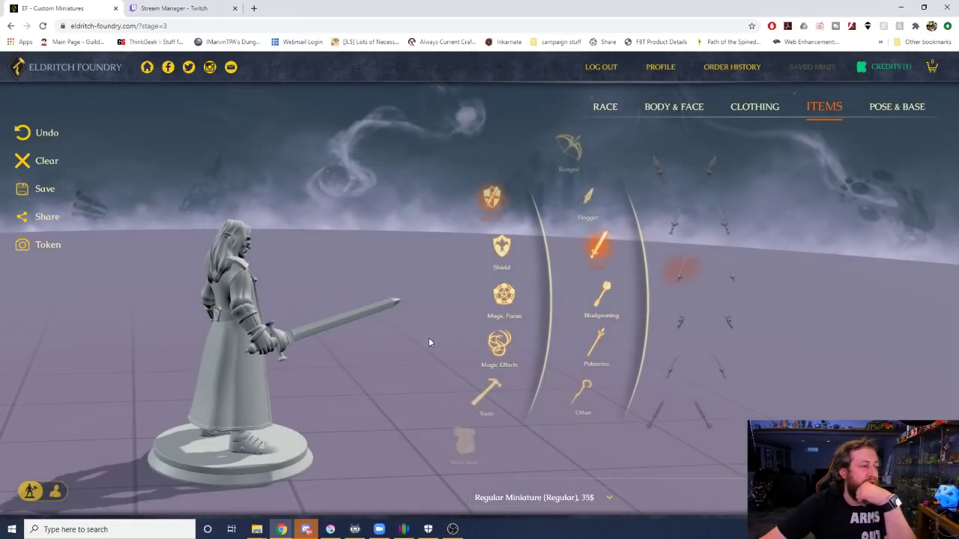
{"action": "left_click_drag", "start_coordinate": [371, 339], "coordinate": [349, 324]}
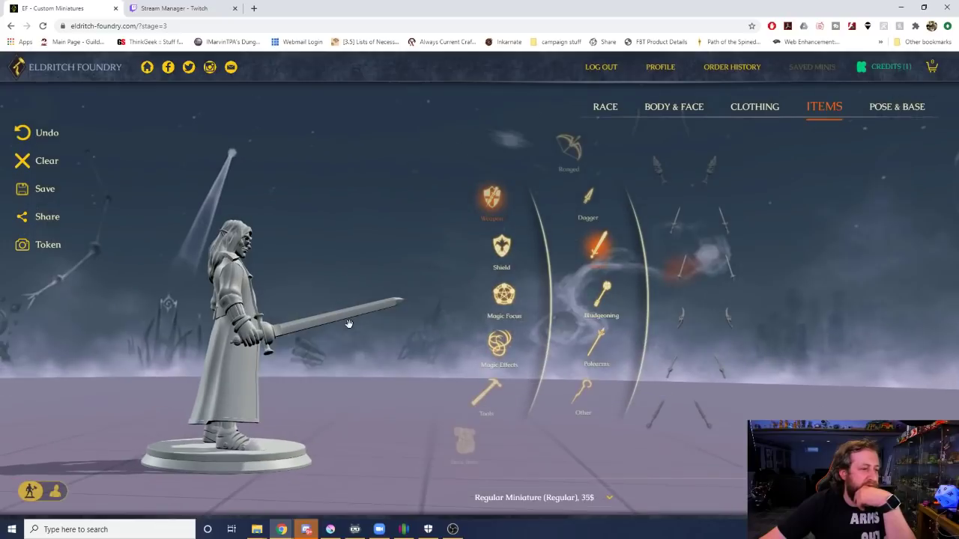
{"action": "left_click", "coordinate": [681, 318]}
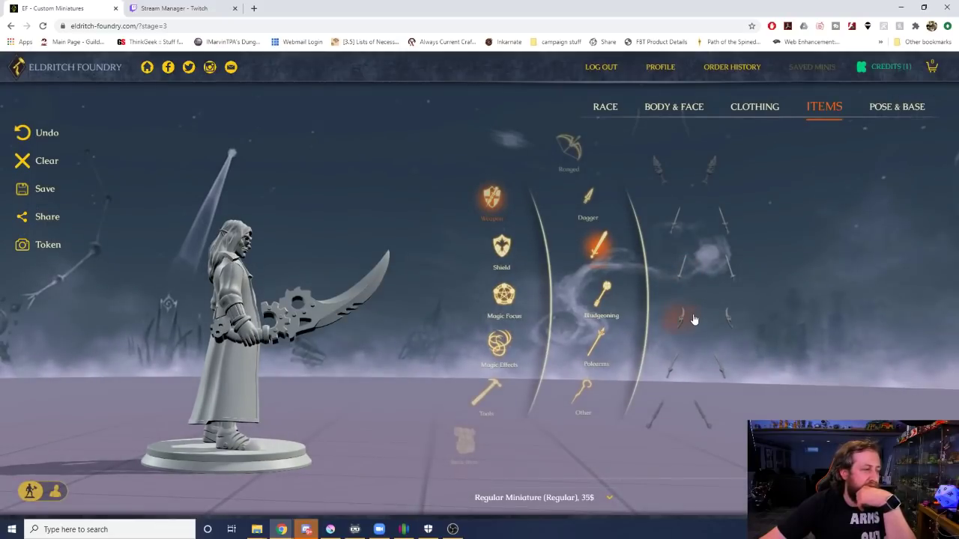
{"action": "left_click", "coordinate": [681, 379]}
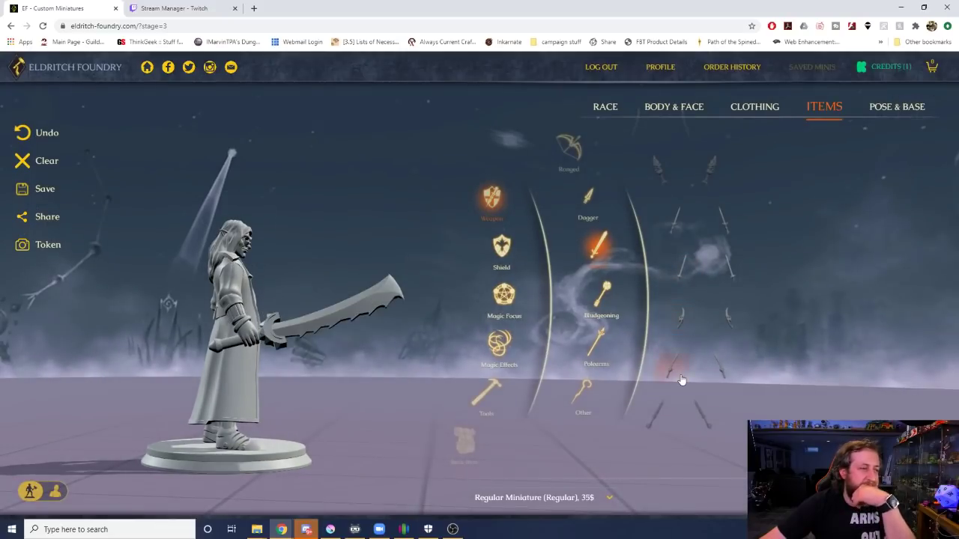
Compare the serrated sword with the leaf-shaped sword that has a gear pommel, settling on the leaf-shaped one.
{"action": "left_click", "coordinate": [652, 416]}
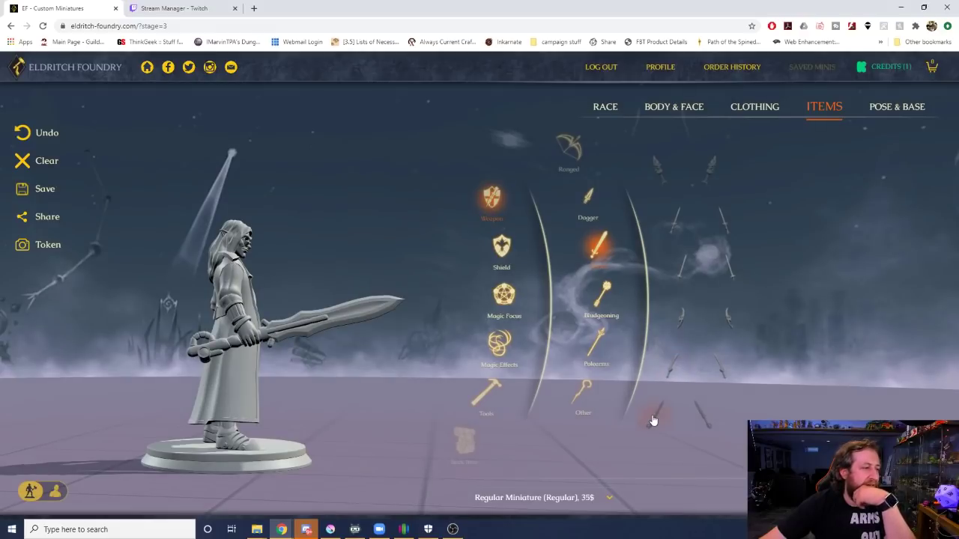
{"action": "left_click", "coordinate": [678, 366]}
{"action": "left_click_drag", "start_coordinate": [414, 361], "coordinate": [584, 436]}
{"action": "left_click", "coordinate": [667, 422]}
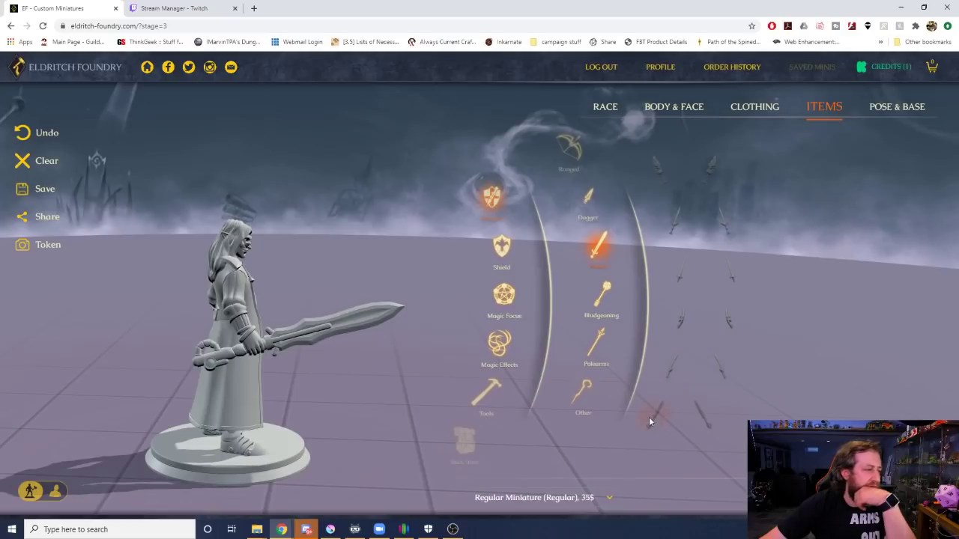
{"action": "left_click_drag", "start_coordinate": [397, 381], "coordinate": [367, 392]}
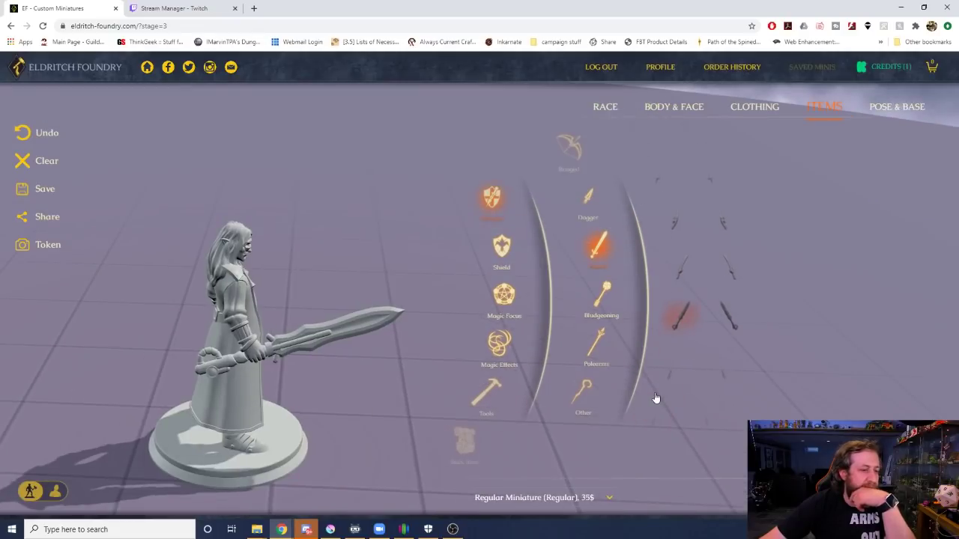
Try the broadsword with the large round pommel and the straight sword with the hooked pommel in the right hand.
{"action": "left_click", "coordinate": [668, 370]}
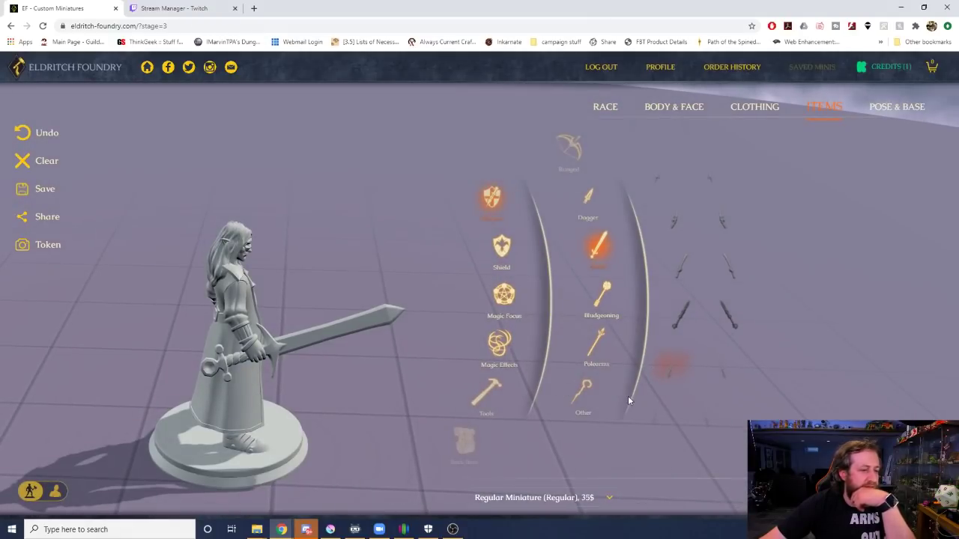
{"action": "left_click", "coordinate": [656, 414]}
{"action": "left_click_drag", "start_coordinate": [284, 328], "coordinate": [216, 351]}
{"action": "left_click_drag", "start_coordinate": [356, 335], "coordinate": [353, 340]}
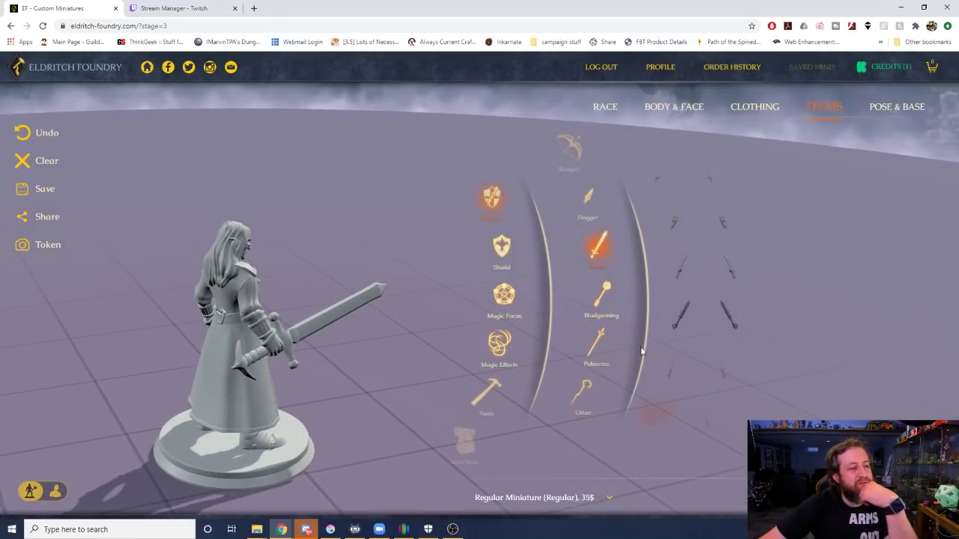
Try the jagged lightning-shaped sword and the extra-long sword with the curled guard in the right hand.
{"action": "scroll", "coordinate": [665, 333], "scroll_direction": "down", "scroll_amount": 3}
{"action": "left_click", "coordinate": [669, 315]}
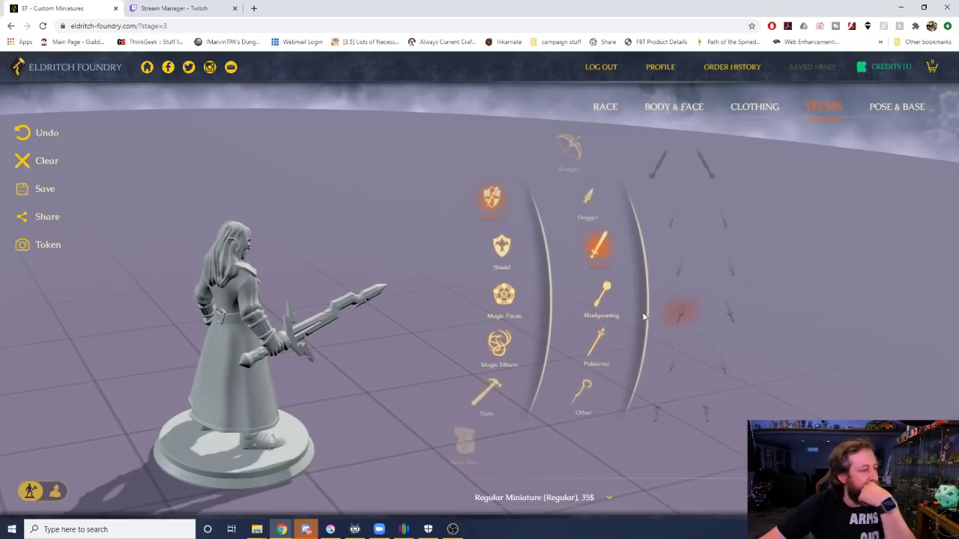
{"action": "left_click_drag", "start_coordinate": [406, 335], "coordinate": [277, 353]}
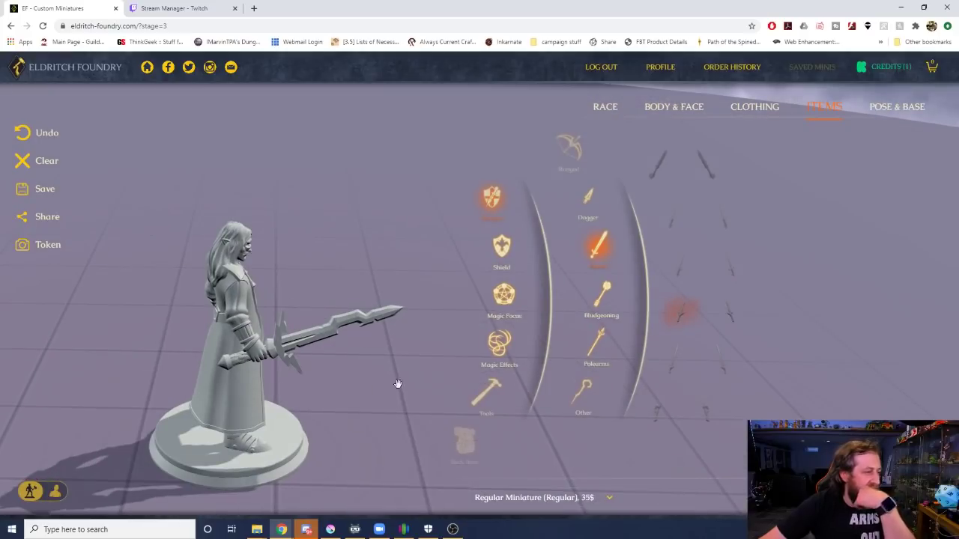
{"action": "left_click", "coordinate": [684, 350]}
{"action": "mouse_move", "coordinate": [314, 302]}
{"action": "left_mouse_down"}
{"action": "mouse_move", "coordinate": [316, 342]}
{"action": "mouse_move", "coordinate": [306, 303]}
{"action": "left_mouse_up"}
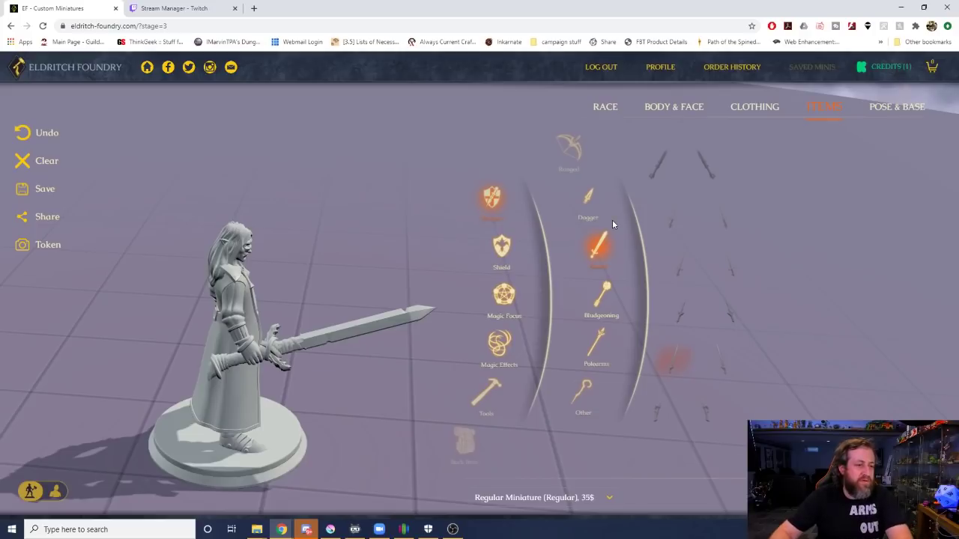
Try the wrapped square-ended blade, the longsword with the branching guard and the next sword in the list.
{"action": "left_click", "coordinate": [665, 406]}
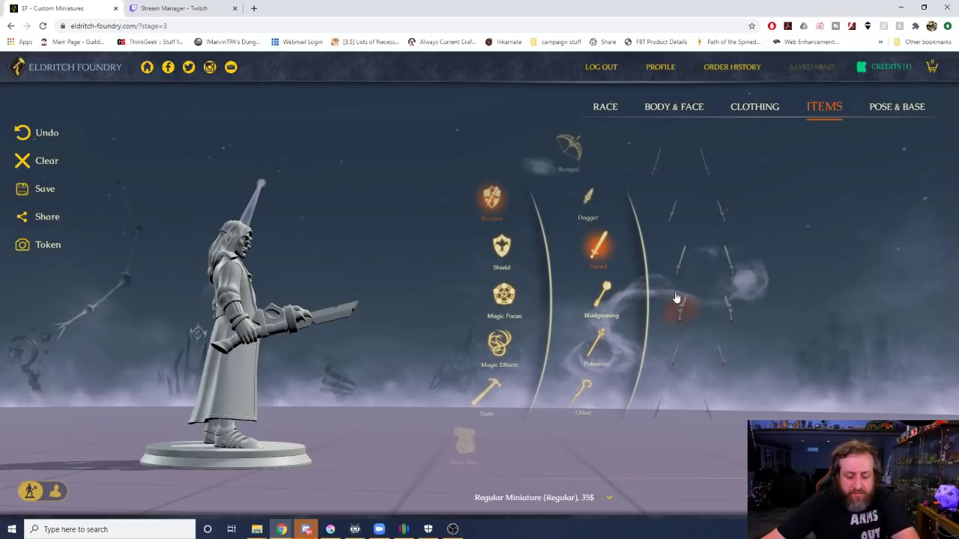
{"action": "left_click", "coordinate": [677, 353]}
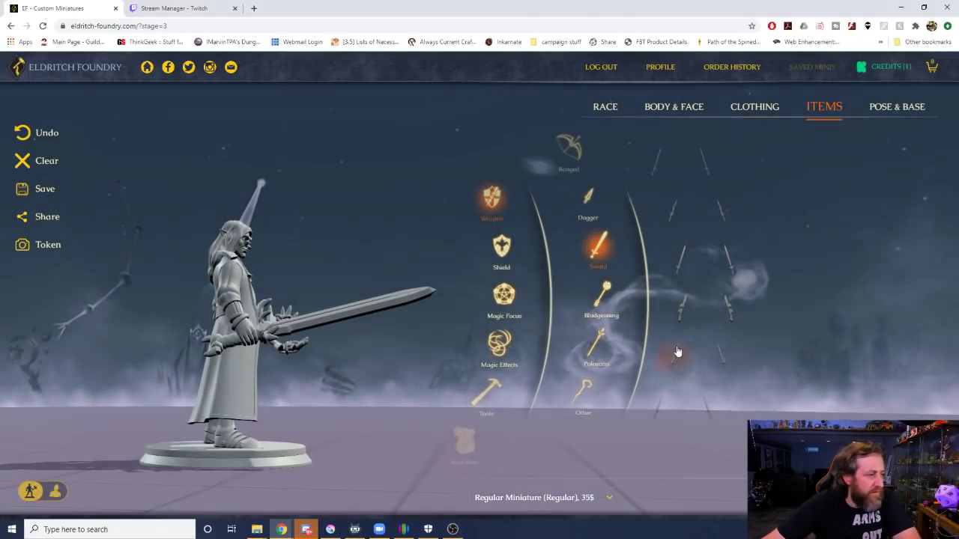
{"action": "left_click_drag", "start_coordinate": [277, 294], "coordinate": [296, 291]}
{"action": "scroll", "coordinate": [661, 370], "scroll_direction": "down", "scroll_amount": 1}
{"action": "left_click", "coordinate": [670, 396]}
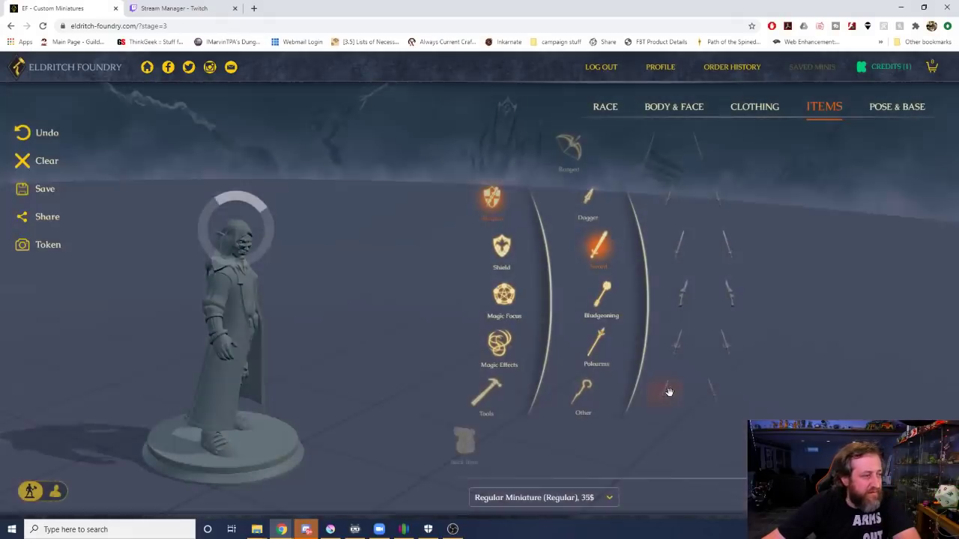
{"action": "left_click_drag", "start_coordinate": [303, 362], "coordinate": [408, 341]}
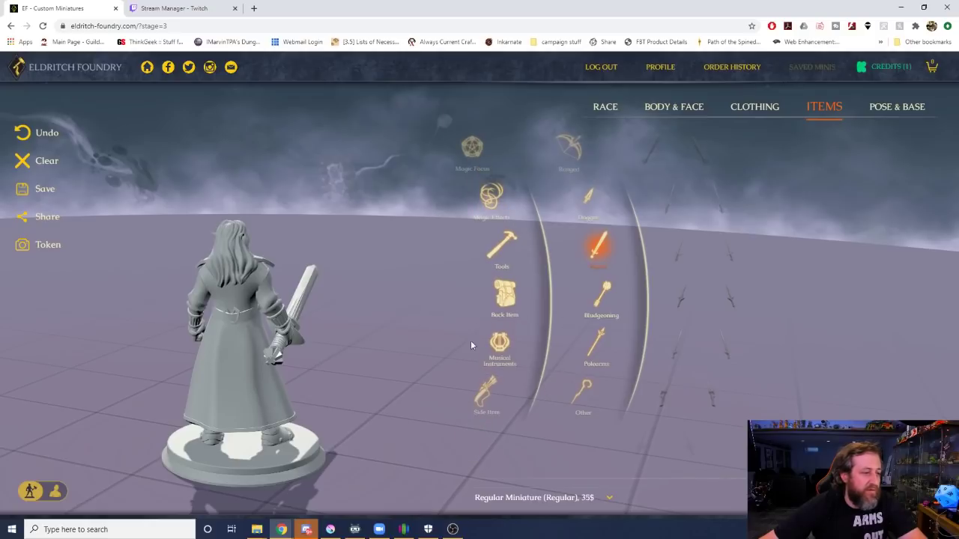
Try the horn, the throwing star, the short handheld item and the candy cane from the other weapons.
{"action": "left_click", "coordinate": [585, 410]}
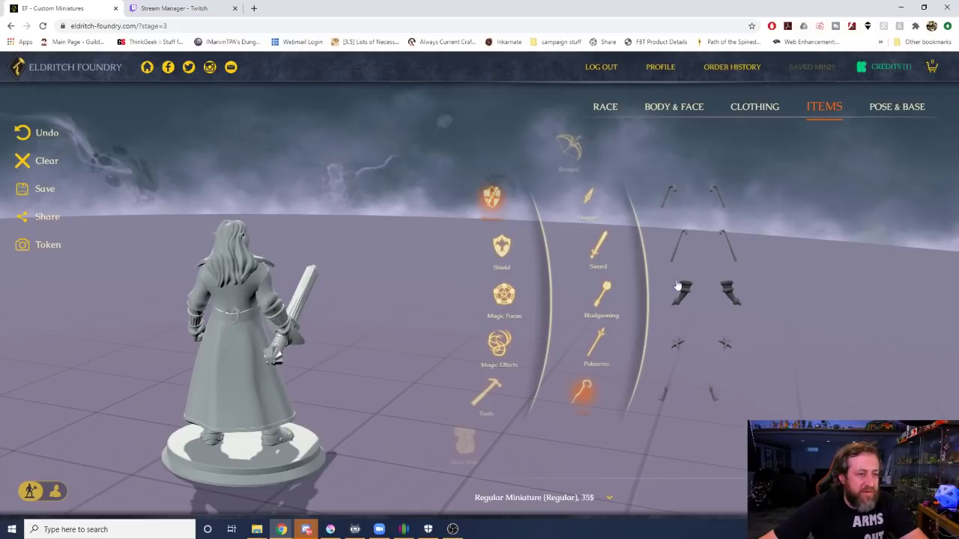
{"action": "left_click", "coordinate": [677, 287]}
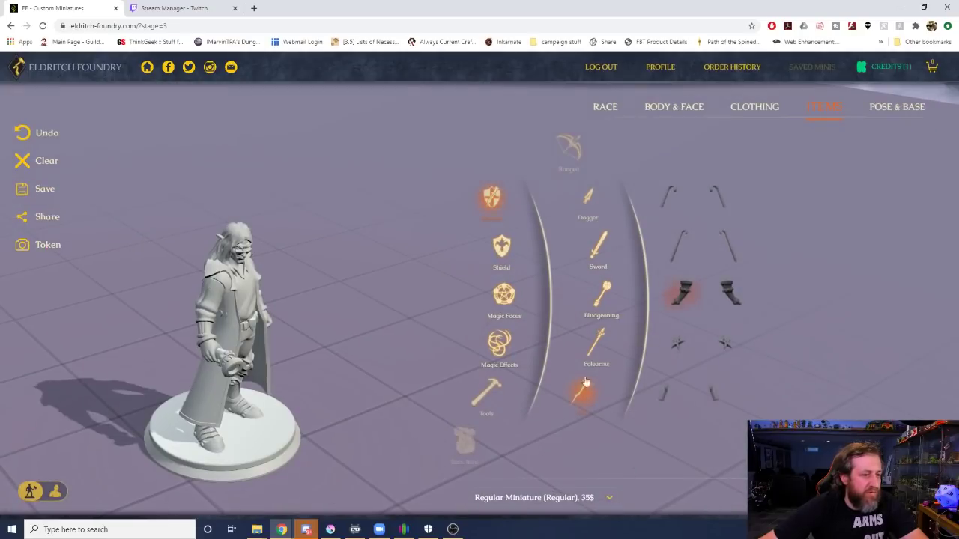
{"action": "left_click", "coordinate": [684, 343]}
{"action": "left_click", "coordinate": [677, 395]}
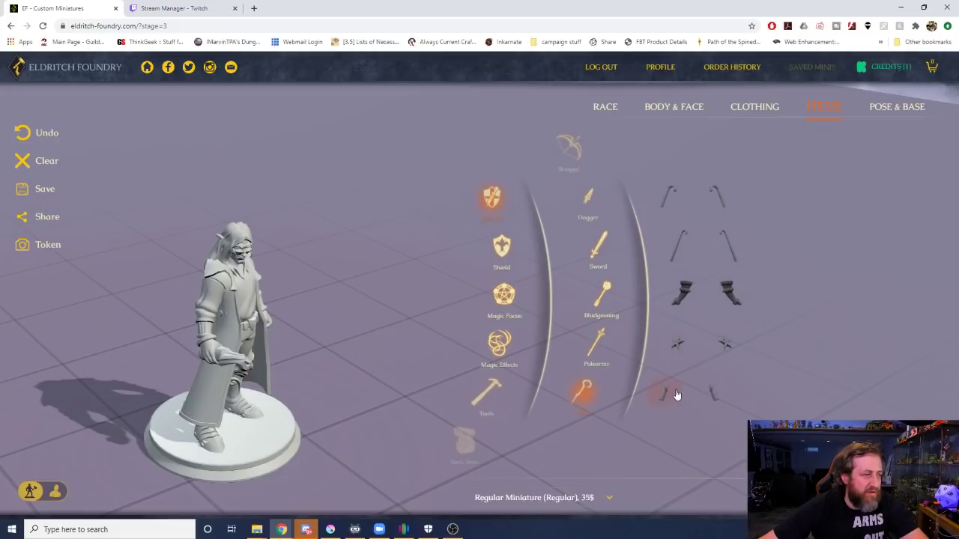
{"action": "left_click", "coordinate": [669, 197]}
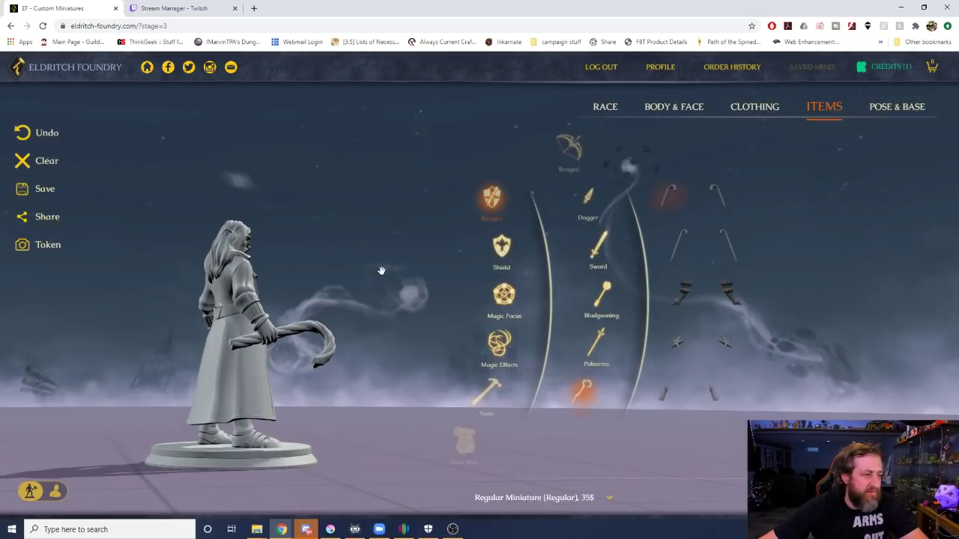
{"action": "left_click_drag", "start_coordinate": [382, 270], "coordinate": [385, 309]}
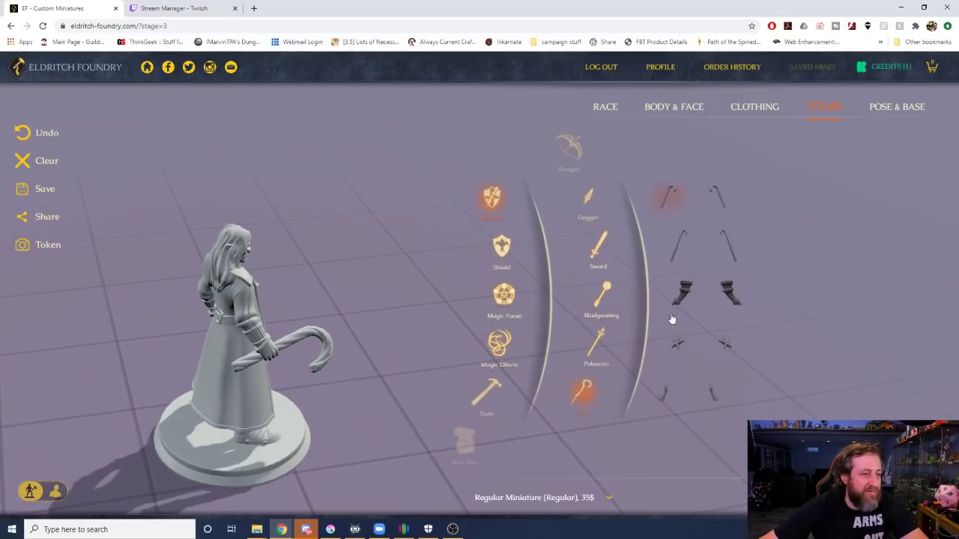
Try the round notched-rim shield, the octopus shield and the beast-face shield on the right arm.
{"action": "left_click", "coordinate": [520, 240]}
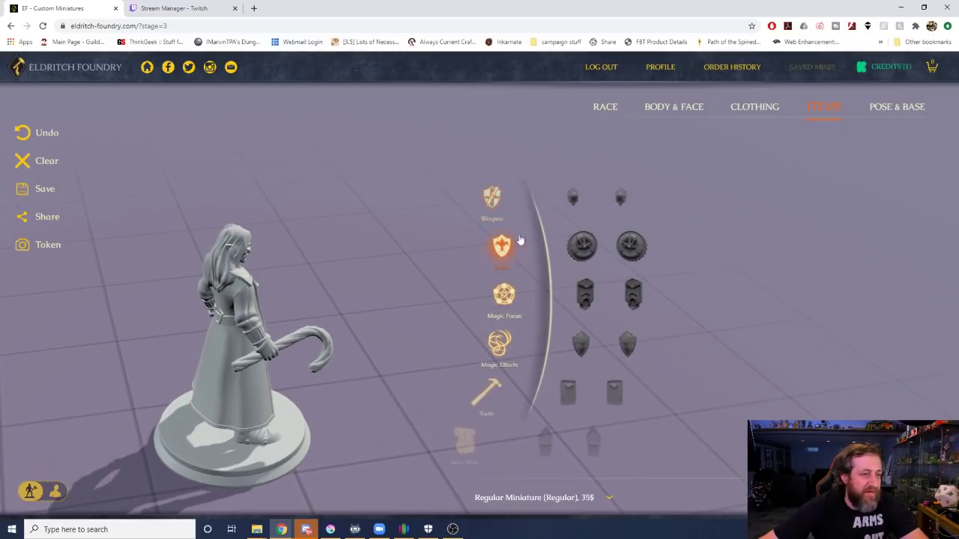
{"action": "left_click", "coordinate": [593, 240]}
{"action": "scroll", "coordinate": [629, 299], "scroll_direction": "down", "scroll_amount": 2}
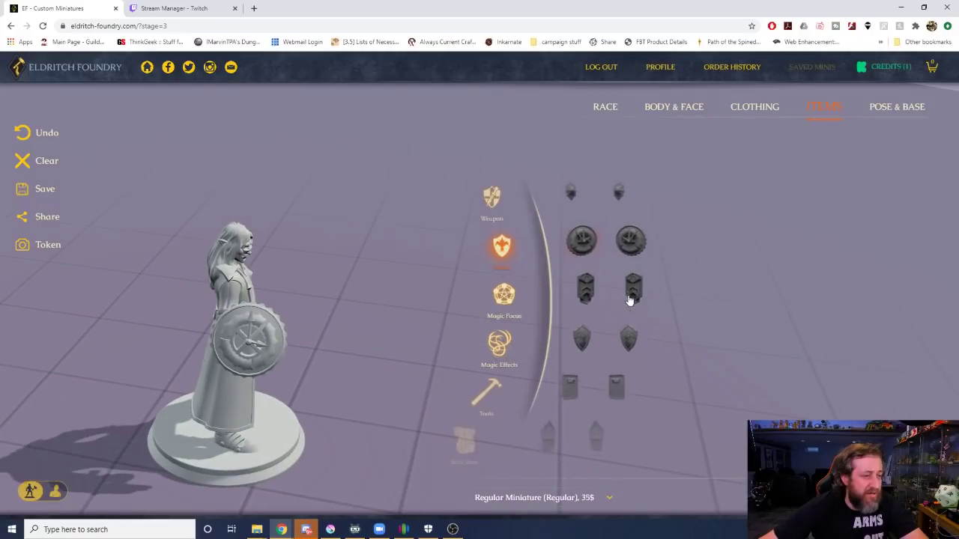
{"action": "scroll", "coordinate": [629, 296], "scroll_direction": "down", "scroll_amount": 5}
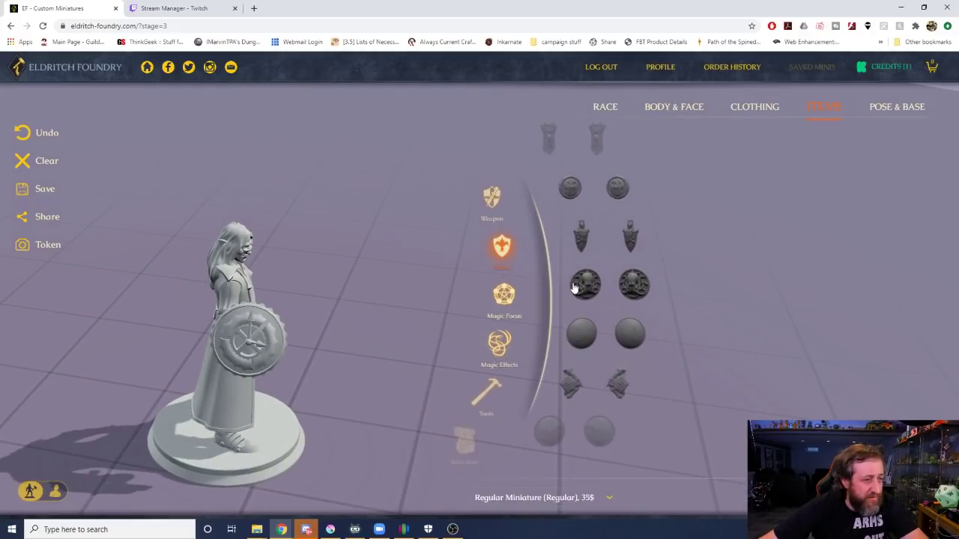
{"action": "left_click", "coordinate": [631, 285]}
{"action": "scroll", "coordinate": [628, 292], "scroll_direction": "down", "scroll_amount": 3}
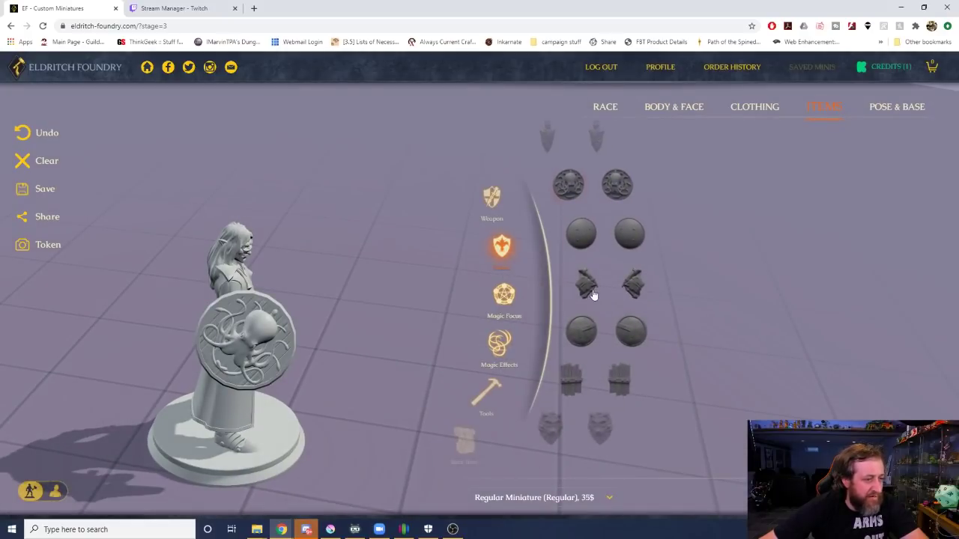
{"action": "left_click", "coordinate": [572, 378]}
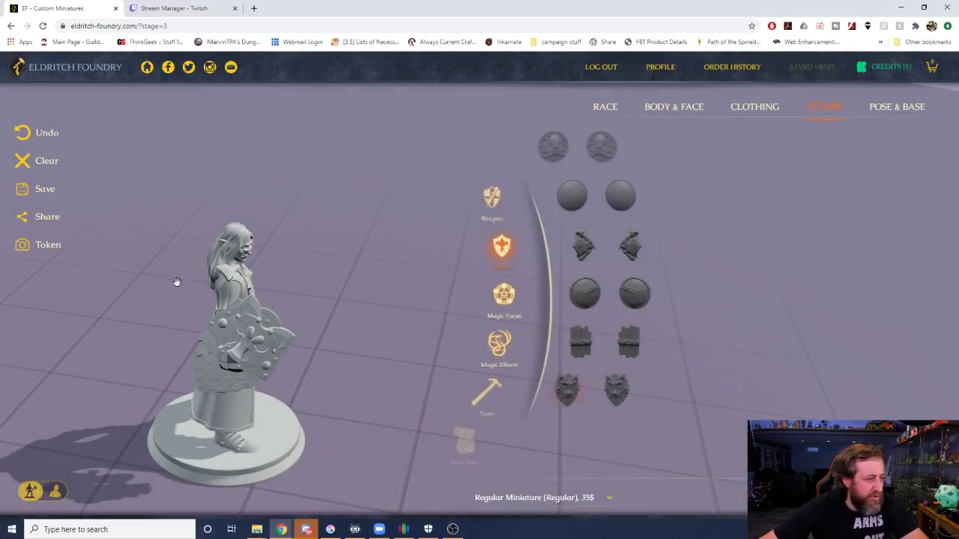
{"action": "left_click_drag", "start_coordinate": [177, 282], "coordinate": [312, 272]}
Try several magic focus staffs, including the claw-topped one, and the plain short wand in the right hand.
{"action": "left_click", "coordinate": [514, 314]}
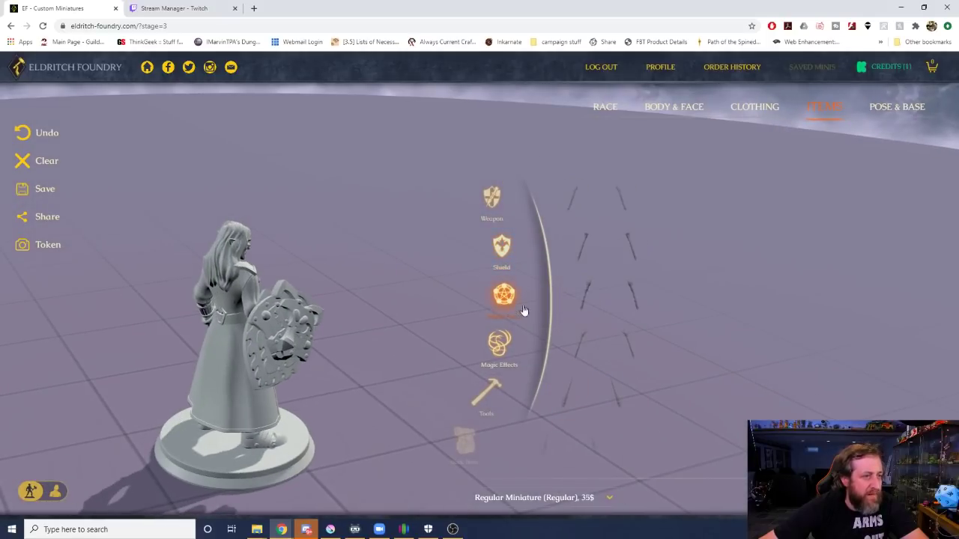
{"action": "left_click", "coordinate": [577, 195]}
{"action": "left_click", "coordinate": [582, 248]}
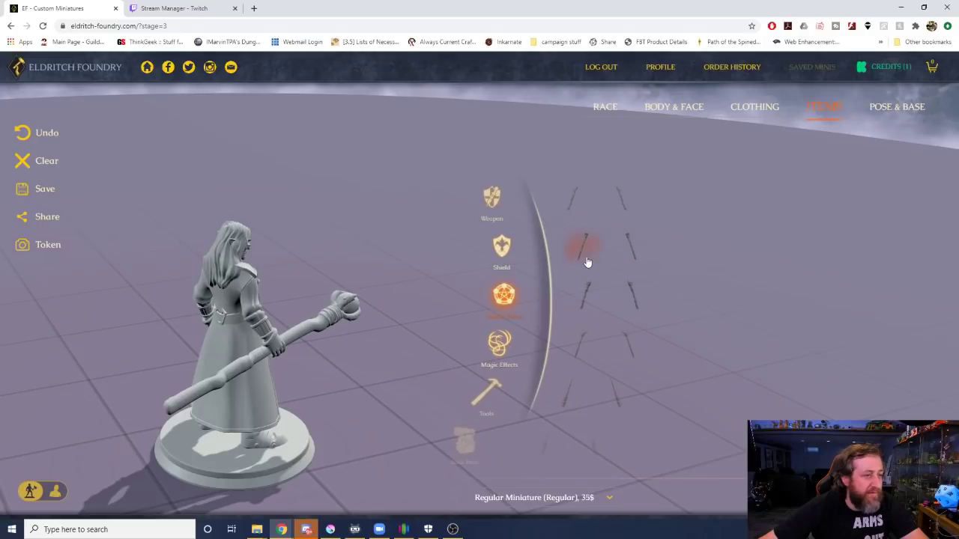
{"action": "left_click", "coordinate": [582, 337]}
{"action": "left_click", "coordinate": [577, 409]}
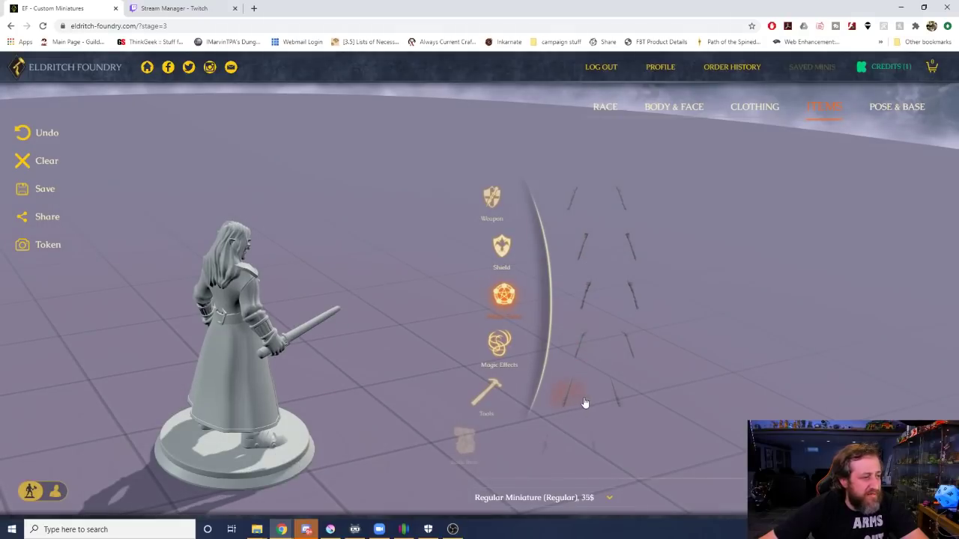
Try the ornate short magic focuses, ending with the gnarled wand that has a pointed crystal tip.
{"action": "scroll", "coordinate": [569, 391], "scroll_direction": "down", "scroll_amount": 2}
{"action": "left_click", "coordinate": [588, 349]}
{"action": "left_click", "coordinate": [569, 391]}
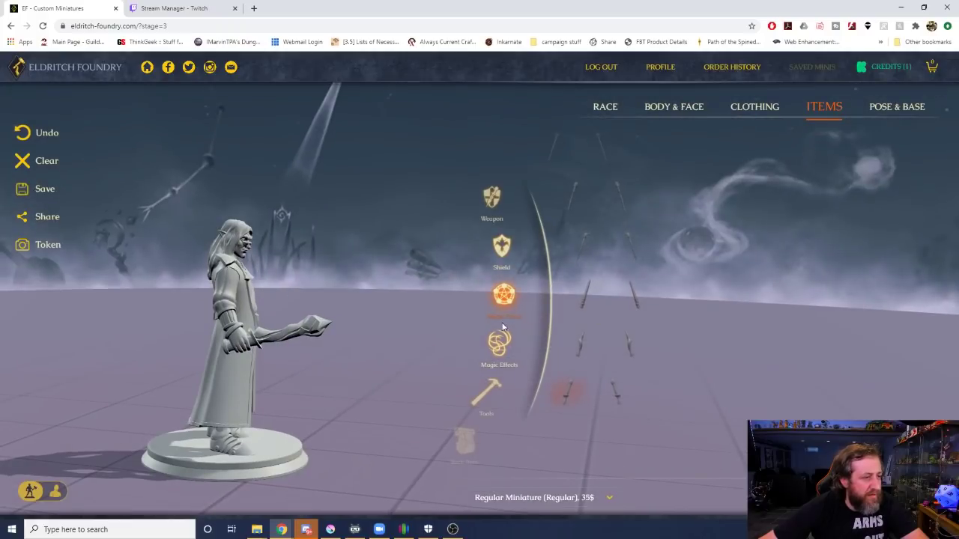
Equip the right hand with the lightning bolt magic effect.
{"action": "left_click", "coordinate": [500, 339]}
{"action": "left_click", "coordinate": [576, 197]}
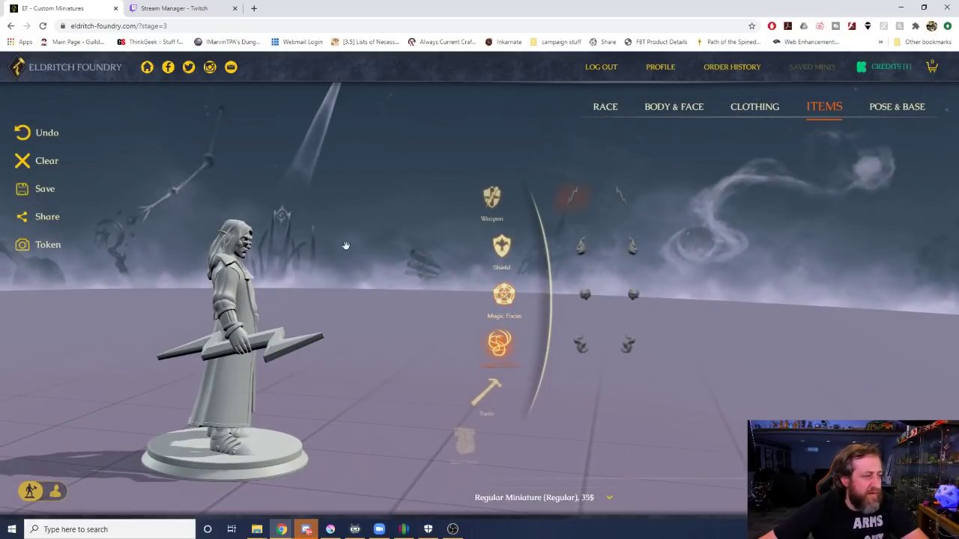
Try the flame, orb and curling swirl magic effects in the right hand.
{"action": "left_click", "coordinate": [582, 247]}
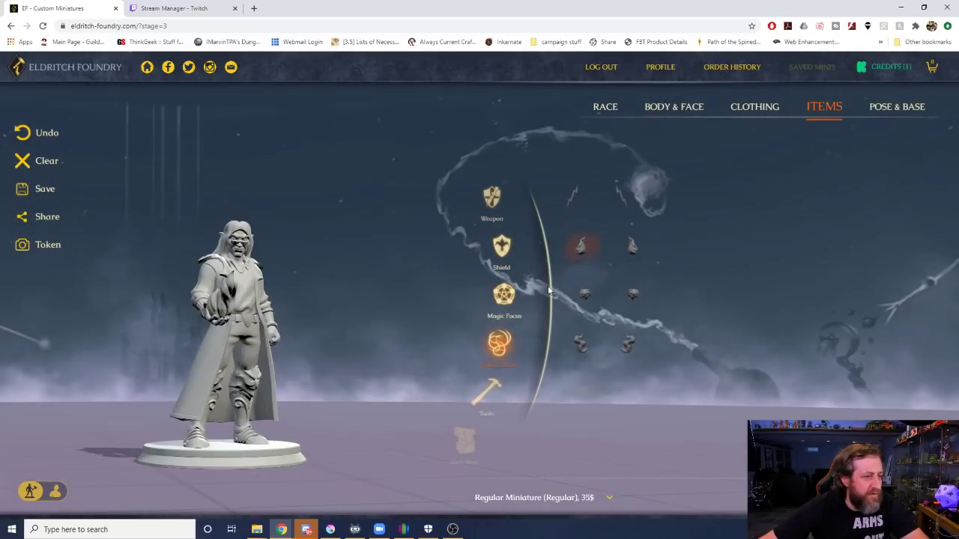
{"action": "left_click", "coordinate": [601, 298]}
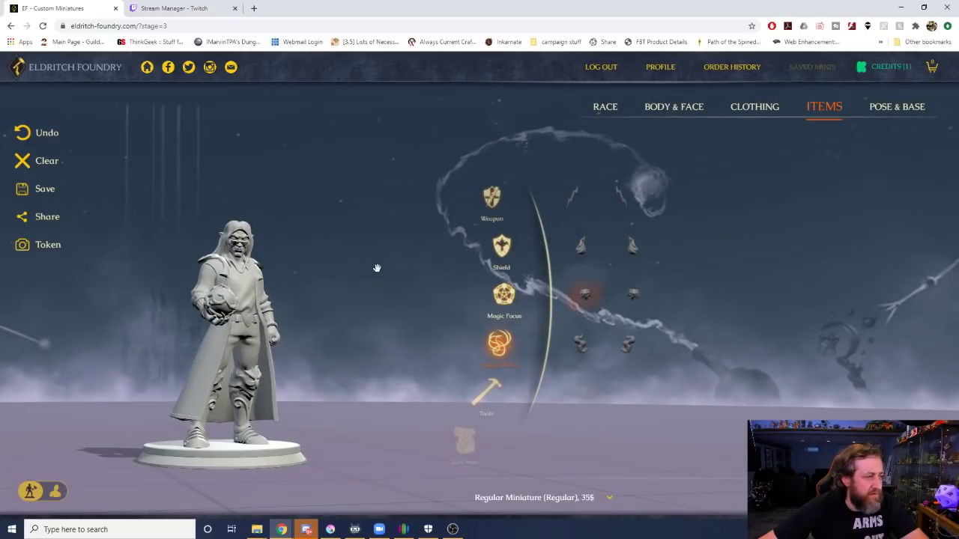
{"action": "left_click_drag", "start_coordinate": [377, 268], "coordinate": [291, 288]}
{"action": "left_click", "coordinate": [580, 344]}
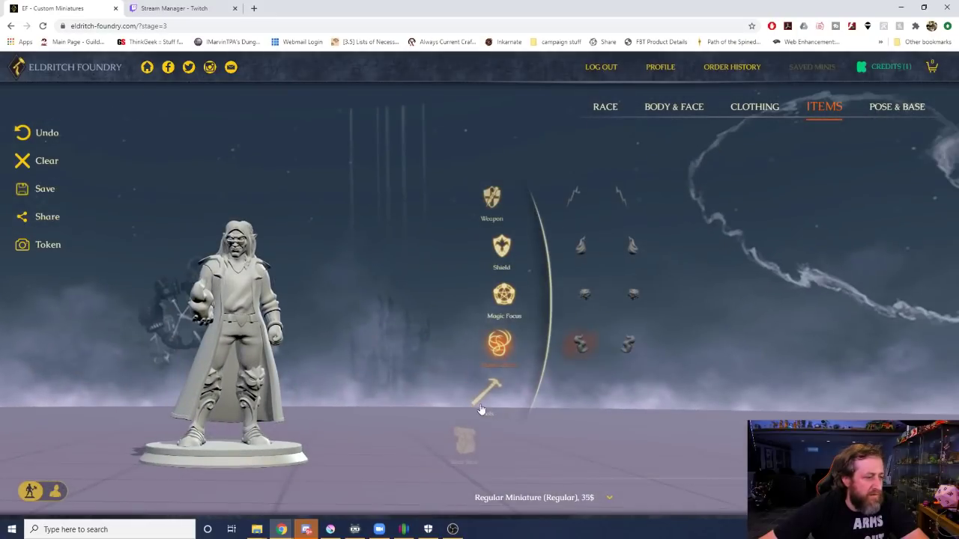
Try the tools in the right hand, including the hatchet, the thick hook and the frying pan, ending with the flaming torch.
{"action": "left_click", "coordinate": [481, 407]}
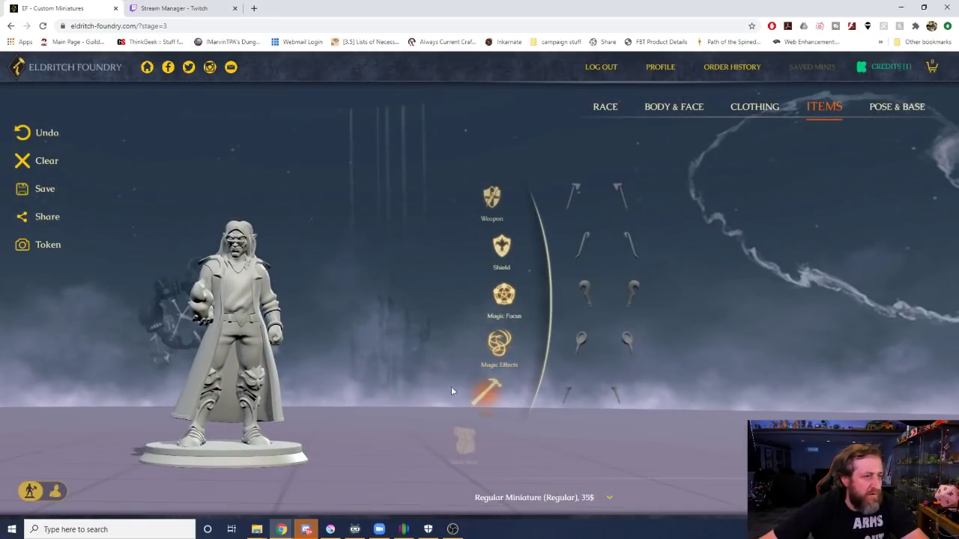
{"action": "left_click", "coordinate": [583, 204]}
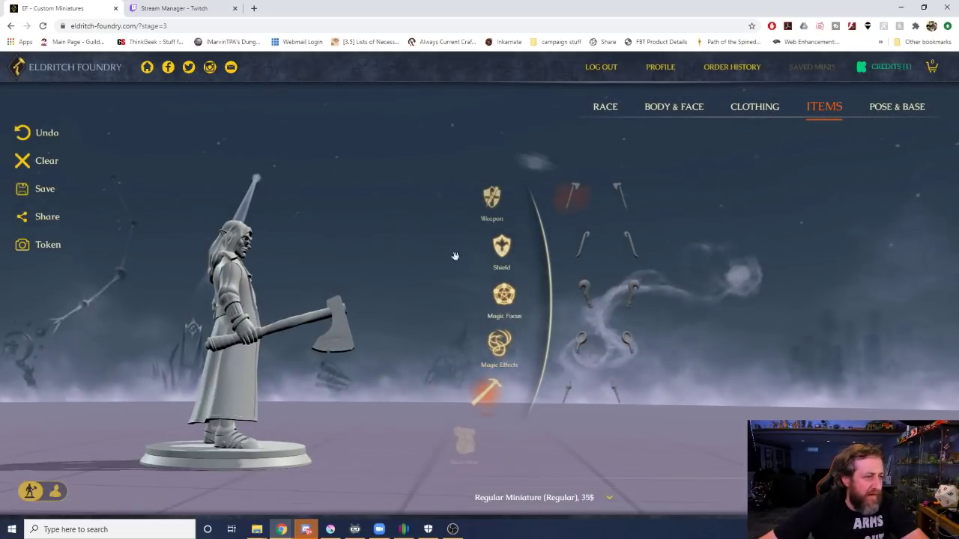
{"action": "left_click", "coordinate": [582, 239]}
{"action": "left_click", "coordinate": [590, 298]}
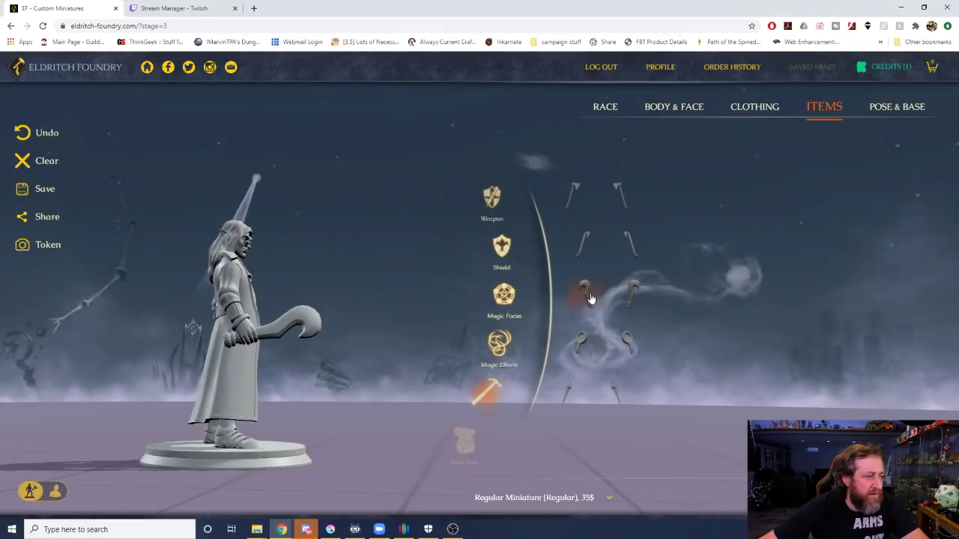
{"action": "left_click", "coordinate": [580, 348]}
{"action": "left_click", "coordinate": [584, 298]}
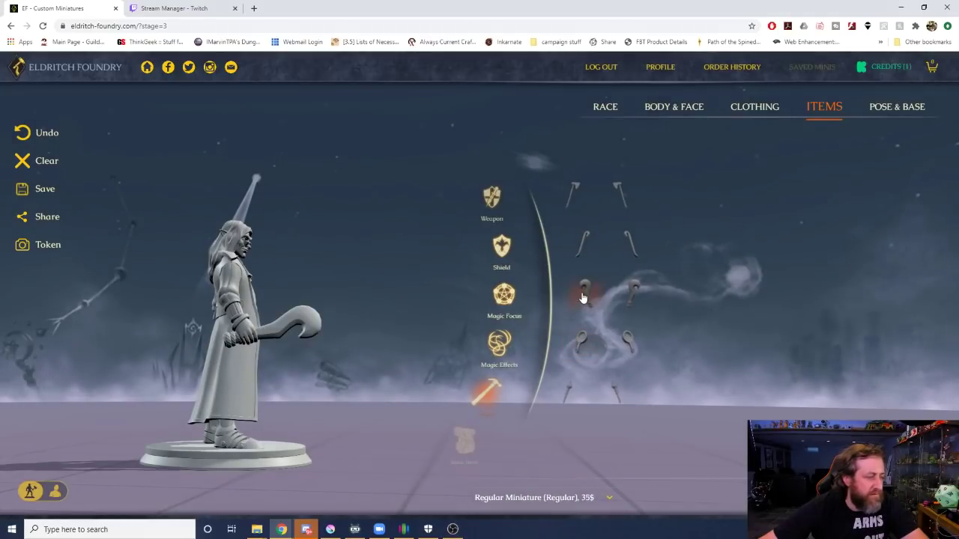
{"action": "left_click", "coordinate": [578, 343]}
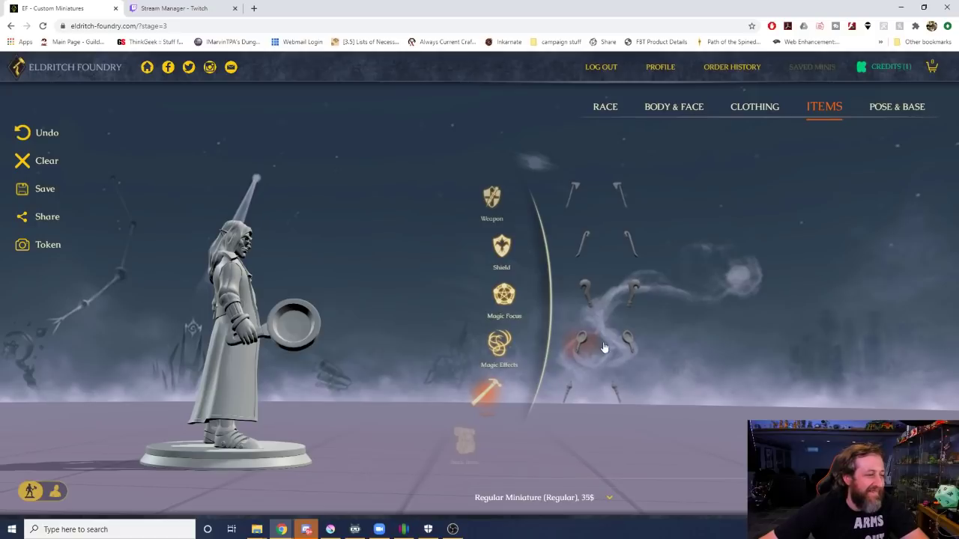
{"action": "left_click", "coordinate": [566, 390]}
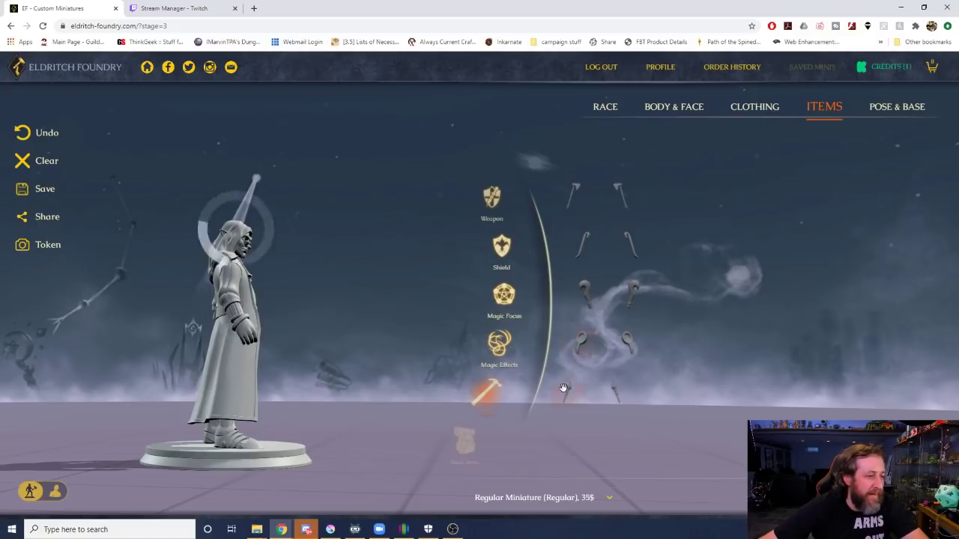
Replace the torch in the right hand with one of the axe weapons.
{"action": "scroll", "coordinate": [551, 370], "scroll_direction": "down", "scroll_amount": 1}
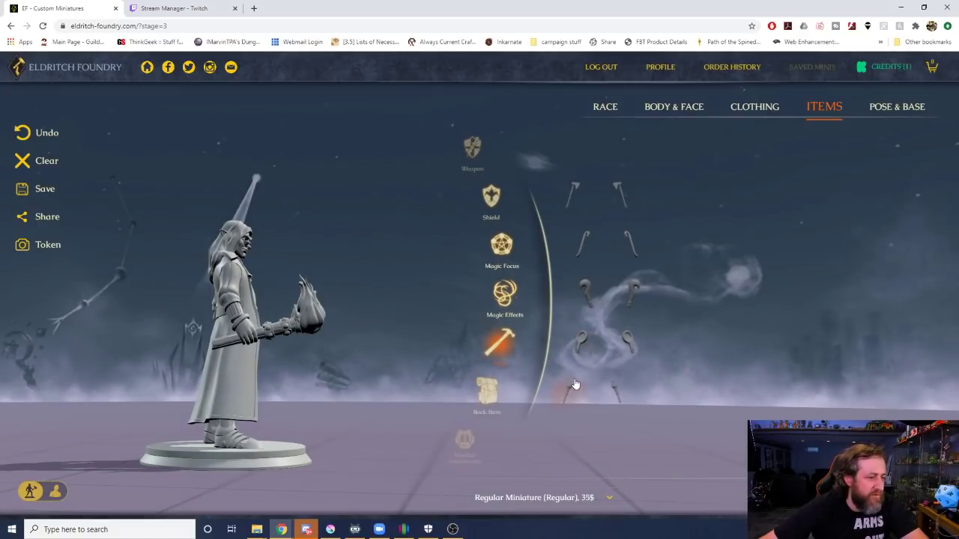
{"action": "scroll", "coordinate": [543, 296], "scroll_direction": "up", "scroll_amount": 1}
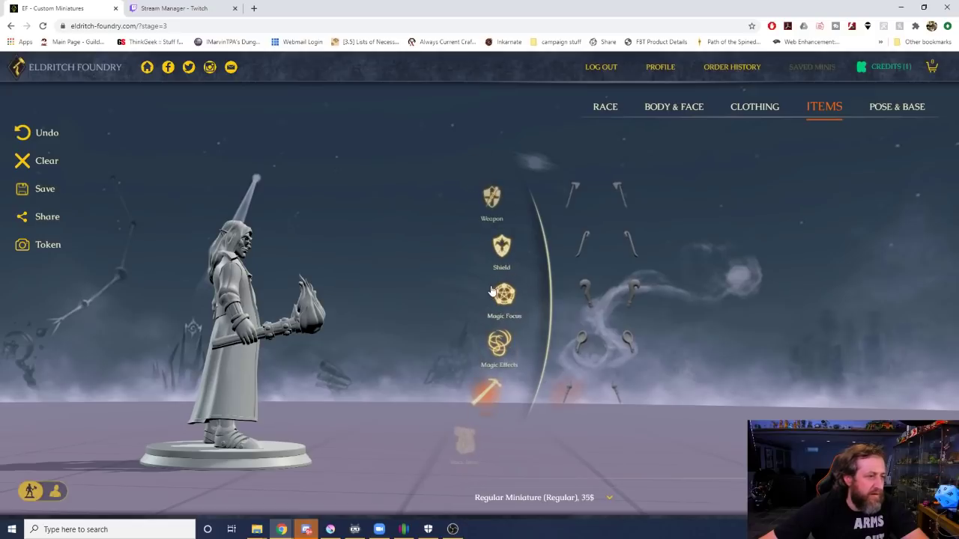
{"action": "left_click", "coordinate": [479, 211]}
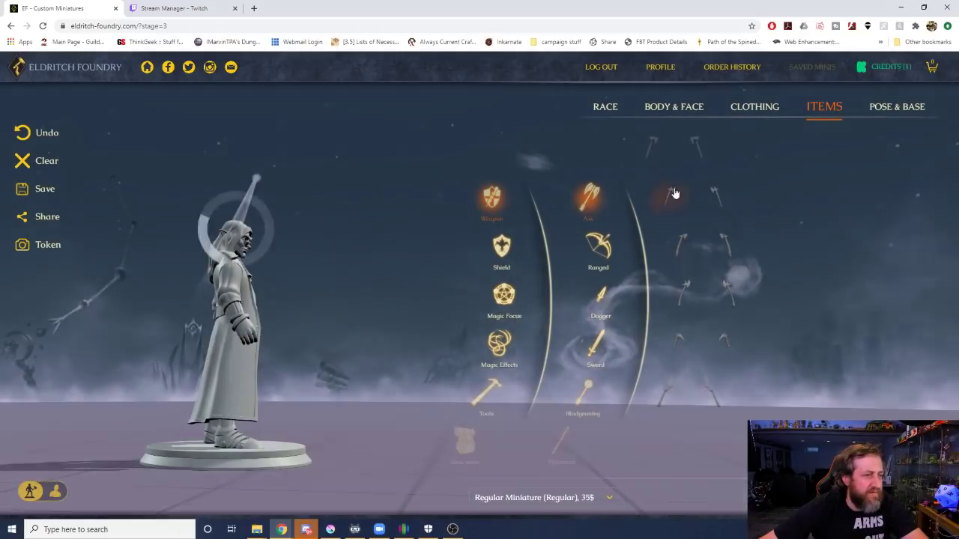
{"action": "left_click", "coordinate": [674, 194]}
Try several daggers in the right hand, including the broad knife, the curved blade and the straight blade, ending with the key-shaped one.
{"action": "left_click", "coordinate": [604, 297]}
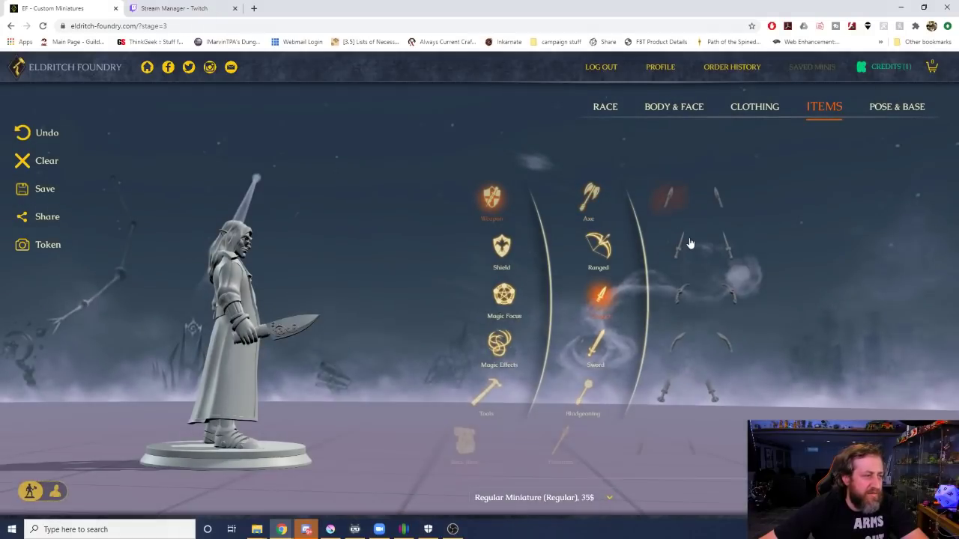
{"action": "scroll", "coordinate": [678, 325], "scroll_direction": "down", "scroll_amount": 3}
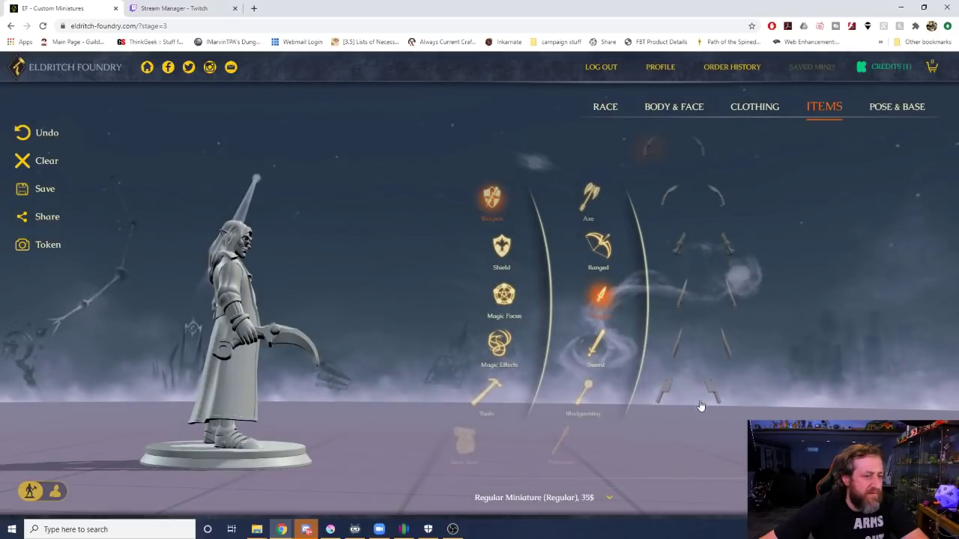
{"action": "left_click", "coordinate": [683, 362]}
{"action": "left_click", "coordinate": [683, 299]}
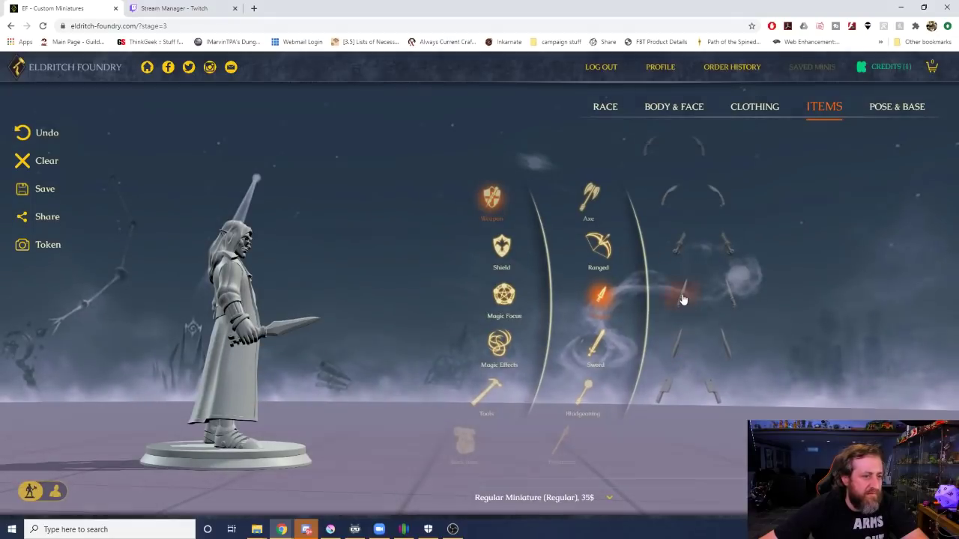
{"action": "left_click", "coordinate": [679, 246]}
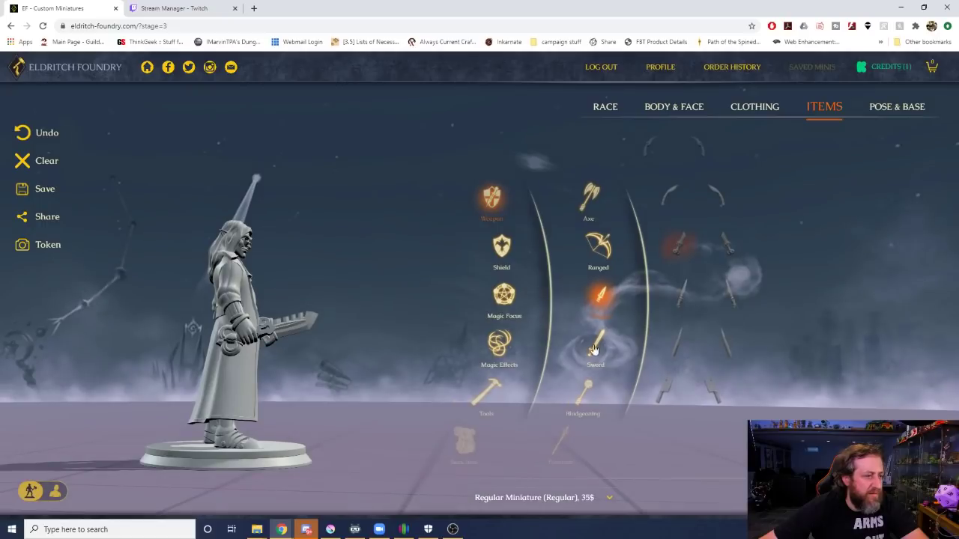
Try bludgeoning weapons in the right hand, from the plain wooden bat to the large ornate war hammer.
{"action": "left_click", "coordinate": [598, 383]}
{"action": "left_click", "coordinate": [675, 188]}
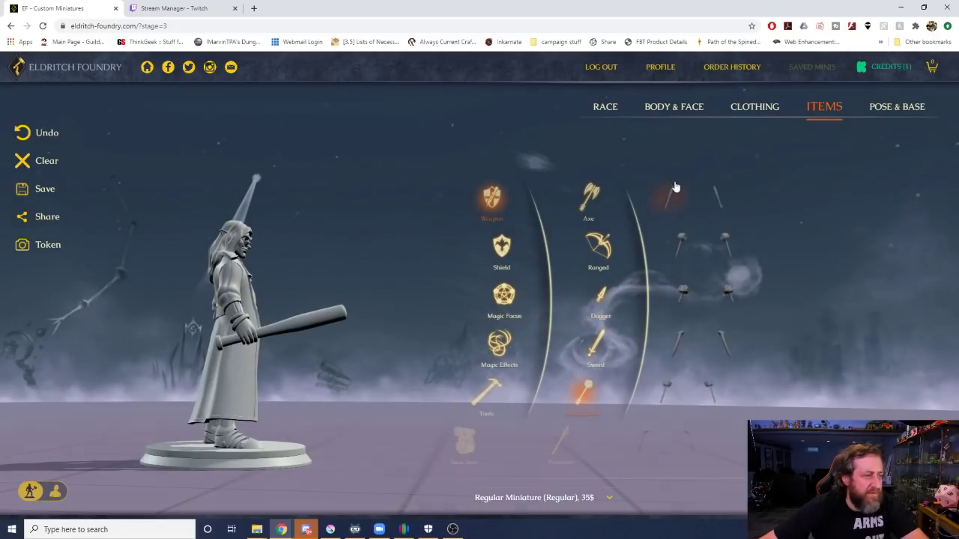
{"action": "left_click", "coordinate": [684, 243]}
{"action": "left_click_drag", "start_coordinate": [369, 242], "coordinate": [359, 278]}
{"action": "left_click", "coordinate": [679, 345]}
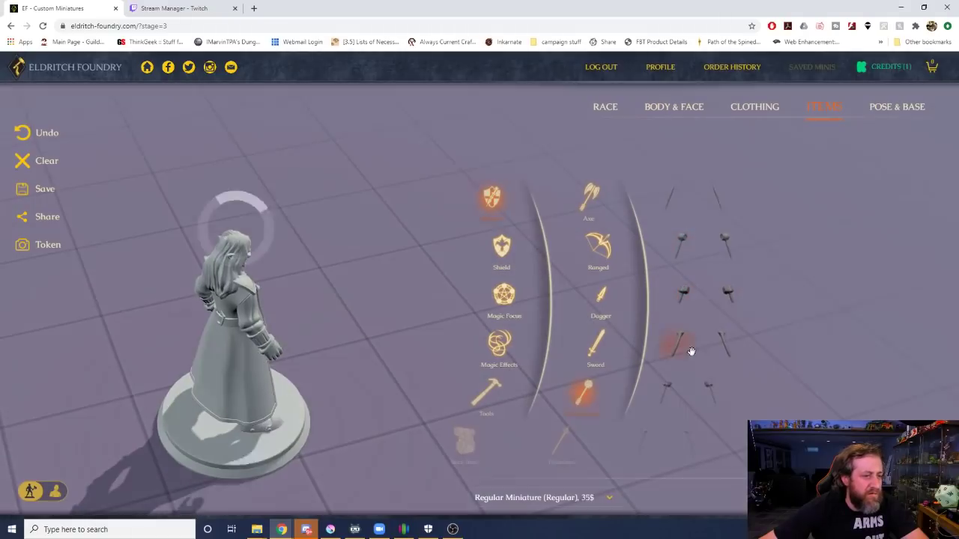
{"action": "left_click", "coordinate": [660, 400]}
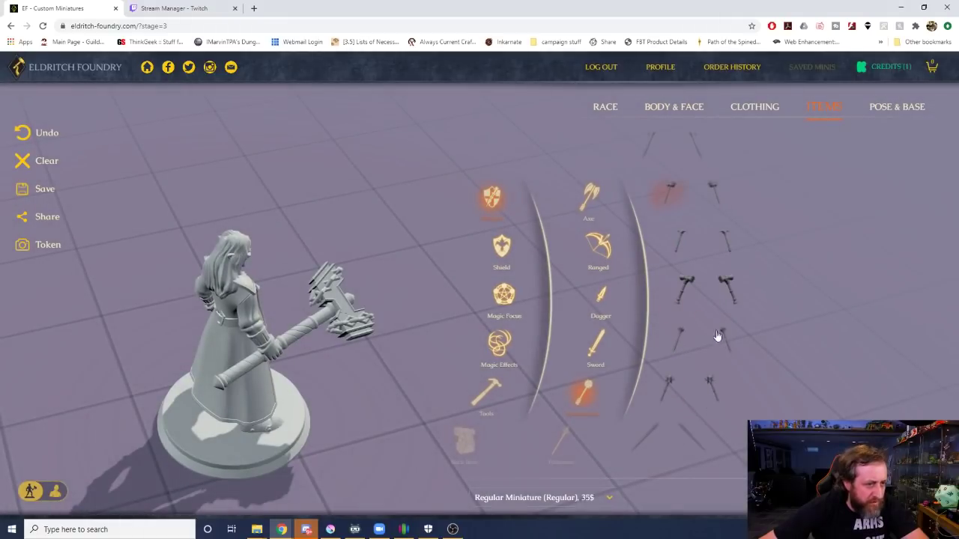
Try more bludgeoning weapons in the right hand, including the banded club and the bent club with a knobbed end.
{"action": "left_click", "coordinate": [663, 409]}
{"action": "left_click", "coordinate": [654, 436]}
{"action": "scroll", "coordinate": [691, 392], "scroll_direction": "down", "scroll_amount": 3}
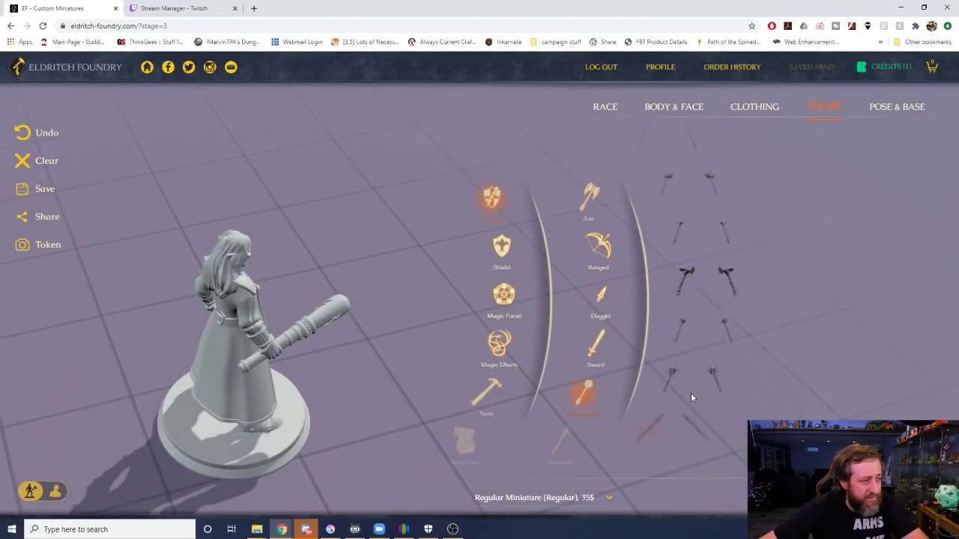
{"action": "left_click", "coordinate": [676, 338]}
{"action": "left_click", "coordinate": [668, 383]}
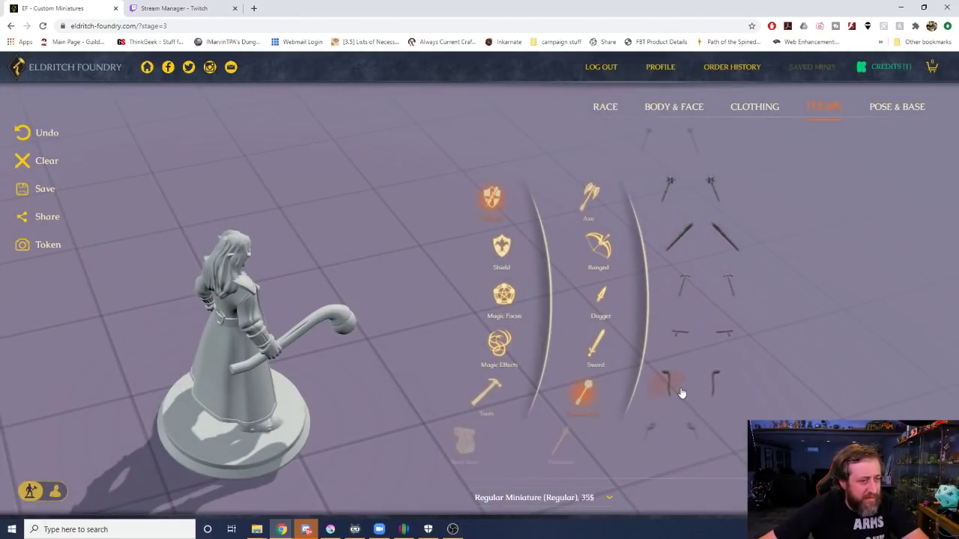
Equip the right hand in turn with the gunstock-shaped club, the spiked war hammer and the rolling pin.
{"action": "scroll", "coordinate": [669, 435], "scroll_direction": "down", "scroll_amount": 2}
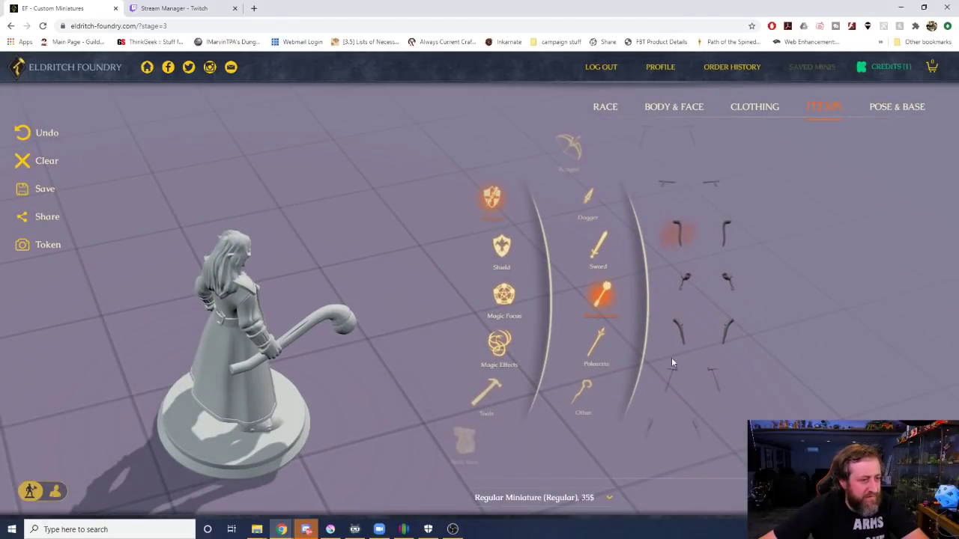
{"action": "left_click", "coordinate": [675, 347]}
{"action": "left_click_drag", "start_coordinate": [385, 274], "coordinate": [345, 253]}
{"action": "scroll", "coordinate": [734, 342], "scroll_direction": "down", "scroll_amount": 2}
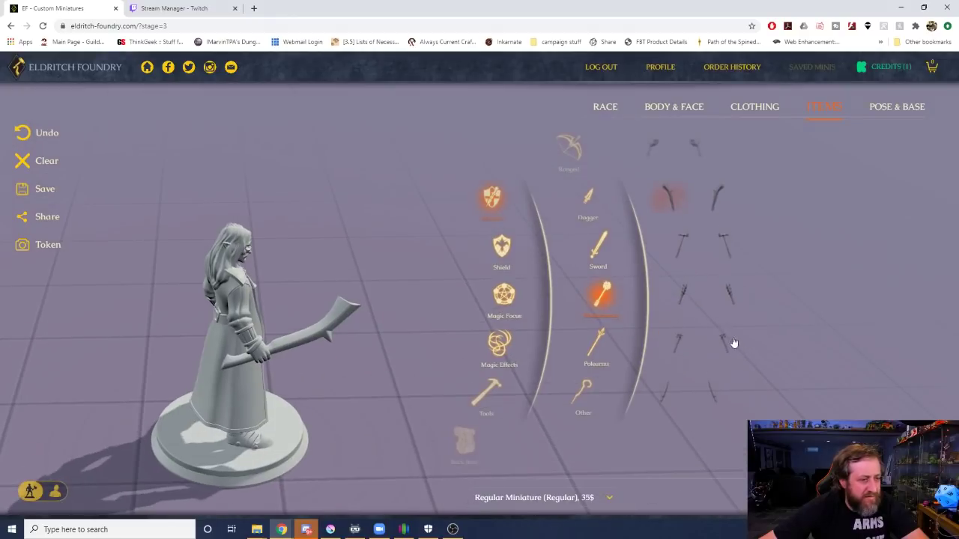
{"action": "left_click", "coordinate": [676, 256]}
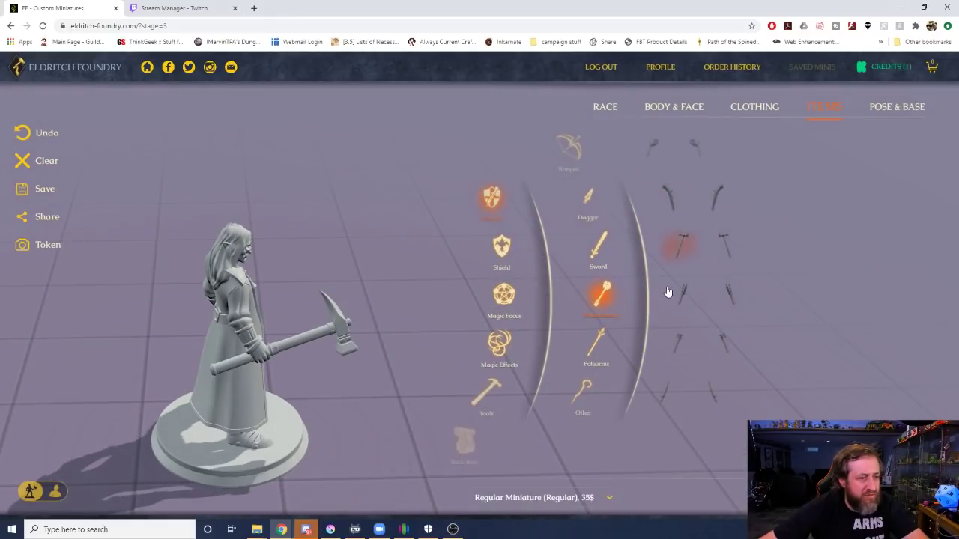
{"action": "left_click", "coordinate": [672, 399]}
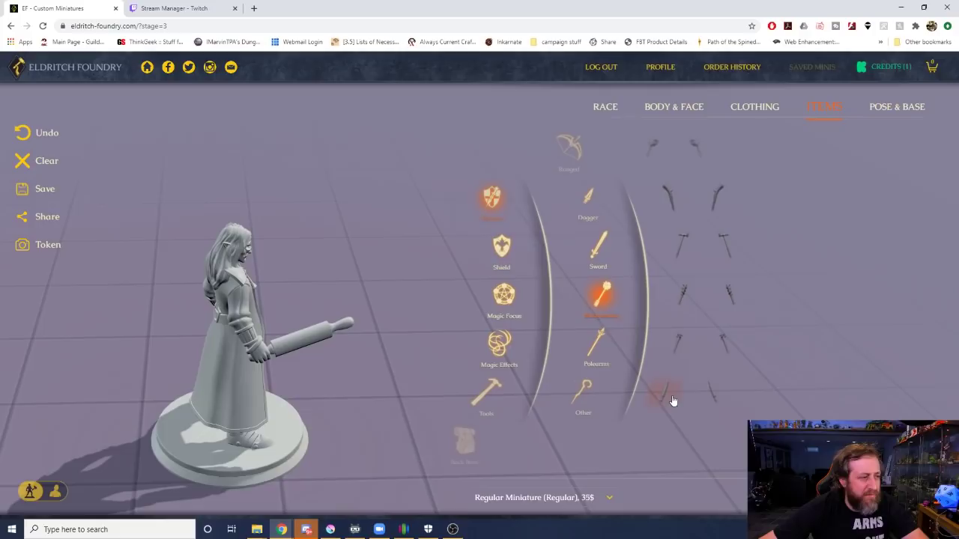
Try polearms in the right hand, including the ring-topped staff and the double-bladed spear.
{"action": "left_click", "coordinate": [591, 349]}
{"action": "left_click", "coordinate": [668, 190]}
{"action": "left_click", "coordinate": [691, 217]}
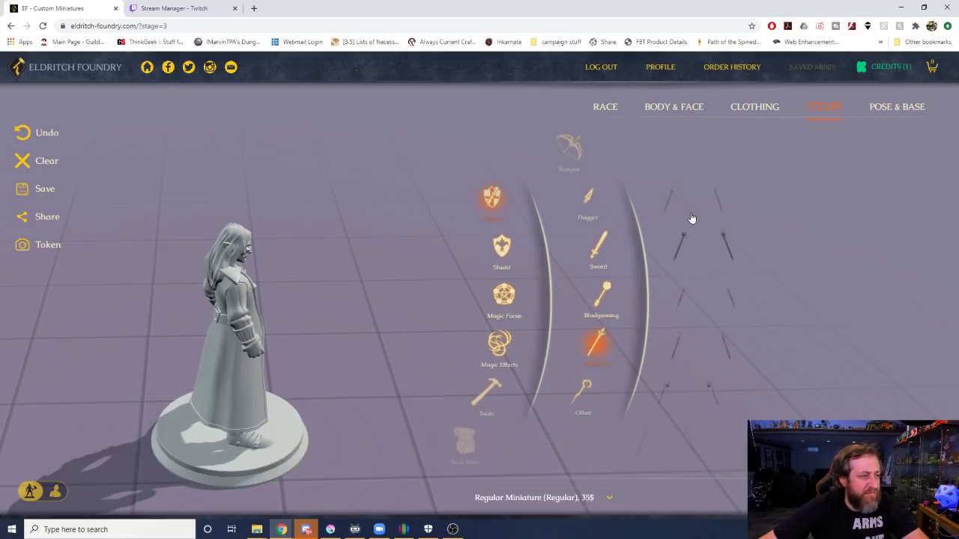
{"action": "left_click", "coordinate": [682, 191]}
{"action": "left_click", "coordinate": [691, 254]}
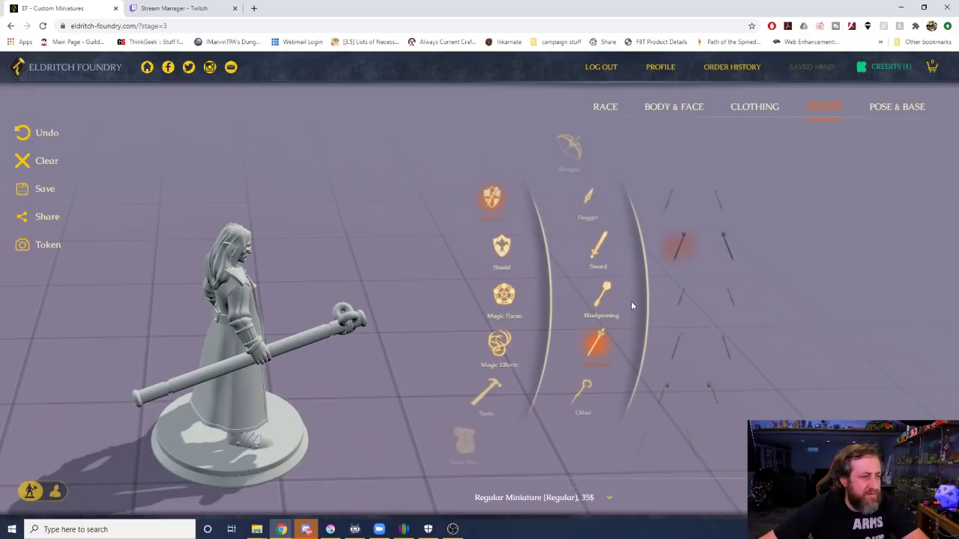
{"action": "left_click", "coordinate": [691, 311]}
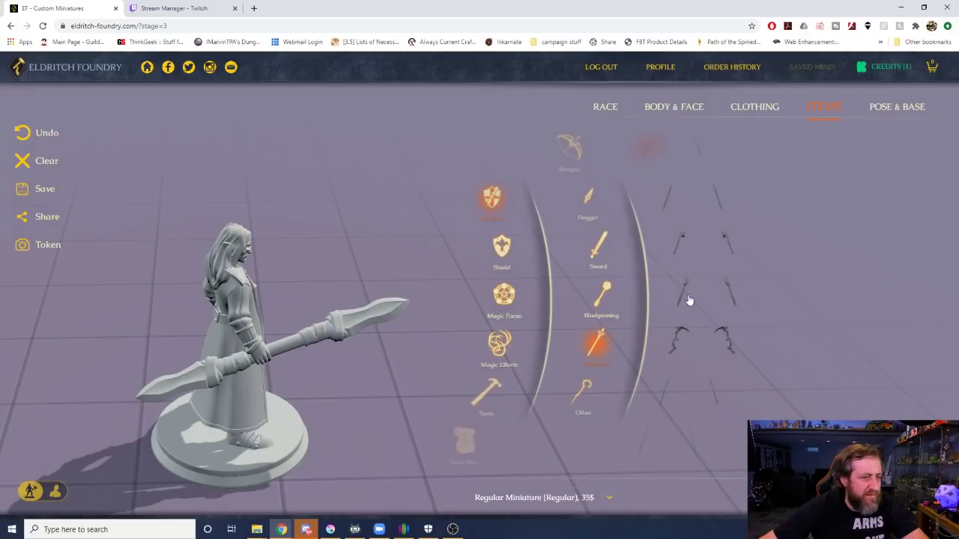
Equip the right hand with the beast-headed scythe and inspect it from behind and above.
{"action": "left_click", "coordinate": [678, 329]}
{"action": "mouse_move", "coordinate": [368, 395]}
{"action": "left_mouse_down"}
{"action": "mouse_move", "coordinate": [321, 392]}
{"action": "mouse_move", "coordinate": [381, 389]}
{"action": "mouse_move", "coordinate": [377, 330]}
{"action": "mouse_move", "coordinate": [385, 398]}
{"action": "left_mouse_up"}
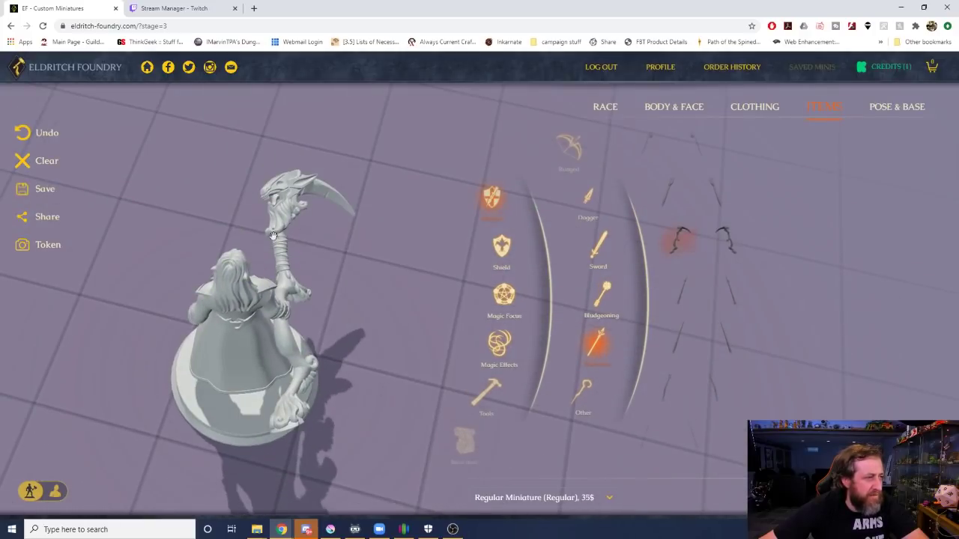
{"action": "left_click_drag", "start_coordinate": [273, 236], "coordinate": [706, 337]}
Try the spiral-tipped spear and the spear with the open looped head in the right hand.
{"action": "left_click", "coordinate": [670, 282]}
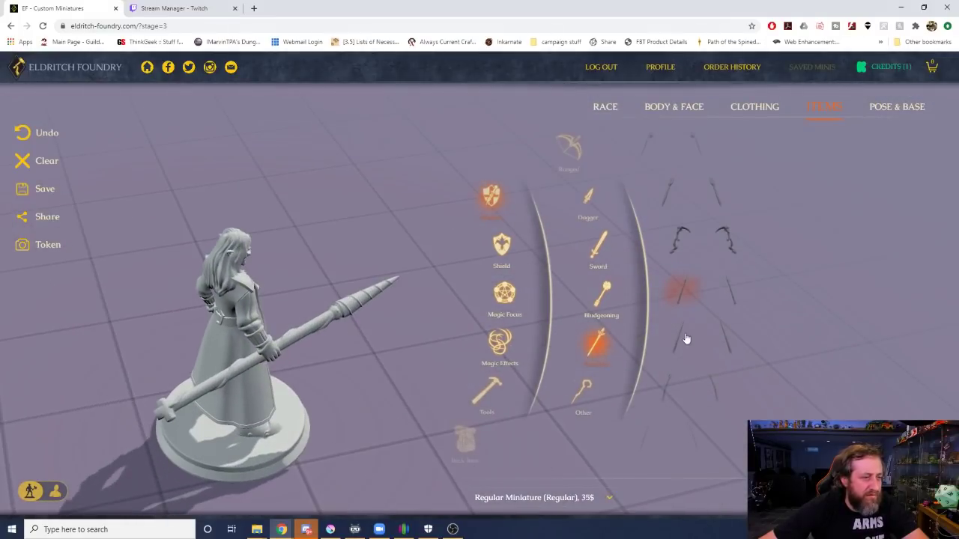
{"action": "left_click", "coordinate": [685, 340]}
{"action": "left_click", "coordinate": [678, 388]}
{"action": "scroll", "coordinate": [668, 386], "scroll_direction": "down", "scroll_amount": 2}
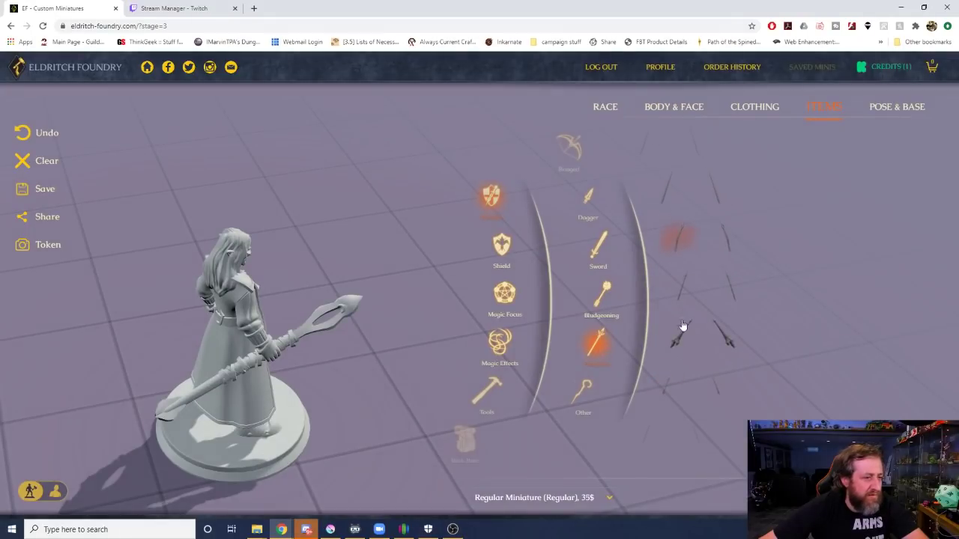
Try the ornate spiral lance and the broad-bladed spear in the right hand, ending with the claw-pronged spear.
{"action": "left_click", "coordinate": [688, 334]}
{"action": "scroll", "coordinate": [707, 341], "scroll_direction": "down", "scroll_amount": 1}
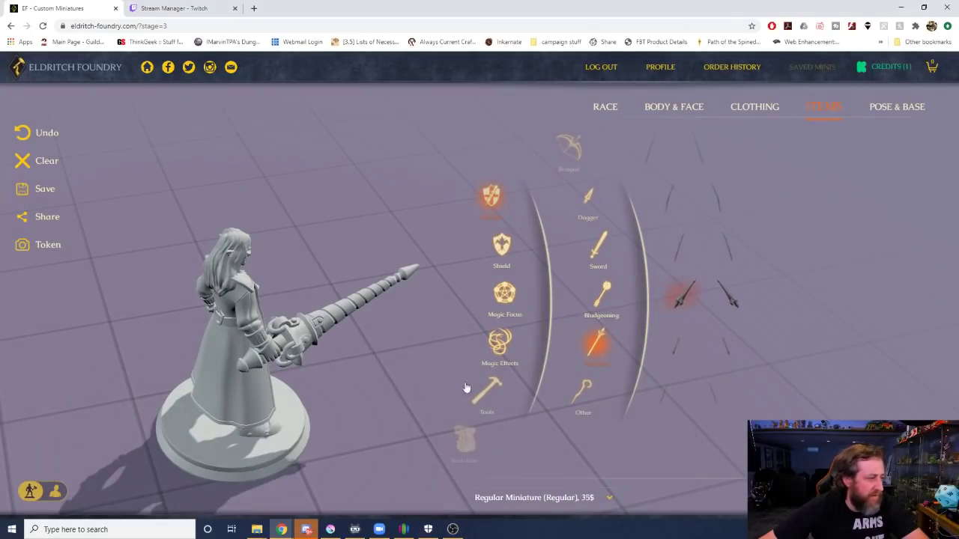
{"action": "left_click_drag", "start_coordinate": [466, 389], "coordinate": [430, 335]}
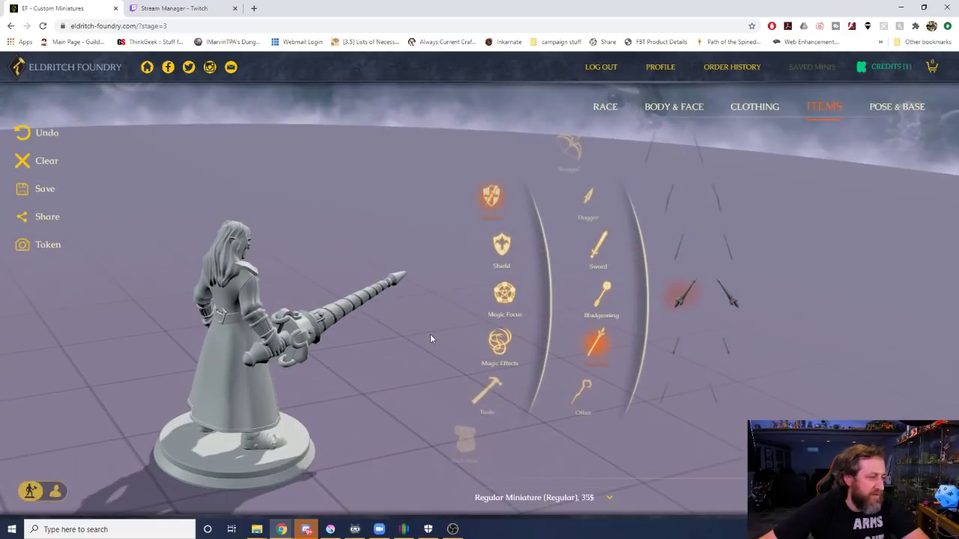
{"action": "left_click", "coordinate": [676, 354]}
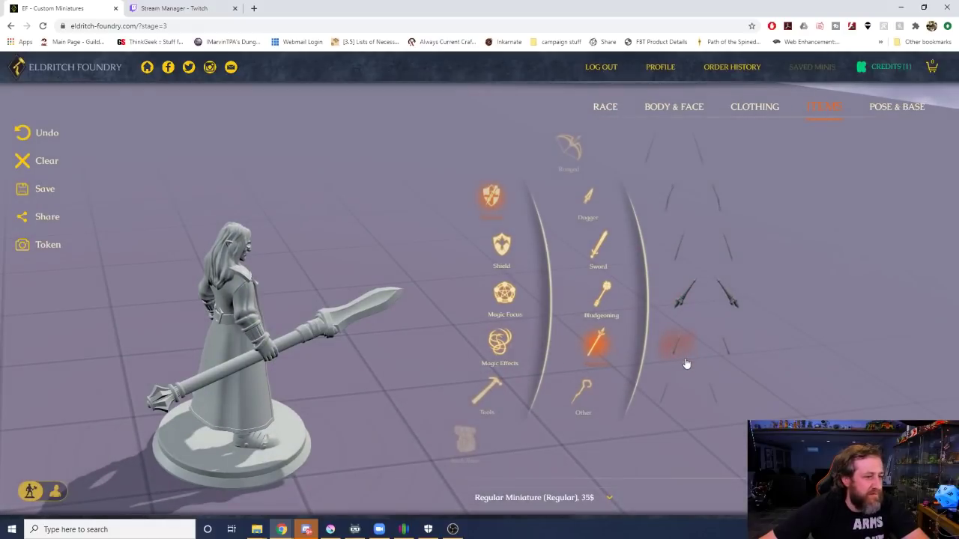
{"action": "left_click", "coordinate": [667, 397]}
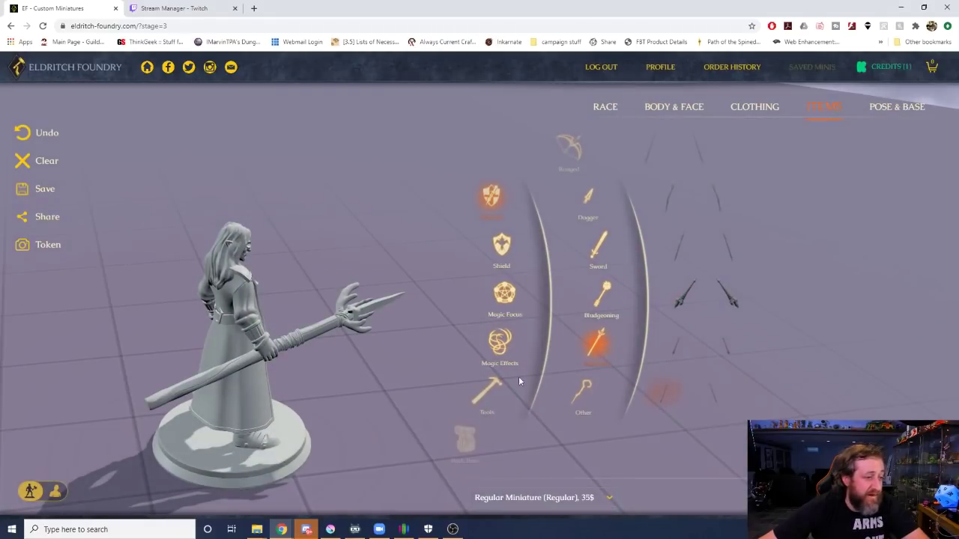
View the other weapon options and inspect the claw-pronged spear from the front and side.
{"action": "left_click", "coordinate": [579, 409]}
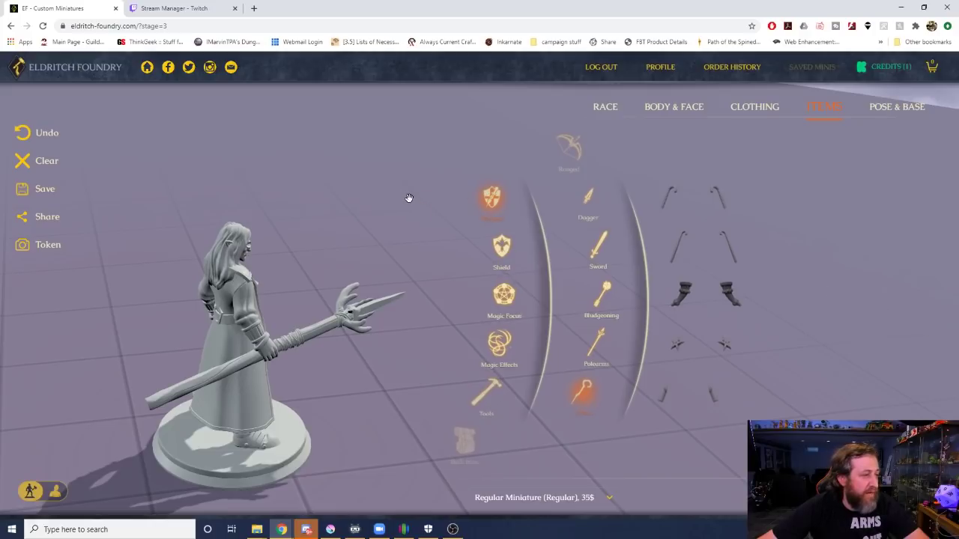
{"action": "left_click_drag", "start_coordinate": [402, 207], "coordinate": [248, 183]}
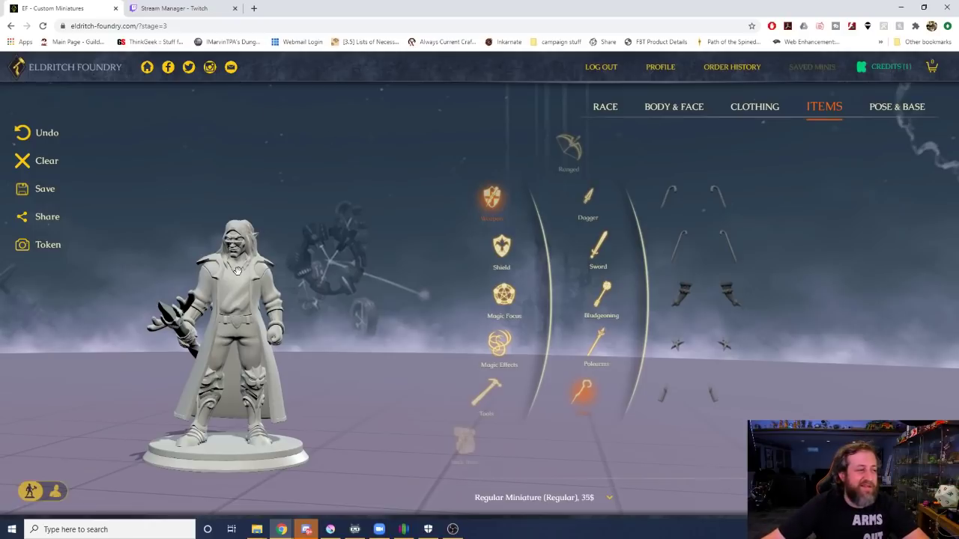
{"action": "left_click_drag", "start_coordinate": [237, 270], "coordinate": [334, 201]}
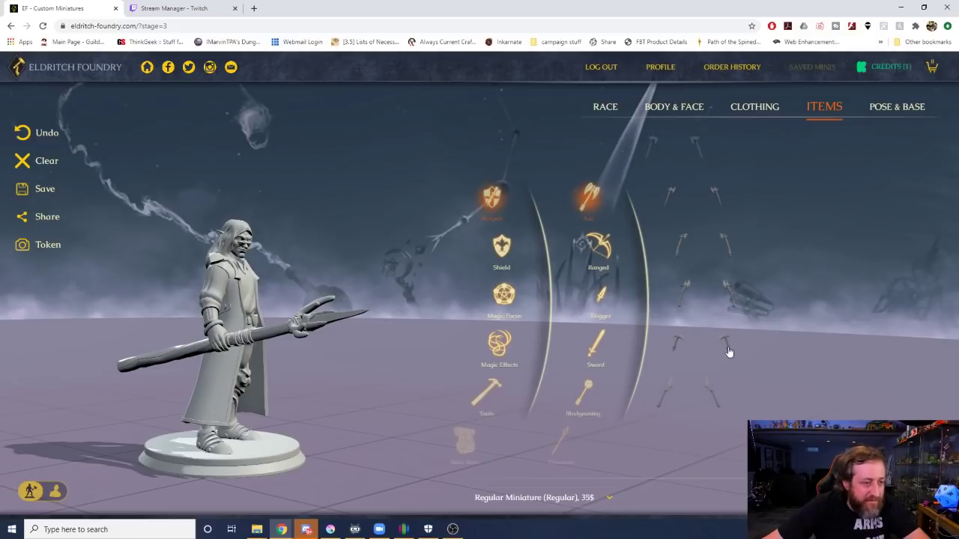
Try axes in the right hand, including the curved pick and the feather-bladed glaive, ending with the heavy curved-blade axe.
{"action": "left_click", "coordinate": [677, 344]}
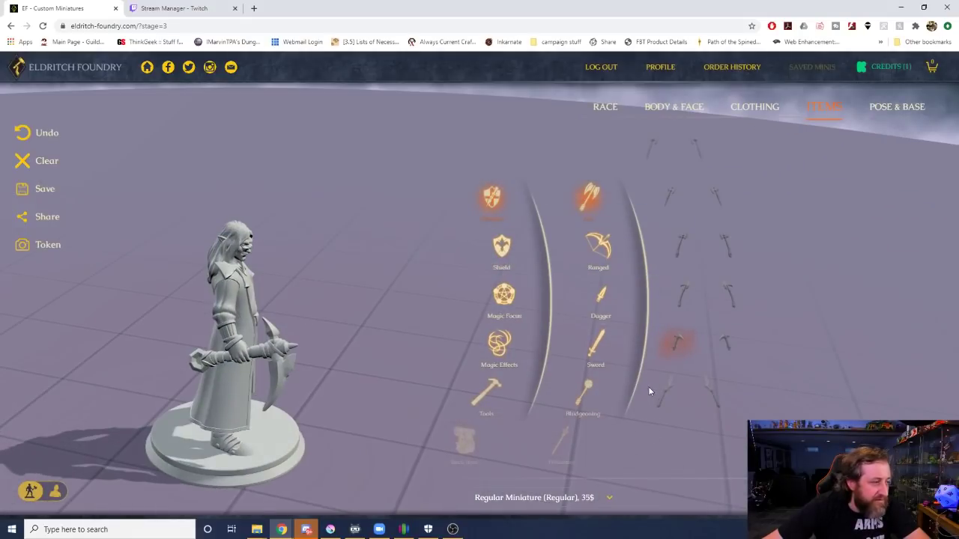
{"action": "left_click", "coordinate": [659, 394]}
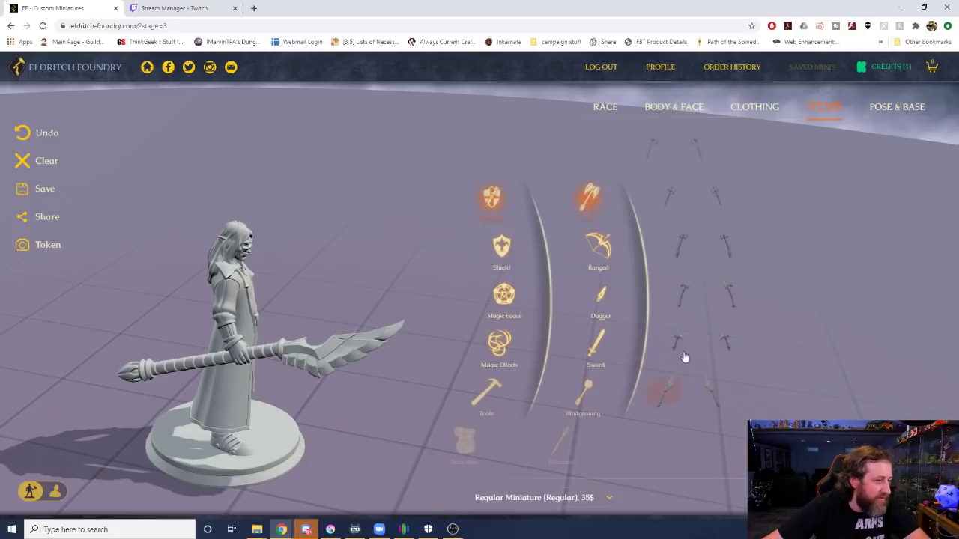
{"action": "left_click", "coordinate": [684, 296]}
{"action": "left_click", "coordinate": [682, 247]}
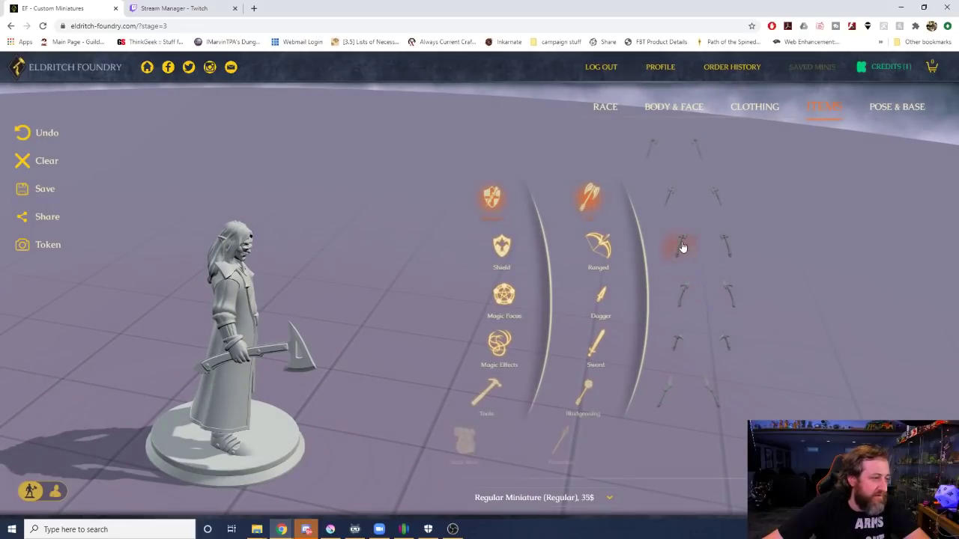
{"action": "left_click", "coordinate": [672, 194]}
{"action": "left_click_drag", "start_coordinate": [362, 373], "coordinate": [460, 338]}
Try swords in the right hand, starting with the ornate longsword and the short broad-bladed sword.
{"action": "left_click", "coordinate": [596, 345]}
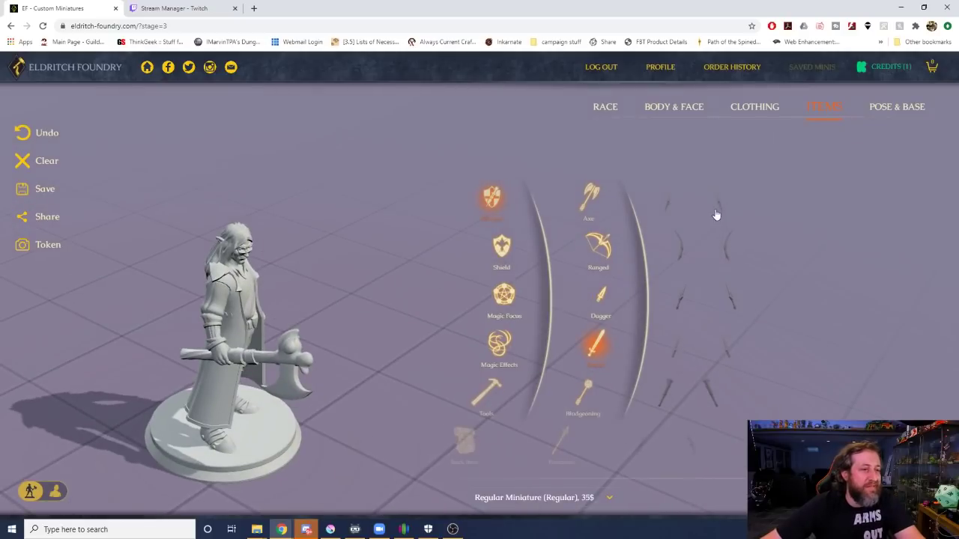
{"action": "left_click", "coordinate": [666, 211]}
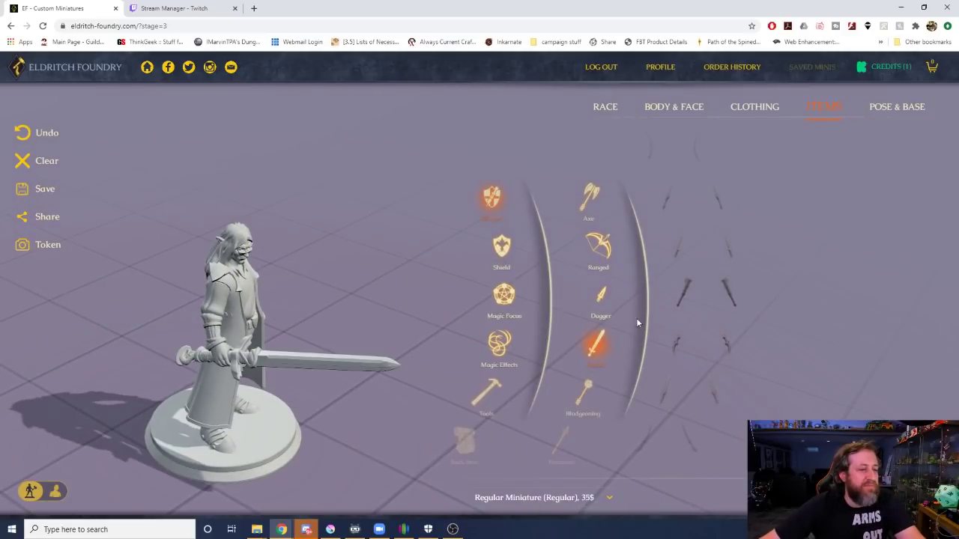
{"action": "scroll", "coordinate": [636, 323], "scroll_direction": "down", "scroll_amount": 1}
{"action": "left_click_drag", "start_coordinate": [327, 325], "coordinate": [335, 264]}
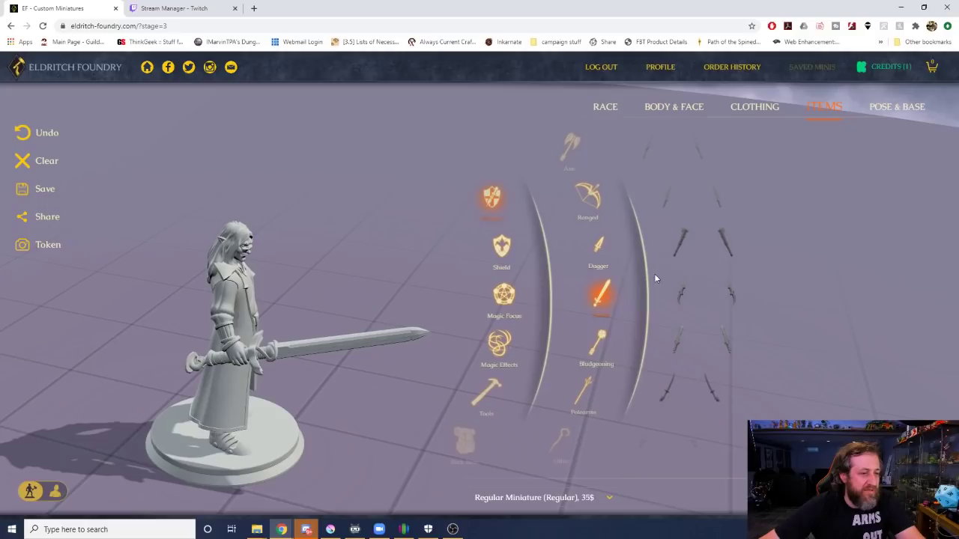
{"action": "left_click", "coordinate": [677, 341]}
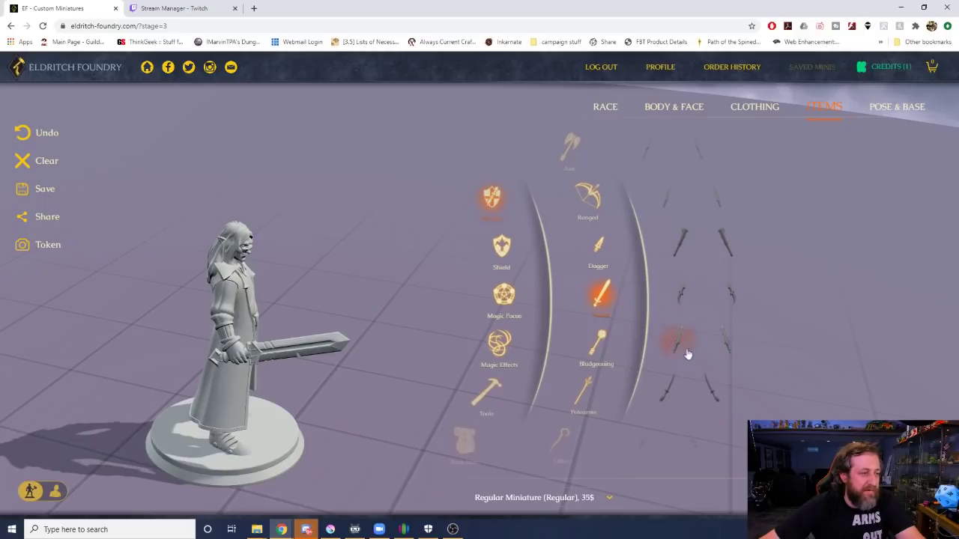
Try the long slender sword and a short sword in the right hand, ending with the round-guarded sword.
{"action": "left_click", "coordinate": [688, 278]}
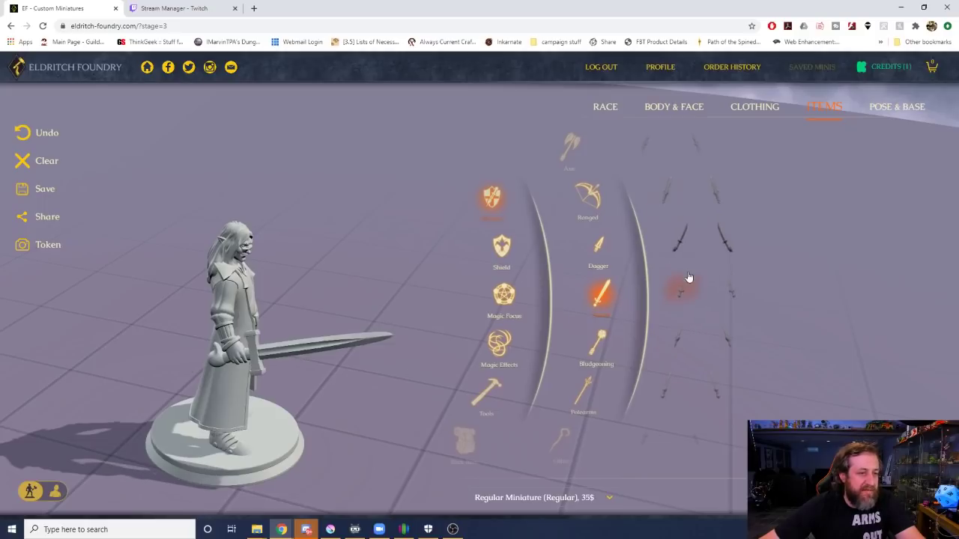
{"action": "left_click", "coordinate": [679, 338]}
{"action": "left_click", "coordinate": [670, 399]}
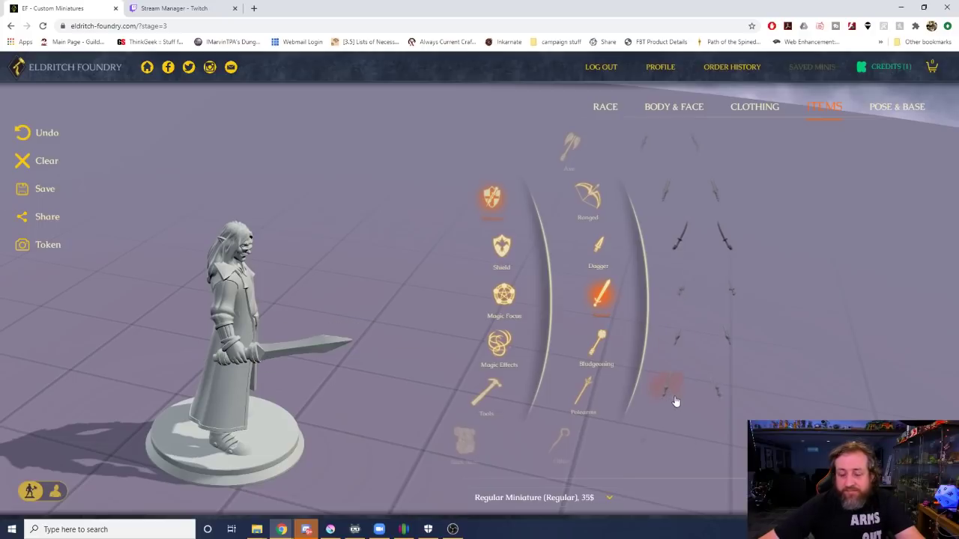
{"action": "scroll", "coordinate": [677, 402], "scroll_direction": "down", "scroll_amount": 3}
{"action": "left_click", "coordinate": [680, 290]}
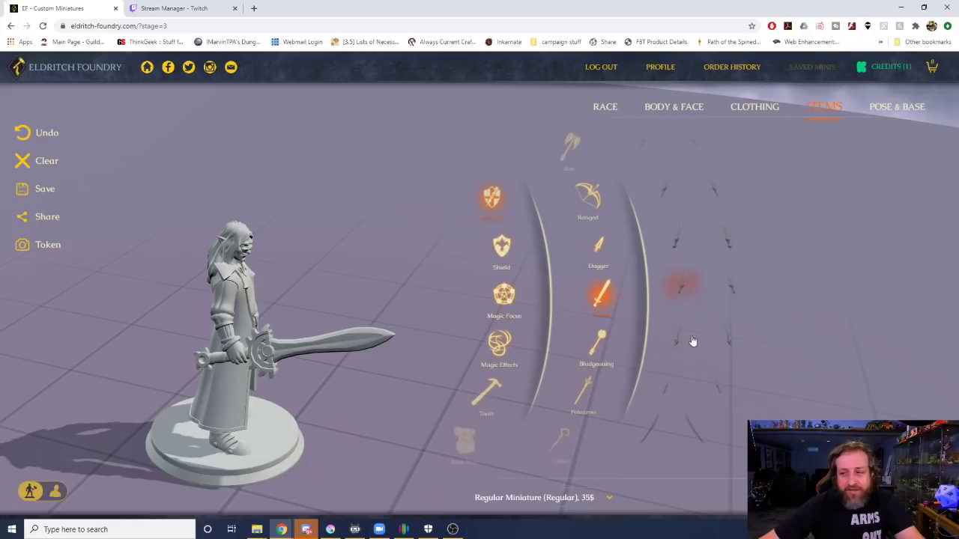
Equip the right hand with the long curved katana-like sword and inspect it from the side.
{"action": "left_click", "coordinate": [693, 342]}
{"action": "left_click_drag", "start_coordinate": [330, 383], "coordinate": [657, 410]}
{"action": "left_click", "coordinate": [658, 417]}
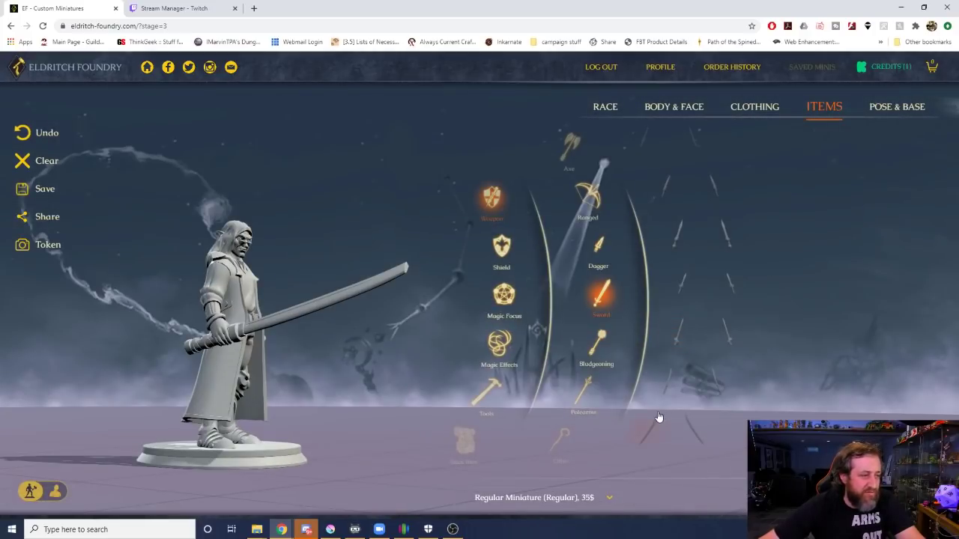
{"action": "left_click_drag", "start_coordinate": [321, 331], "coordinate": [384, 351]}
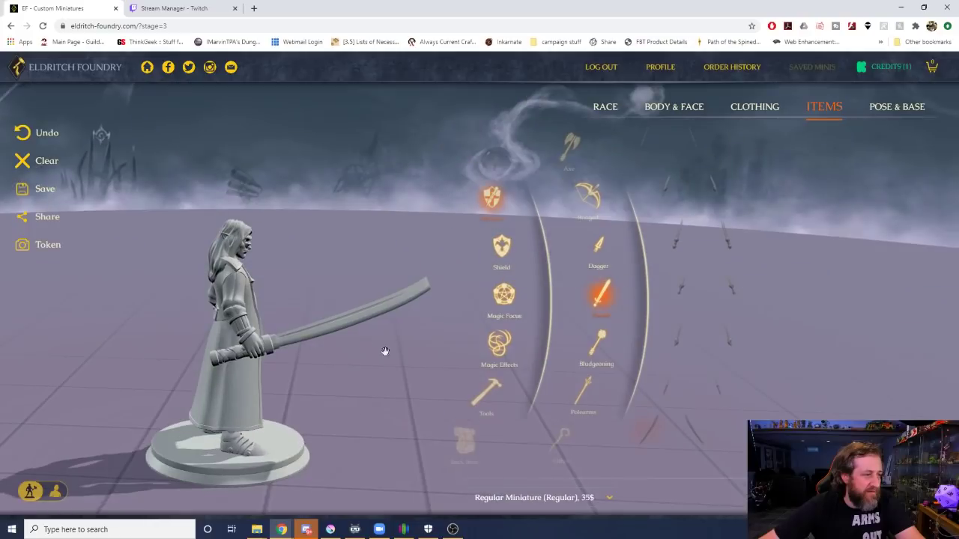
{"action": "left_click", "coordinate": [680, 335]}
{"action": "left_click", "coordinate": [679, 378]}
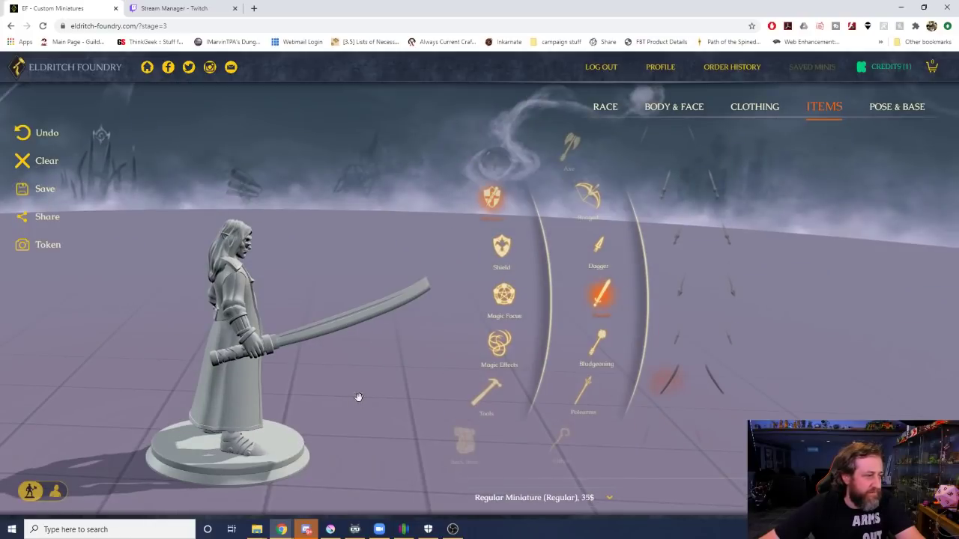
Compare the straight crossguard sword with the long curved sword, re-equip the curved one and inspect it from above.
{"action": "left_click_drag", "start_coordinate": [358, 398], "coordinate": [323, 370]}
{"action": "left_click", "coordinate": [652, 431]}
{"action": "left_click", "coordinate": [677, 379]}
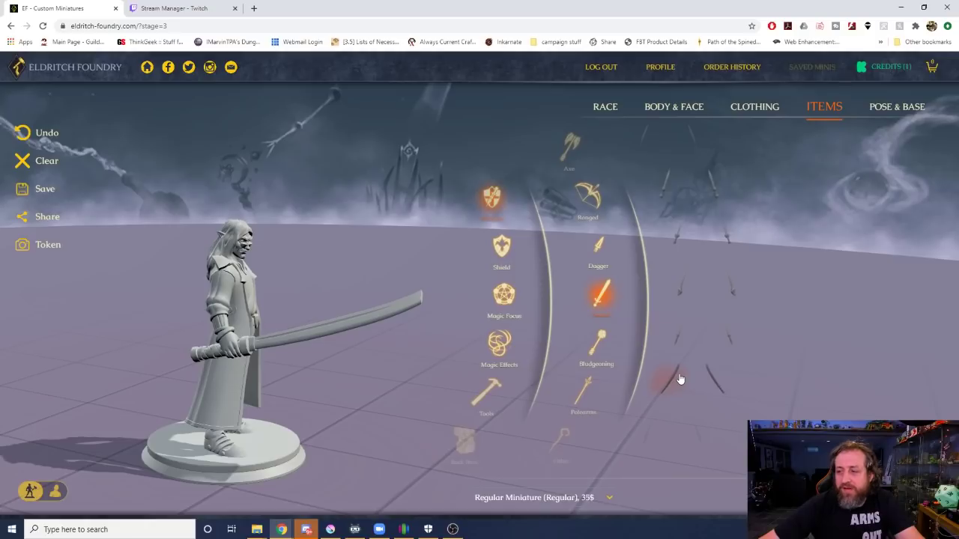
{"action": "left_click_drag", "start_coordinate": [383, 315], "coordinate": [667, 302]}
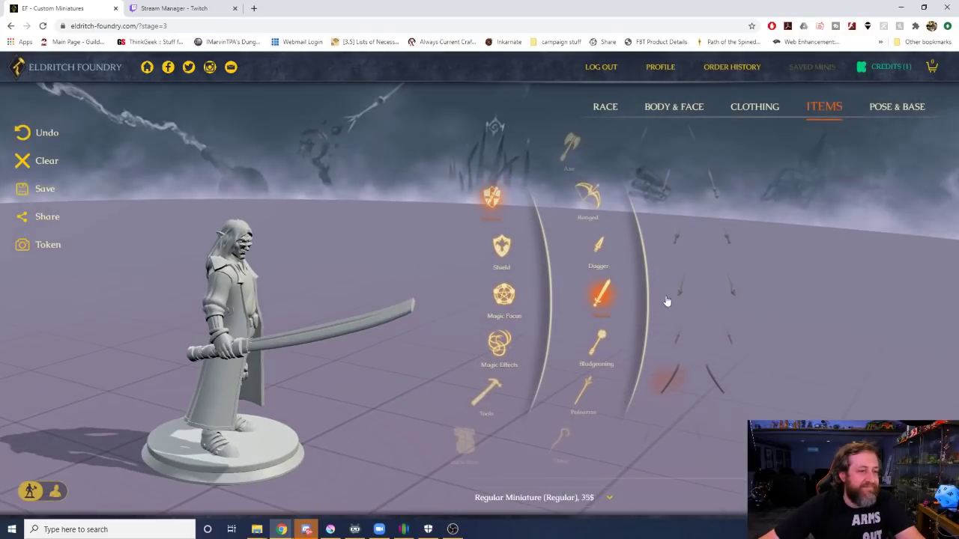
{"action": "left_click", "coordinate": [690, 335]}
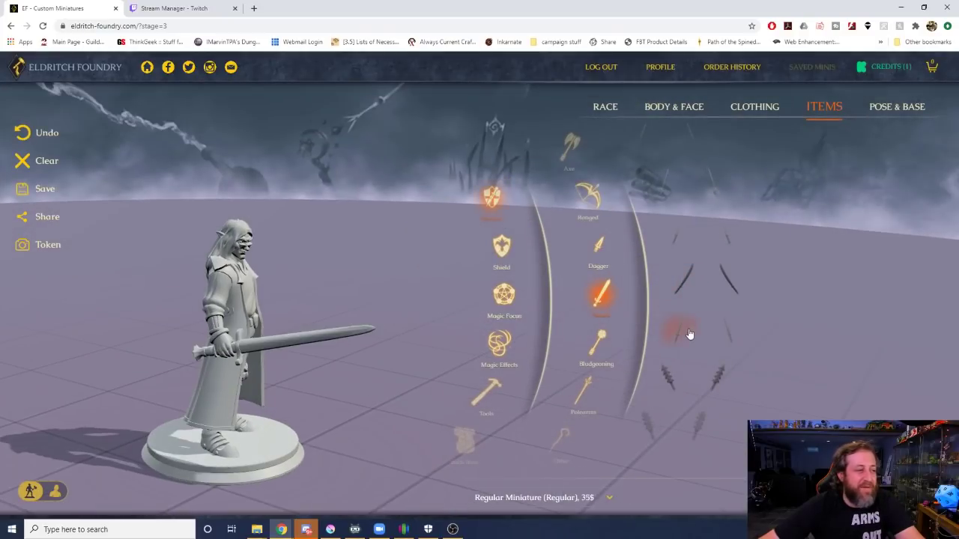
{"action": "left_click", "coordinate": [673, 292]}
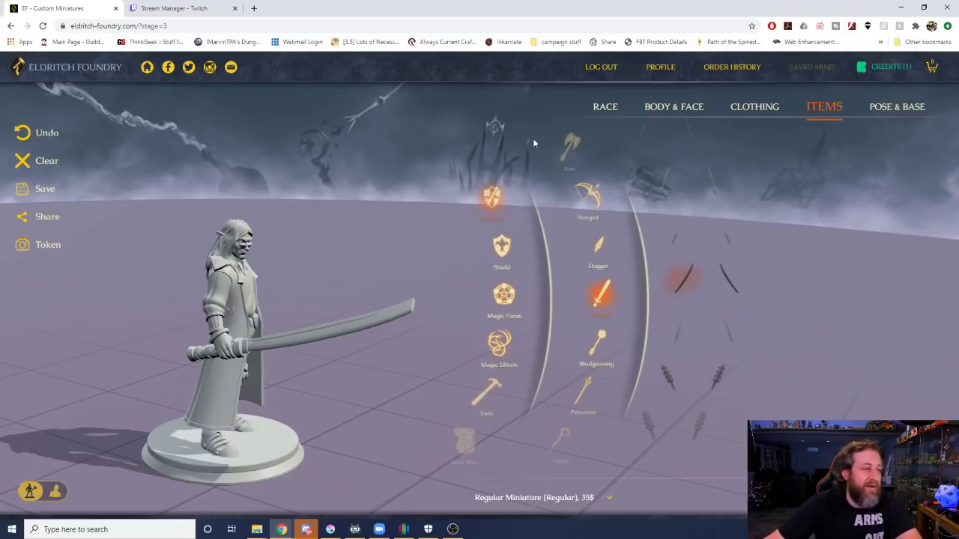
{"action": "left_click_drag", "start_coordinate": [304, 299], "coordinate": [223, 292]}
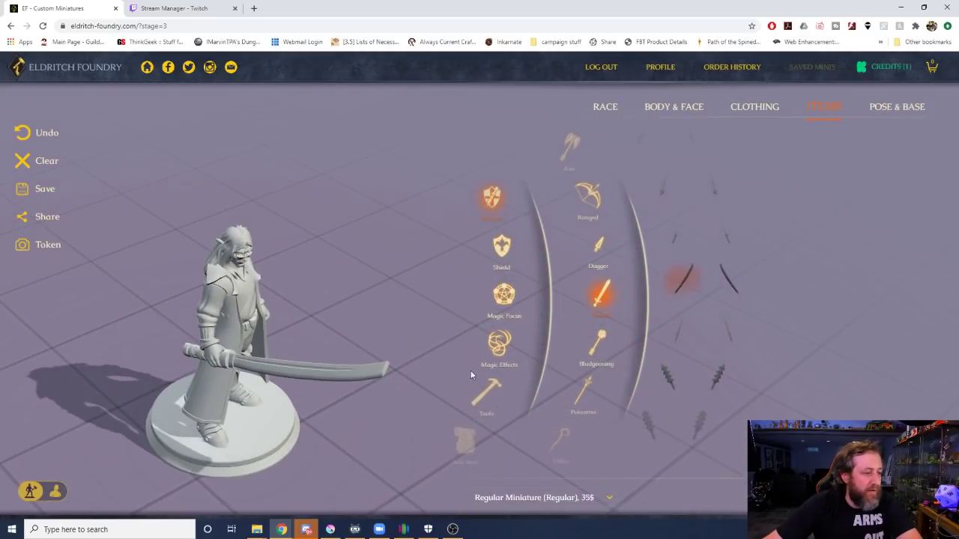
Try back items on the miniature, including the arrow-filled quiver and the pair of crossed axes.
{"action": "scroll", "coordinate": [471, 370], "scroll_direction": "down", "scroll_amount": 2}
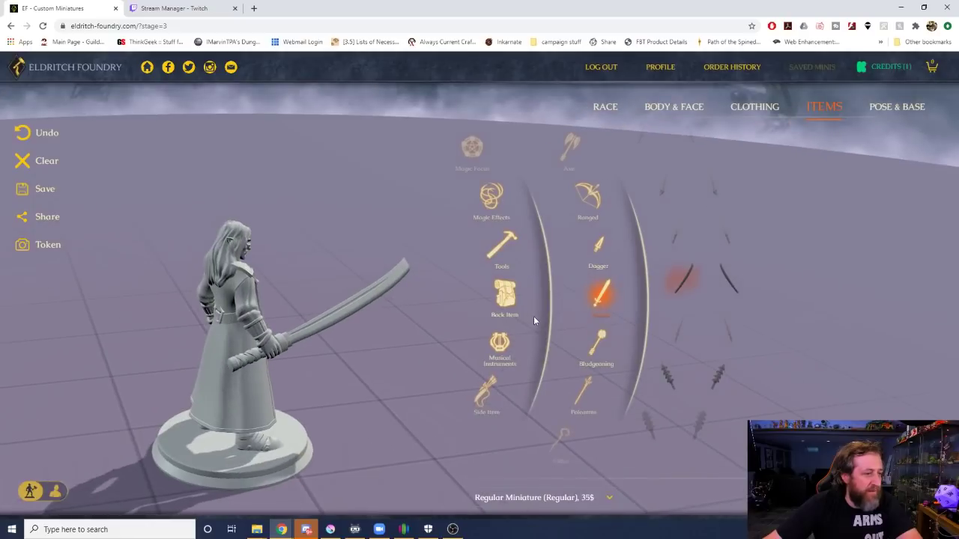
{"action": "left_click", "coordinate": [505, 297]}
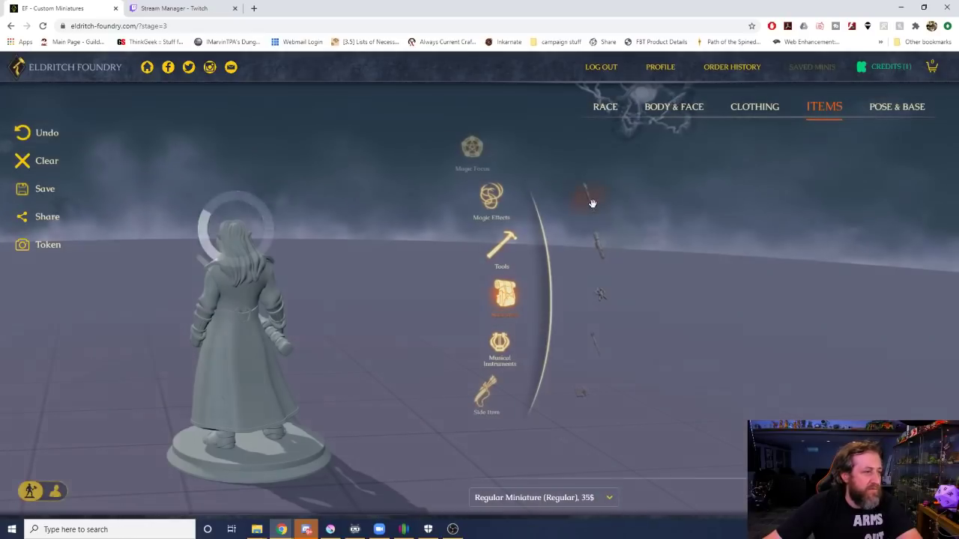
{"action": "left_click", "coordinate": [592, 203]}
{"action": "left_click", "coordinate": [600, 246]}
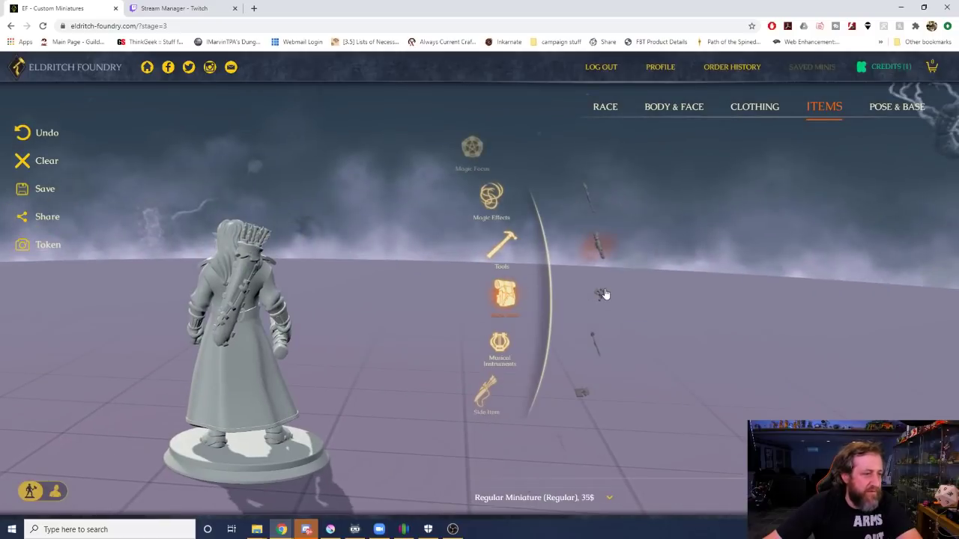
{"action": "left_click", "coordinate": [603, 295]}
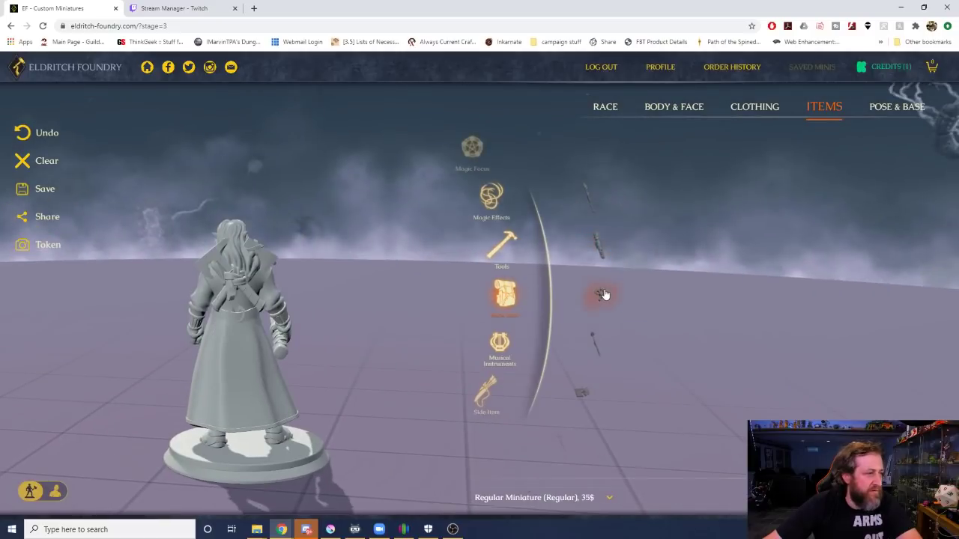
{"action": "left_click_drag", "start_coordinate": [240, 338], "coordinate": [243, 315]}
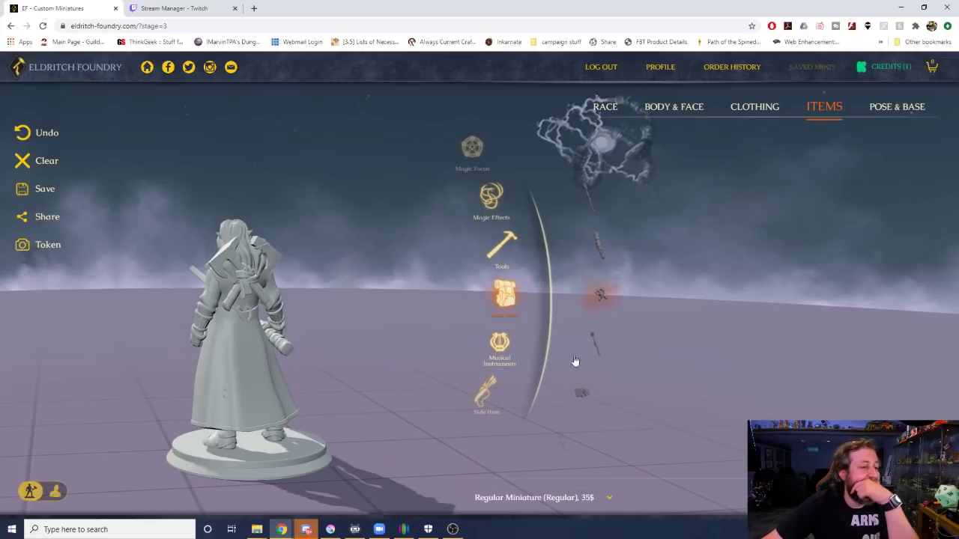
Try the ring-topped staff and the grid-patterned double panels on the back, inspecting them from behind.
{"action": "left_click", "coordinate": [607, 347]}
{"action": "left_click_drag", "start_coordinate": [341, 283], "coordinate": [397, 289]}
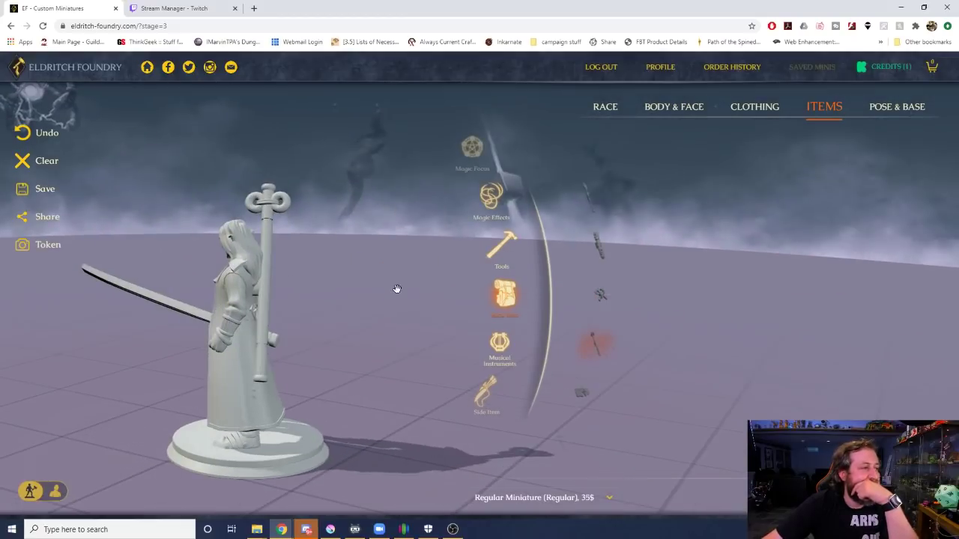
{"action": "left_click", "coordinate": [582, 393]}
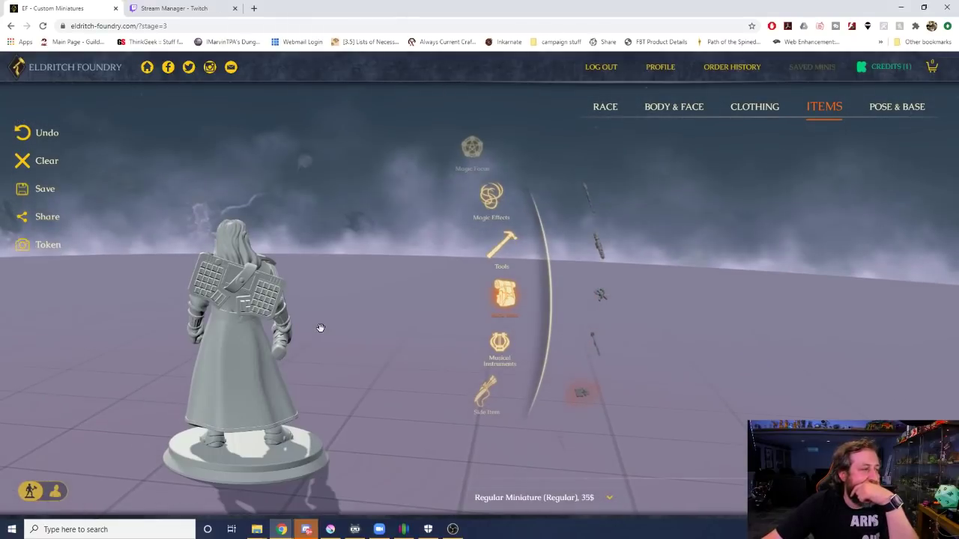
{"action": "left_click_drag", "start_coordinate": [318, 327], "coordinate": [336, 280]}
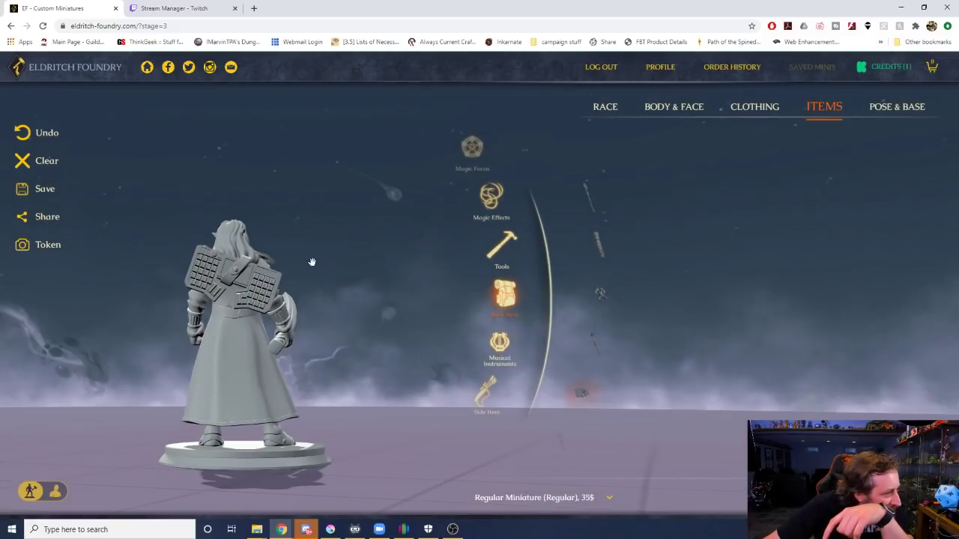
{"action": "left_click_drag", "start_coordinate": [396, 335], "coordinate": [412, 341]}
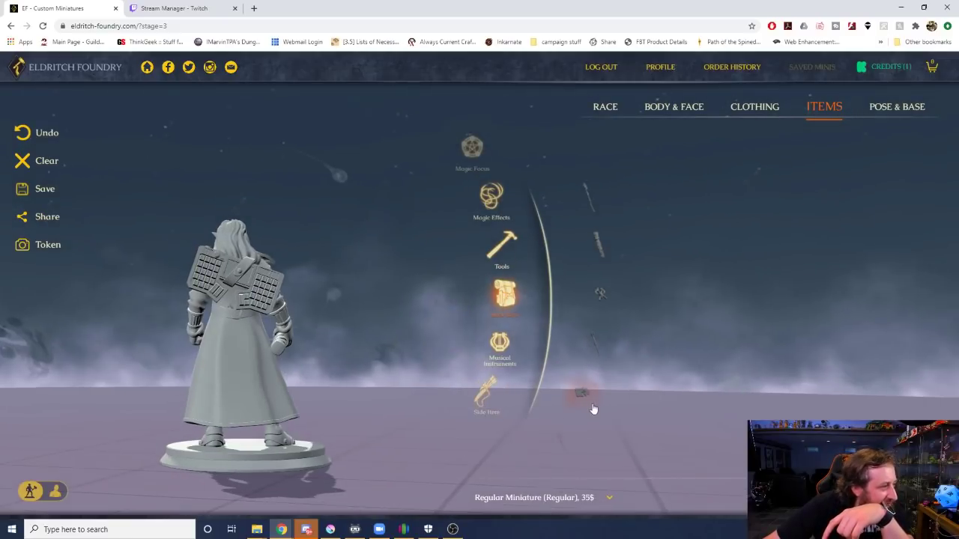
Try the bird-headed sheathed sword and the folded mechanical wings on the miniature's back.
{"action": "scroll", "coordinate": [597, 399], "scroll_direction": "down", "scroll_amount": 1}
{"action": "left_click", "coordinate": [588, 391]}
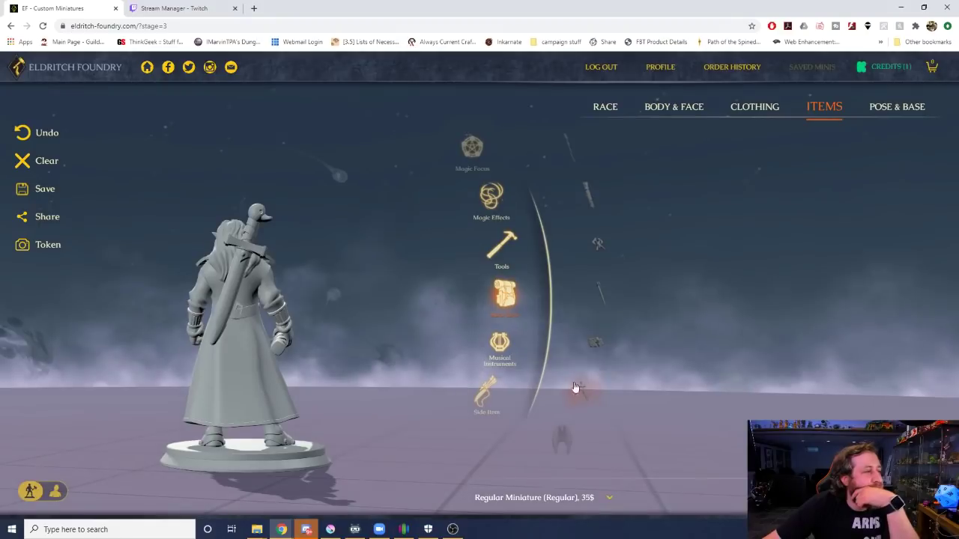
{"action": "left_click", "coordinate": [558, 433]}
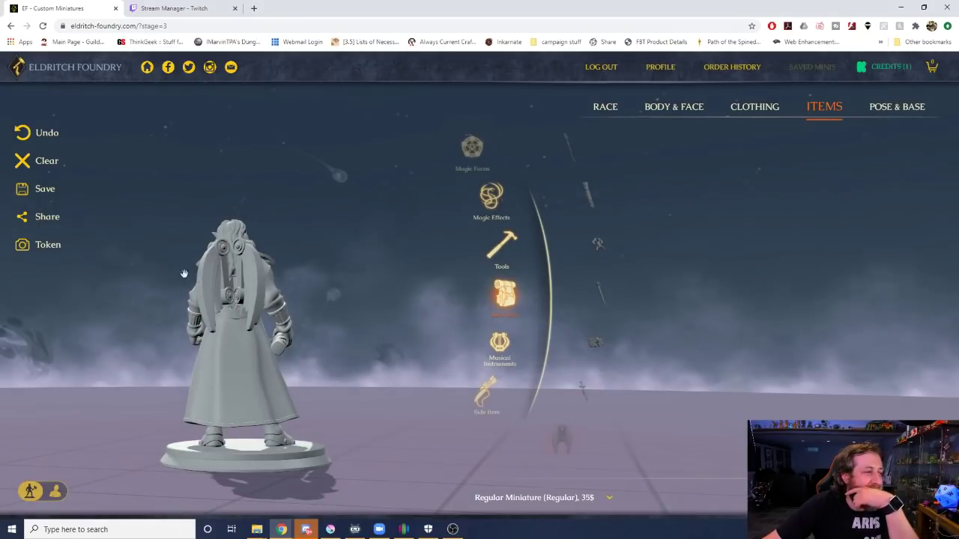
{"action": "left_click_drag", "start_coordinate": [184, 273], "coordinate": [241, 264]}
Try the ornate curved bow on the back, ending with the bulky segmented back item.
{"action": "scroll", "coordinate": [575, 371], "scroll_direction": "down", "scroll_amount": 2}
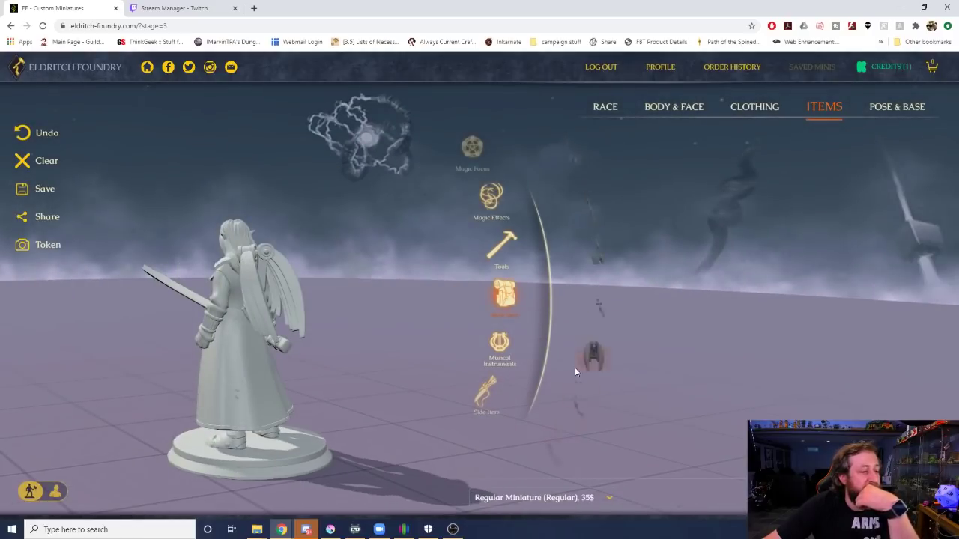
{"action": "scroll", "coordinate": [574, 368], "scroll_direction": "down", "scroll_amount": 2}
{"action": "left_click", "coordinate": [600, 283]}
{"action": "left_click_drag", "start_coordinate": [334, 291], "coordinate": [305, 291]}
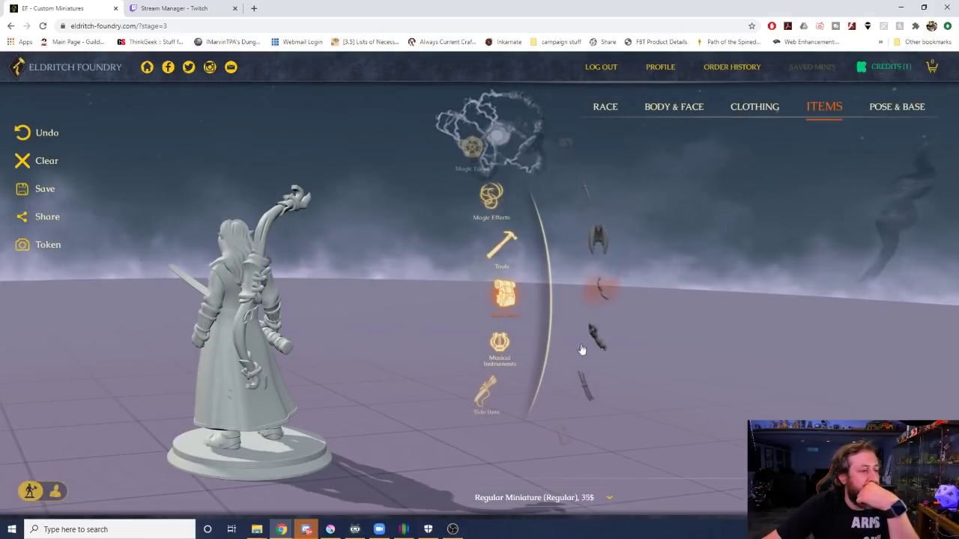
{"action": "left_click", "coordinate": [596, 334]}
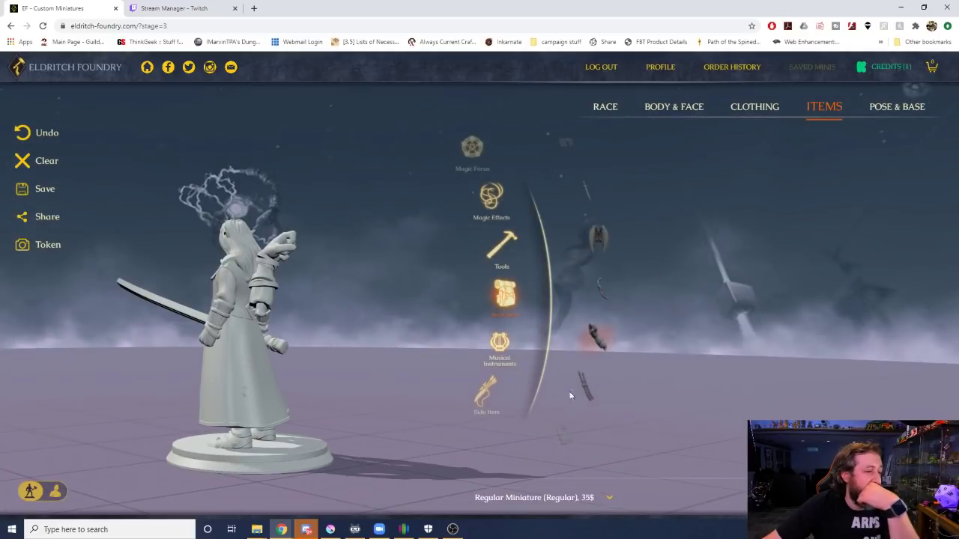
Try the paired curved swords, the rectangular item and the irregular bundled item on the miniature's back.
{"action": "left_click", "coordinate": [590, 388]}
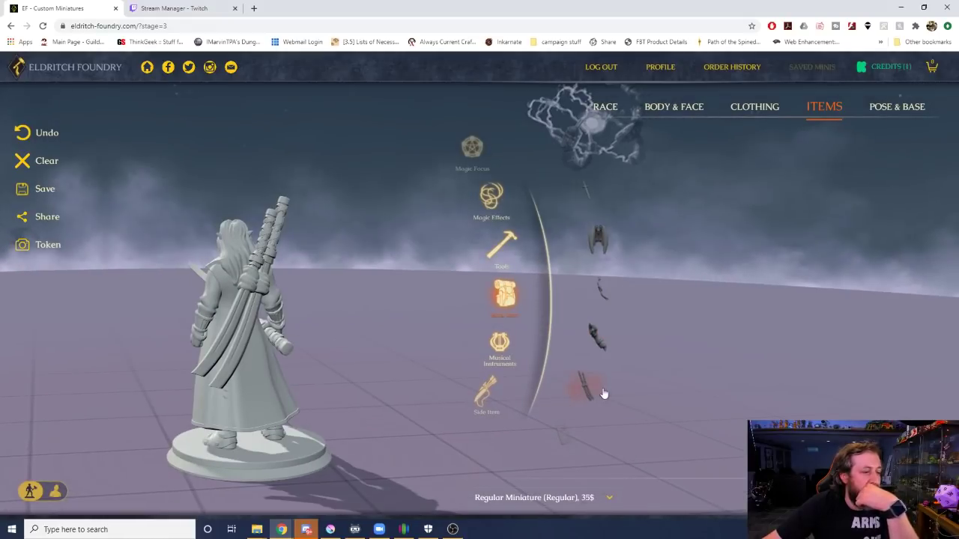
{"action": "left_click", "coordinate": [556, 433]}
{"action": "left_click_drag", "start_coordinate": [227, 291], "coordinate": [329, 285]}
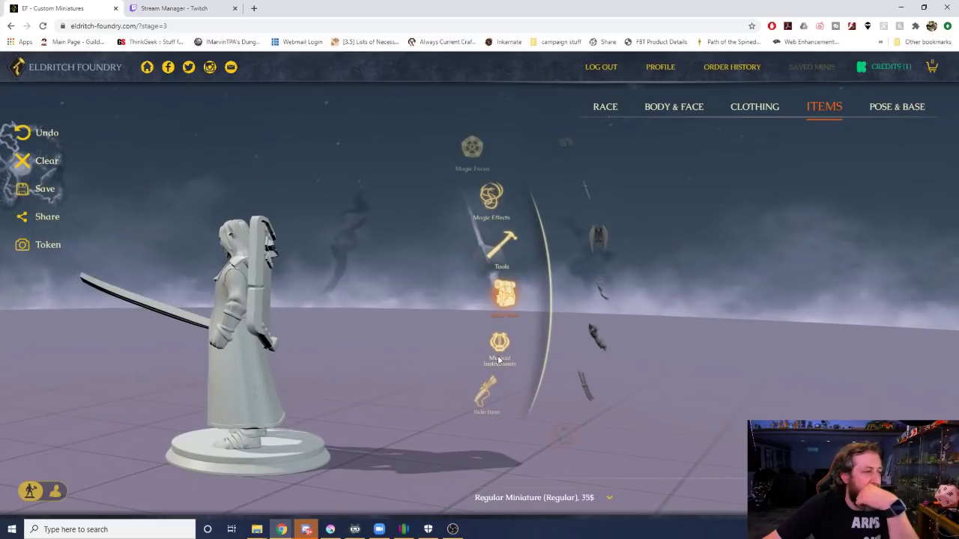
{"action": "scroll", "coordinate": [604, 344], "scroll_direction": "down", "scroll_amount": 3}
{"action": "left_click", "coordinate": [595, 336]}
{"action": "left_click", "coordinate": [590, 385]}
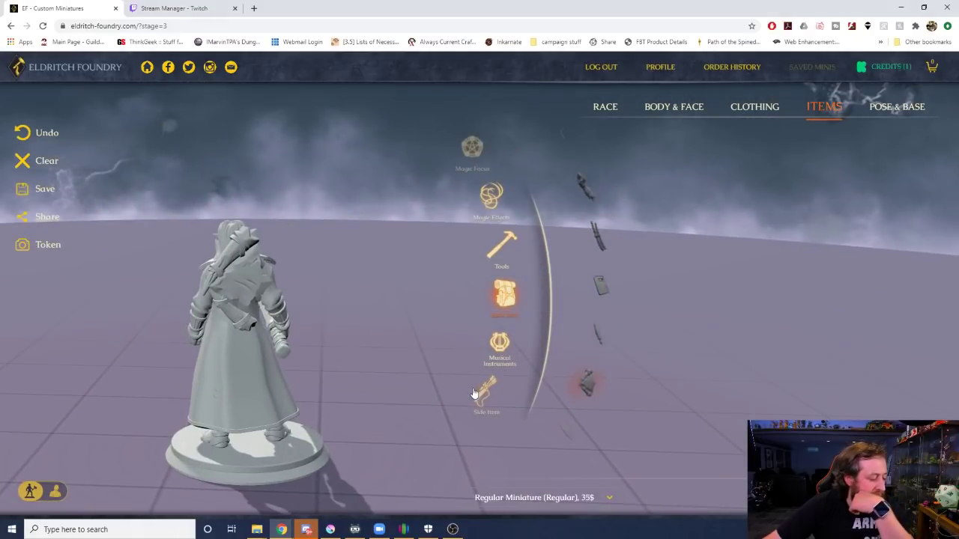
Try the pointed shield, the round octopus-emblem shield and the barbed spear on the miniature's back.
{"action": "left_click", "coordinate": [573, 427]}
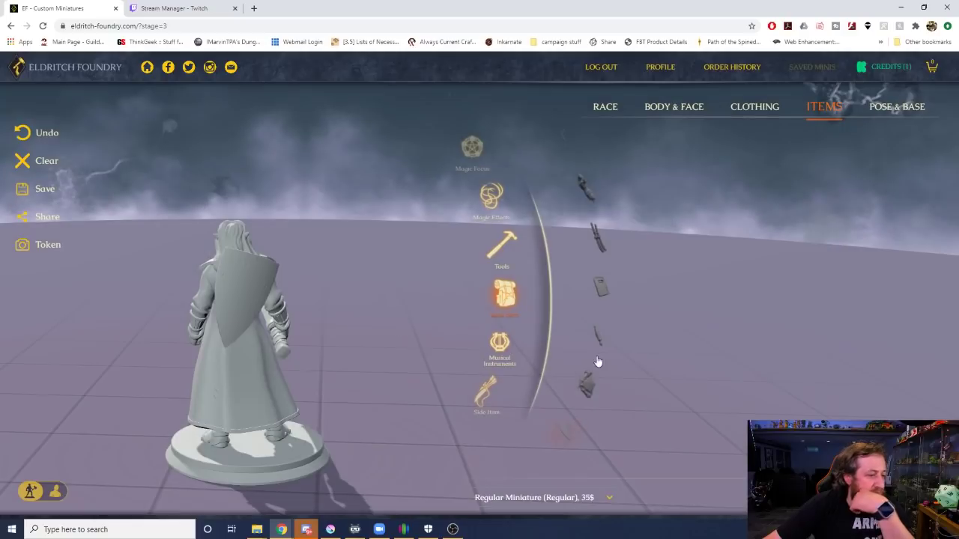
{"action": "left_click", "coordinate": [588, 386]}
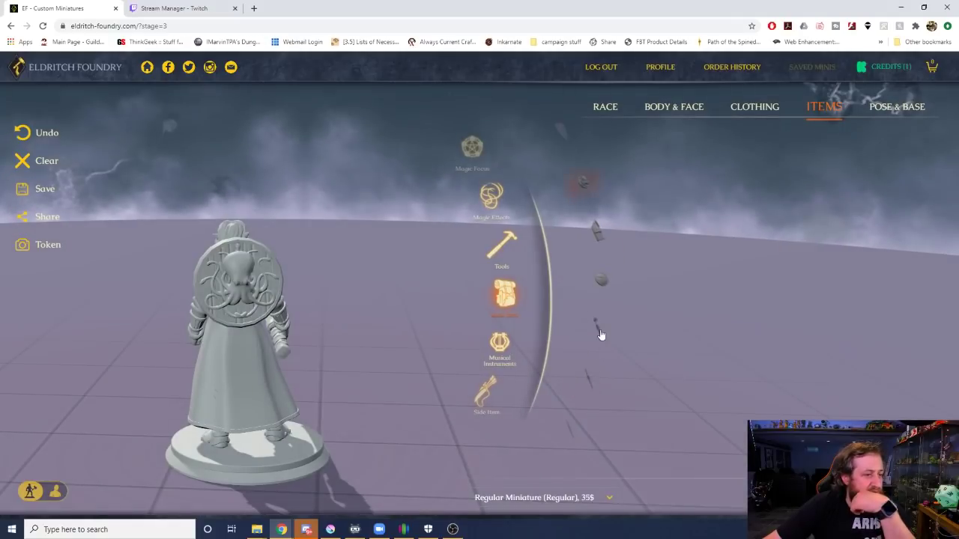
{"action": "left_click", "coordinate": [599, 327]}
{"action": "left_click", "coordinate": [580, 380]}
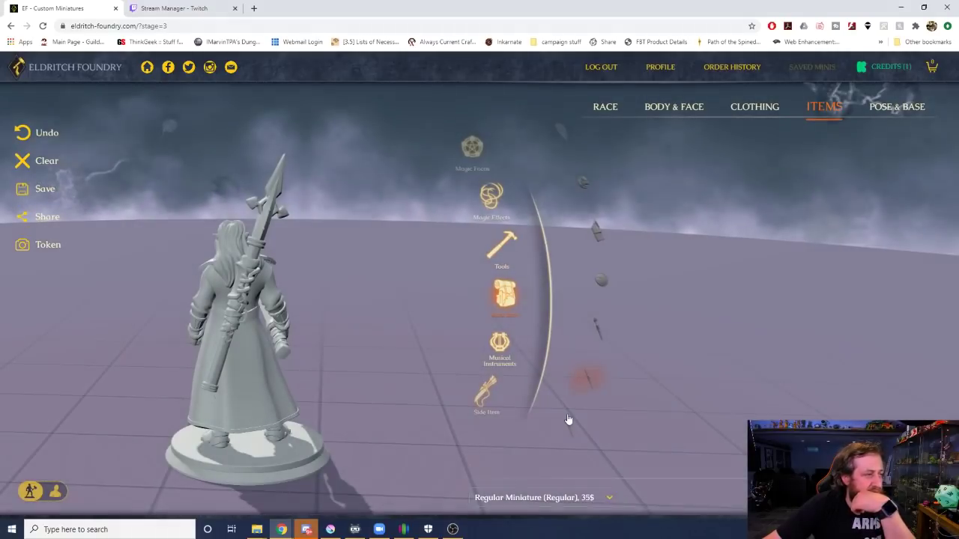
Try the antlered staff and the twin-cylinder pack as back items, inspecting the pack from a lower angle.
{"action": "left_click", "coordinate": [600, 281]}
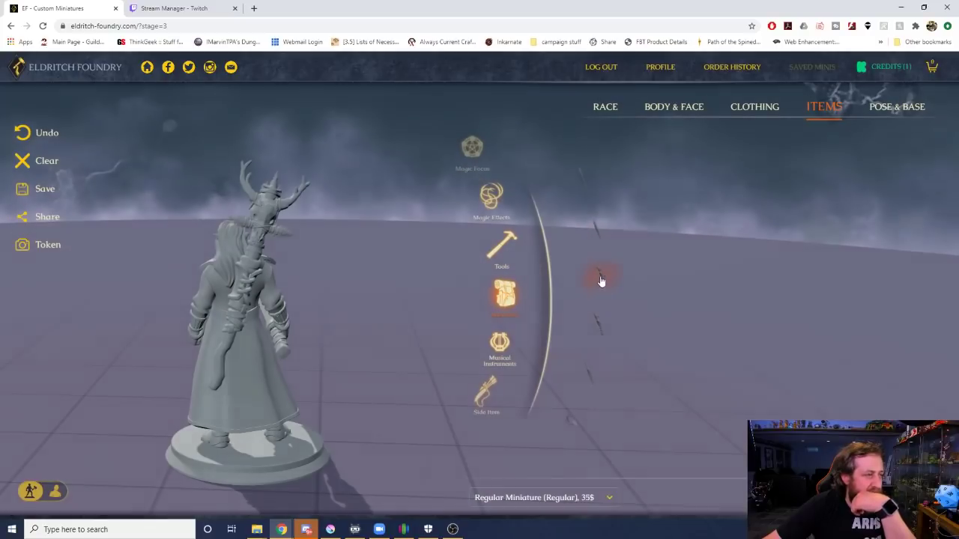
{"action": "left_click", "coordinate": [601, 270]}
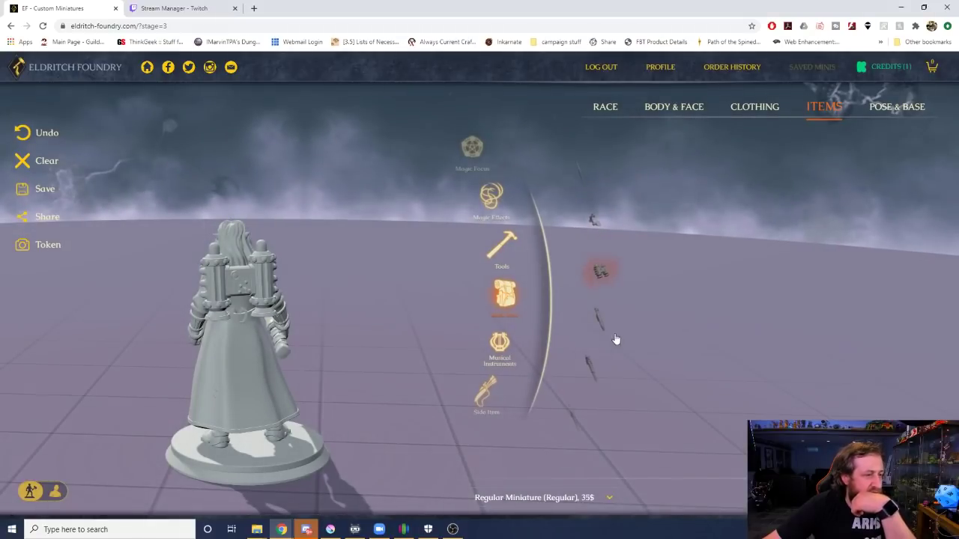
{"action": "left_click_drag", "start_coordinate": [235, 261], "coordinate": [217, 227]}
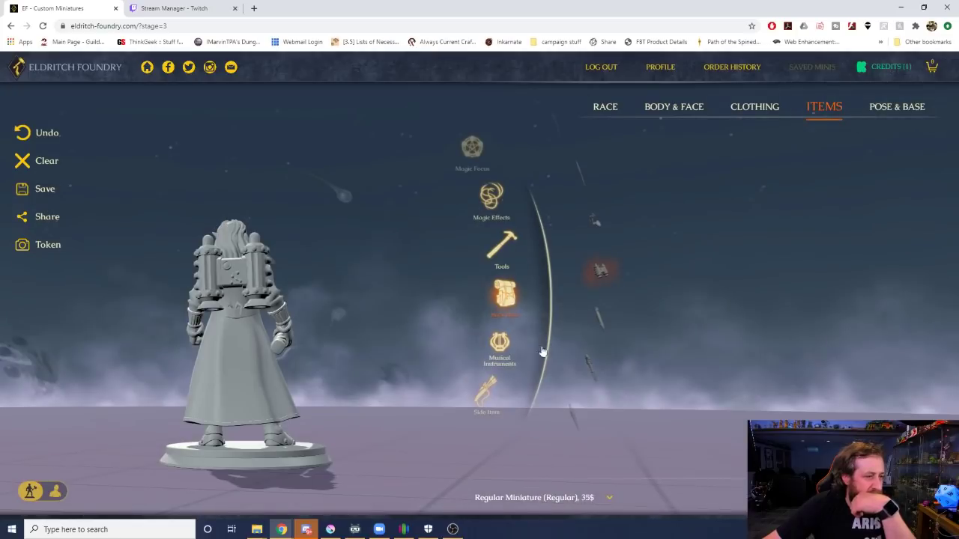
{"action": "left_click", "coordinate": [573, 418]}
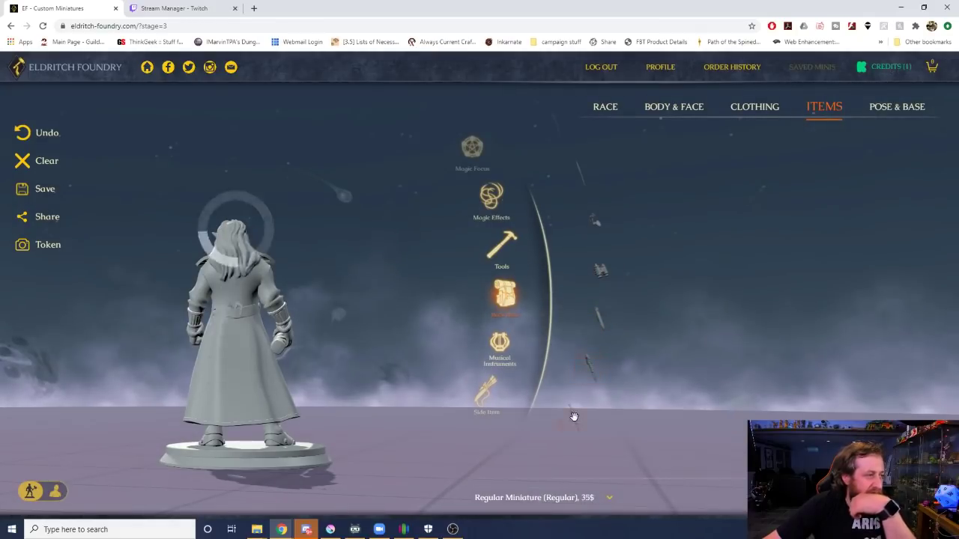
Try the sheathed sword with the ornate hilt and the curved weapon with disc-shaped ends on the back.
{"action": "scroll", "coordinate": [614, 352], "scroll_direction": "down", "scroll_amount": 4}
{"action": "left_click", "coordinate": [610, 313]}
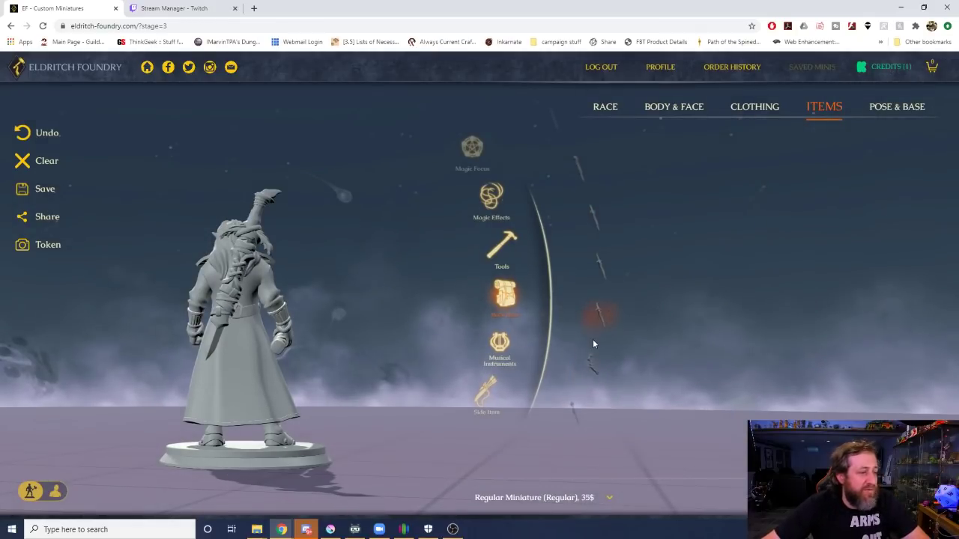
{"action": "left_click", "coordinate": [601, 377]}
{"action": "scroll", "coordinate": [599, 361], "scroll_direction": "down", "scroll_amount": 4}
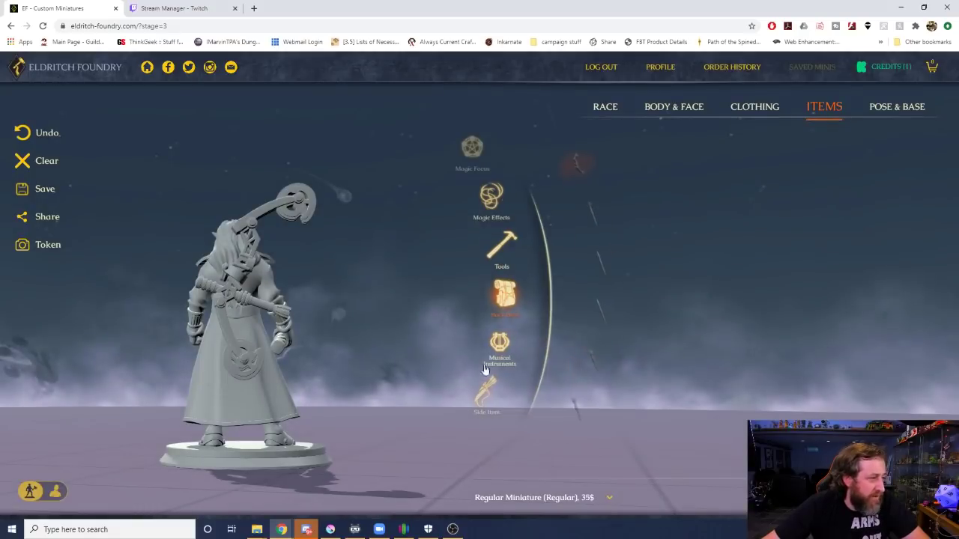
{"action": "mouse_move", "coordinate": [209, 266]}
{"action": "left_mouse_down"}
{"action": "mouse_move", "coordinate": [232, 262]}
{"action": "mouse_move", "coordinate": [315, 287]}
{"action": "mouse_move", "coordinate": [216, 258]}
{"action": "left_mouse_up"}
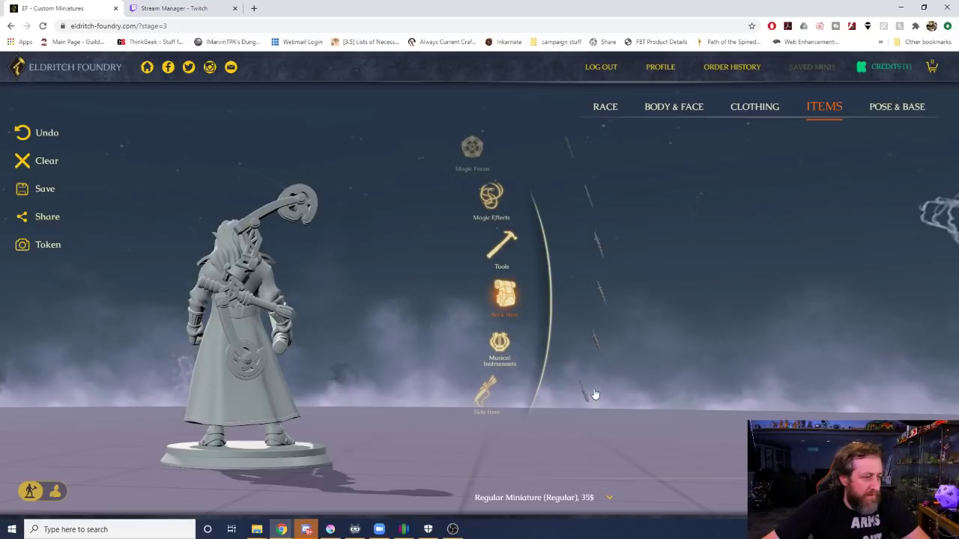
Try the plain tapered club-like item, remove it to leave the back empty, and check the miniature from the front and side.
{"action": "left_click", "coordinate": [591, 392]}
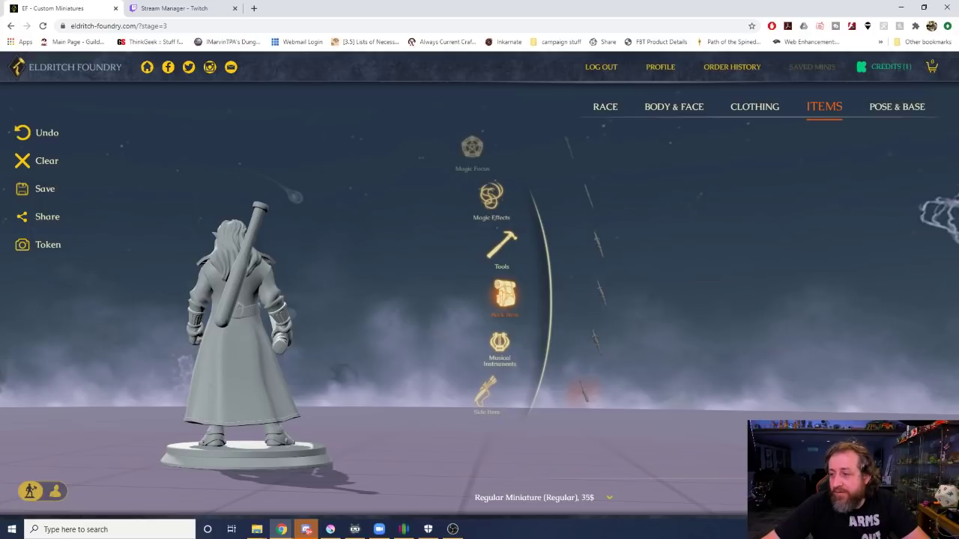
{"action": "left_click", "coordinate": [592, 397]}
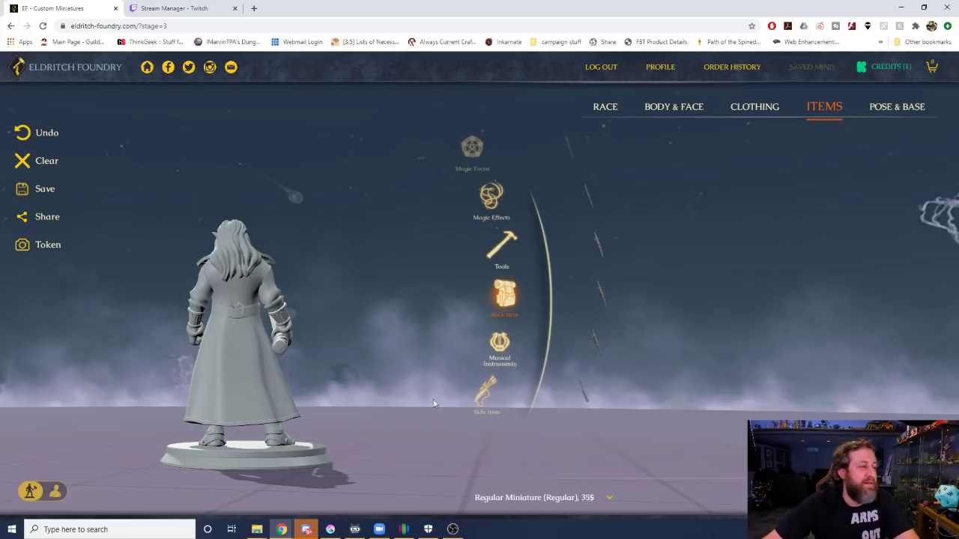
{"action": "left_click_drag", "start_coordinate": [281, 251], "coordinate": [454, 285]}
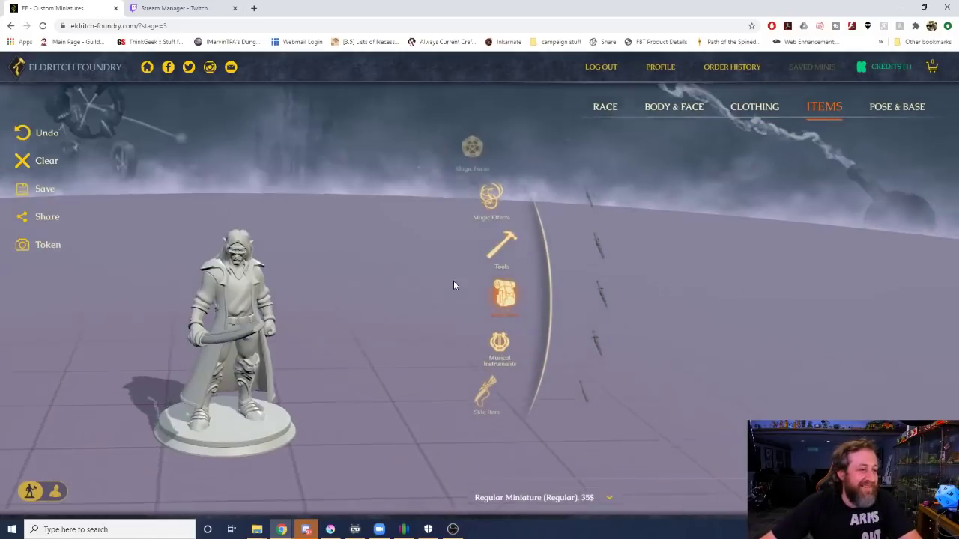
{"action": "left_click_drag", "start_coordinate": [318, 254], "coordinate": [420, 257]}
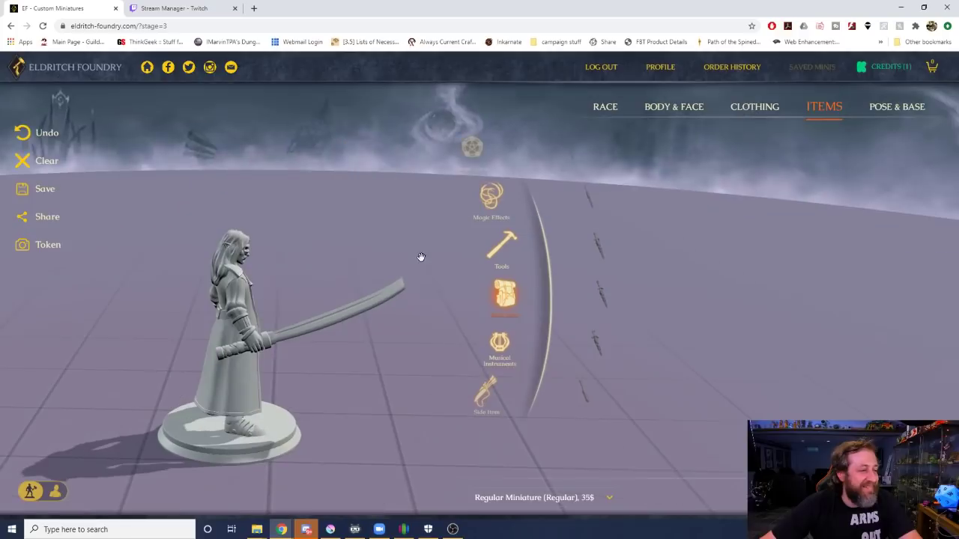
Browse the musical instruments, trying the boxy ridged instrument and the accordion on the miniature's back.
{"action": "left_click", "coordinate": [517, 358]}
{"action": "left_click", "coordinate": [577, 197]}
{"action": "left_click_drag", "start_coordinate": [142, 253], "coordinate": [280, 224]}
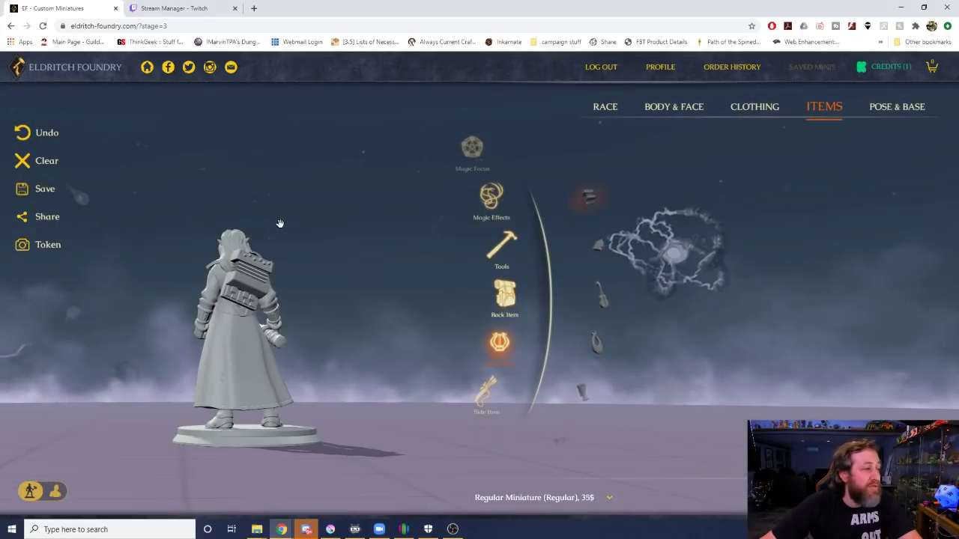
{"action": "left_click_drag", "start_coordinate": [480, 221], "coordinate": [380, 232]}
{"action": "left_click", "coordinate": [593, 247]}
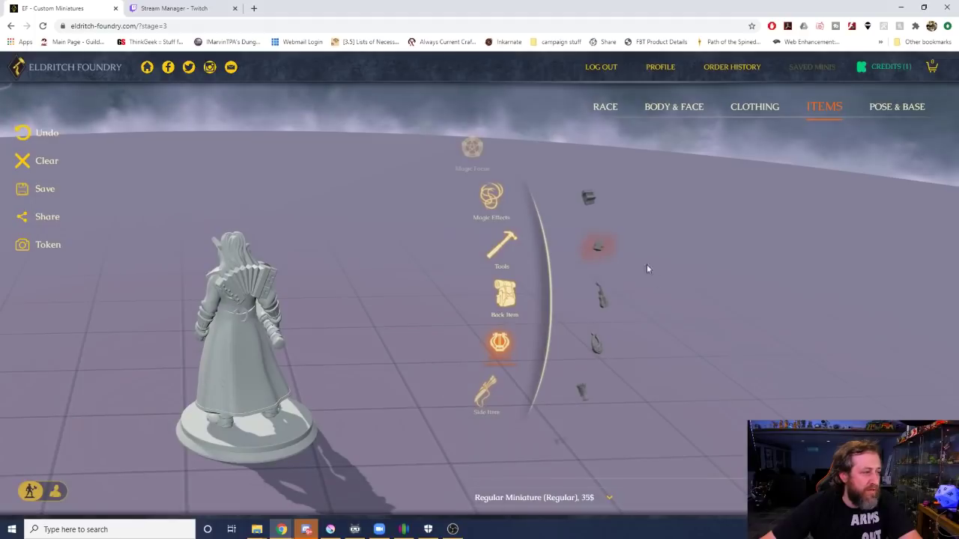
Try the guitar, the teardrop-shaped instrument and the narrow-waisted drum on the miniature's back.
{"action": "left_click", "coordinate": [601, 295]}
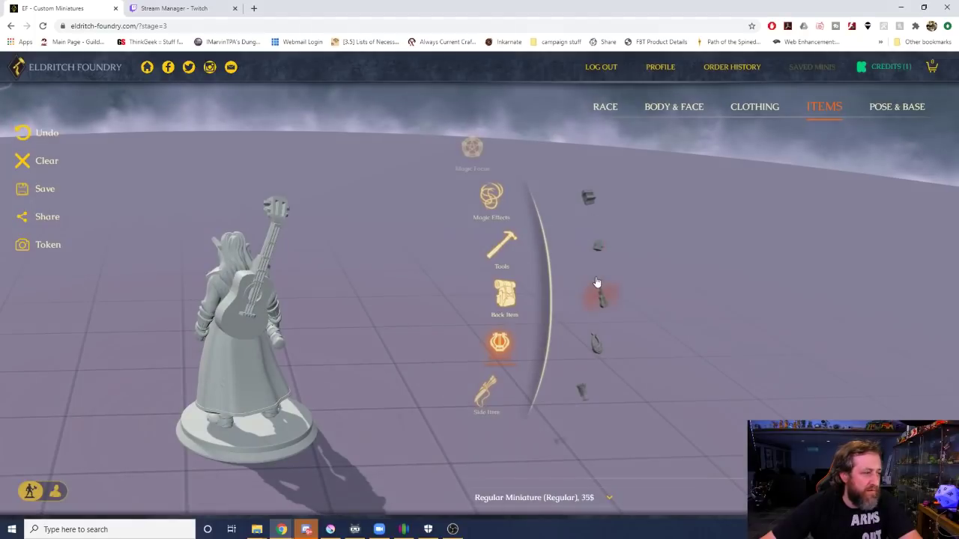
{"action": "left_click", "coordinate": [599, 345]}
{"action": "left_click", "coordinate": [581, 395]}
{"action": "scroll", "coordinate": [584, 391], "scroll_direction": "down", "scroll_amount": 2}
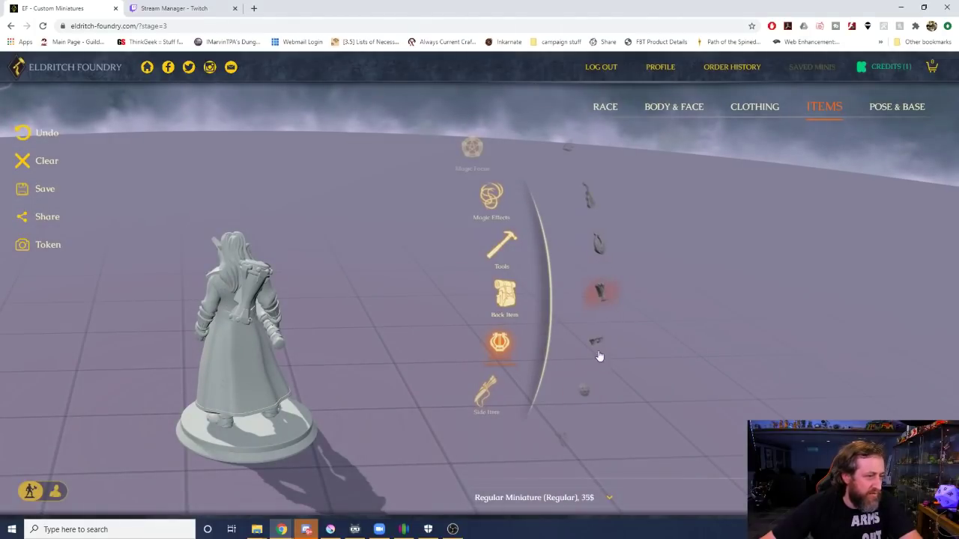
Try more musical instruments, including the large drum with a cymbal, and inspect it from the side.
{"action": "left_click", "coordinate": [599, 352]}
{"action": "scroll", "coordinate": [599, 359], "scroll_direction": "down", "scroll_amount": 2}
{"action": "left_click", "coordinate": [585, 403]}
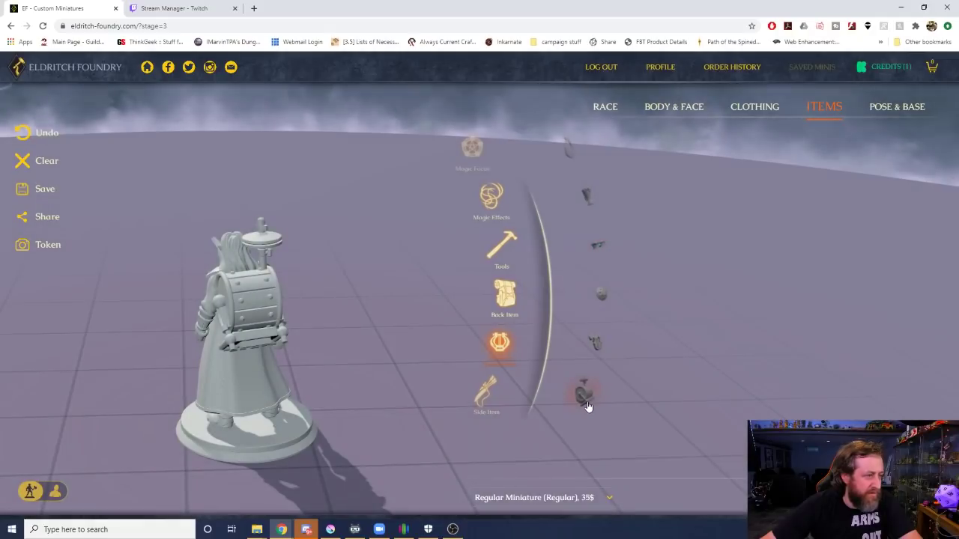
{"action": "left_click_drag", "start_coordinate": [302, 353], "coordinate": [398, 323]}
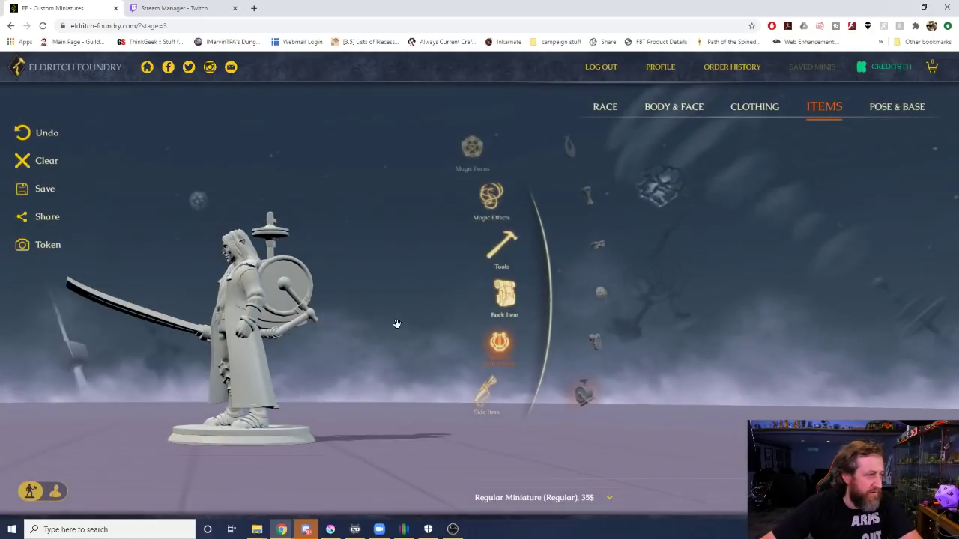
Try the lyre and the round instrument on the back, then remove the instrument.
{"action": "left_click", "coordinate": [590, 344]}
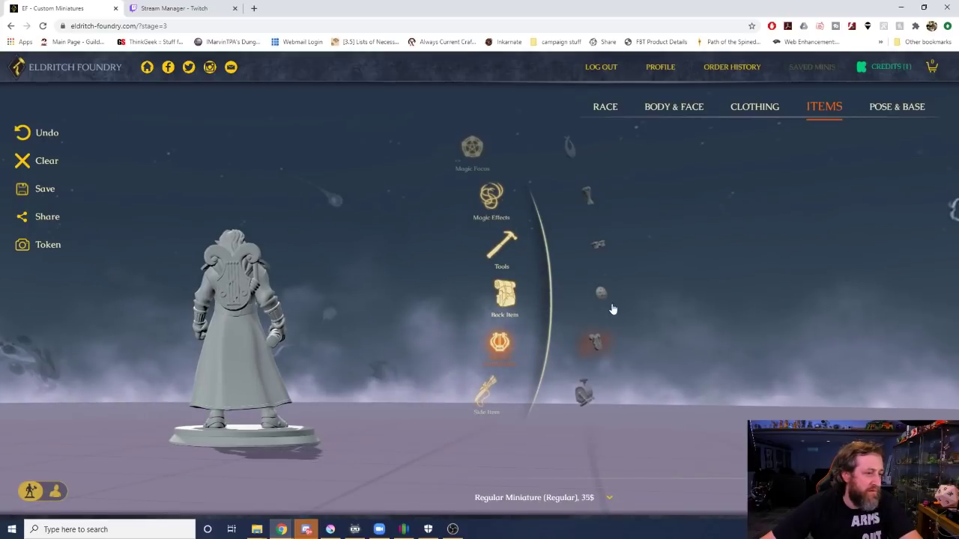
{"action": "left_click", "coordinate": [607, 302]}
{"action": "left_click", "coordinate": [614, 302]}
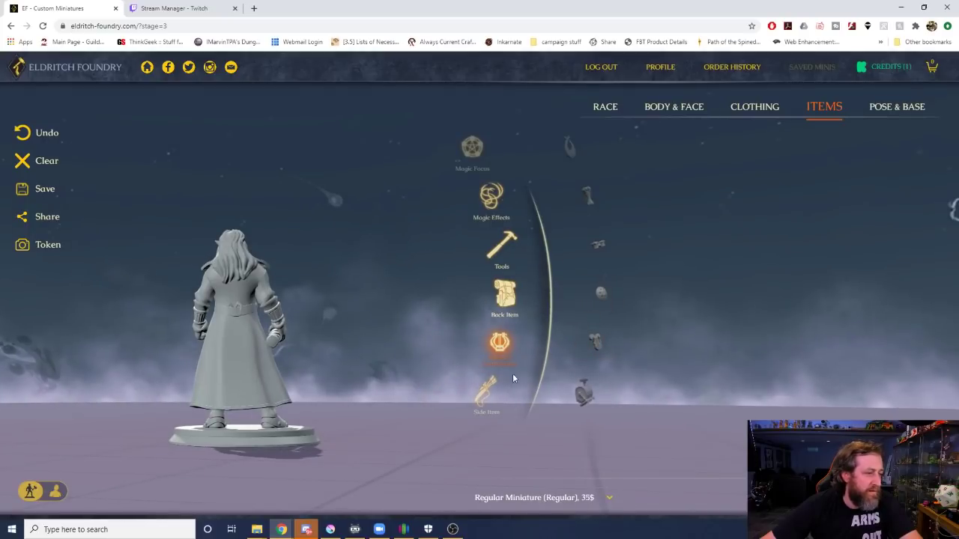
Browse the side items, trying the pistol and the two small pouches on the miniature's hip.
{"action": "left_click", "coordinate": [496, 386]}
{"action": "left_click_drag", "start_coordinate": [207, 297], "coordinate": [494, 296]}
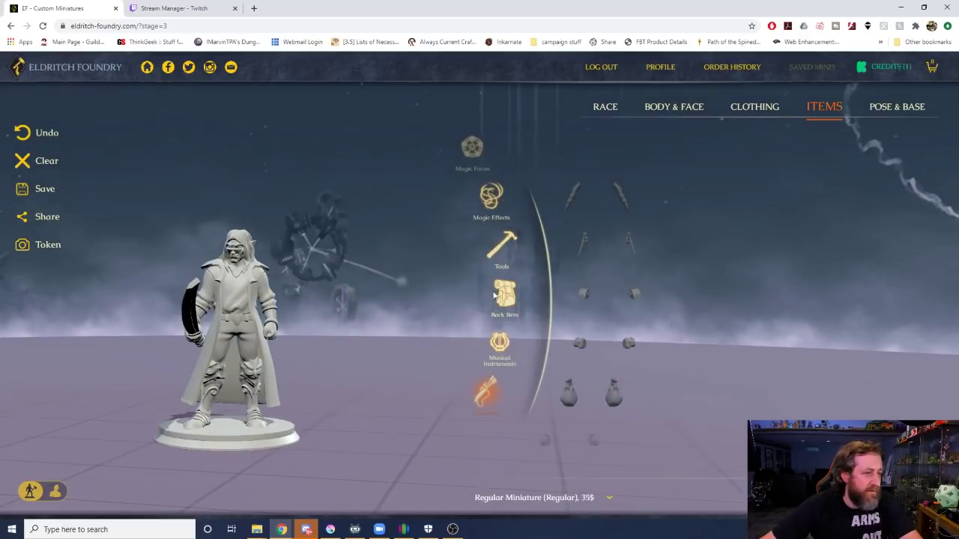
{"action": "left_click", "coordinate": [576, 212]}
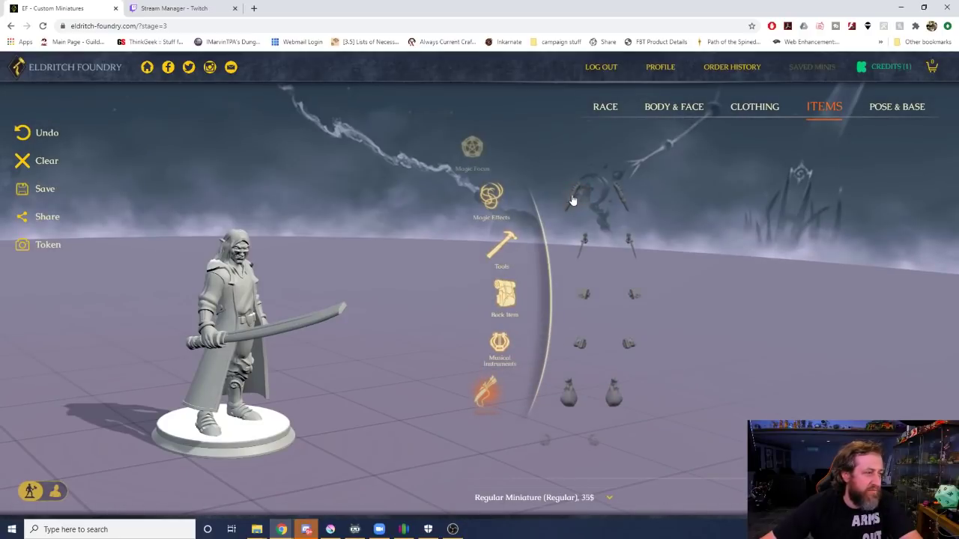
{"action": "left_click_drag", "start_coordinate": [376, 255], "coordinate": [219, 255]}
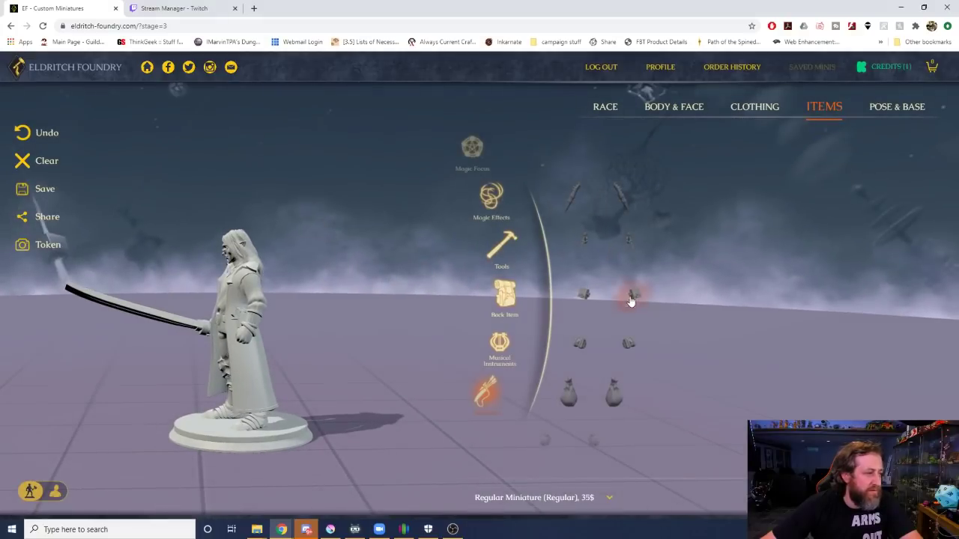
{"action": "left_click", "coordinate": [633, 296]}
{"action": "left_click", "coordinate": [637, 345]}
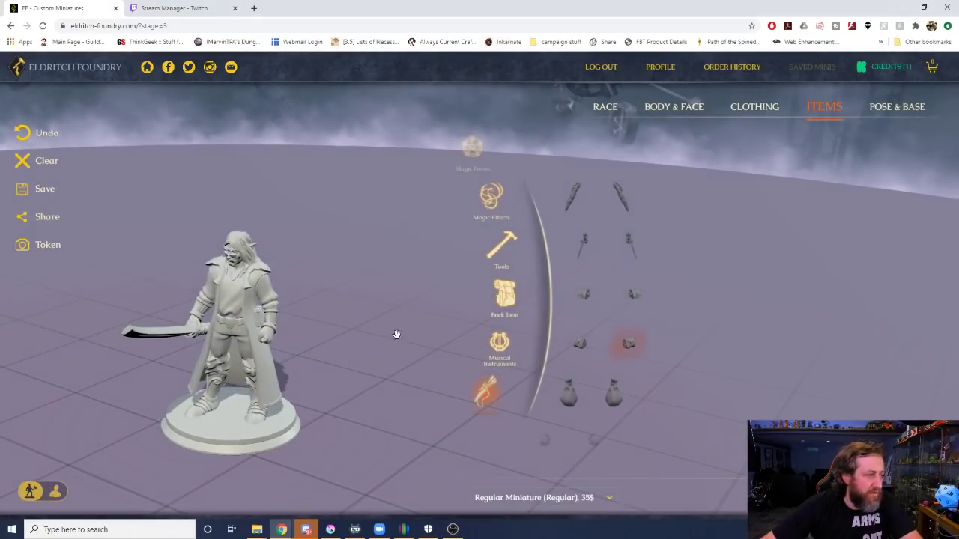
Try the large tied sack, the small round pouch and the item below it at the miniature's left hip.
{"action": "left_click", "coordinate": [610, 404]}
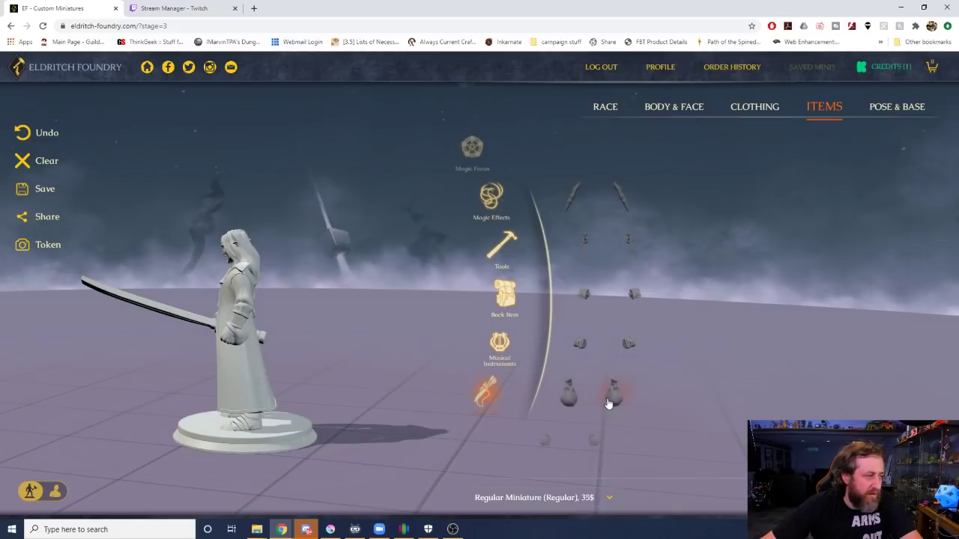
{"action": "left_click", "coordinate": [592, 451]}
{"action": "scroll", "coordinate": [608, 452], "scroll_direction": "down", "scroll_amount": 2}
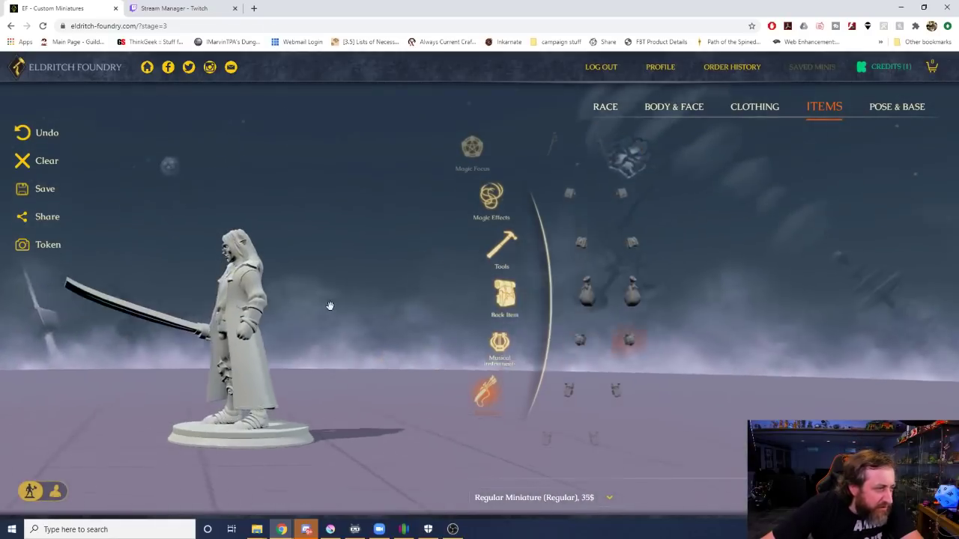
{"action": "left_click_drag", "start_coordinate": [330, 305], "coordinate": [389, 308]}
{"action": "left_click", "coordinate": [603, 386]}
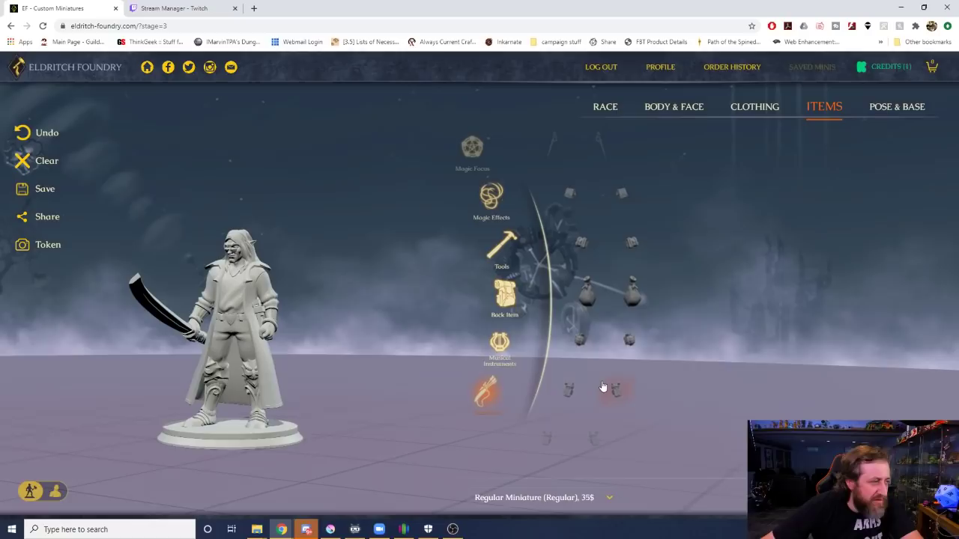
Add the dagger side item to the miniature's left hip.
{"action": "scroll", "coordinate": [602, 442], "scroll_direction": "down", "scroll_amount": 4}
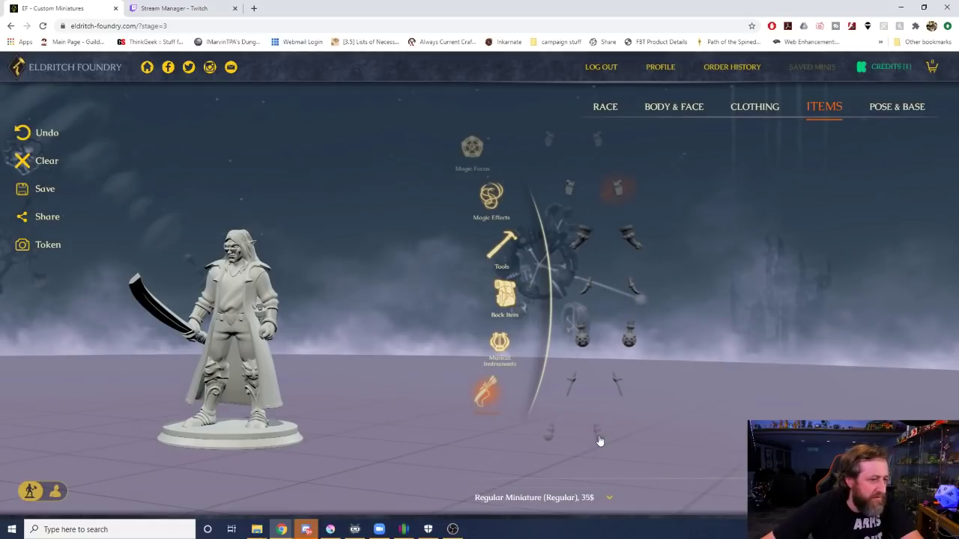
{"action": "scroll", "coordinate": [613, 255], "scroll_direction": "down", "scroll_amount": 1}
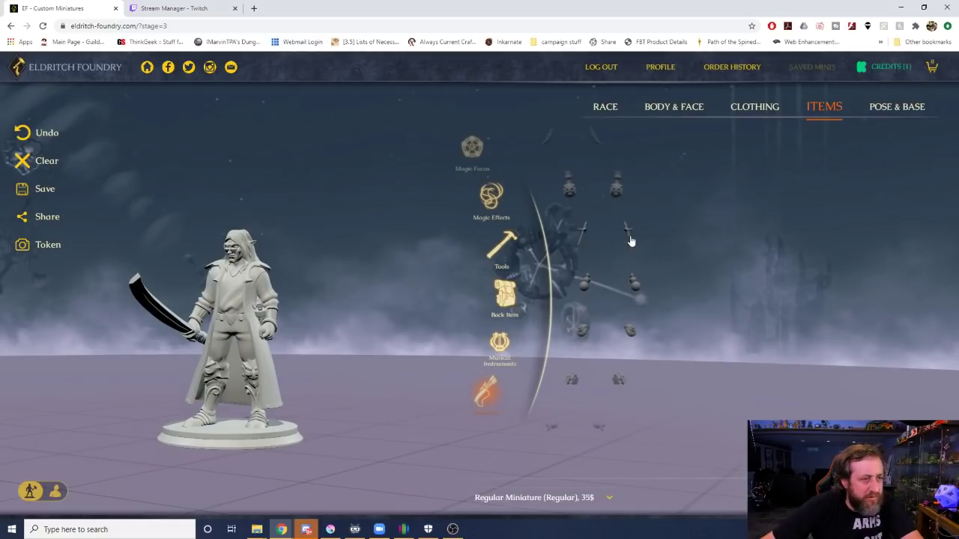
{"action": "left_click", "coordinate": [630, 237]}
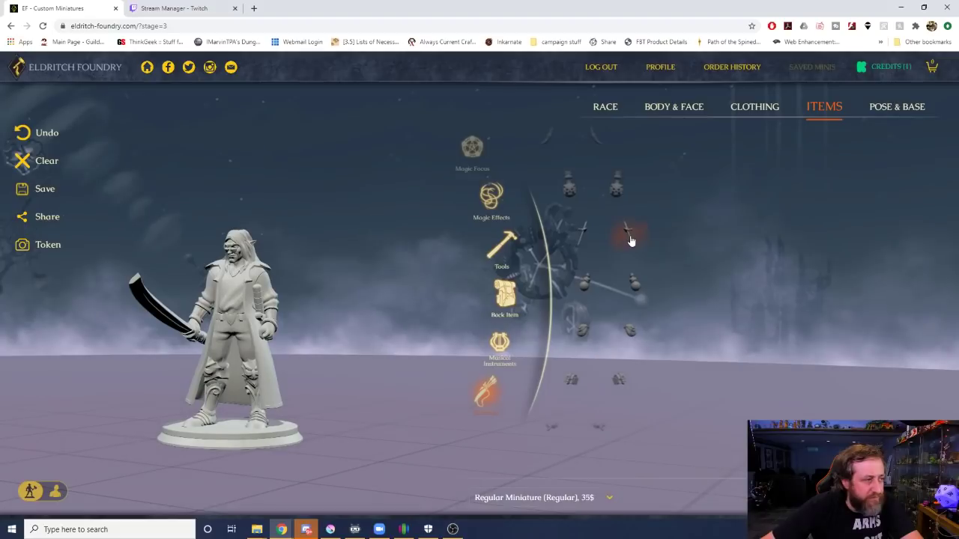
Try the small flask and several other side items at the miniature's left hip.
{"action": "left_click", "coordinate": [641, 286]}
{"action": "mouse_move", "coordinate": [274, 339]}
{"action": "left_mouse_down"}
{"action": "mouse_move", "coordinate": [189, 328]}
{"action": "mouse_move", "coordinate": [276, 328]}
{"action": "left_mouse_up"}
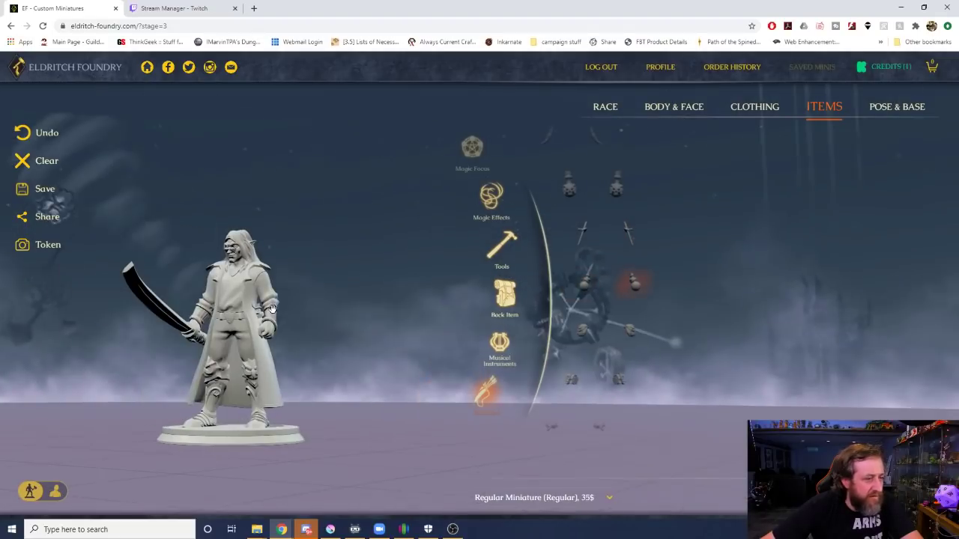
{"action": "scroll", "coordinate": [611, 268], "scroll_direction": "down", "scroll_amount": 4}
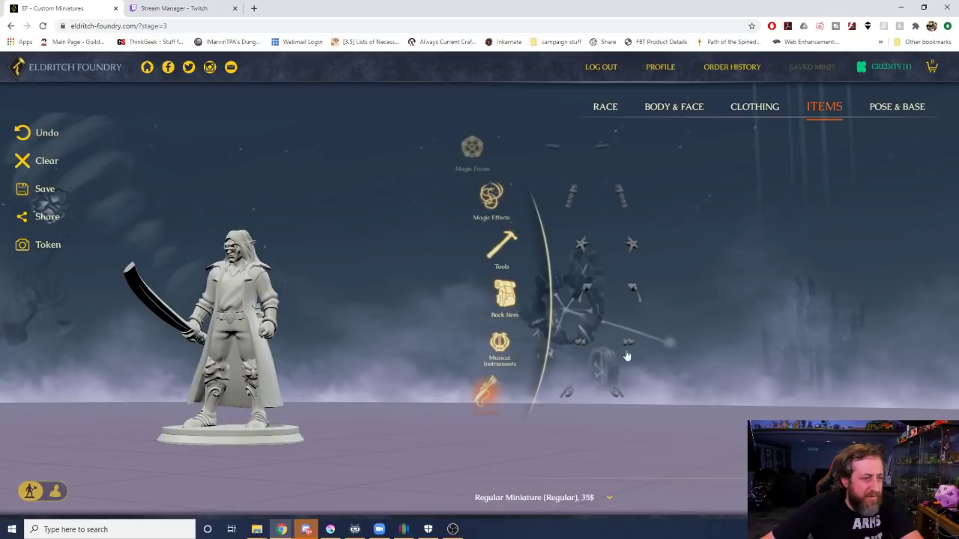
{"action": "left_click", "coordinate": [616, 392]}
{"action": "left_click_drag", "start_coordinate": [317, 308], "coordinate": [680, 416]}
{"action": "scroll", "coordinate": [608, 381], "scroll_direction": "down", "scroll_amount": 2}
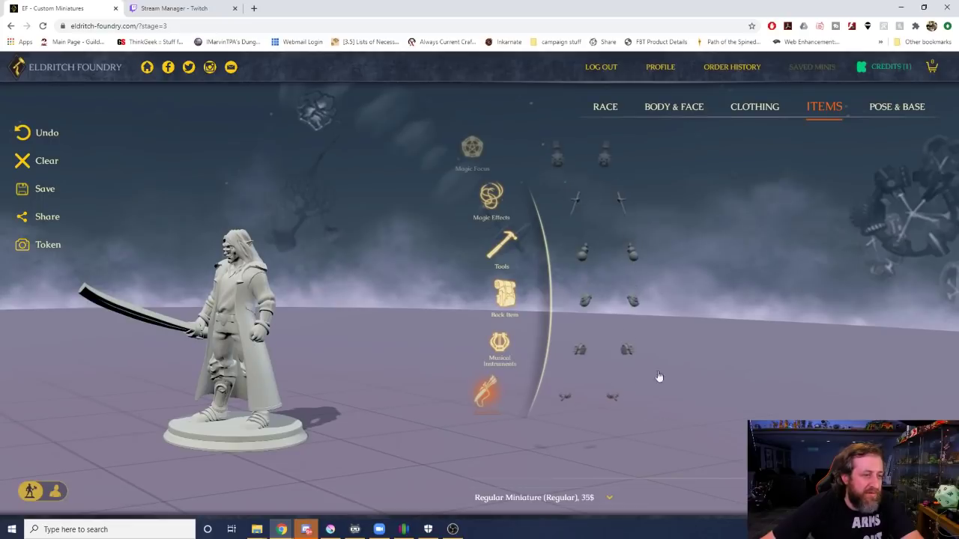
{"action": "left_click", "coordinate": [627, 296]}
{"action": "left_click_drag", "start_coordinate": [345, 254], "coordinate": [325, 276]}
{"action": "scroll", "coordinate": [548, 270], "scroll_direction": "up", "scroll_amount": 2}
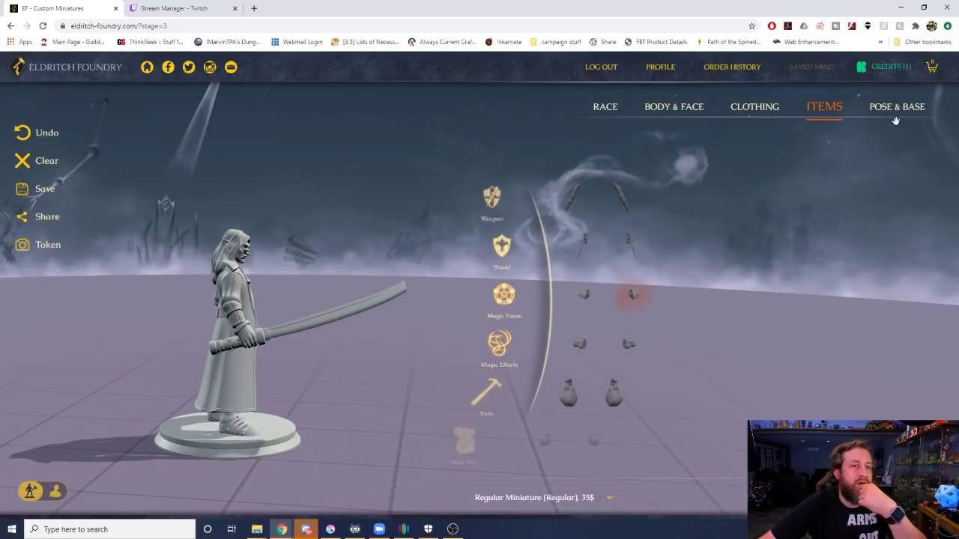
Try the first preset pose, a wide stance with the sword held low, and inspect it from different angles.
{"action": "left_click", "coordinate": [898, 119]}
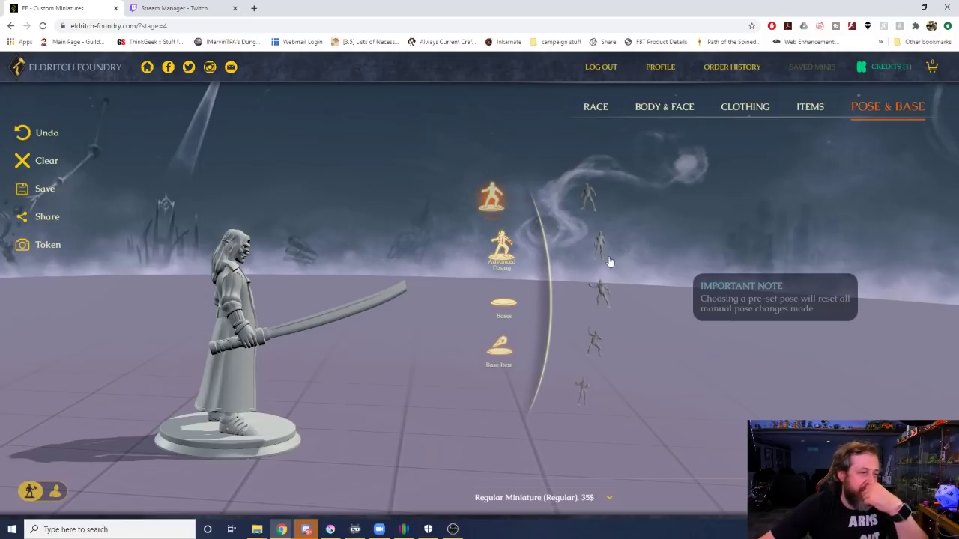
{"action": "left_click", "coordinate": [587, 197]}
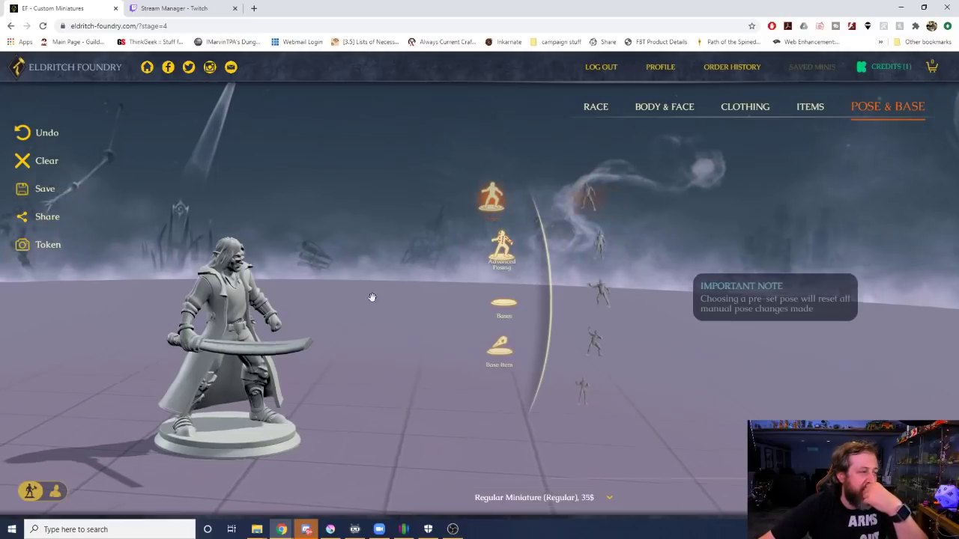
{"action": "left_click_drag", "start_coordinate": [372, 295], "coordinate": [391, 243]}
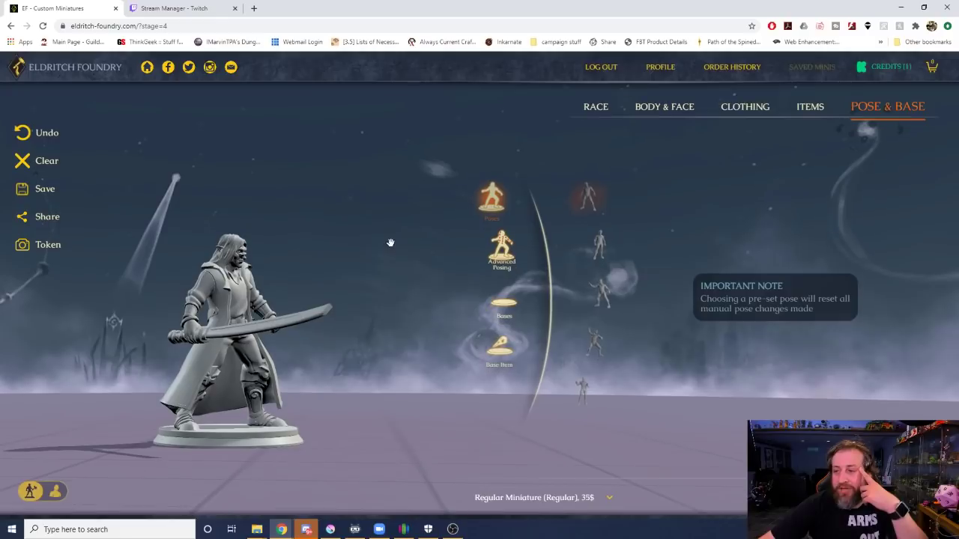
{"action": "left_click_drag", "start_coordinate": [391, 243], "coordinate": [418, 270]}
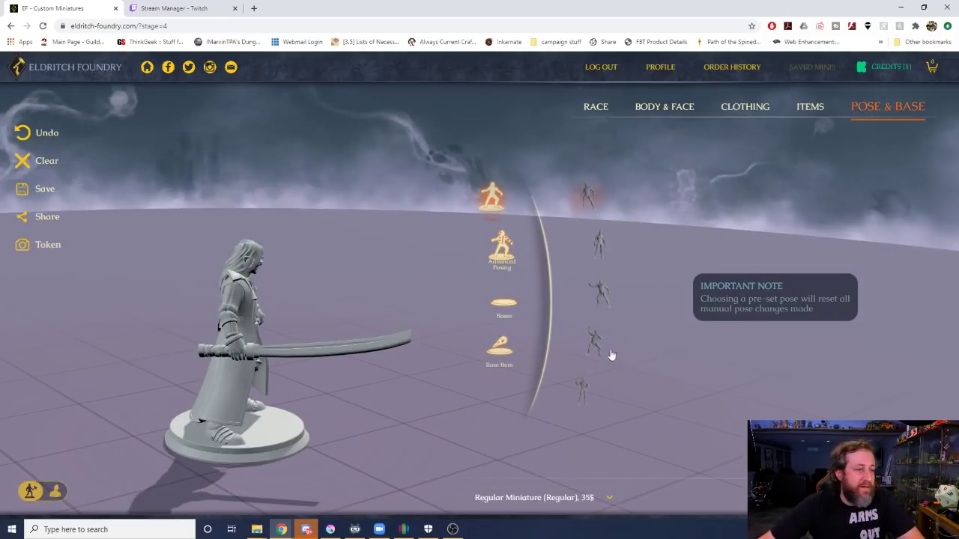
Try the second, third, fourth and fifth preset poses on the miniature.
{"action": "left_click", "coordinate": [604, 251]}
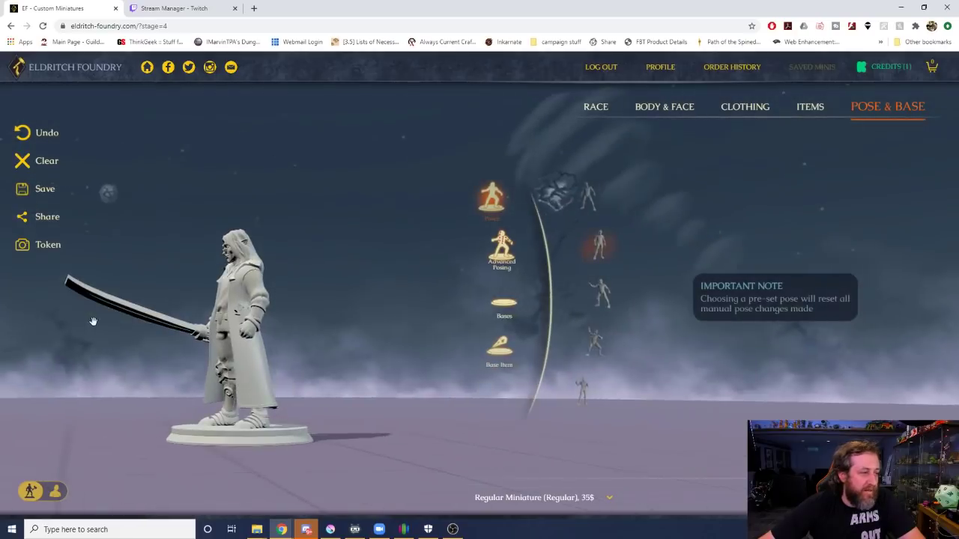
{"action": "left_click", "coordinate": [610, 299]}
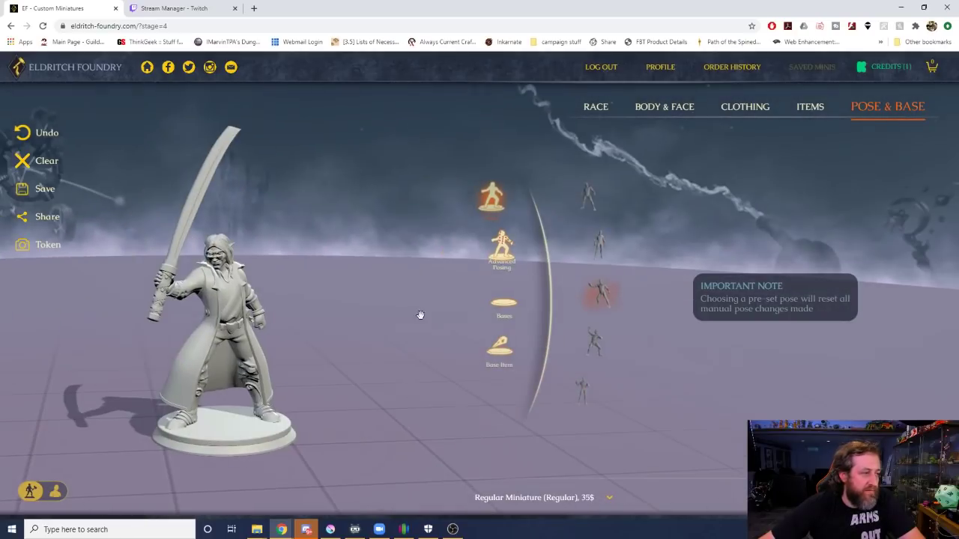
{"action": "left_click", "coordinate": [599, 339]}
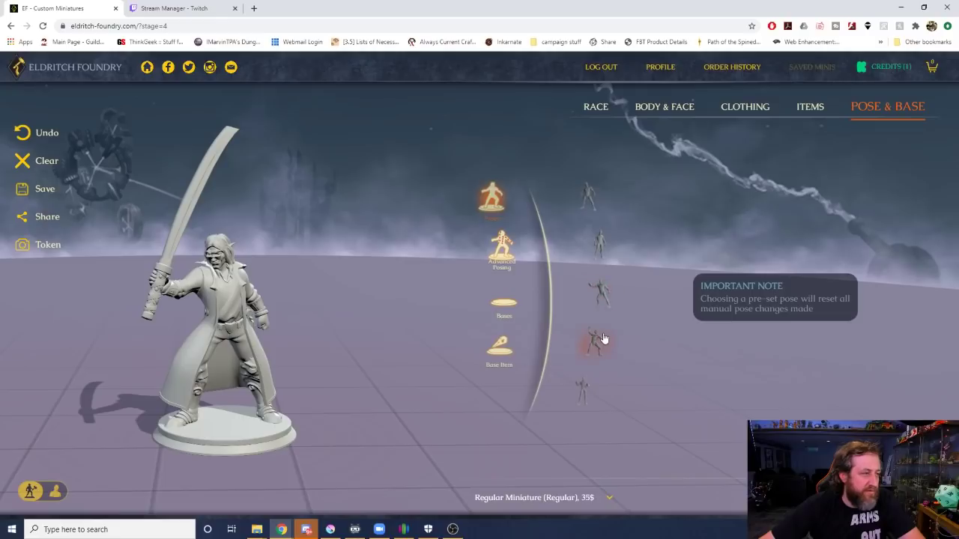
{"action": "left_click", "coordinate": [605, 391]}
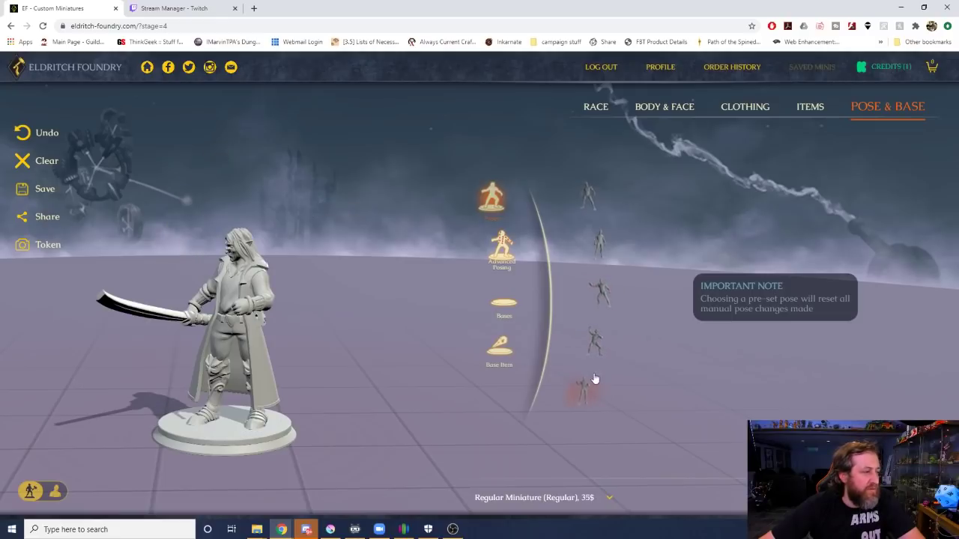
{"action": "left_click_drag", "start_coordinate": [170, 269], "coordinate": [206, 271]}
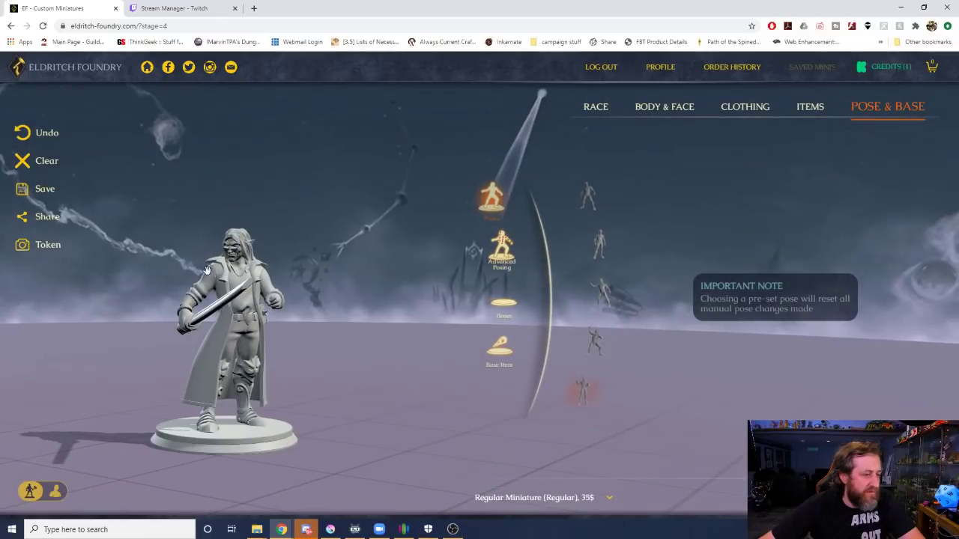
Compare the fourth, overhead-strike pose and apply the third preset pose with the sword held upright in a wide stance.
{"action": "left_click", "coordinate": [603, 339]}
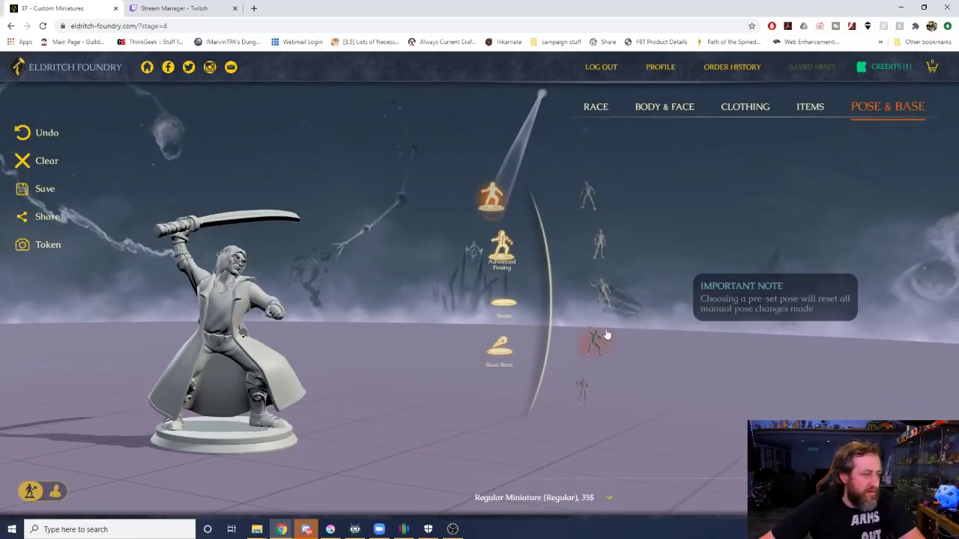
{"action": "left_click", "coordinate": [616, 284]}
{"action": "left_click_drag", "start_coordinate": [360, 283], "coordinate": [313, 299]}
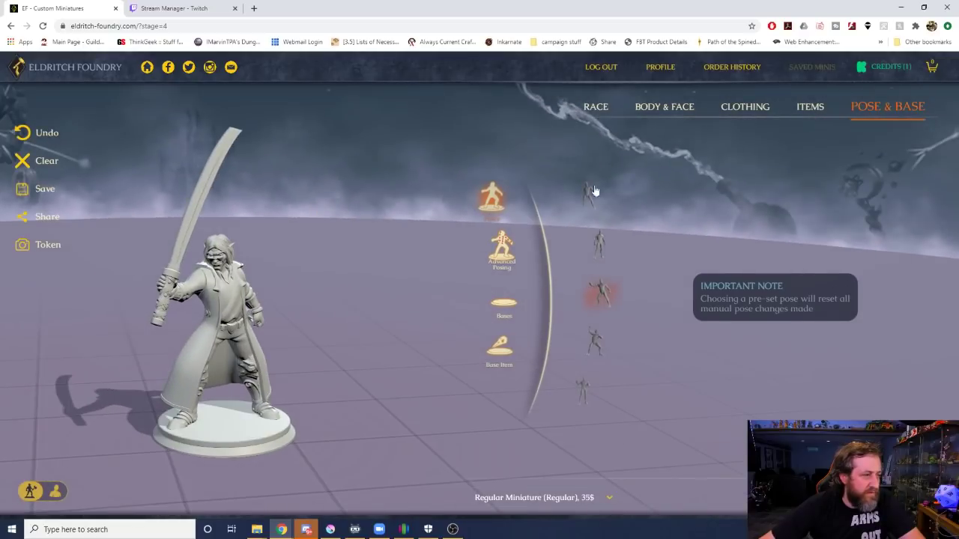
Bring up the advanced Body posing controls, slightly adjust bone 1's roll, and hide and show the bones again.
{"action": "left_click", "coordinate": [502, 247]}
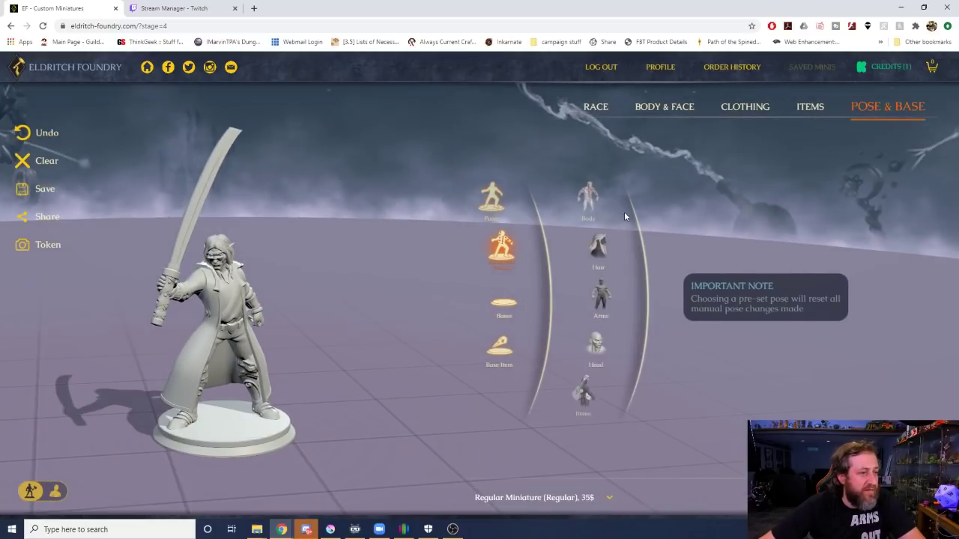
{"action": "left_click", "coordinate": [590, 201]}
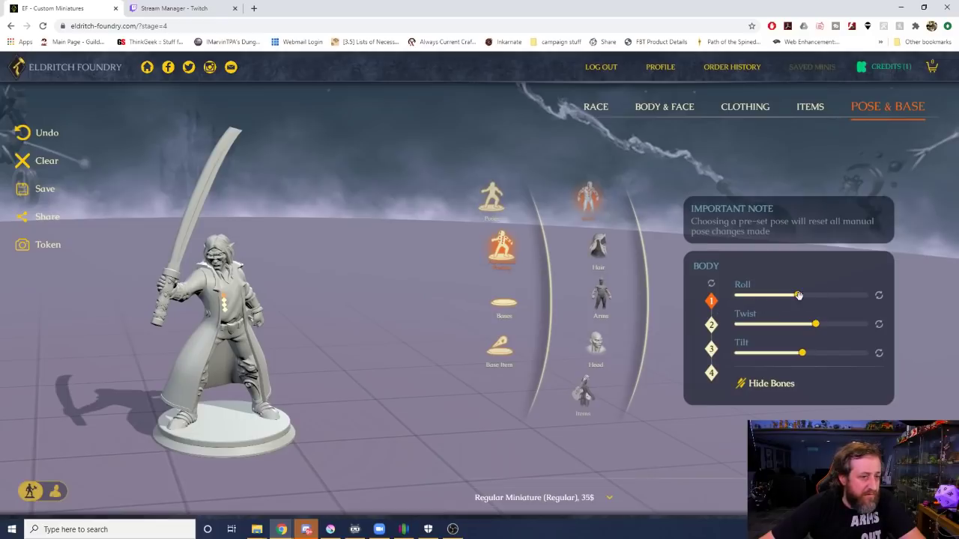
{"action": "mouse_move", "coordinate": [798, 296]}
{"action": "left_mouse_down"}
{"action": "mouse_move", "coordinate": [754, 297]}
{"action": "mouse_move", "coordinate": [854, 297]}
{"action": "mouse_move", "coordinate": [735, 296]}
{"action": "mouse_move", "coordinate": [873, 297]}
{"action": "mouse_move", "coordinate": [749, 296]}
{"action": "mouse_move", "coordinate": [793, 299]}
{"action": "left_mouse_up"}
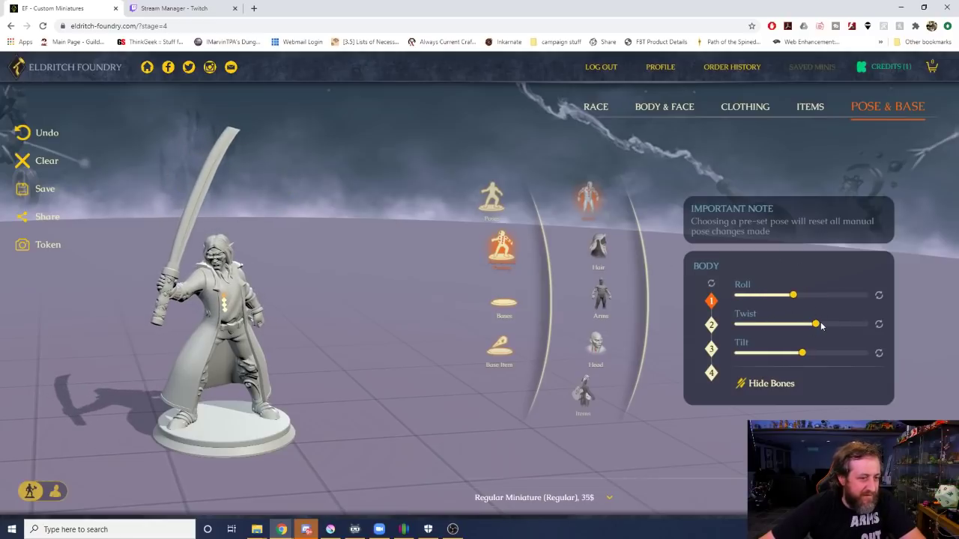
{"action": "left_click", "coordinate": [758, 384]}
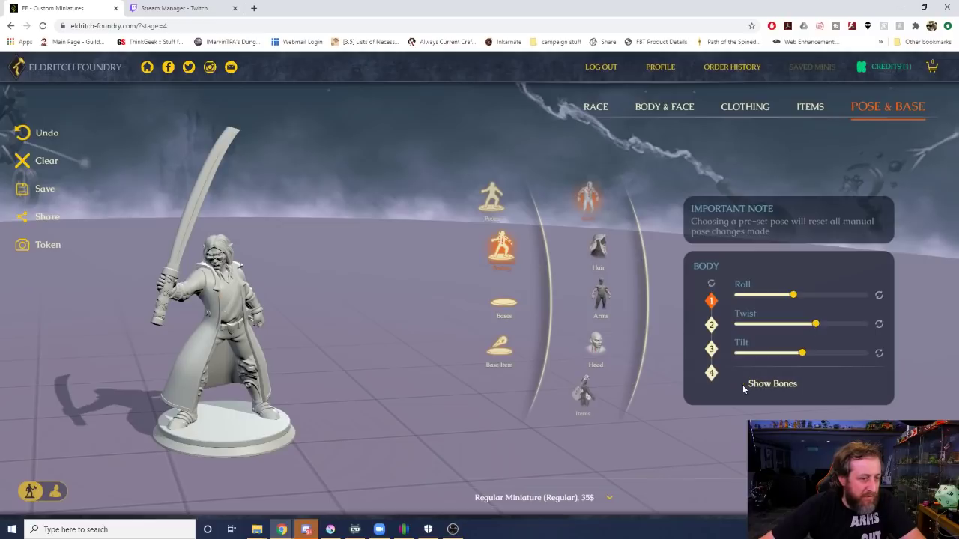
{"action": "left_click", "coordinate": [744, 387]}
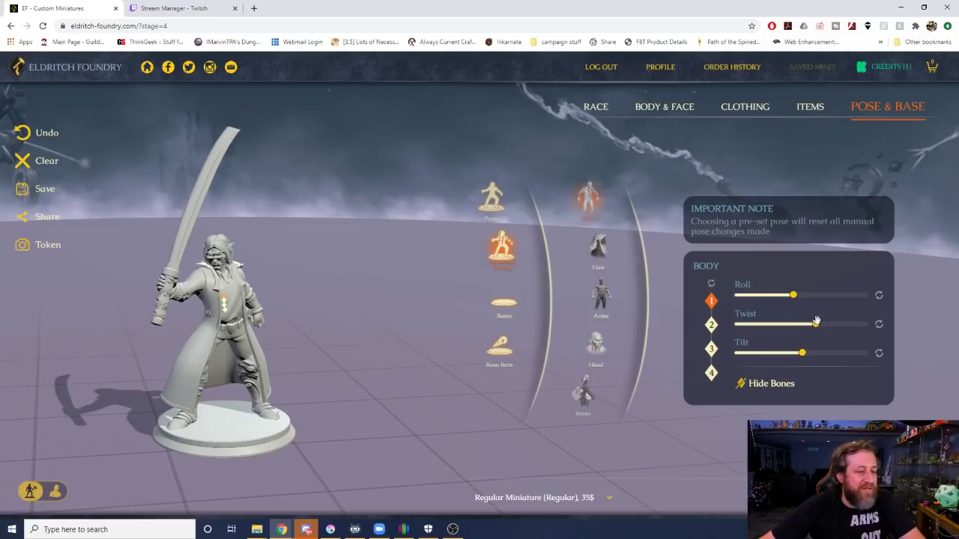
Try twisting and tilting body bone 1, then reset its tilt, twist and roll.
{"action": "left_click_drag", "start_coordinate": [815, 324], "coordinate": [735, 353]}
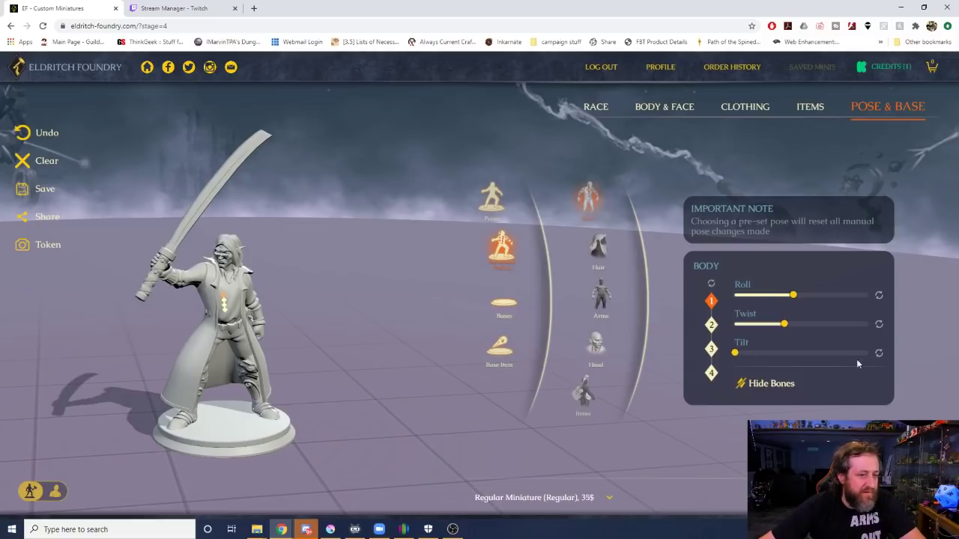
{"action": "left_click", "coordinate": [878, 353]}
{"action": "left_click", "coordinate": [879, 324]}
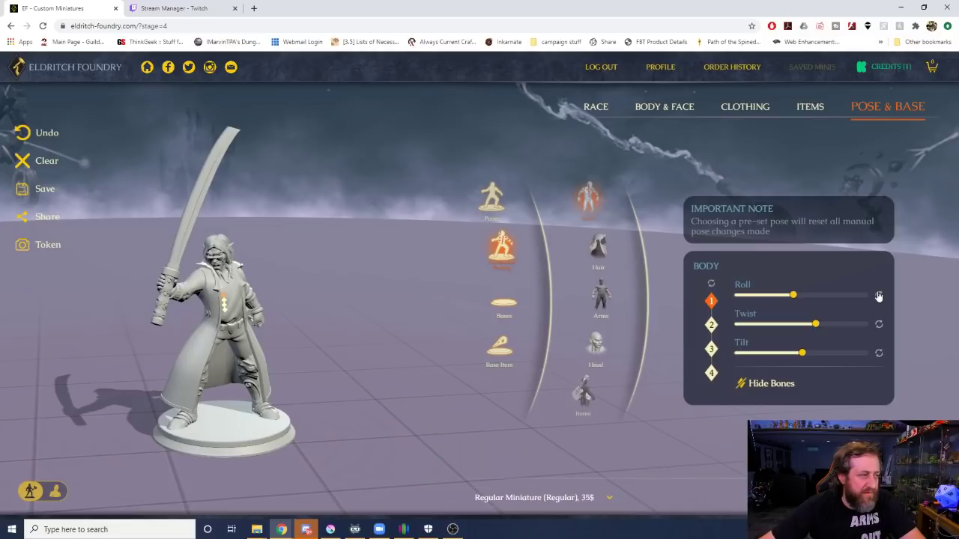
{"action": "left_click", "coordinate": [878, 296]}
Check the Hair bones, then switch to the Arms and lower the tilt of left arm bone 1 to its minimum.
{"action": "left_click", "coordinate": [599, 246]}
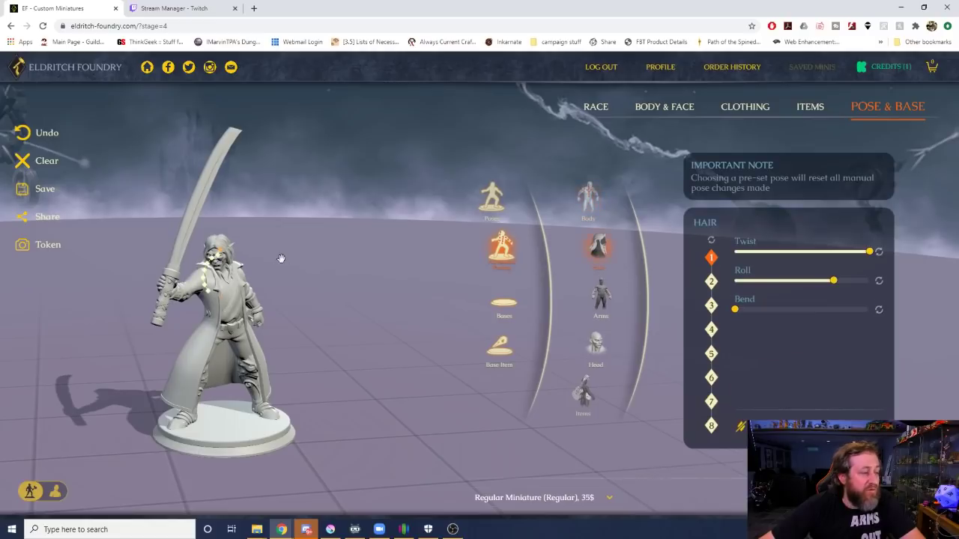
{"action": "left_click_drag", "start_coordinate": [281, 259], "coordinate": [246, 216]}
{"action": "left_click", "coordinate": [588, 291]}
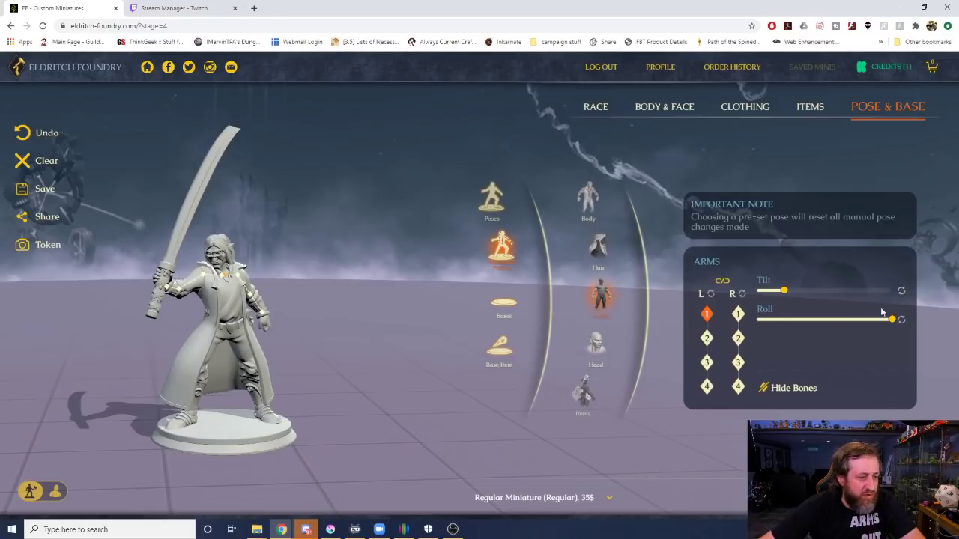
{"action": "mouse_move", "coordinate": [890, 319]}
{"action": "left_mouse_down"}
{"action": "mouse_move", "coordinate": [757, 321]}
{"action": "mouse_move", "coordinate": [891, 320]}
{"action": "left_mouse_up"}
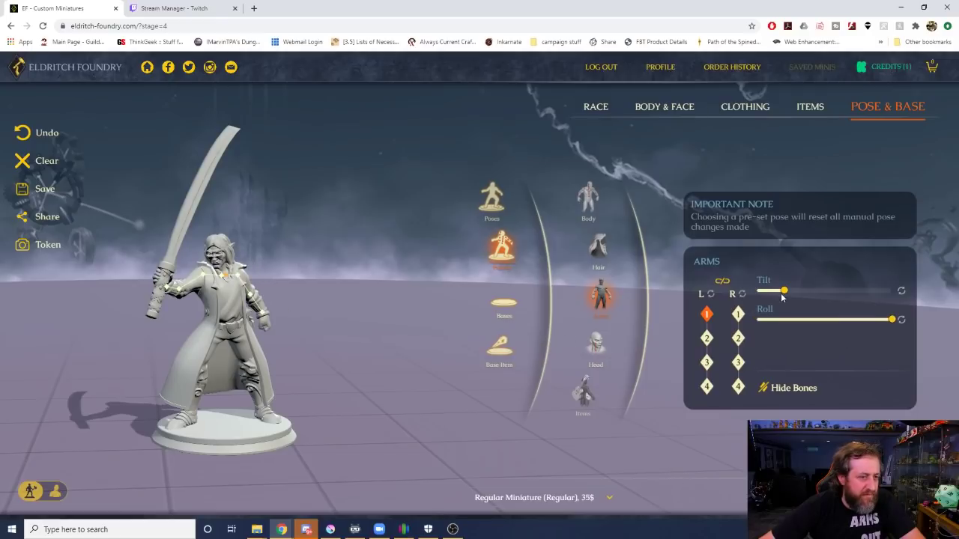
{"action": "left_click_drag", "start_coordinate": [781, 290], "coordinate": [590, 250]}
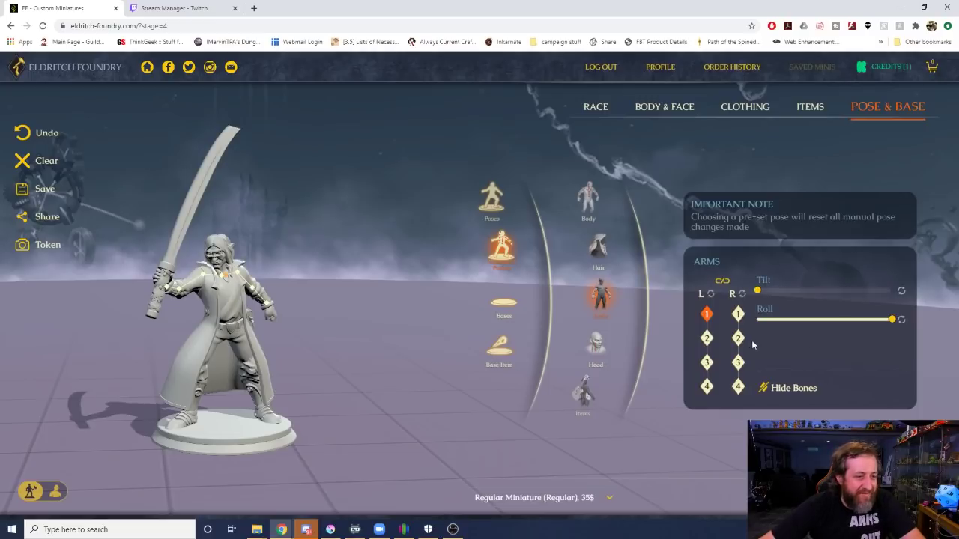
Select left arm bone 2 and adjust its twist, ending at the maximum.
{"action": "left_click", "coordinate": [706, 340]}
{"action": "left_click", "coordinate": [708, 316]}
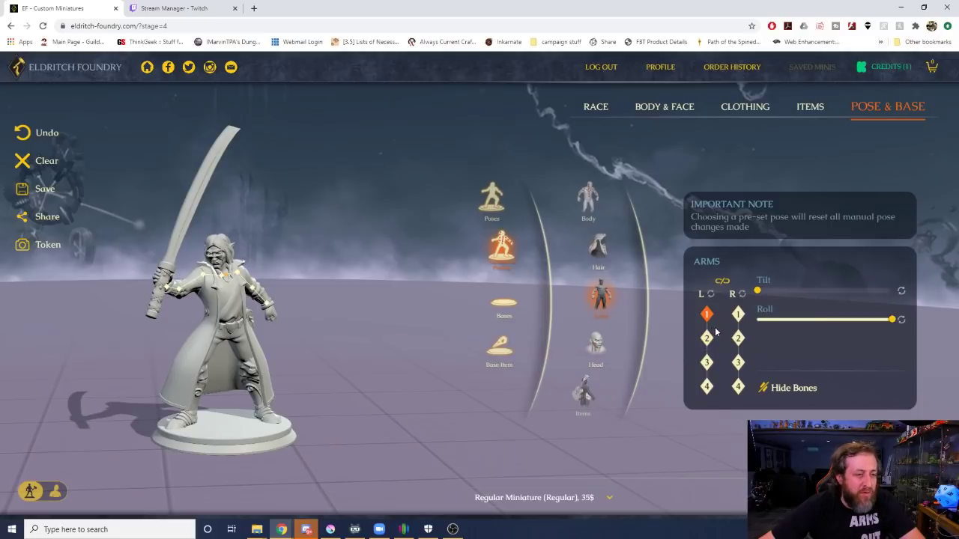
{"action": "left_click", "coordinate": [708, 340]}
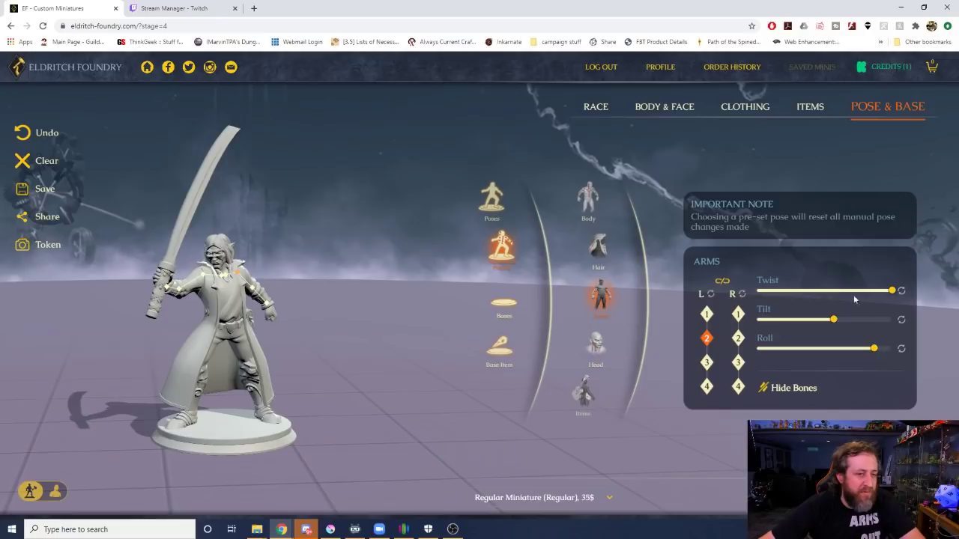
{"action": "mouse_move", "coordinate": [892, 290]}
{"action": "left_mouse_down"}
{"action": "mouse_move", "coordinate": [755, 291]}
{"action": "mouse_move", "coordinate": [892, 291]}
{"action": "left_mouse_up"}
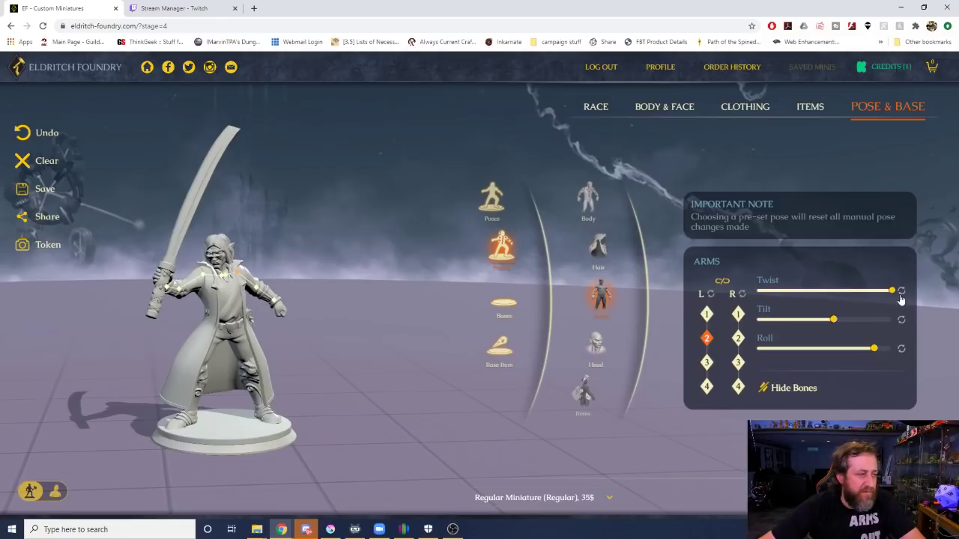
Lower the sword arm by reducing right arm bone 1's roll to about two thirds and raising its tilt to just under half.
{"action": "left_click", "coordinate": [738, 313]}
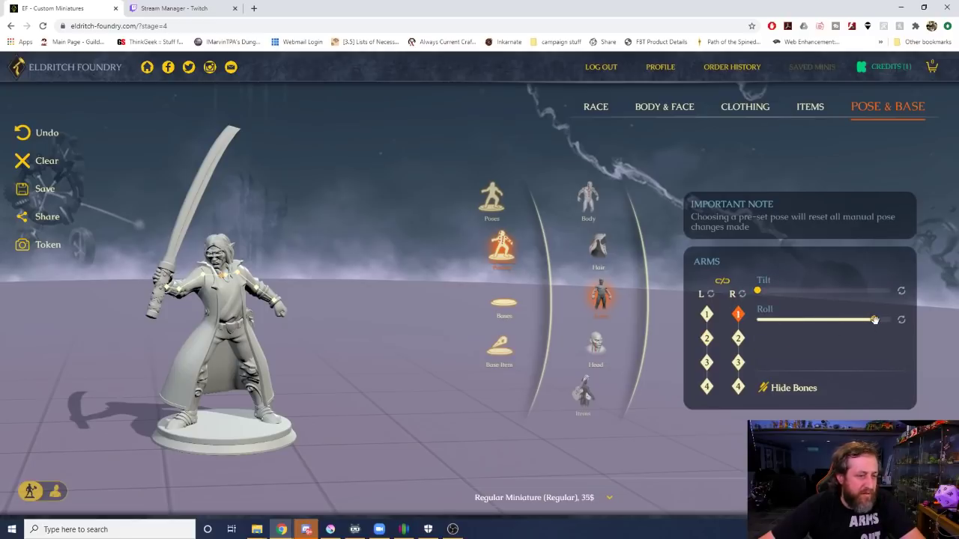
{"action": "left_click_drag", "start_coordinate": [874, 320], "coordinate": [850, 338]}
{"action": "left_click_drag", "start_coordinate": [756, 291], "coordinate": [815, 297]}
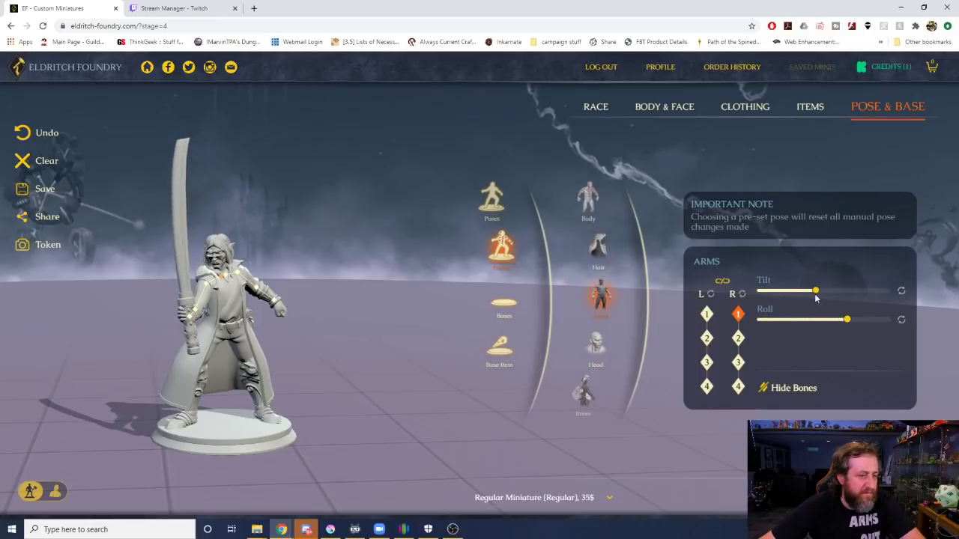
Swing the left arm forward by setting bone 2's roll near minimum, tilt to about three quarters and twist to maximum.
{"action": "left_click", "coordinate": [710, 342]}
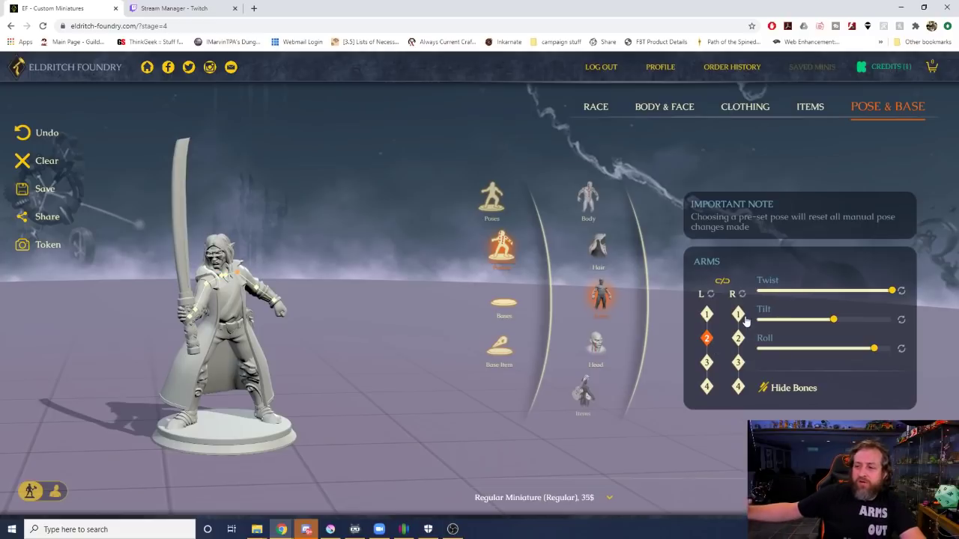
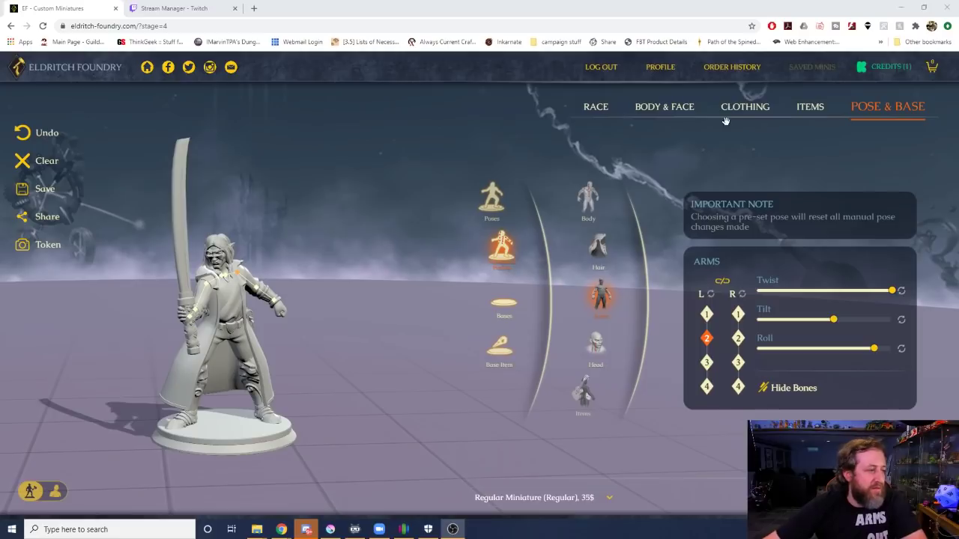
{"action": "left_click_drag", "start_coordinate": [423, 291], "coordinate": [389, 291]}
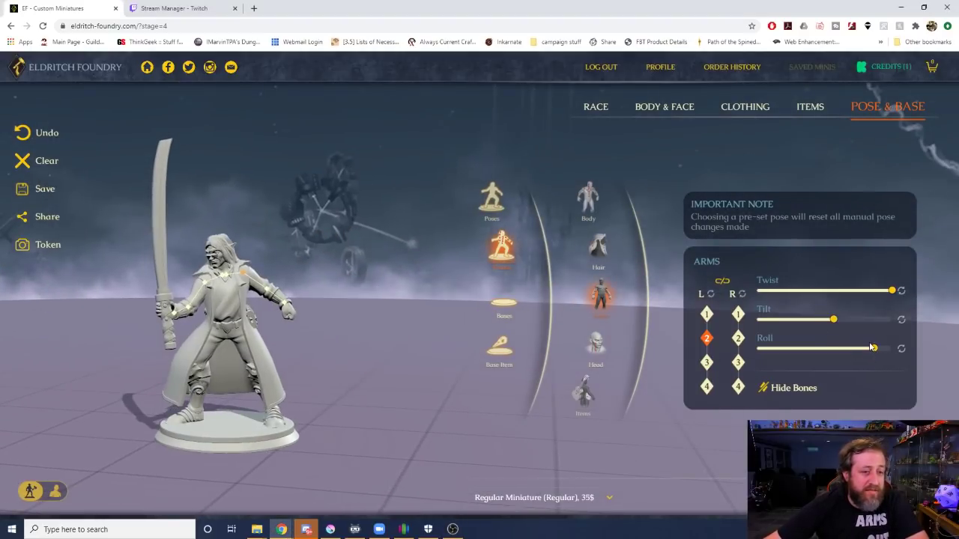
{"action": "left_click_drag", "start_coordinate": [874, 348], "coordinate": [866, 350]}
{"action": "left_click_drag", "start_coordinate": [768, 361], "coordinate": [761, 361]}
{"action": "left_click_drag", "start_coordinate": [833, 321], "coordinate": [852, 315]}
{"action": "left_click_drag", "start_coordinate": [891, 290], "coordinate": [829, 291]}
{"action": "left_click_drag", "start_coordinate": [893, 314], "coordinate": [895, 315]}
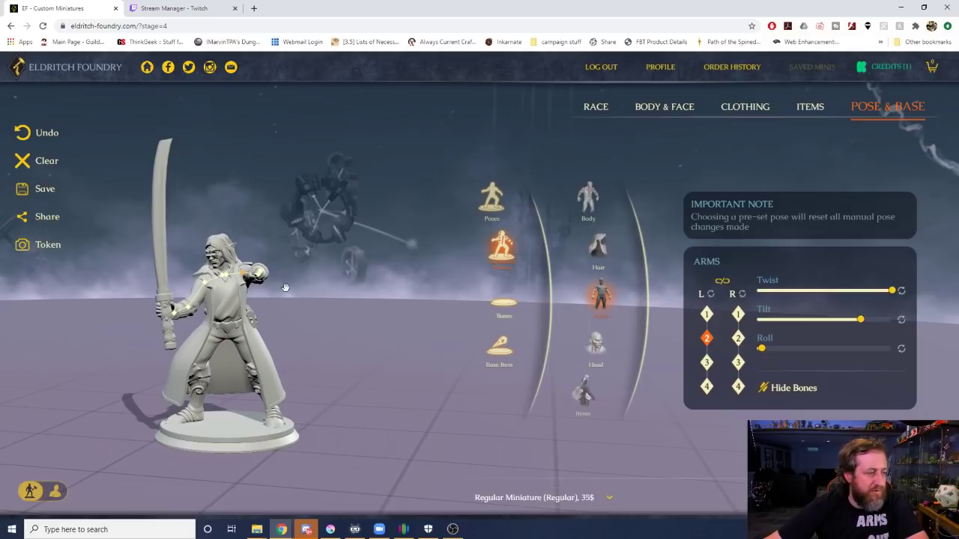
Fold the left arm across the chest with bone 1's roll at minimum, bone 3's bend about two thirds and bone 4's bend just under half.
{"action": "left_click_drag", "start_coordinate": [285, 285], "coordinate": [566, 353]}
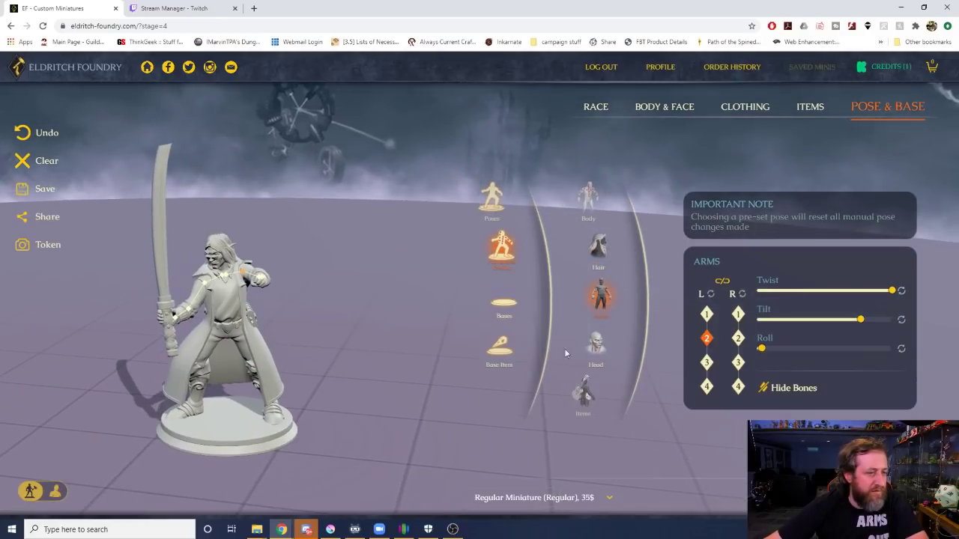
{"action": "left_click", "coordinate": [707, 315]}
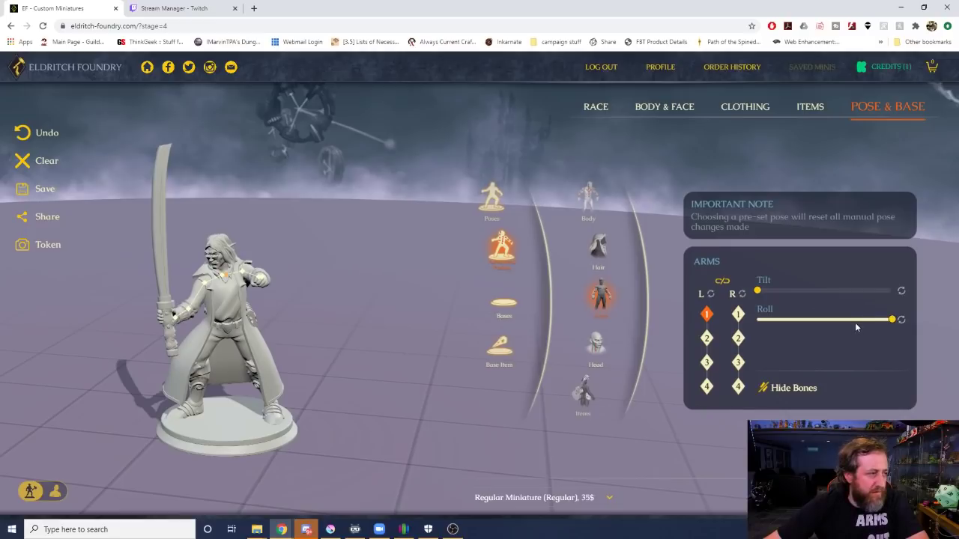
{"action": "left_click_drag", "start_coordinate": [893, 319], "coordinate": [740, 289]}
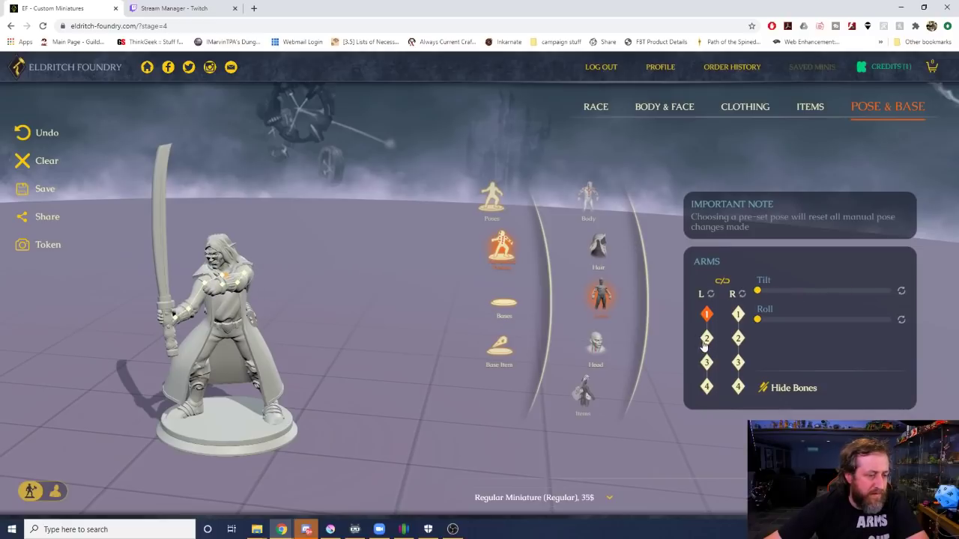
{"action": "left_click", "coordinate": [707, 364]}
{"action": "left_click_drag", "start_coordinate": [859, 292], "coordinate": [846, 313]}
{"action": "left_click", "coordinate": [707, 387]}
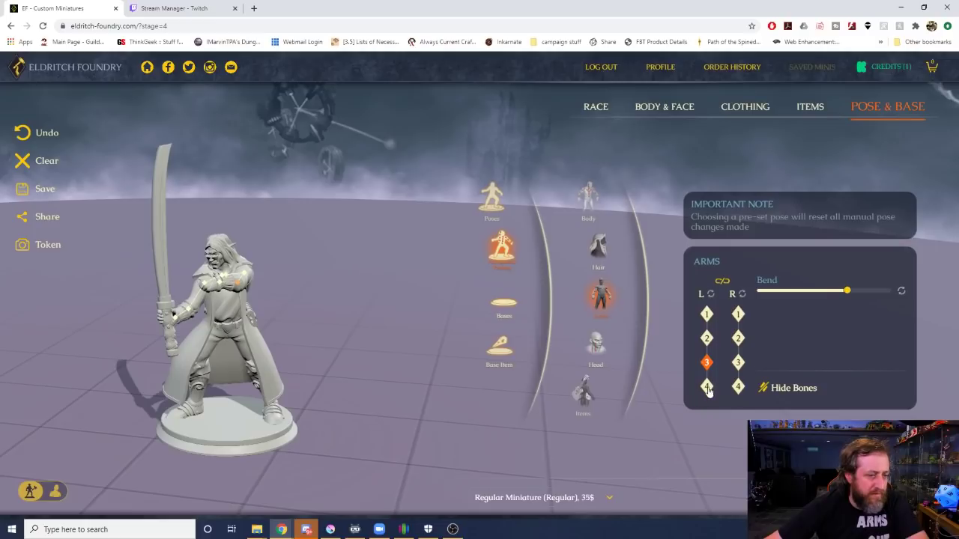
{"action": "left_click_drag", "start_coordinate": [821, 347], "coordinate": [821, 321]}
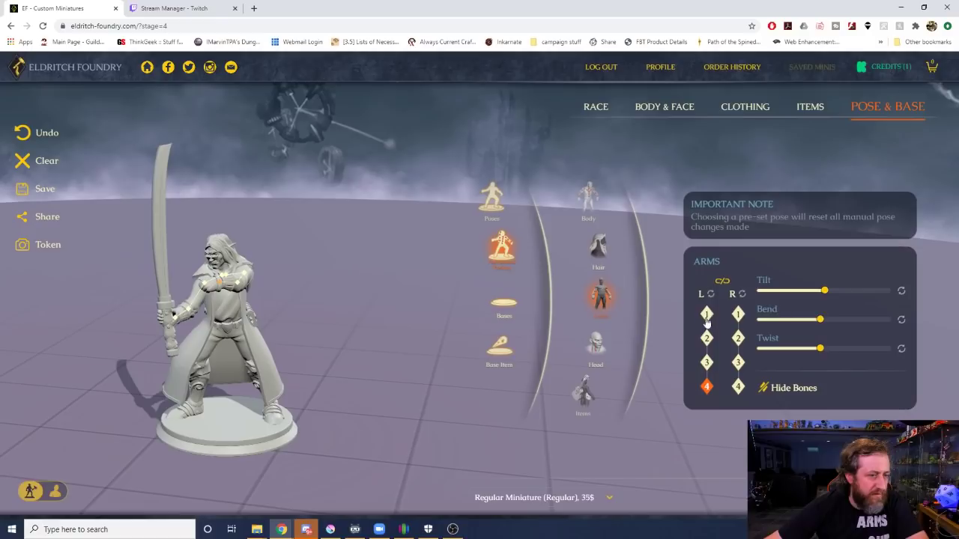
Refine left arm bone 2 with twist at maximum, tilt at just under three quarters and roll at minimum.
{"action": "left_click", "coordinate": [706, 338]}
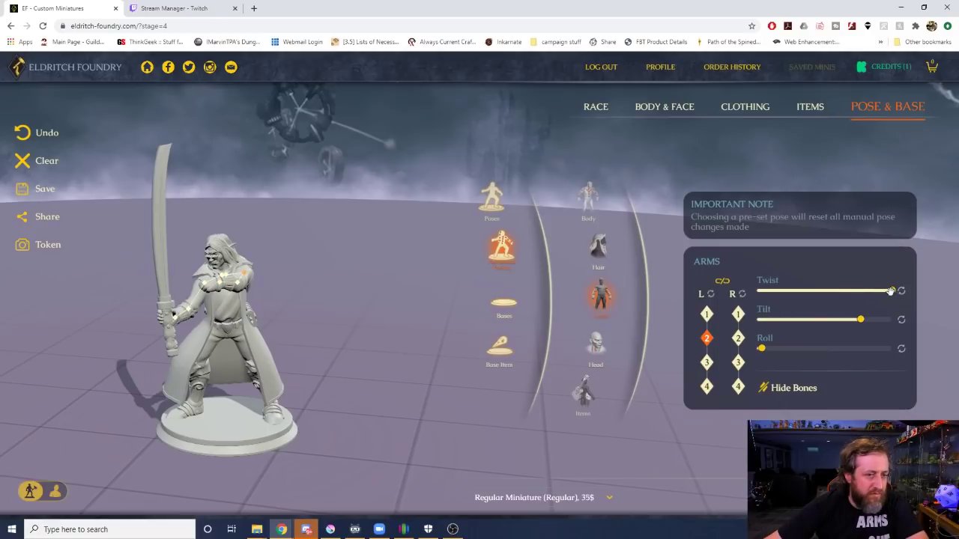
{"action": "mouse_move", "coordinate": [890, 291]}
{"action": "left_mouse_down"}
{"action": "mouse_move", "coordinate": [772, 294]}
{"action": "mouse_move", "coordinate": [892, 290]}
{"action": "left_mouse_up"}
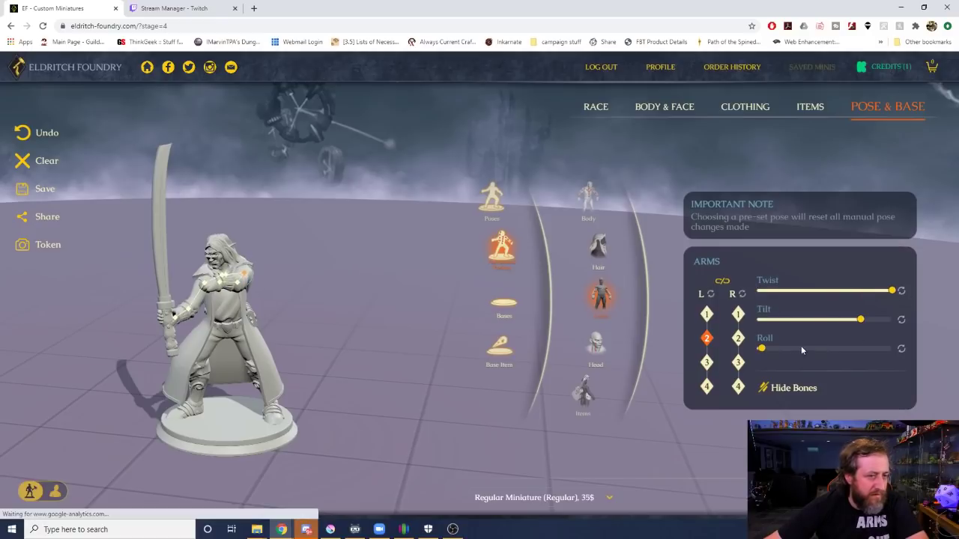
{"action": "mouse_move", "coordinate": [861, 320]}
{"action": "left_mouse_down"}
{"action": "mouse_move", "coordinate": [777, 323]}
{"action": "mouse_move", "coordinate": [916, 325]}
{"action": "mouse_move", "coordinate": [856, 322]}
{"action": "left_mouse_up"}
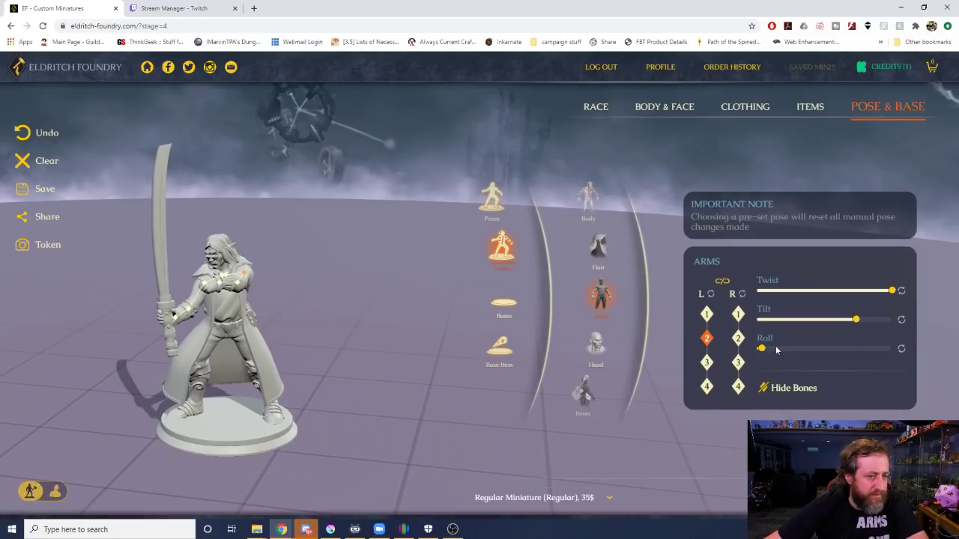
{"action": "left_click_drag", "start_coordinate": [777, 350], "coordinate": [755, 349]}
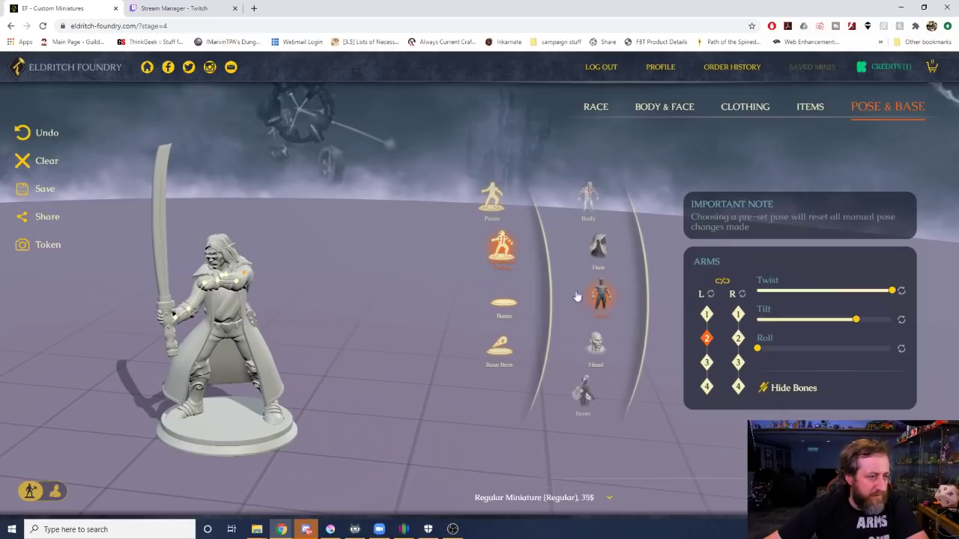
Reshape the torso by setting body bone 2's roll to about 40%, its twist and tilt just under half, and bone 4's tilt to about two thirds.
{"action": "left_click", "coordinate": [592, 199]}
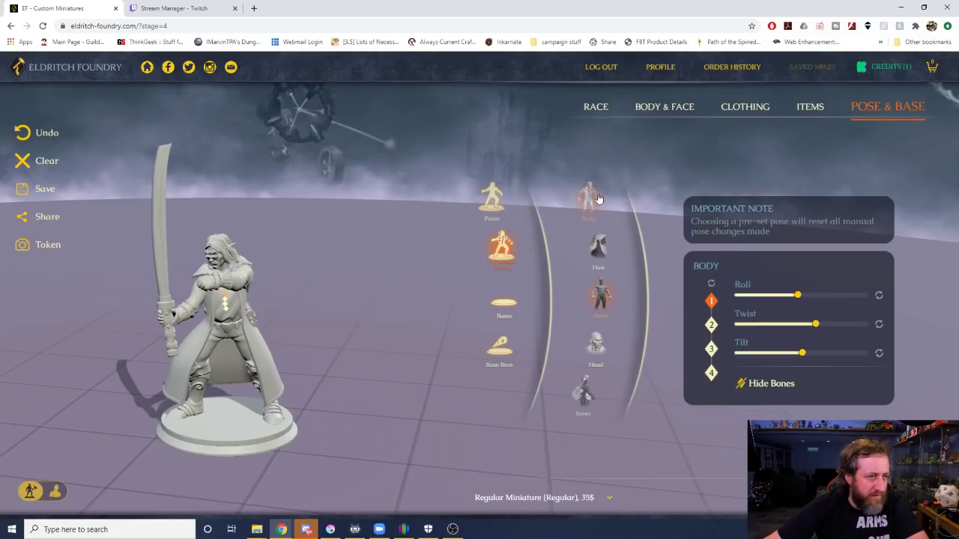
{"action": "left_click", "coordinate": [712, 328]}
{"action": "left_click_drag", "start_coordinate": [796, 324], "coordinate": [801, 296]}
{"action": "left_click_drag", "start_coordinate": [812, 353], "coordinate": [797, 343]}
{"action": "left_click_drag", "start_coordinate": [766, 295], "coordinate": [788, 293]}
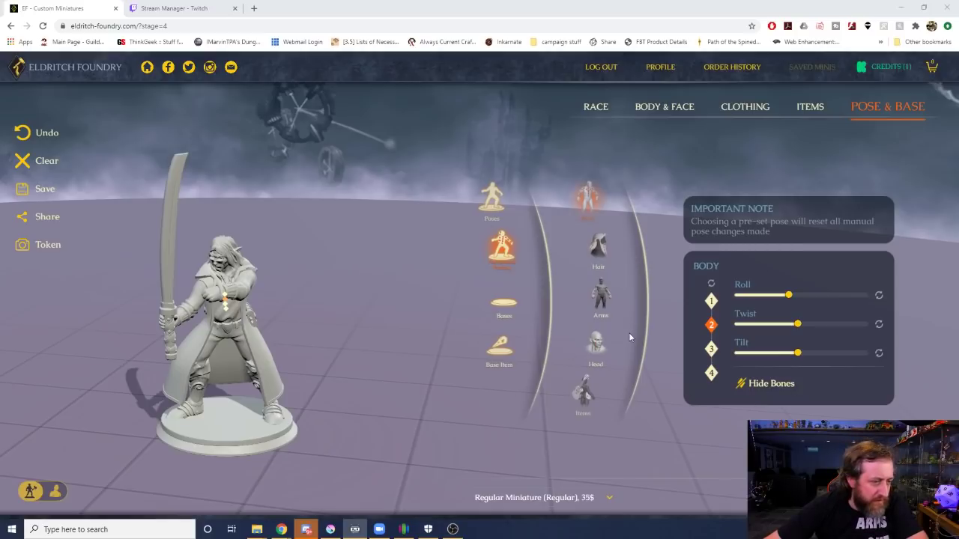
{"action": "left_click", "coordinate": [713, 374]}
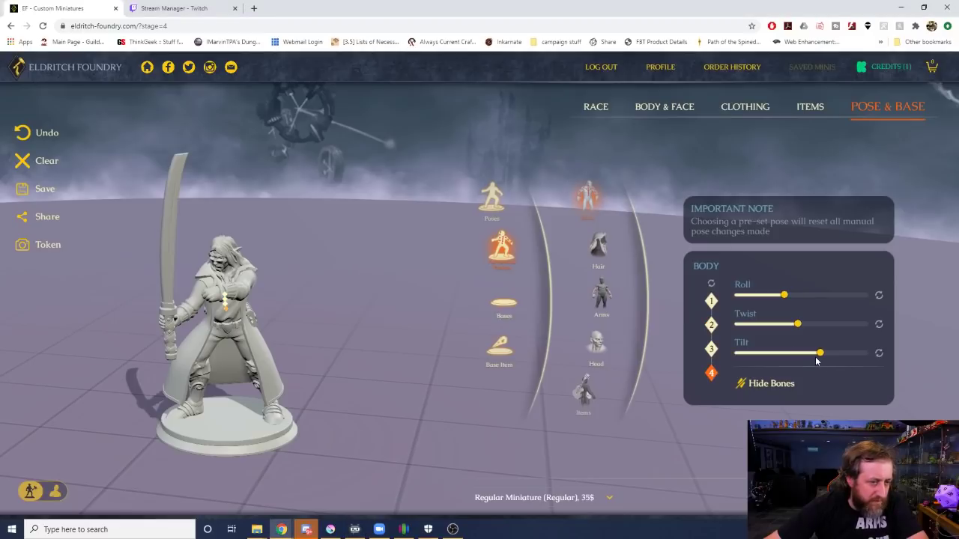
{"action": "mouse_move", "coordinate": [822, 353]}
{"action": "left_mouse_down"}
{"action": "mouse_move", "coordinate": [833, 351]}
{"action": "mouse_move", "coordinate": [825, 352]}
{"action": "left_mouse_up"}
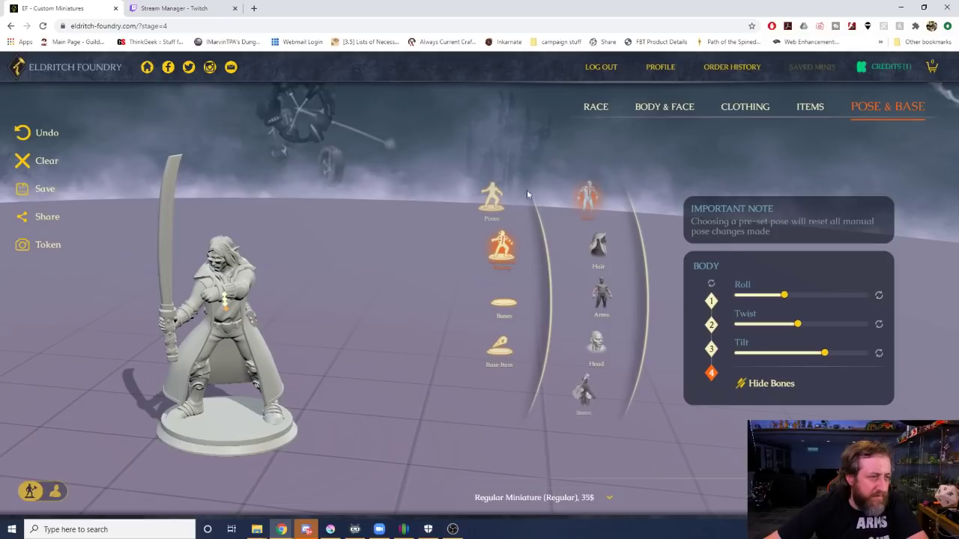
Reposition the sword arm by setting right arm bone 2's tilt to just under two thirds, roll to about 90% and twist to maximum.
{"action": "left_click", "coordinate": [602, 294]}
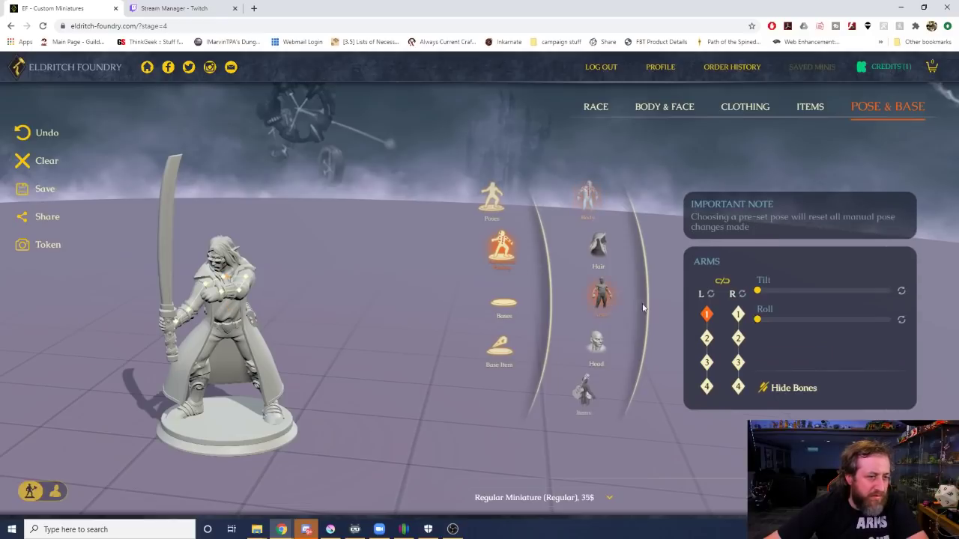
{"action": "left_click", "coordinate": [737, 364]}
{"action": "left_click_drag", "start_coordinate": [849, 291], "coordinate": [844, 322]}
{"action": "left_click", "coordinate": [738, 338]}
{"action": "key", "text": "F1"}
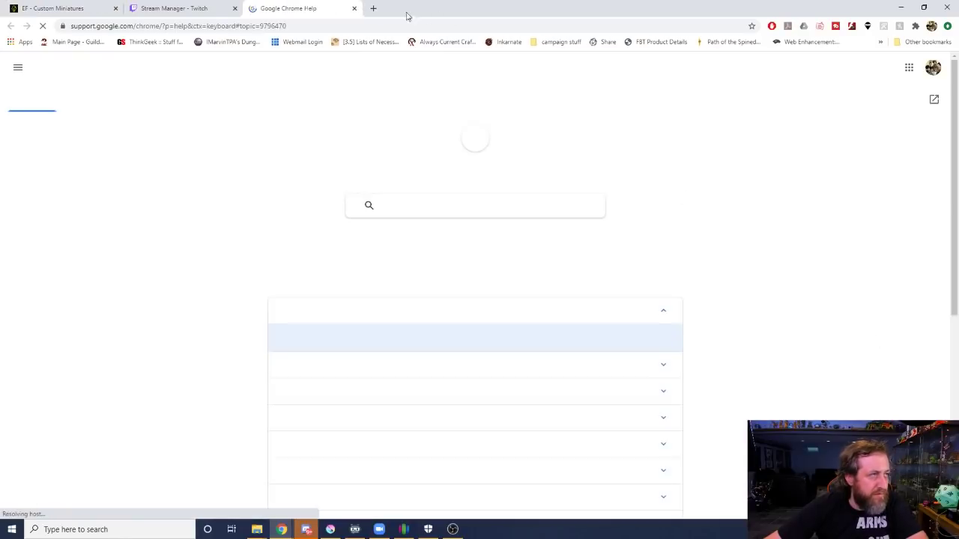
{"action": "left_click", "coordinate": [353, 9]}
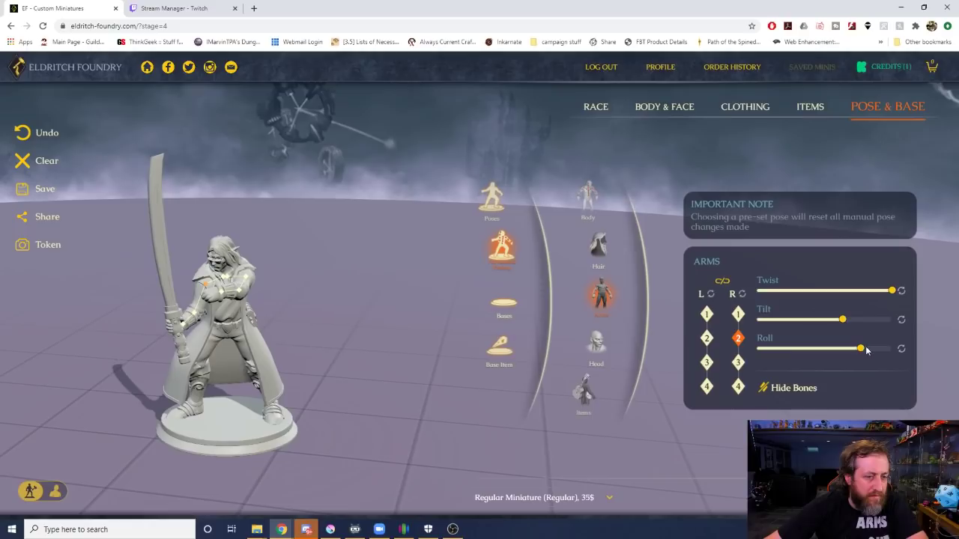
{"action": "left_click_drag", "start_coordinate": [863, 348], "coordinate": [882, 368]}
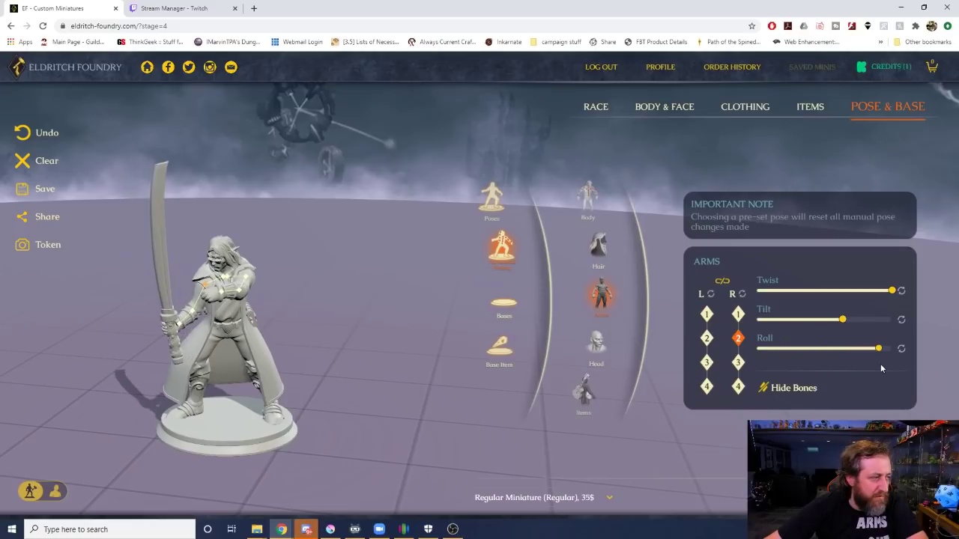
{"action": "mouse_move", "coordinate": [891, 292]}
{"action": "left_mouse_down"}
{"action": "mouse_move", "coordinate": [818, 292]}
{"action": "mouse_move", "coordinate": [893, 291]}
{"action": "left_mouse_up"}
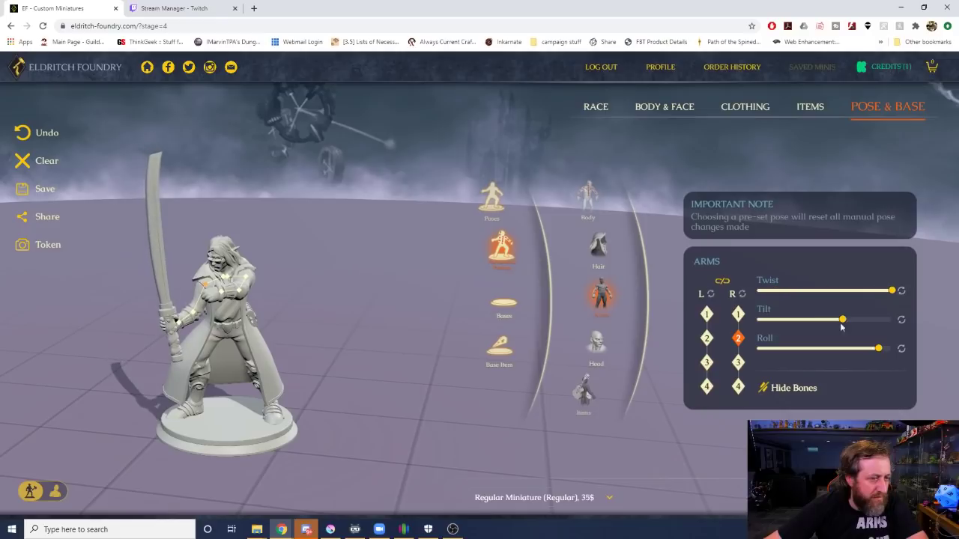
Adjust the shoulders by setting right arm bone 1's tilt to about one fifth and left arm bone 2's tilt near maximum.
{"action": "left_click", "coordinate": [738, 314]}
{"action": "left_click_drag", "start_coordinate": [816, 289], "coordinate": [891, 291]}
{"action": "left_click_drag", "start_coordinate": [154, 261], "coordinate": [331, 257]}
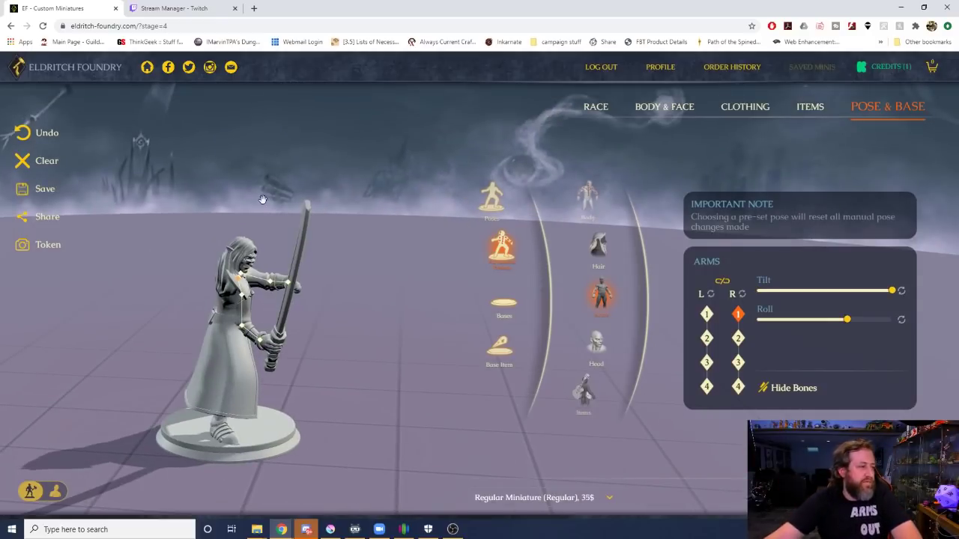
{"action": "left_click_drag", "start_coordinate": [336, 321], "coordinate": [307, 299]}
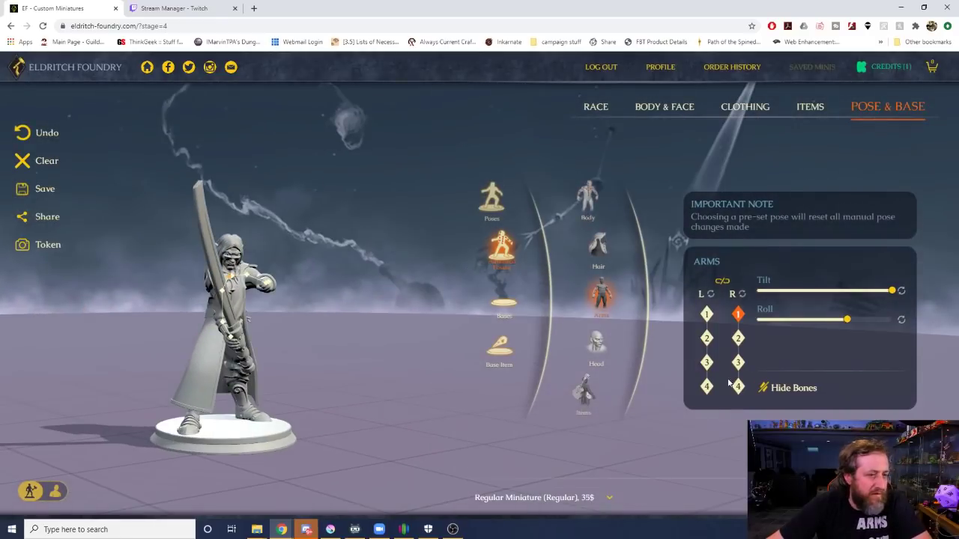
{"action": "left_click_drag", "start_coordinate": [892, 290], "coordinate": [784, 290]}
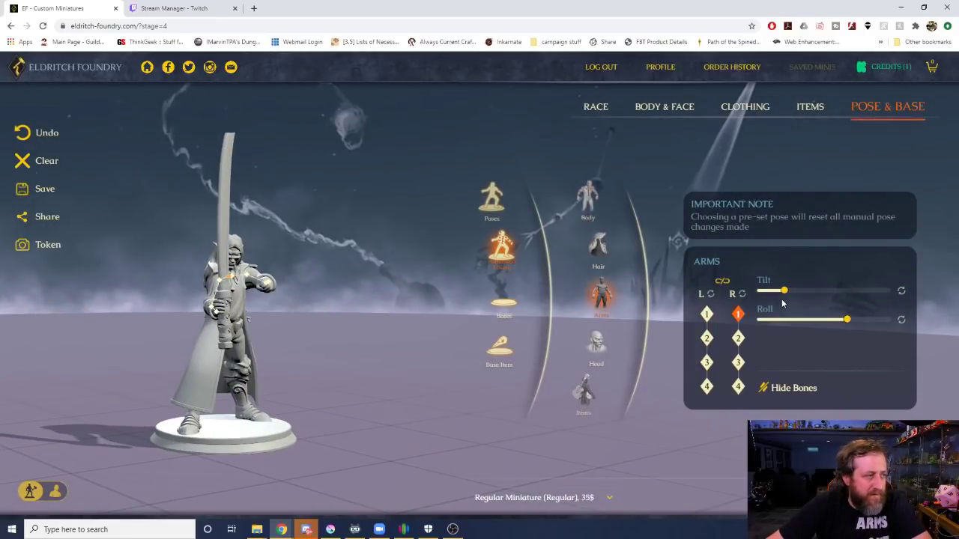
{"action": "left_click_drag", "start_coordinate": [369, 383], "coordinate": [284, 370]}
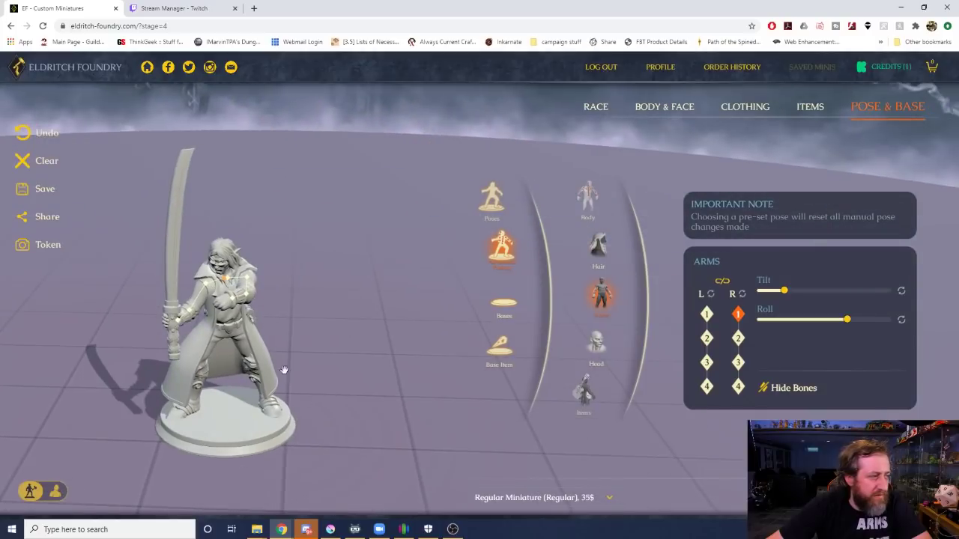
{"action": "left_click", "coordinate": [247, 280]}
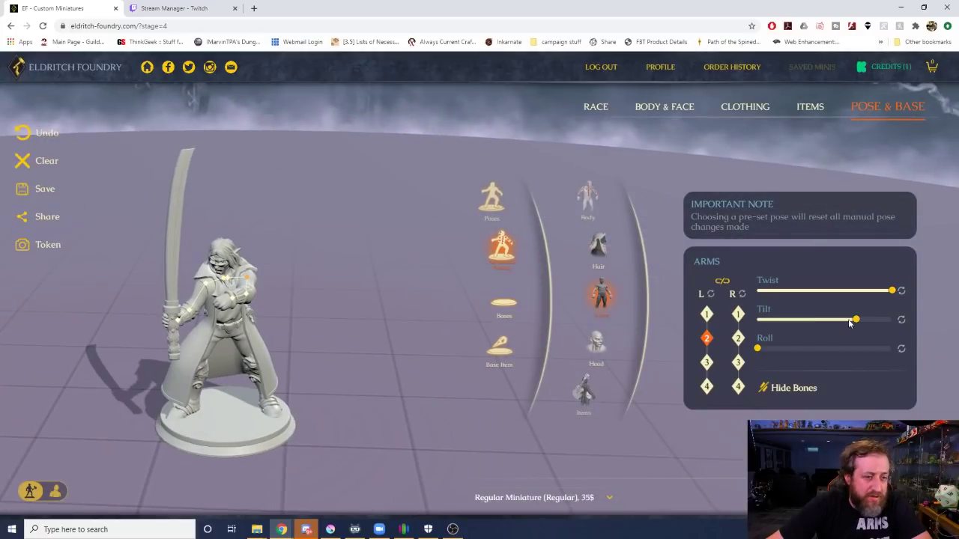
{"action": "left_click_drag", "start_coordinate": [847, 323], "coordinate": [891, 290]}
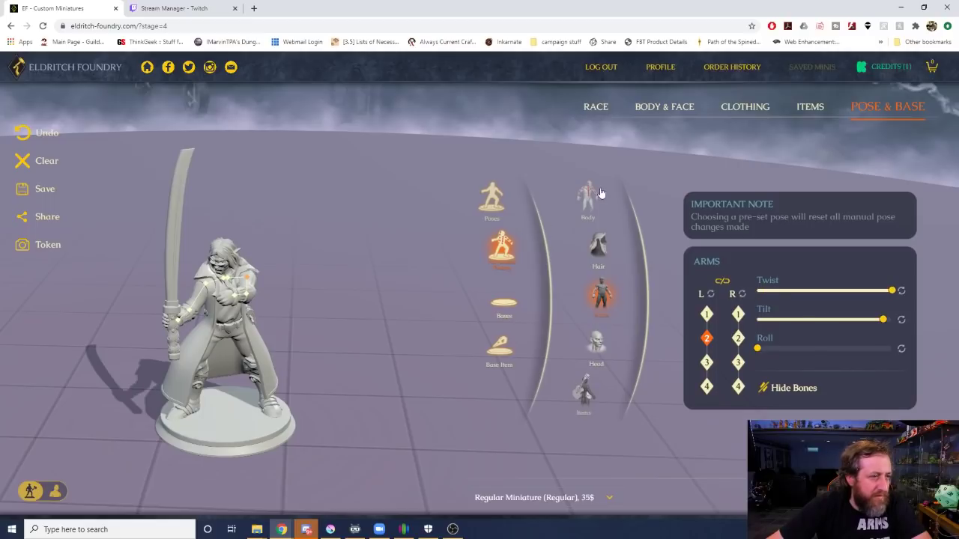
Try several preset poses and apply the fifth, standing with the sword extended sideways at waist height.
{"action": "left_click", "coordinate": [484, 196]}
{"action": "left_click", "coordinate": [599, 242]}
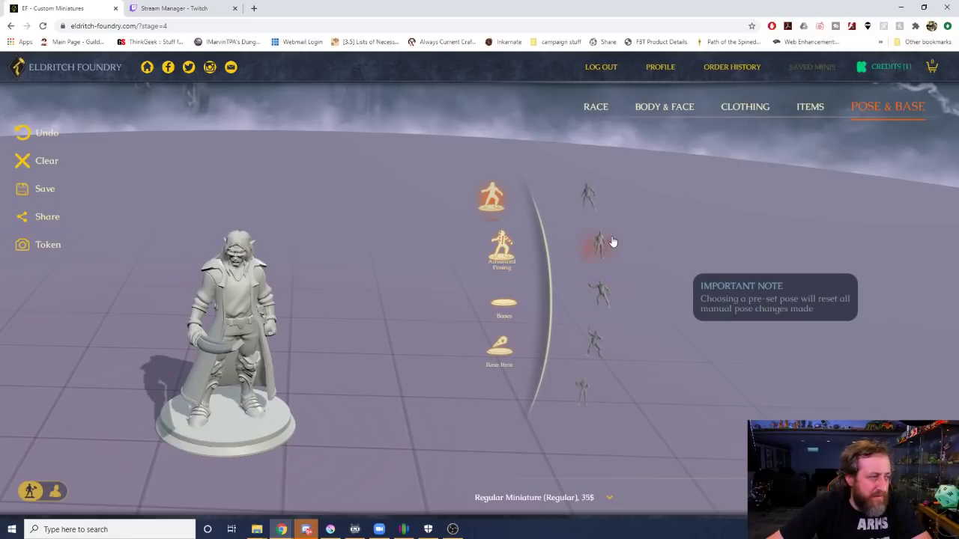
{"action": "left_click", "coordinate": [599, 337]}
{"action": "left_click", "coordinate": [614, 294]}
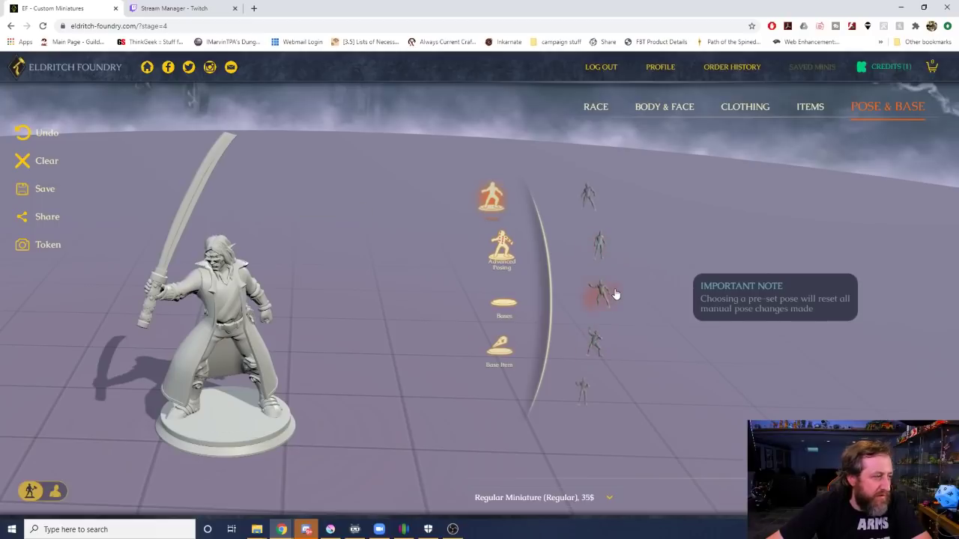
{"action": "left_click", "coordinate": [584, 391]}
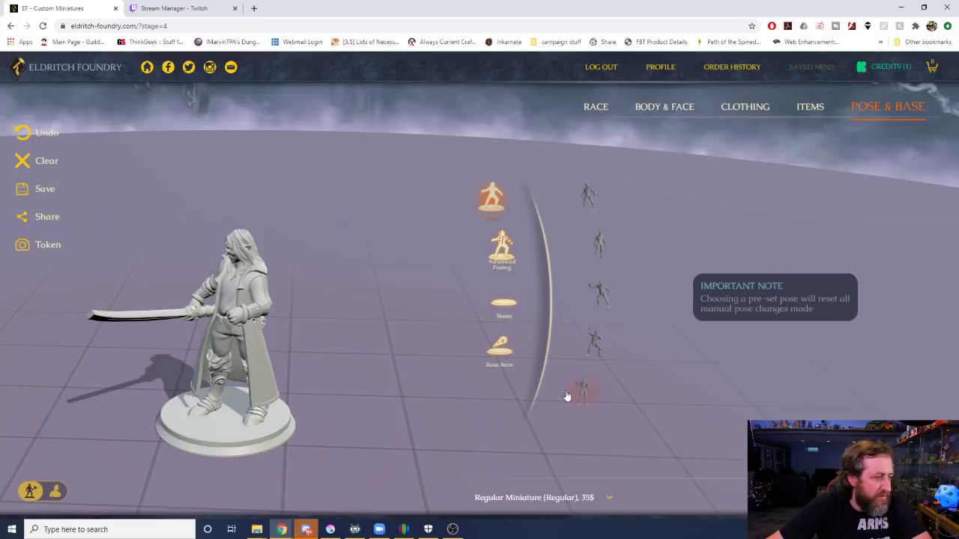
In advanced posing, raise the left forearm by setting left arm bone 2's twist and tilt to maximum and its roll to just over a third.
{"action": "left_click", "coordinate": [501, 247]}
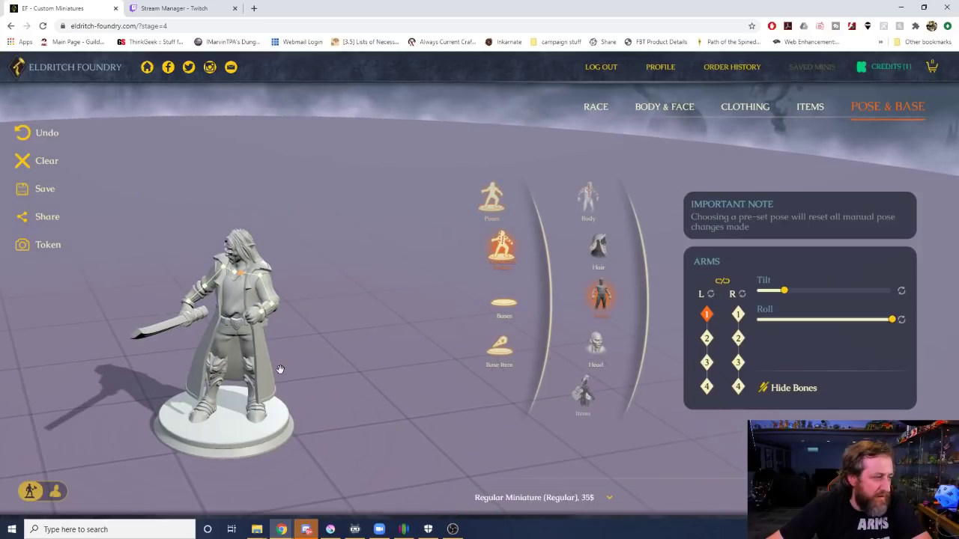
{"action": "left_click", "coordinate": [259, 280]}
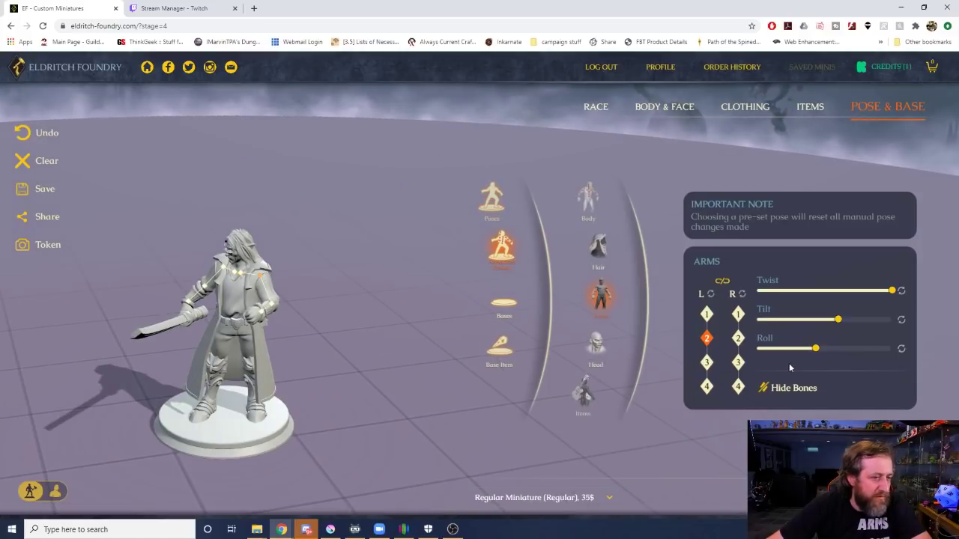
{"action": "mouse_move", "coordinate": [890, 290]}
{"action": "left_mouse_down"}
{"action": "mouse_move", "coordinate": [764, 291]}
{"action": "mouse_move", "coordinate": [892, 291]}
{"action": "left_mouse_up"}
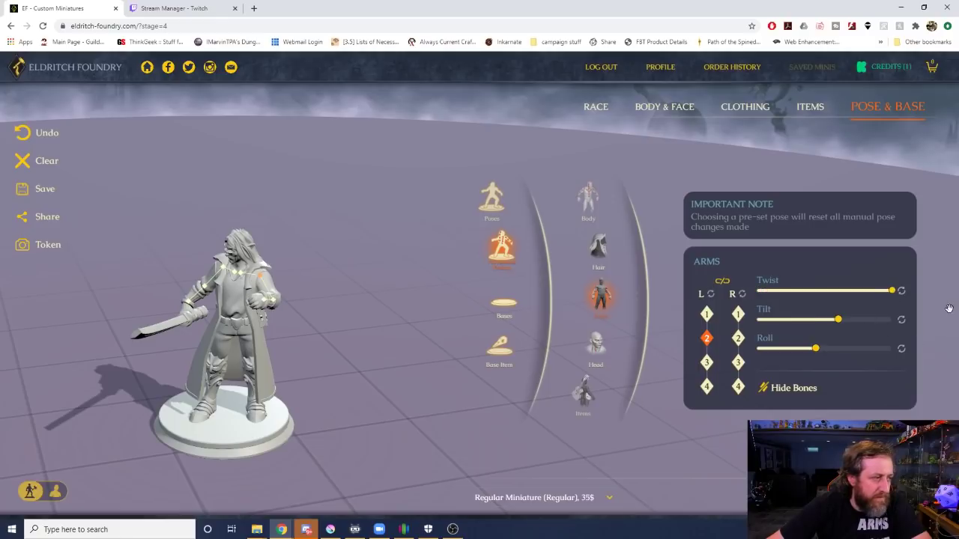
{"action": "left_click_drag", "start_coordinate": [838, 320], "coordinate": [892, 320]}
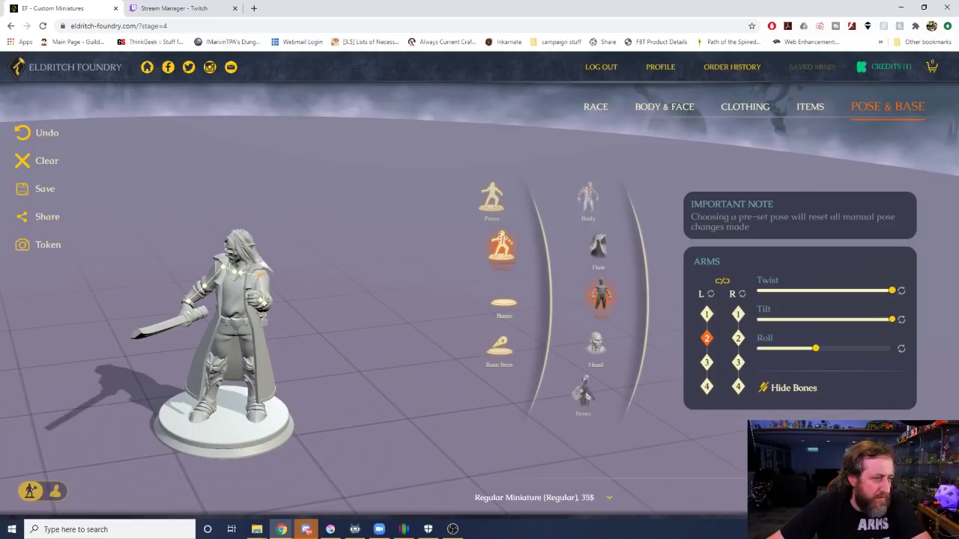
{"action": "left_click_drag", "start_coordinate": [816, 346], "coordinate": [806, 412]}
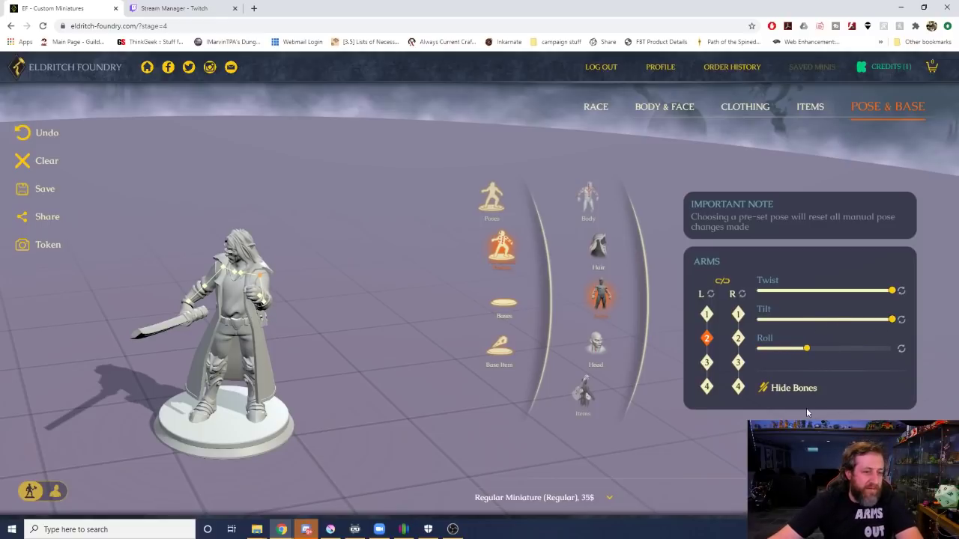
Raise the sword by setting right arm bone 2's twist and tilt to maximum, and check the pose from another side.
{"action": "left_click", "coordinate": [738, 338]}
{"action": "mouse_move", "coordinate": [891, 289]}
{"action": "left_mouse_down"}
{"action": "mouse_move", "coordinate": [832, 290]}
{"action": "mouse_move", "coordinate": [892, 291]}
{"action": "left_mouse_up"}
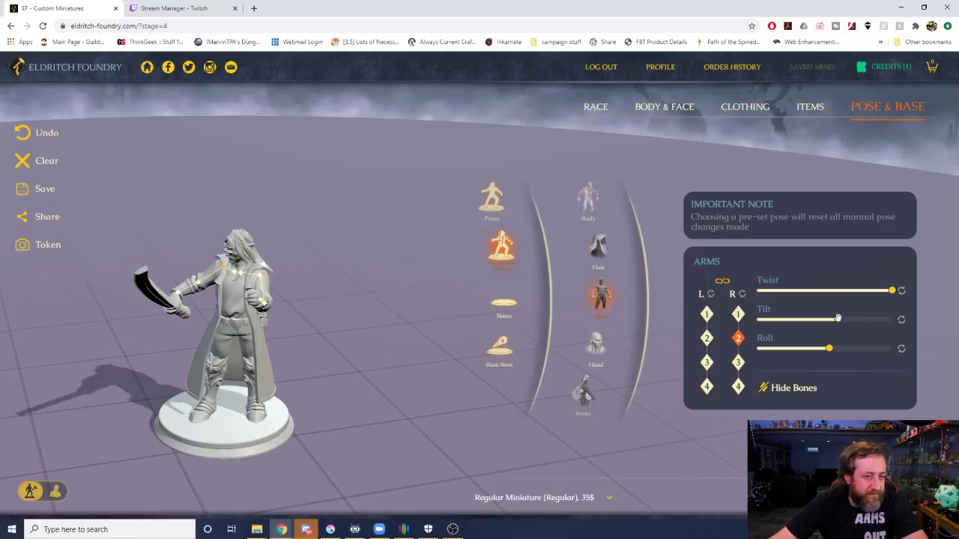
{"action": "left_click_drag", "start_coordinate": [837, 318], "coordinate": [892, 319]}
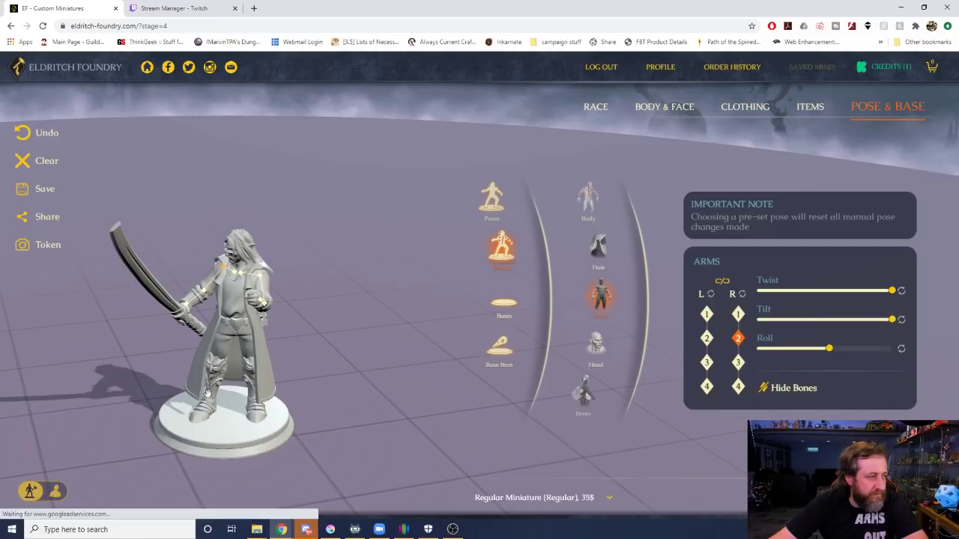
{"action": "left_click_drag", "start_coordinate": [208, 393], "coordinate": [298, 372]}
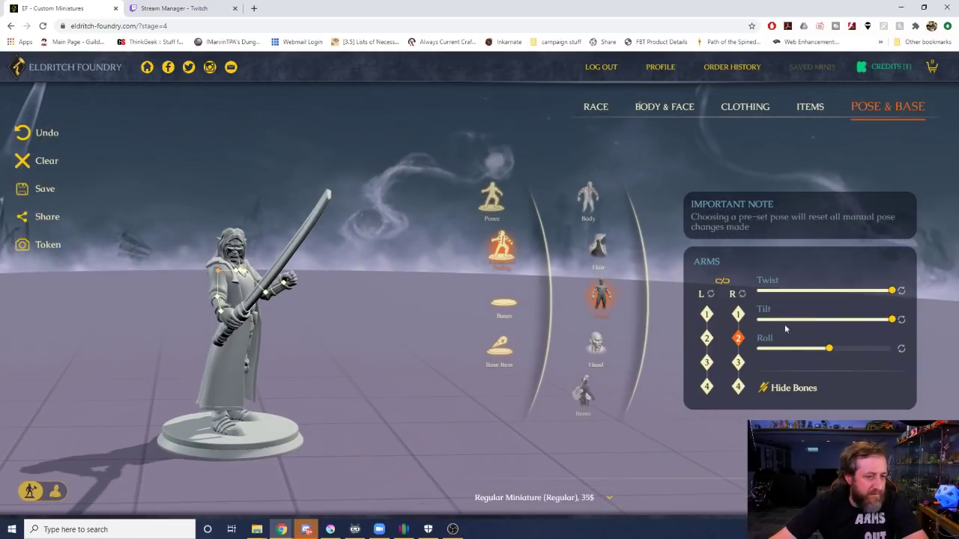
Lower the left forearm by setting left arm bone 2's tilt just below maximum and its roll to about two thirds.
{"action": "left_click", "coordinate": [708, 339]}
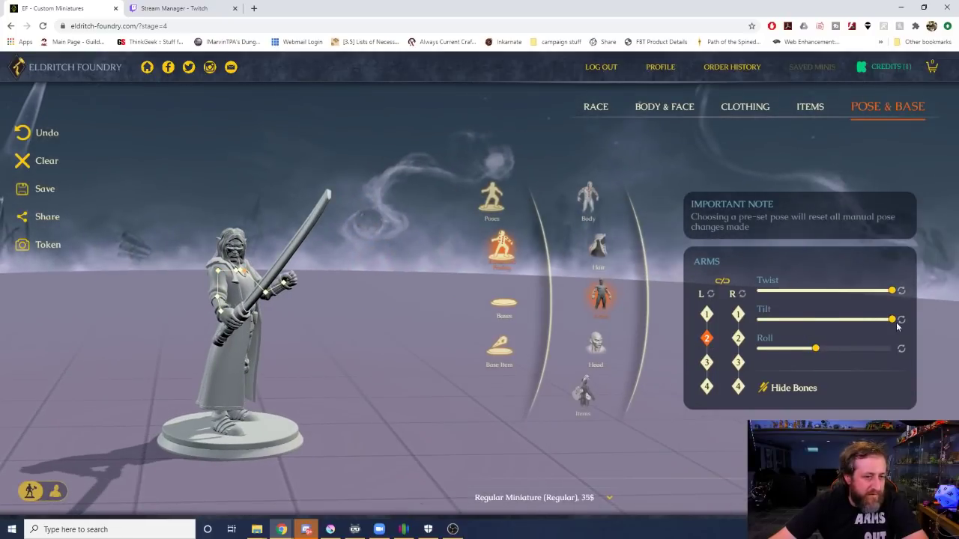
{"action": "left_click_drag", "start_coordinate": [889, 318], "coordinate": [955, 340]}
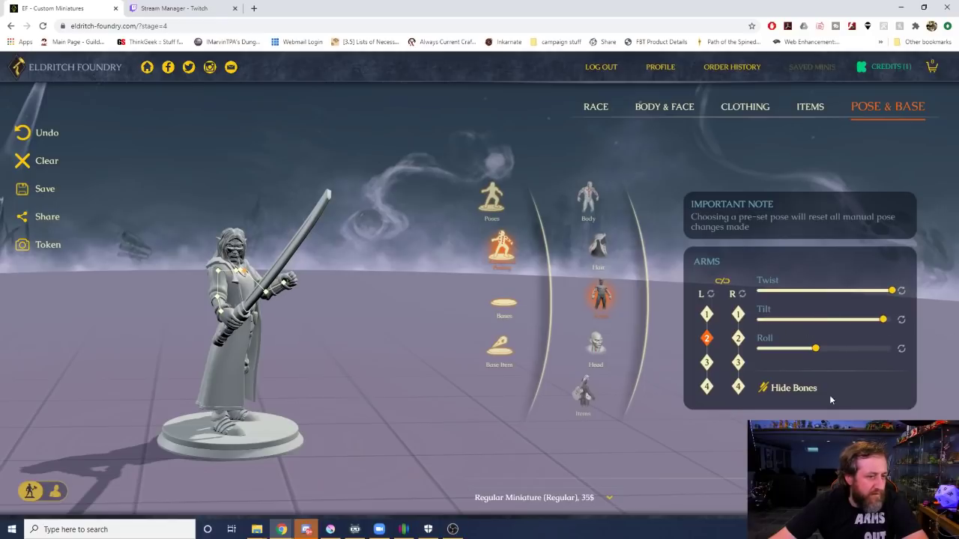
{"action": "left_click_drag", "start_coordinate": [815, 349], "coordinate": [913, 371]}
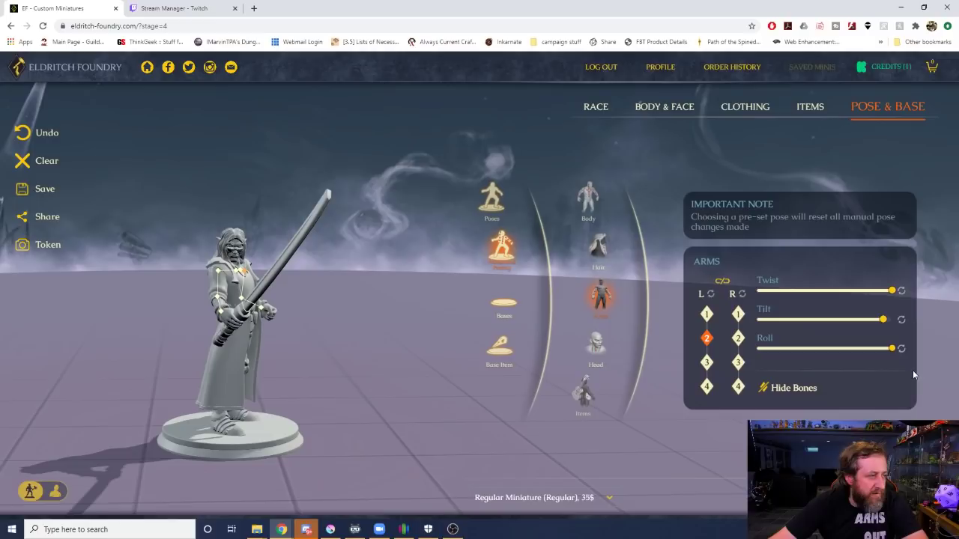
{"action": "left_click_drag", "start_coordinate": [398, 358], "coordinate": [669, 332]}
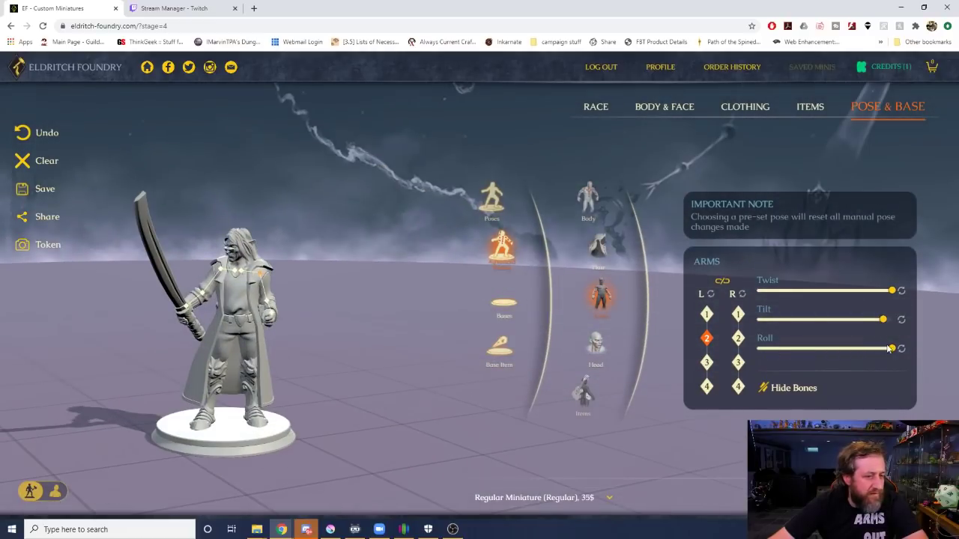
{"action": "left_click_drag", "start_coordinate": [890, 349], "coordinate": [847, 348]}
{"action": "left_click_drag", "start_coordinate": [426, 363], "coordinate": [495, 366]}
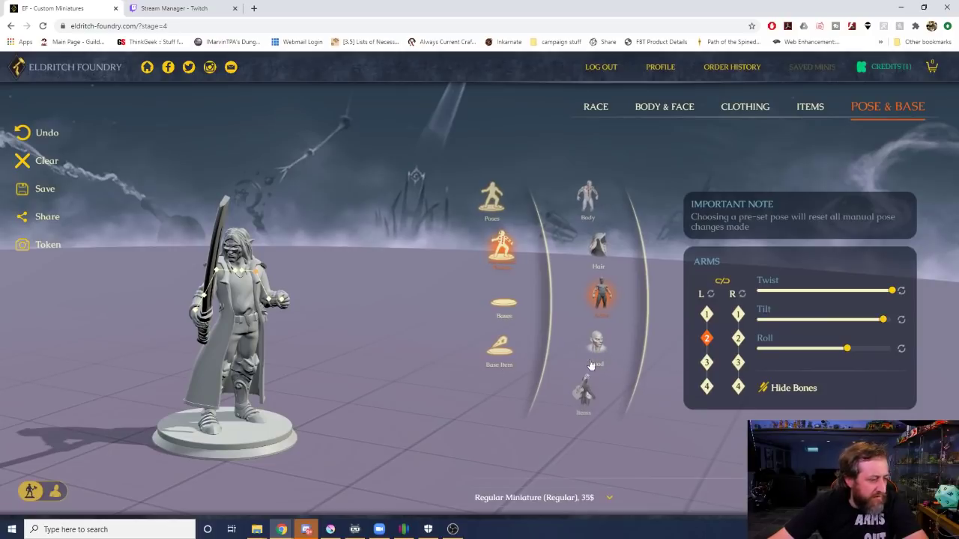
Try different twists for the belt item and set its twist to just over half.
{"action": "left_click", "coordinate": [586, 395]}
{"action": "left_click_drag", "start_coordinate": [305, 259], "coordinate": [147, 301]}
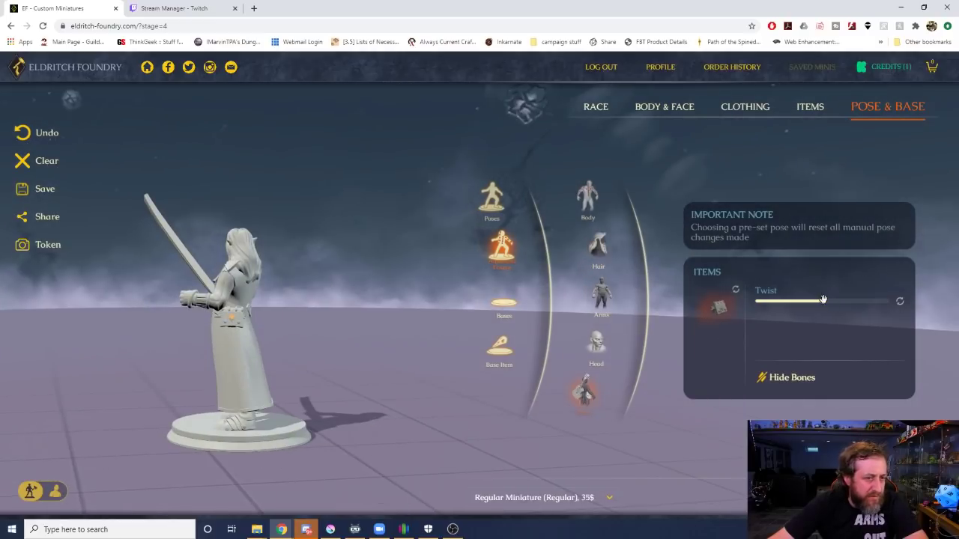
{"action": "left_click_drag", "start_coordinate": [823, 300], "coordinate": [773, 301]}
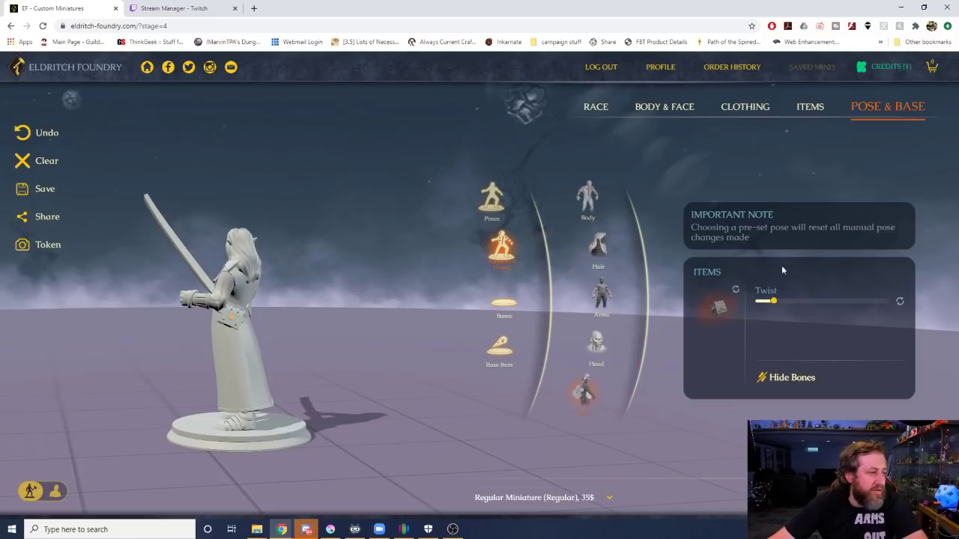
{"action": "left_click_drag", "start_coordinate": [782, 267], "coordinate": [824, 280]}
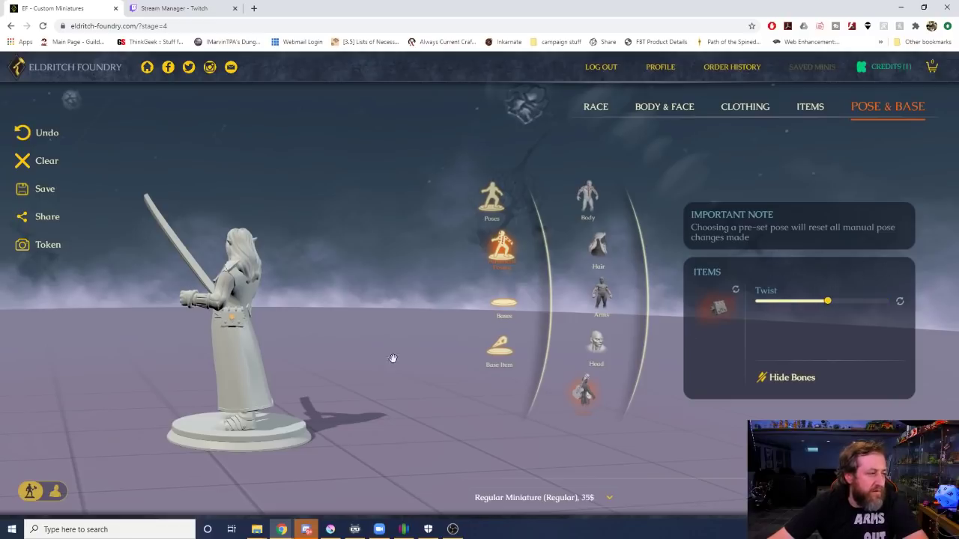
{"action": "left_click_drag", "start_coordinate": [392, 360], "coordinate": [332, 353]}
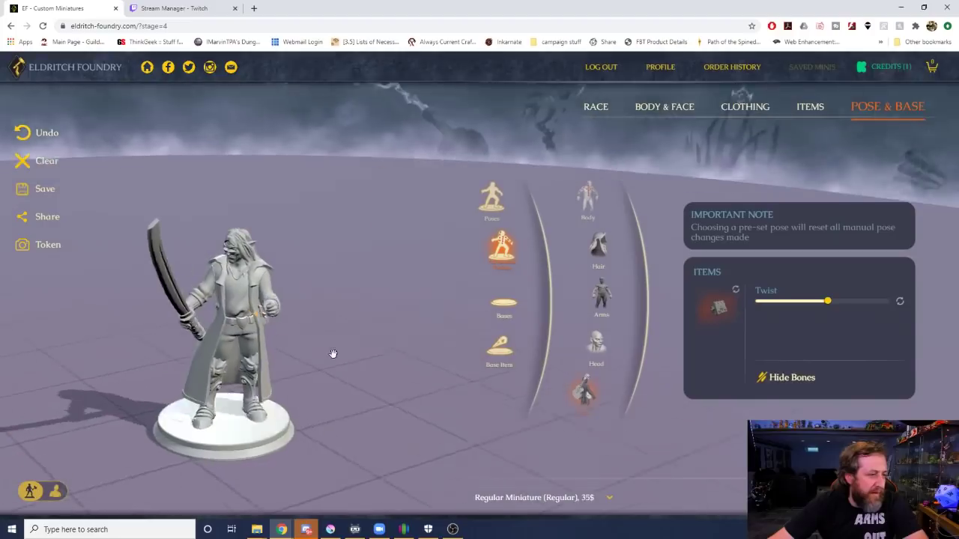
Try several textured bases, including rubble, round flagstone and hexagonal flagstone, and return to the plain round base.
{"action": "left_click", "coordinate": [504, 303]}
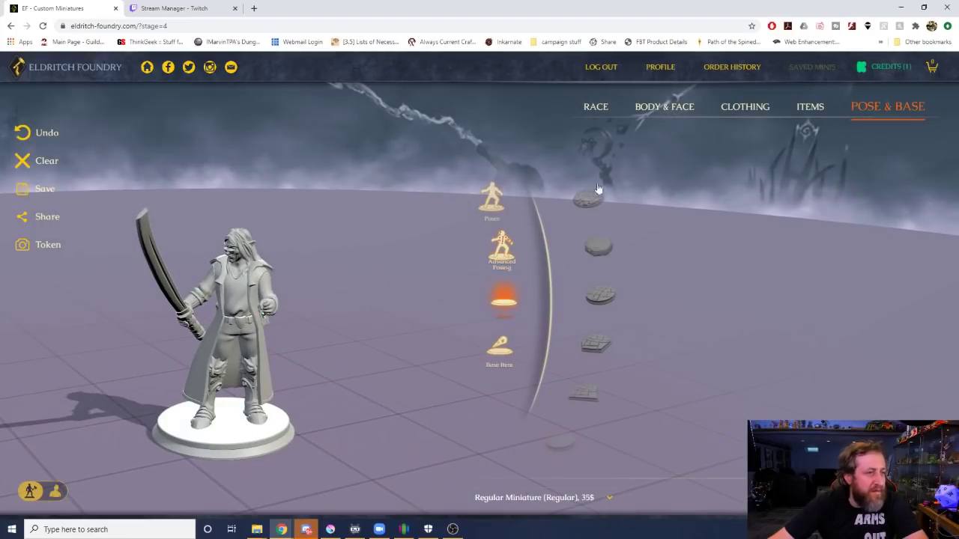
{"action": "left_click", "coordinate": [599, 190]}
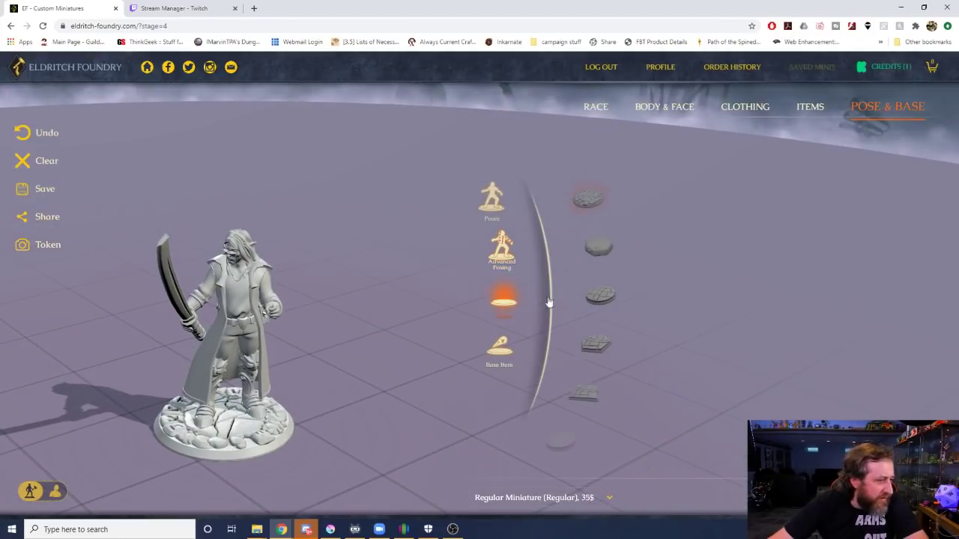
{"action": "left_click", "coordinate": [597, 245]}
{"action": "left_click", "coordinate": [604, 300]}
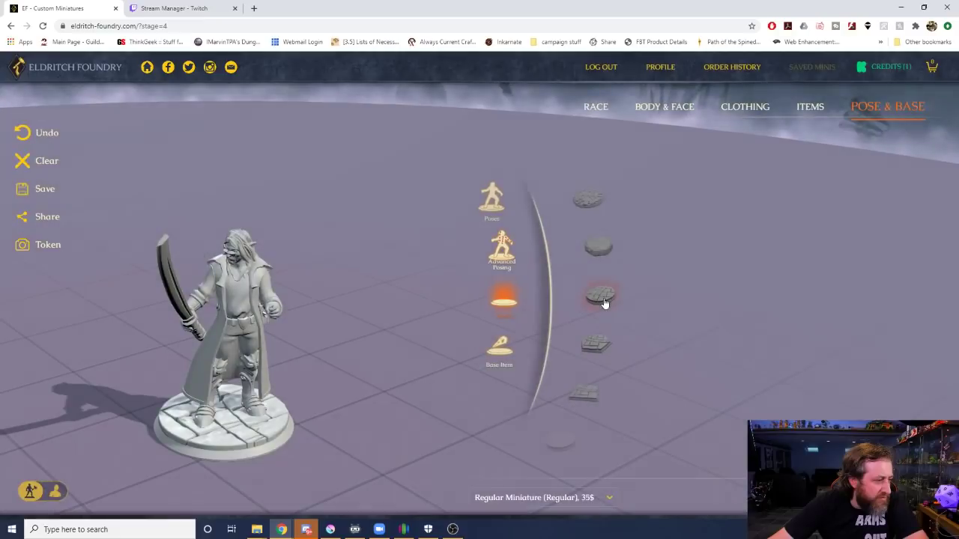
{"action": "left_click", "coordinate": [606, 258]}
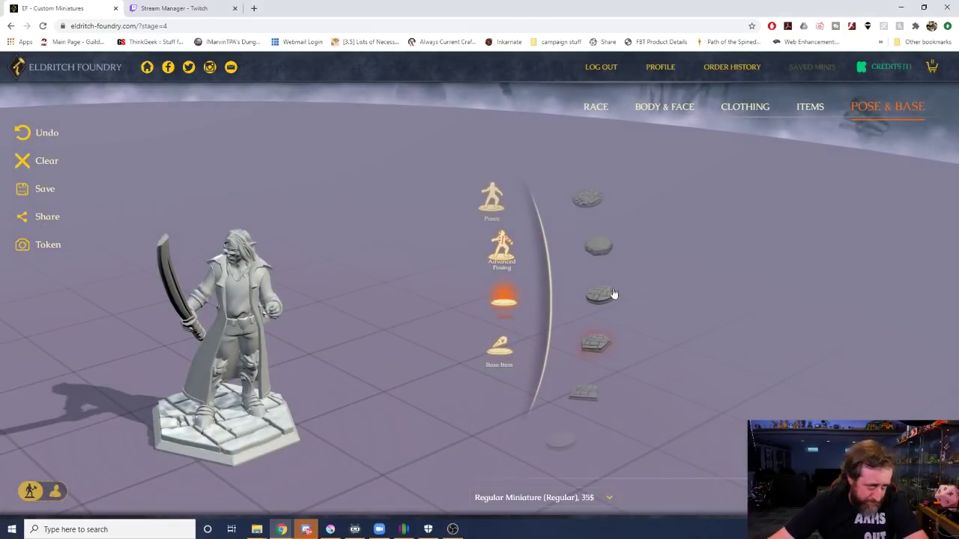
{"action": "left_click", "coordinate": [610, 300]}
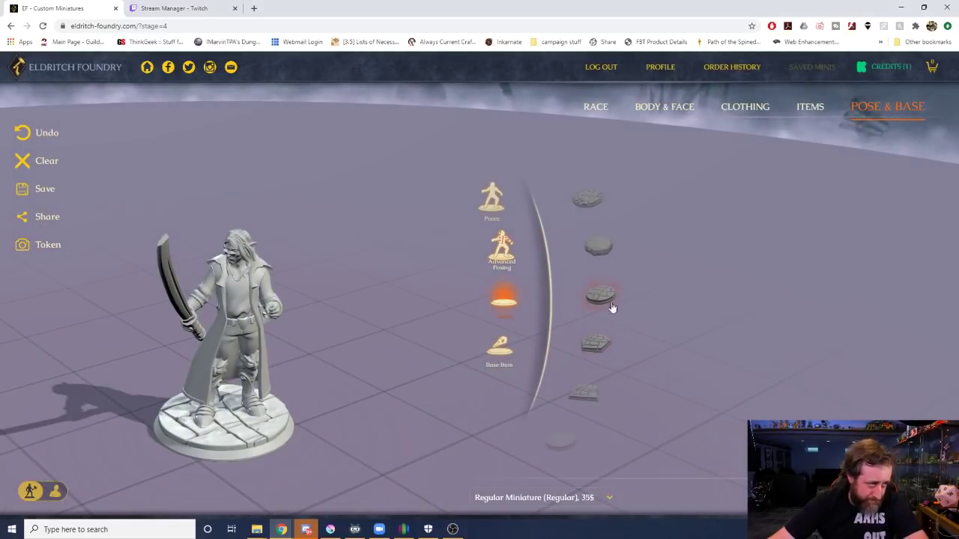
{"action": "left_click", "coordinate": [585, 395]}
{"action": "left_click", "coordinate": [567, 447]}
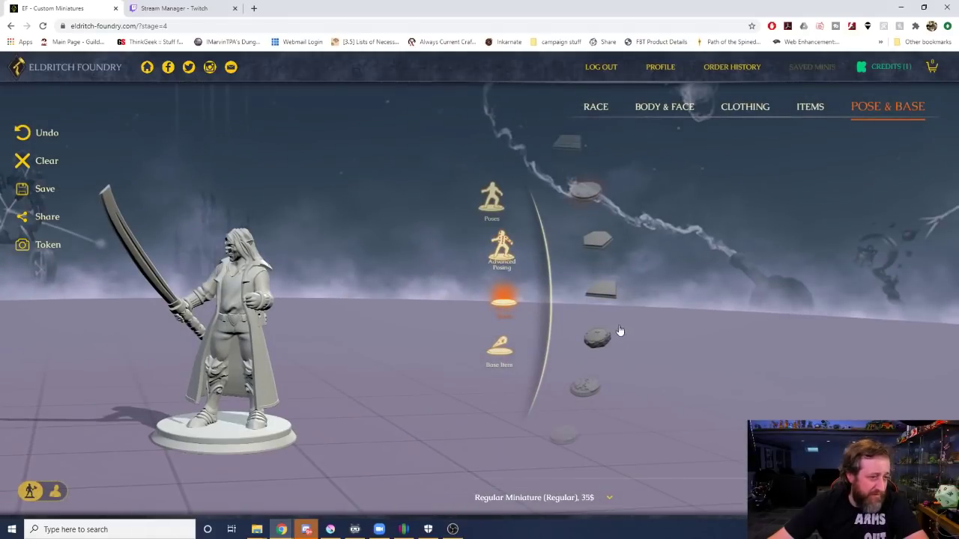
Try the tall carved stone base and the rough rocky base, and restore the plain round base.
{"action": "left_click", "coordinate": [587, 344]}
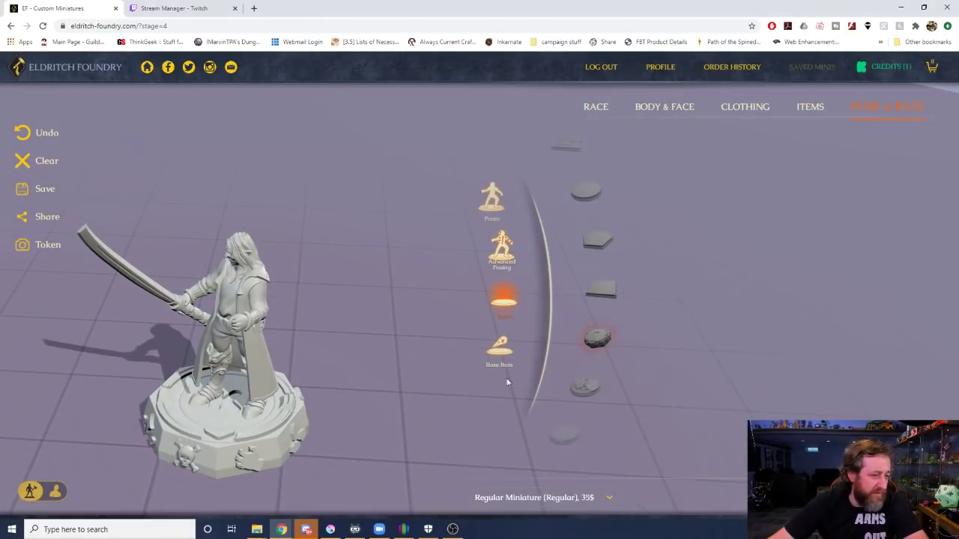
{"action": "left_click", "coordinate": [582, 385]}
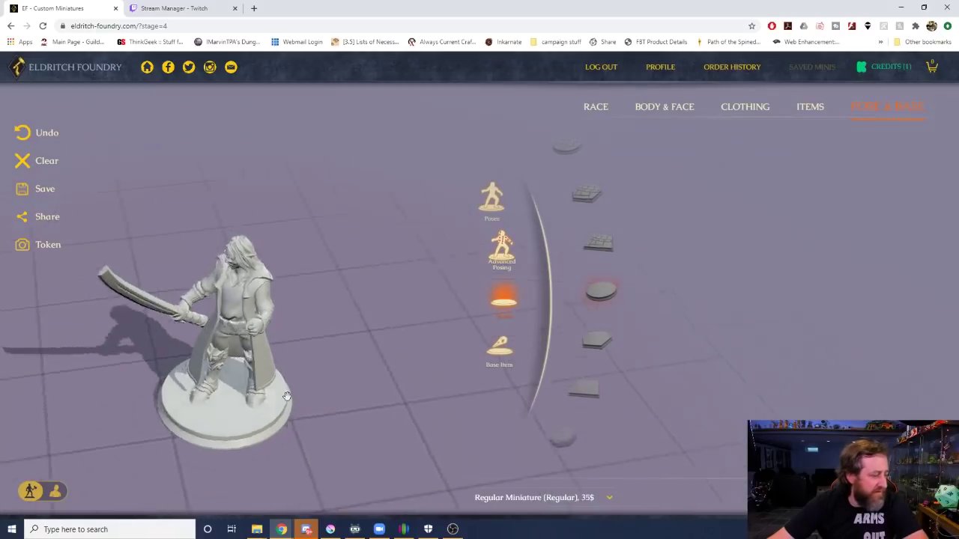
{"action": "scroll", "coordinate": [579, 406], "scroll_direction": "down", "scroll_amount": 4}
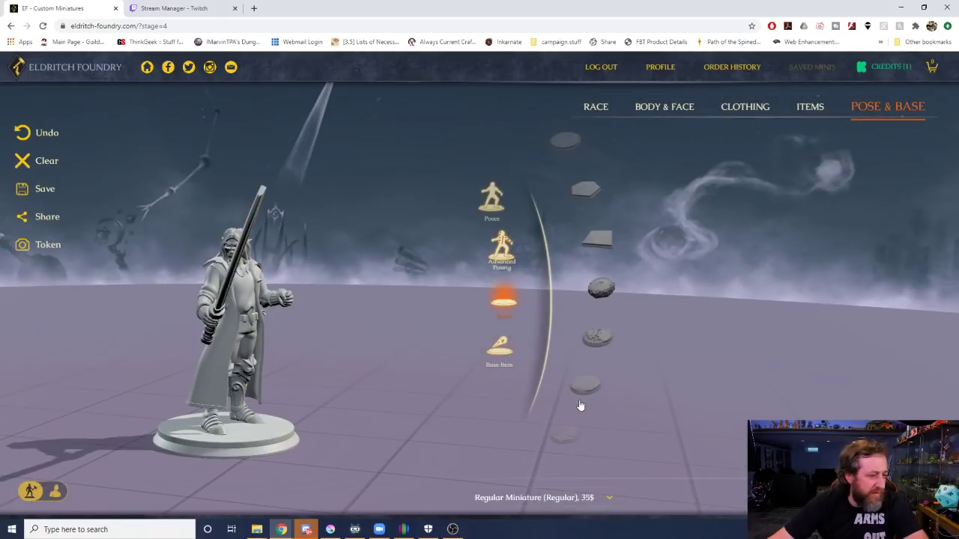
{"action": "left_click", "coordinate": [601, 274]}
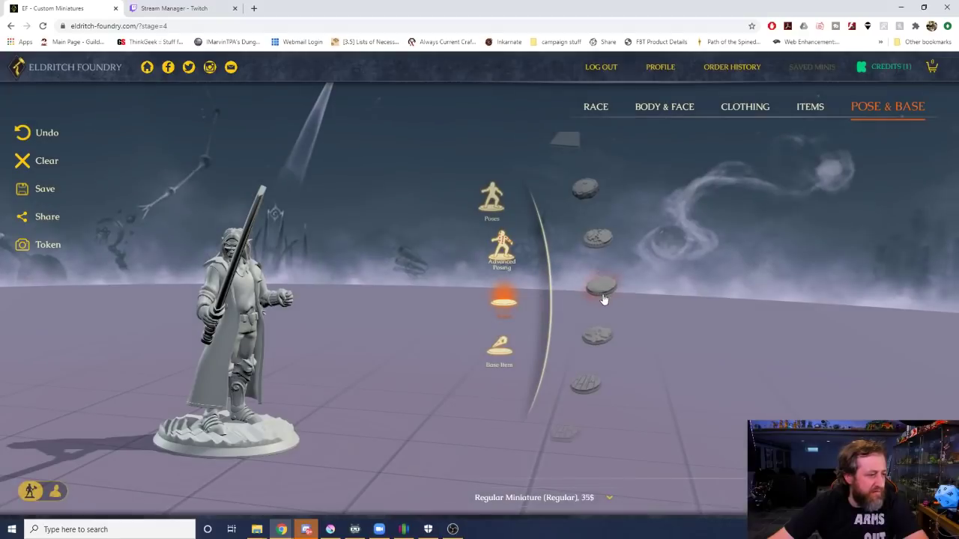
{"action": "scroll", "coordinate": [608, 322], "scroll_direction": "down", "scroll_amount": 2}
{"action": "scroll", "coordinate": [615, 345], "scroll_direction": "down", "scroll_amount": 2}
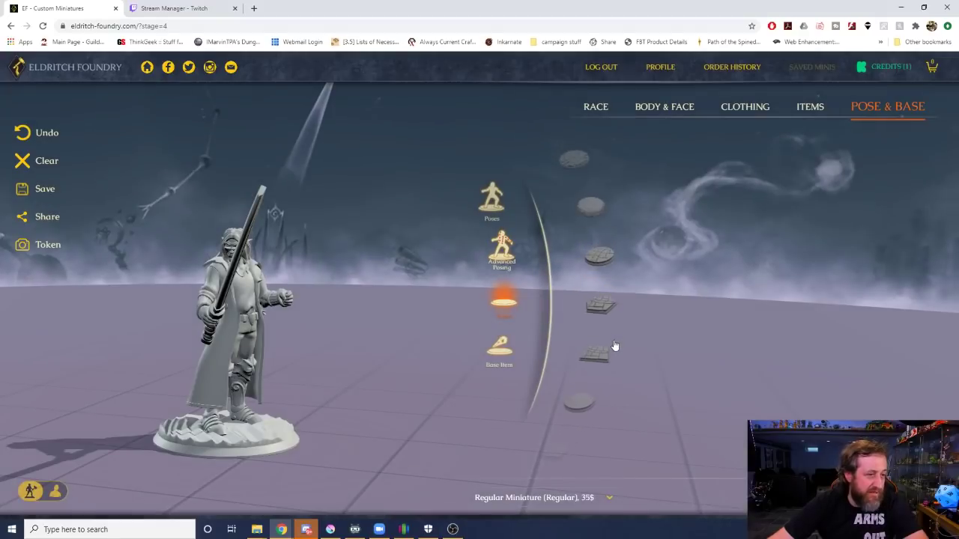
{"action": "left_click", "coordinate": [574, 409]}
{"action": "left_click_drag", "start_coordinate": [294, 326], "coordinate": [398, 345]}
{"action": "left_click_drag", "start_coordinate": [212, 292], "coordinate": [218, 232]}
Try out base items beside the miniature's feet, including the upright spikes and the twenty-sided die.
{"action": "left_click", "coordinate": [499, 346]}
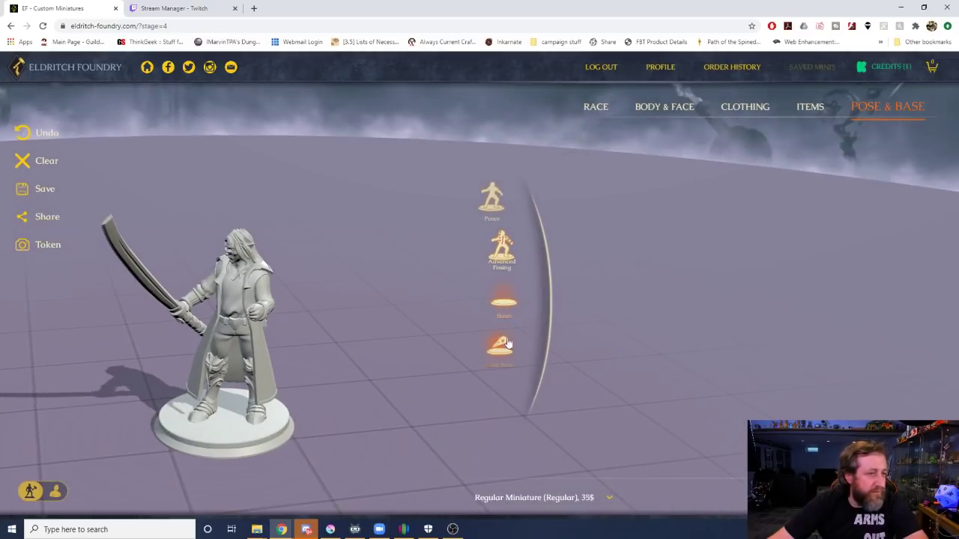
{"action": "left_click", "coordinate": [587, 199]}
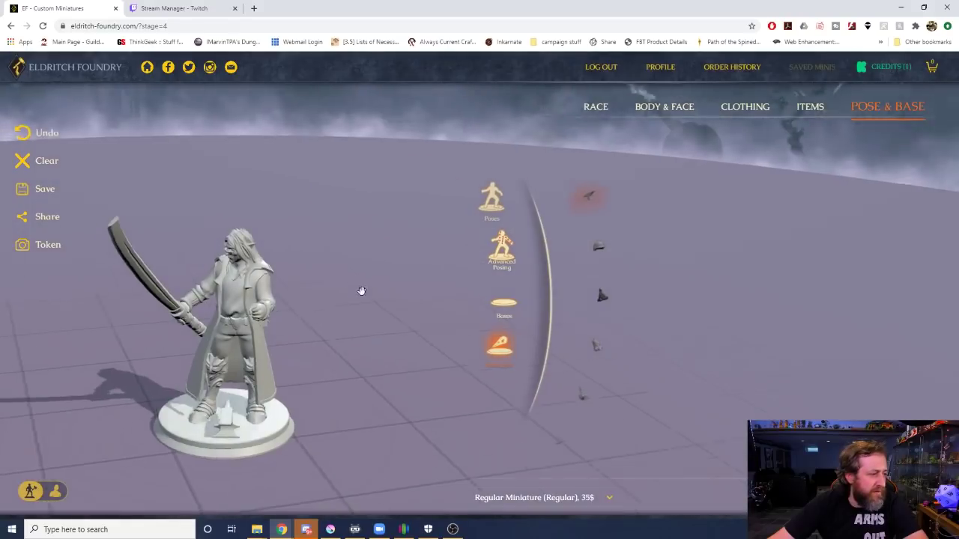
{"action": "left_click", "coordinate": [597, 242]}
{"action": "left_click", "coordinate": [604, 298]}
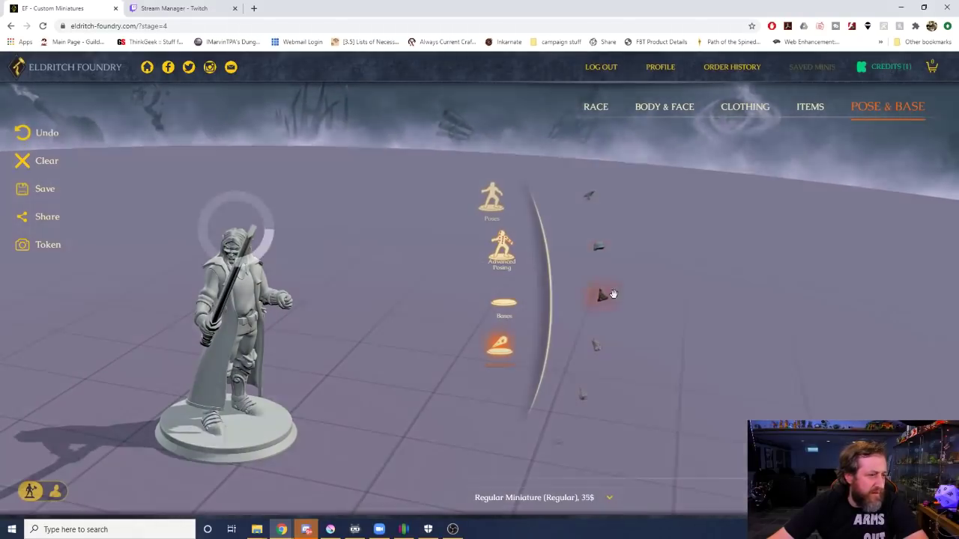
{"action": "left_click", "coordinate": [607, 348]}
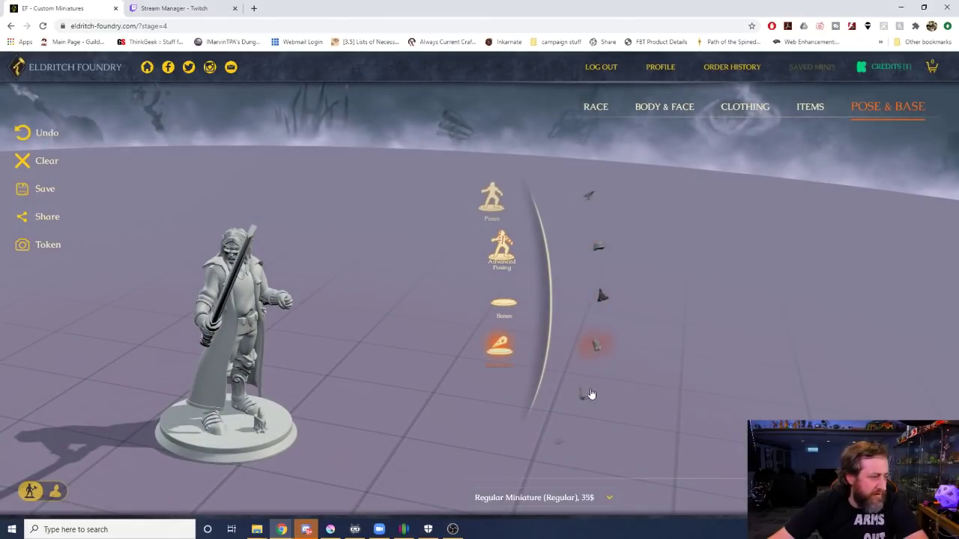
{"action": "left_click", "coordinate": [592, 394]}
{"action": "scroll", "coordinate": [599, 387], "scroll_direction": "down", "scroll_amount": 2}
{"action": "left_click", "coordinate": [596, 346]}
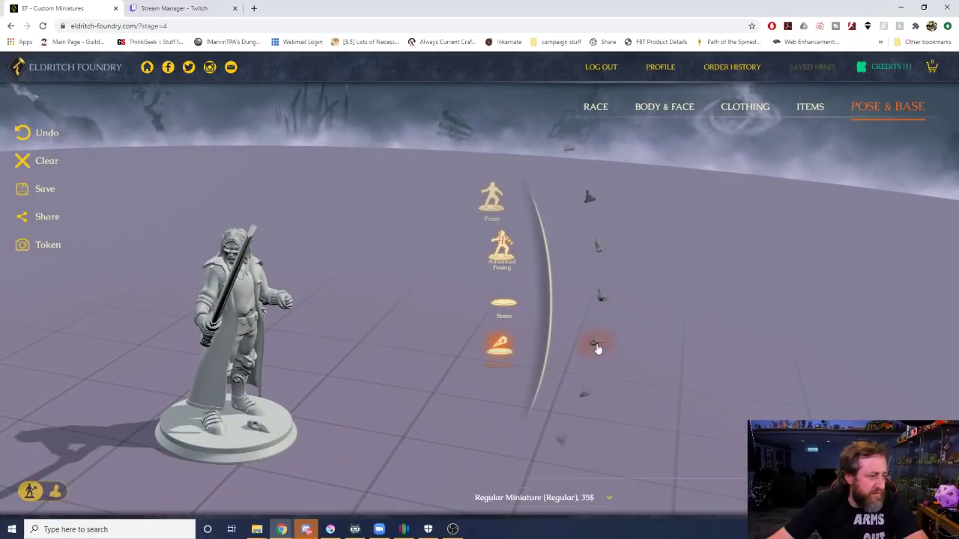
{"action": "left_click", "coordinate": [585, 393]}
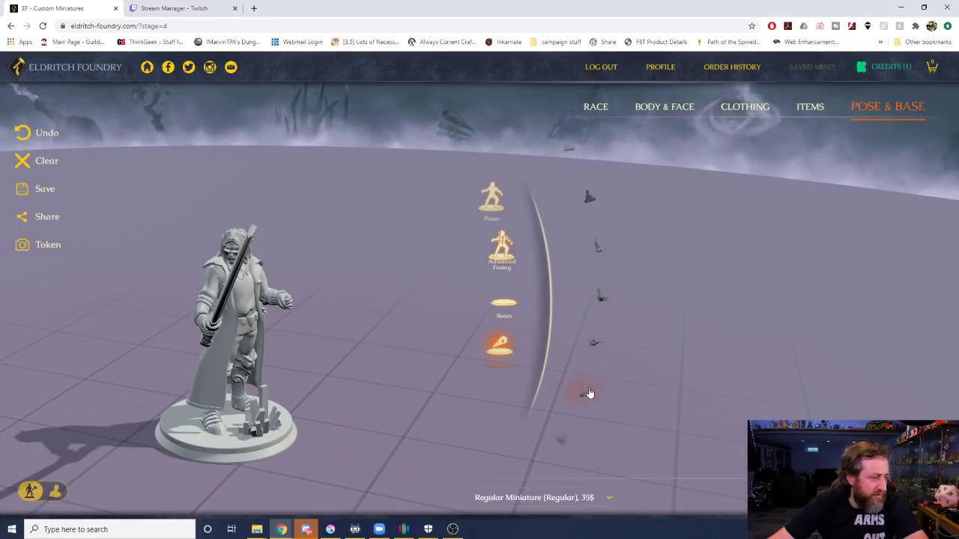
{"action": "scroll", "coordinate": [582, 404], "scroll_direction": "down", "scroll_amount": 1}
{"action": "left_click", "coordinate": [581, 404]}
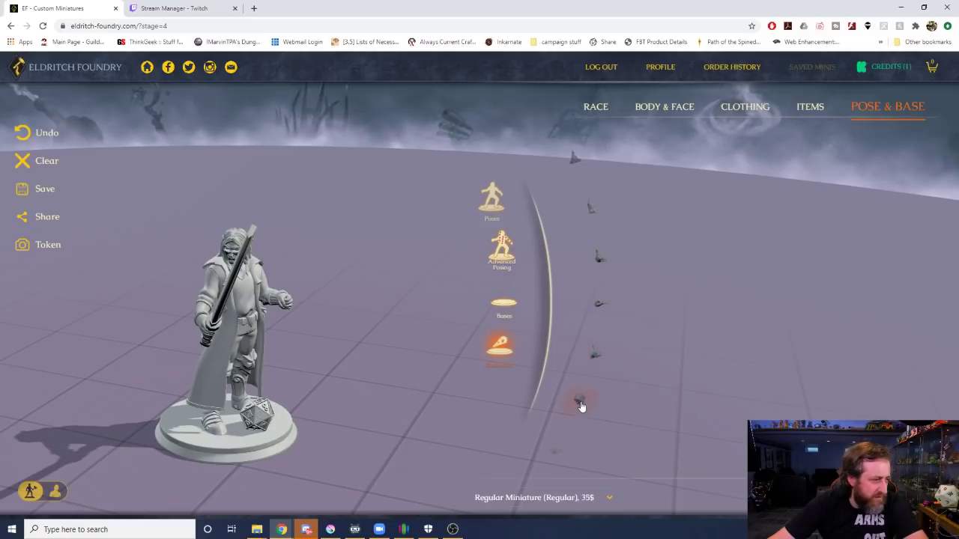
{"action": "left_click_drag", "start_coordinate": [335, 392], "coordinate": [304, 400]}
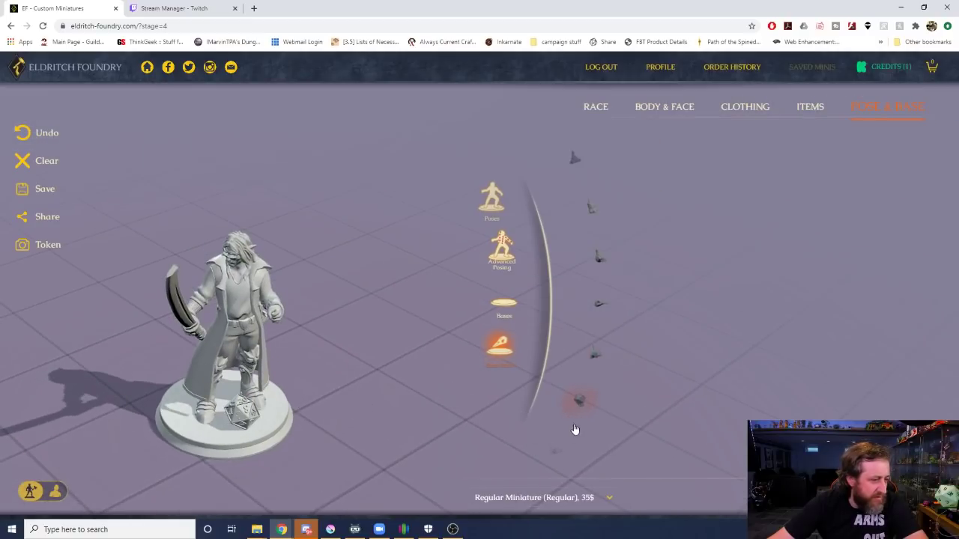
Try the garden gnome and open treasure chest among other base items, and leave the base empty.
{"action": "left_click", "coordinate": [596, 352]}
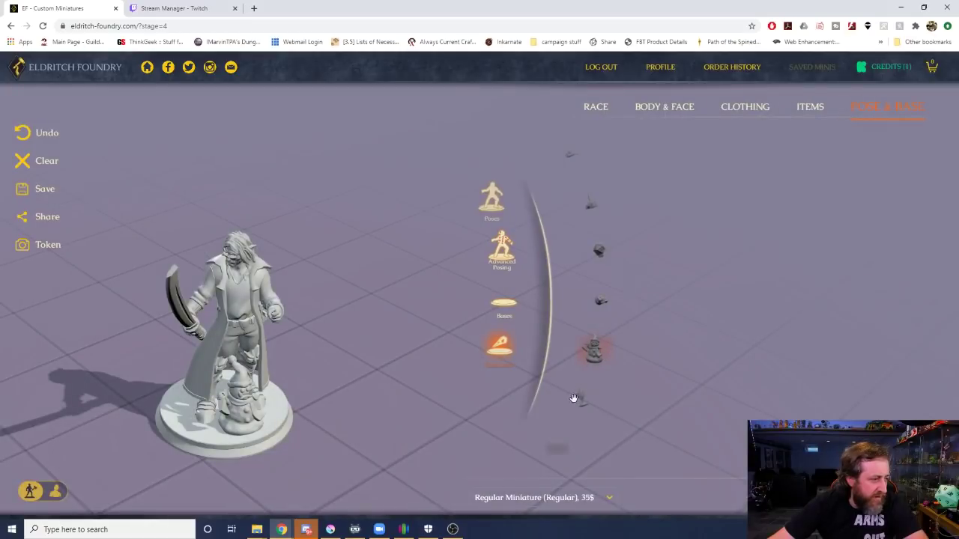
{"action": "left_click", "coordinate": [579, 400]}
{"action": "left_click_drag", "start_coordinate": [338, 368], "coordinate": [385, 337]}
{"action": "scroll", "coordinate": [600, 352], "scroll_direction": "down", "scroll_amount": 2}
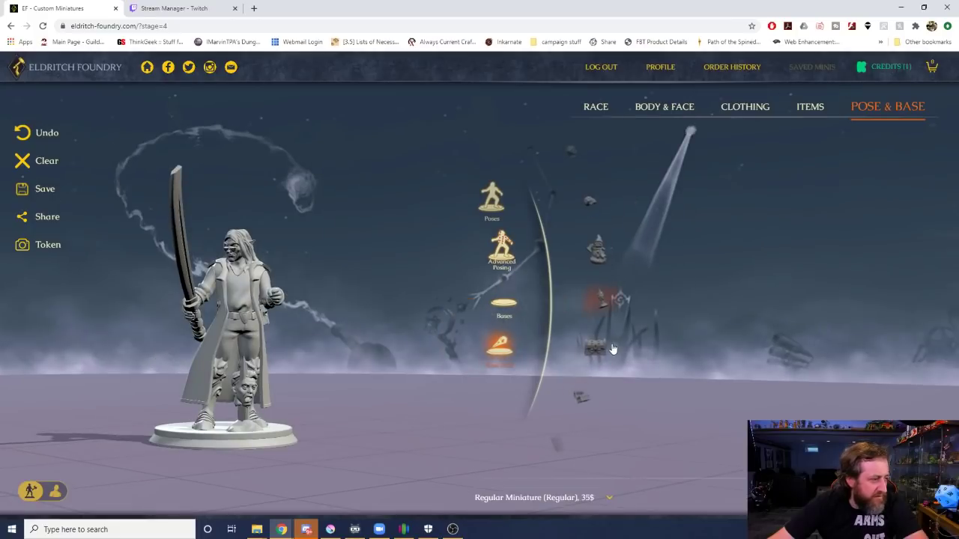
{"action": "left_click", "coordinate": [612, 349]}
{"action": "scroll", "coordinate": [576, 396], "scroll_direction": "down", "scroll_amount": 2}
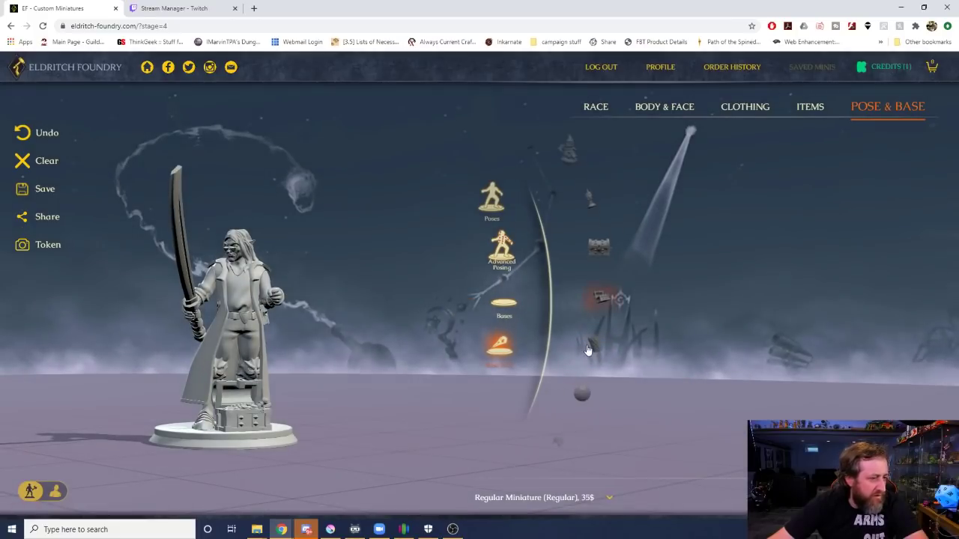
{"action": "left_click", "coordinate": [588, 350]}
{"action": "scroll", "coordinate": [592, 352], "scroll_direction": "down", "scroll_amount": 3}
{"action": "left_click", "coordinate": [605, 296]}
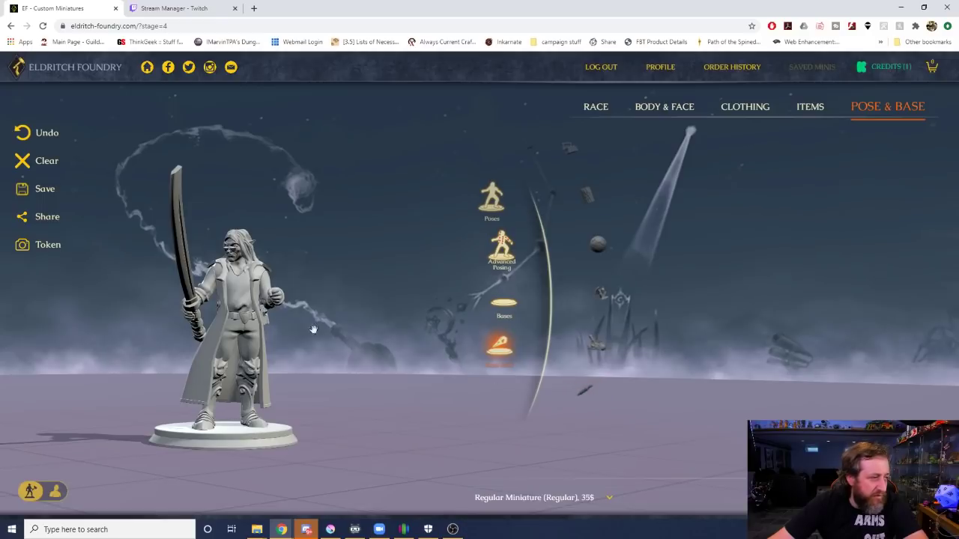
Examine the posed miniature from several sides and open the body and face options.
{"action": "left_click_drag", "start_coordinate": [314, 330], "coordinate": [705, 307]}
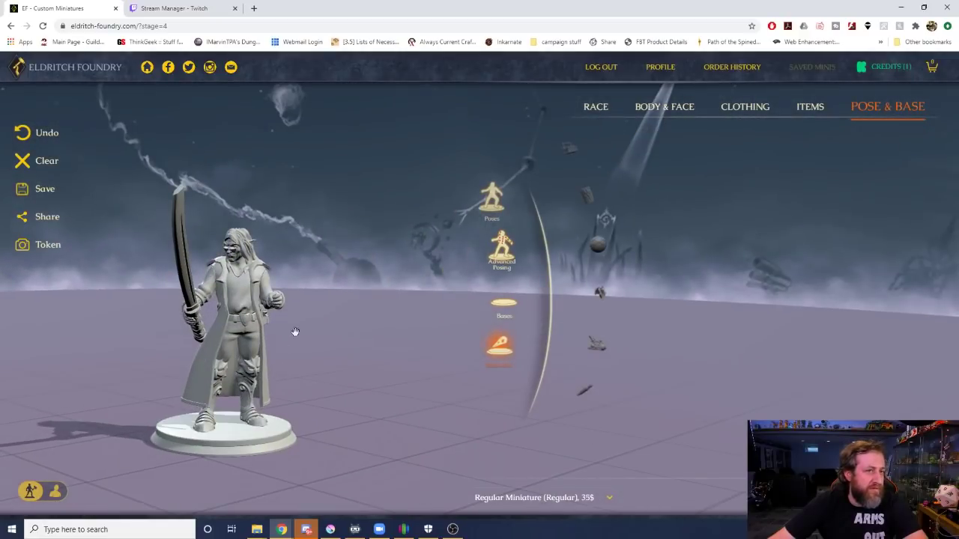
{"action": "left_click_drag", "start_coordinate": [269, 331], "coordinate": [366, 292]}
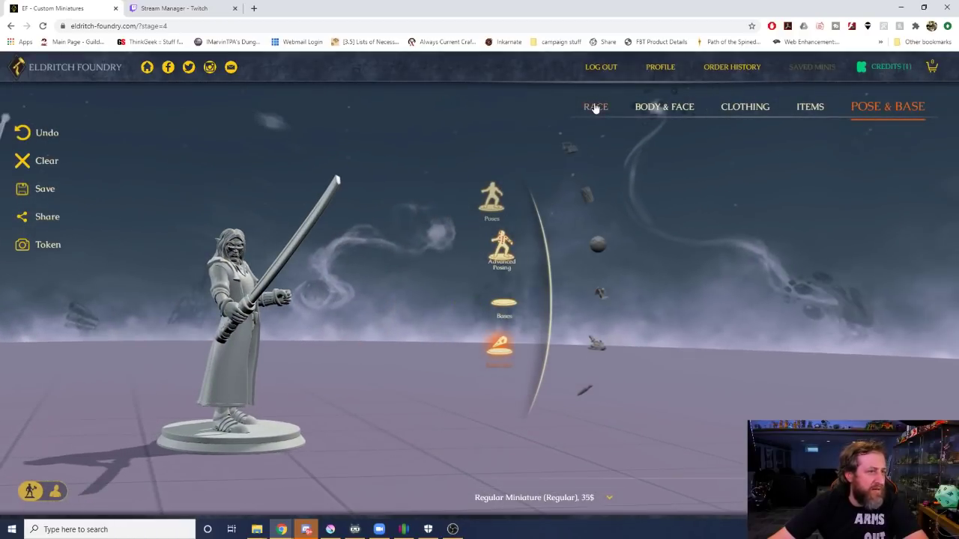
{"action": "left_click", "coordinate": [664, 107]}
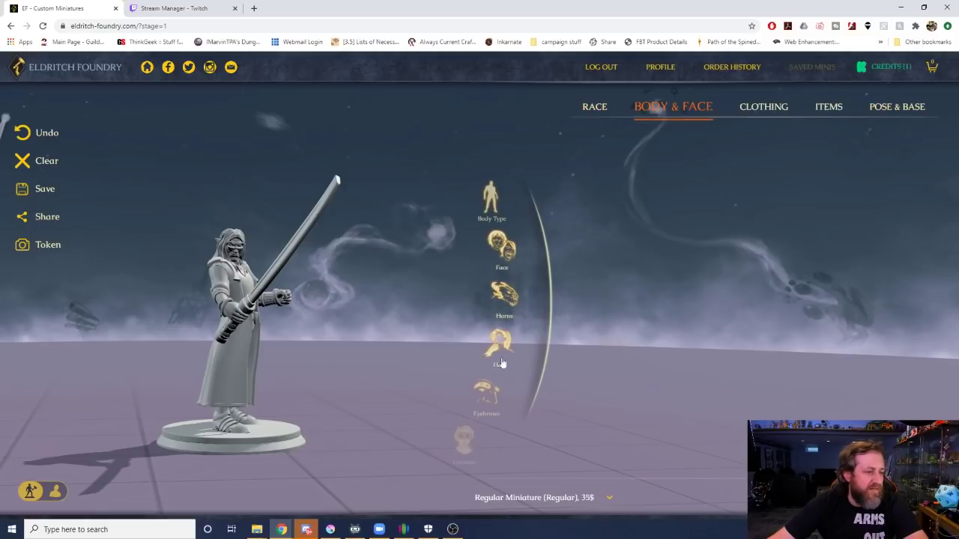
Try the sunglasses on the miniature's face and examine them in the portrait view.
{"action": "left_click", "coordinate": [465, 439]}
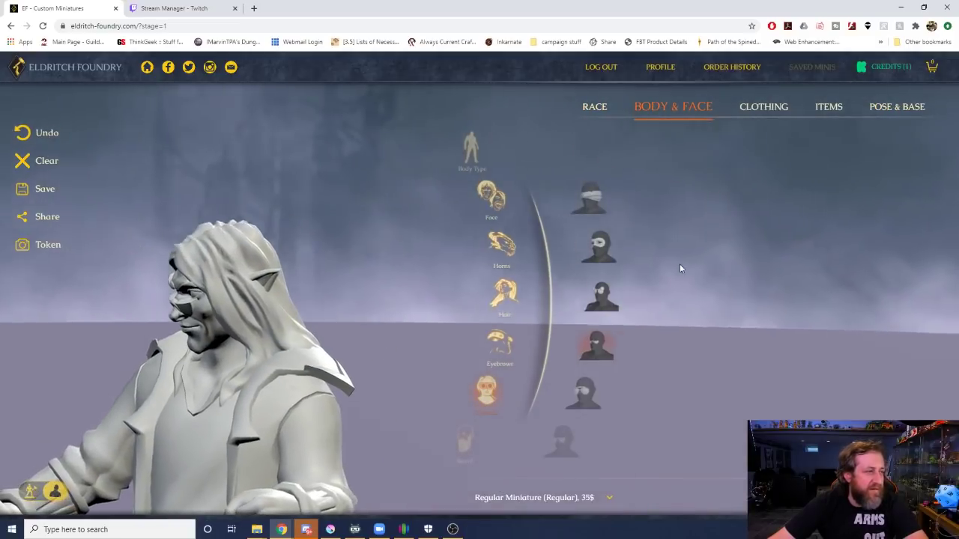
{"action": "mouse_move", "coordinate": [196, 252]}
{"action": "left_mouse_down"}
{"action": "mouse_move", "coordinate": [281, 230]}
{"action": "mouse_move", "coordinate": [210, 250]}
{"action": "left_mouse_up"}
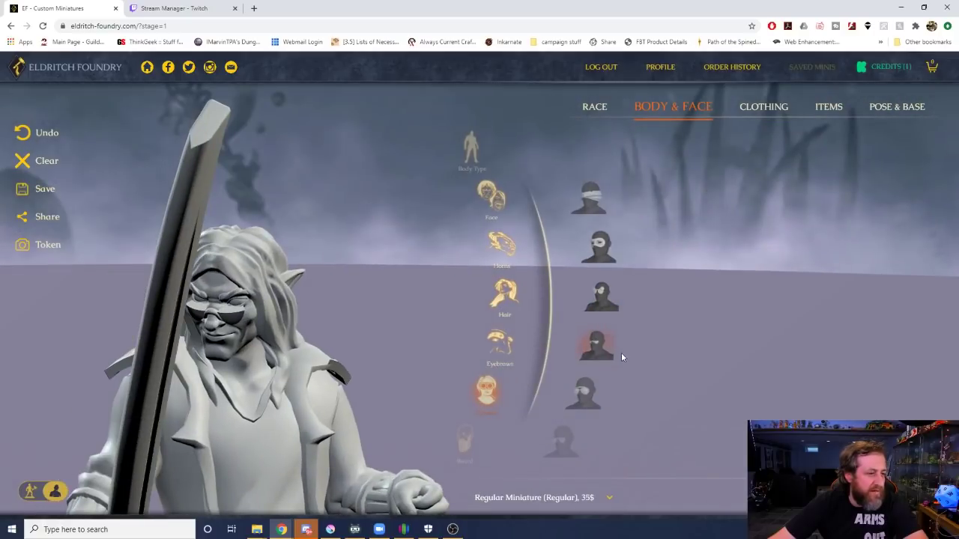
{"action": "left_click_drag", "start_coordinate": [268, 311], "coordinate": [337, 299]}
Return to the pose and base options, check the whole figure from several sides, and save the miniature.
{"action": "left_click", "coordinate": [889, 113]}
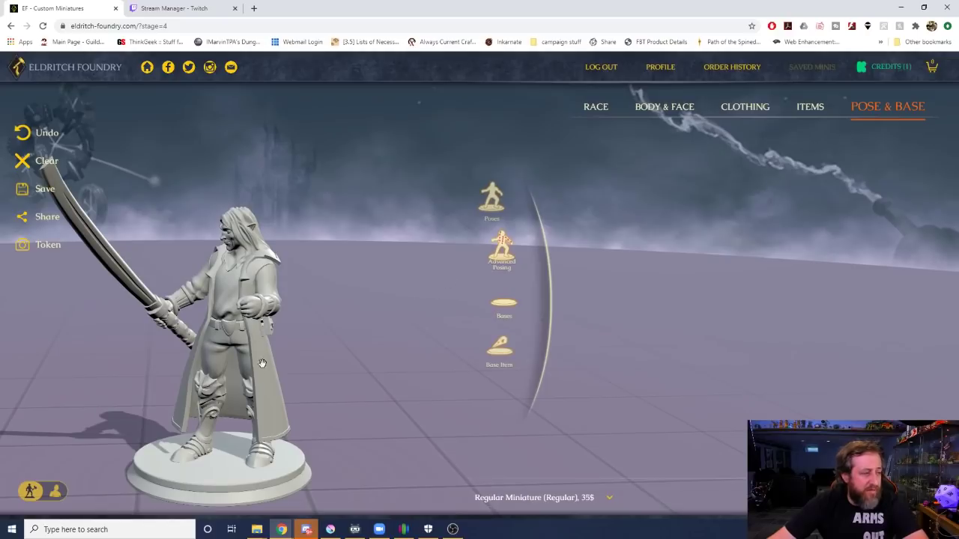
{"action": "left_click_drag", "start_coordinate": [262, 363], "coordinate": [361, 390]}
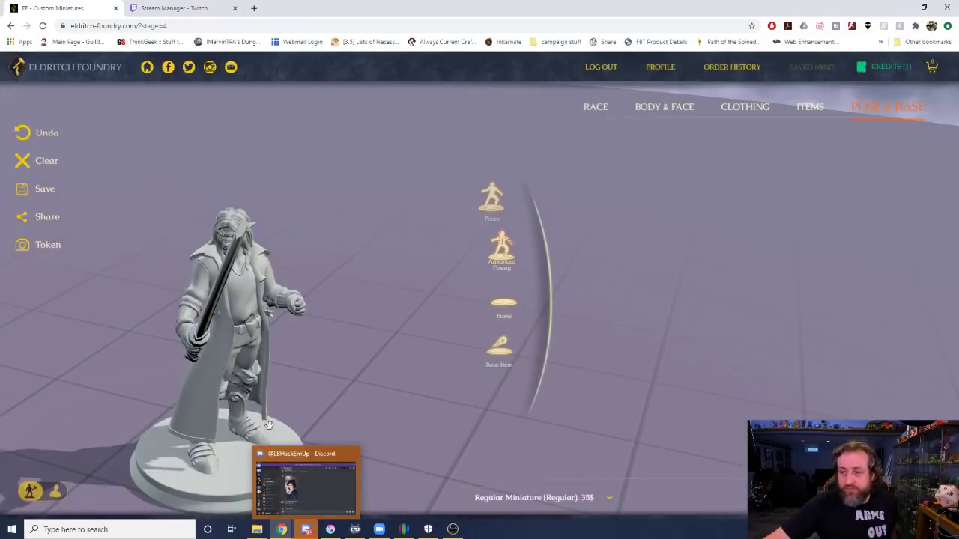
{"action": "left_click_drag", "start_coordinate": [262, 383], "coordinate": [283, 269]}
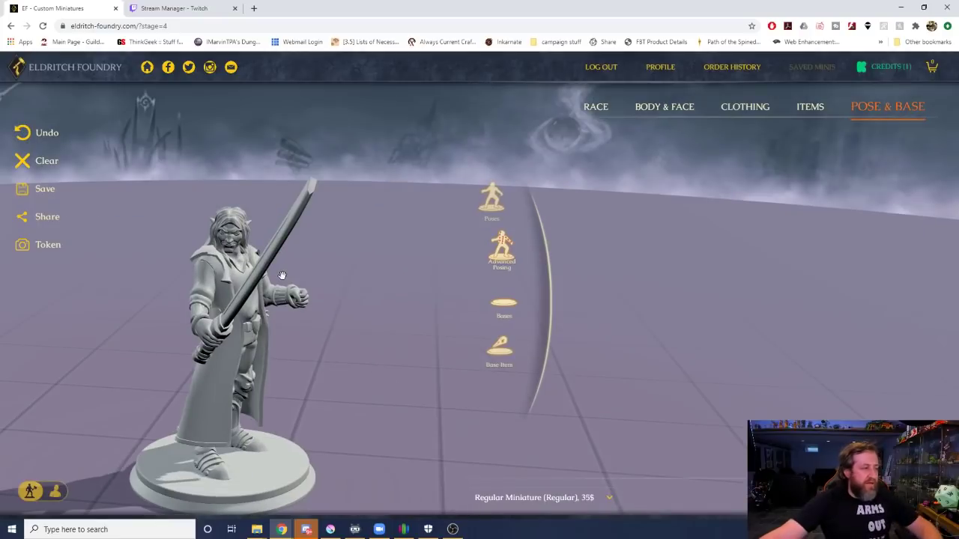
{"action": "left_click_drag", "start_coordinate": [299, 308], "coordinate": [171, 302]}
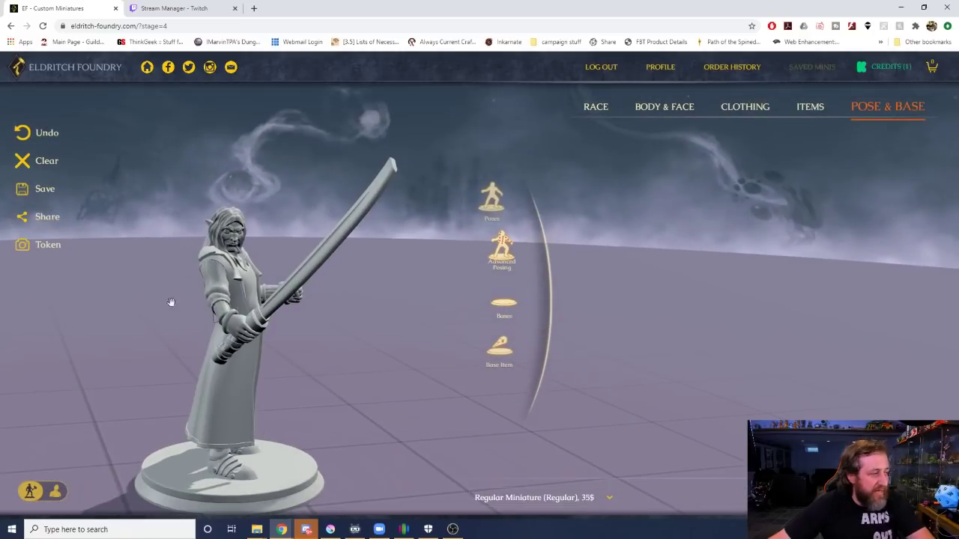
{"action": "left_click", "coordinate": [42, 194]}
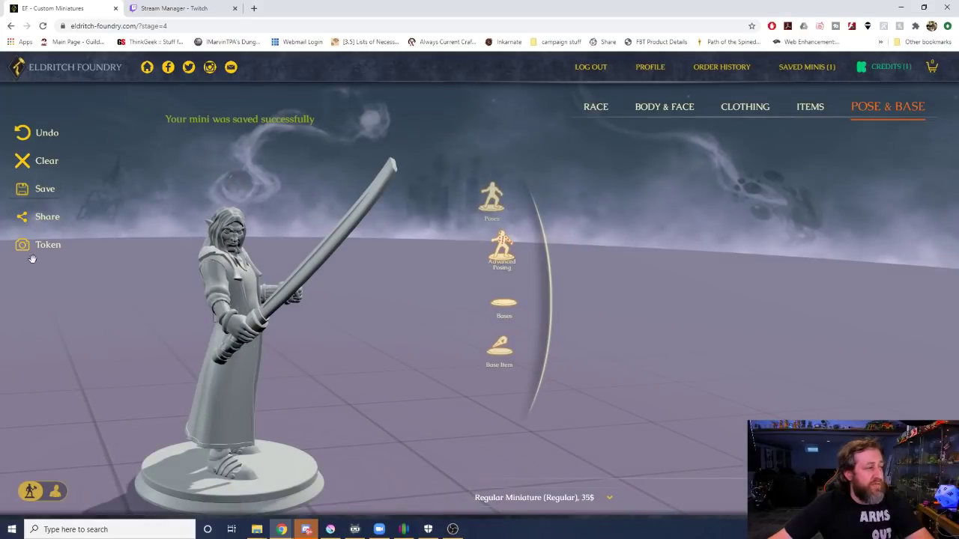
Preview the miniature's token in the overhead, bust and full-body views, and close the token creator without saving a token.
{"action": "left_click", "coordinate": [42, 251]}
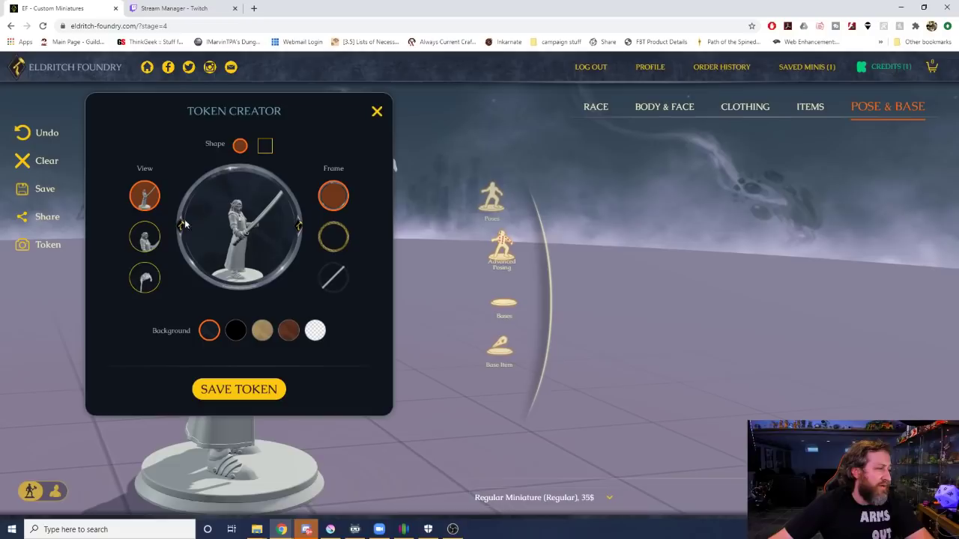
{"action": "left_click", "coordinate": [139, 279]}
{"action": "left_click", "coordinate": [156, 236]}
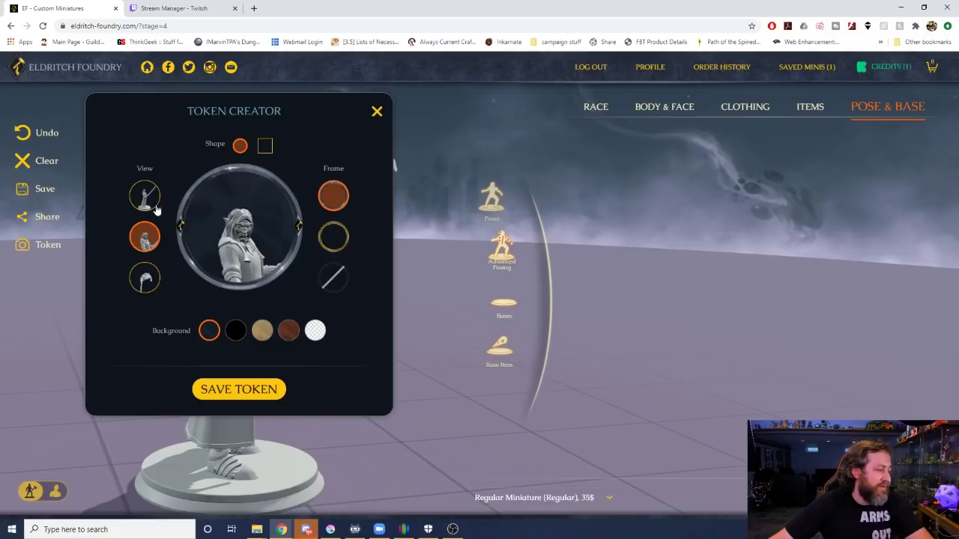
{"action": "left_click", "coordinate": [144, 279]}
{"action": "left_click", "coordinate": [154, 235]}
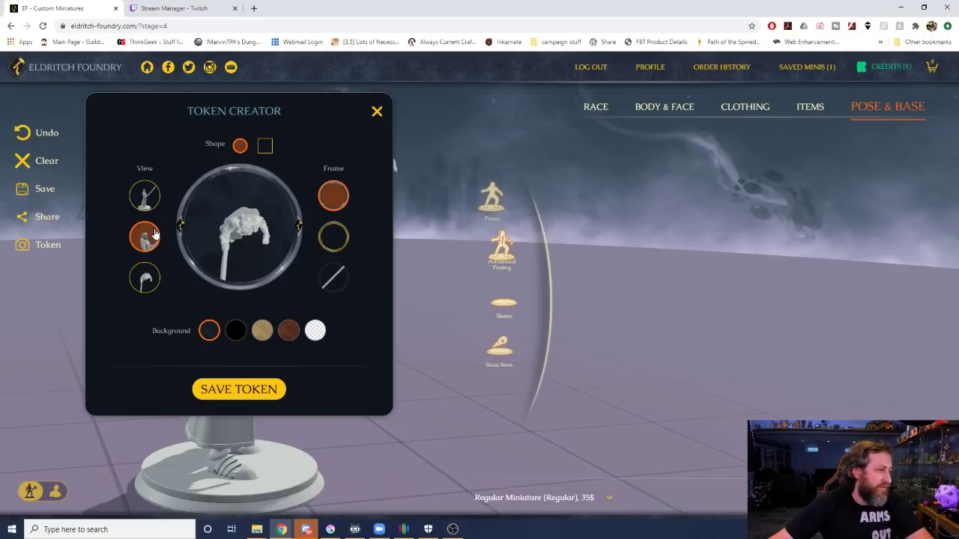
{"action": "left_click", "coordinate": [156, 196]}
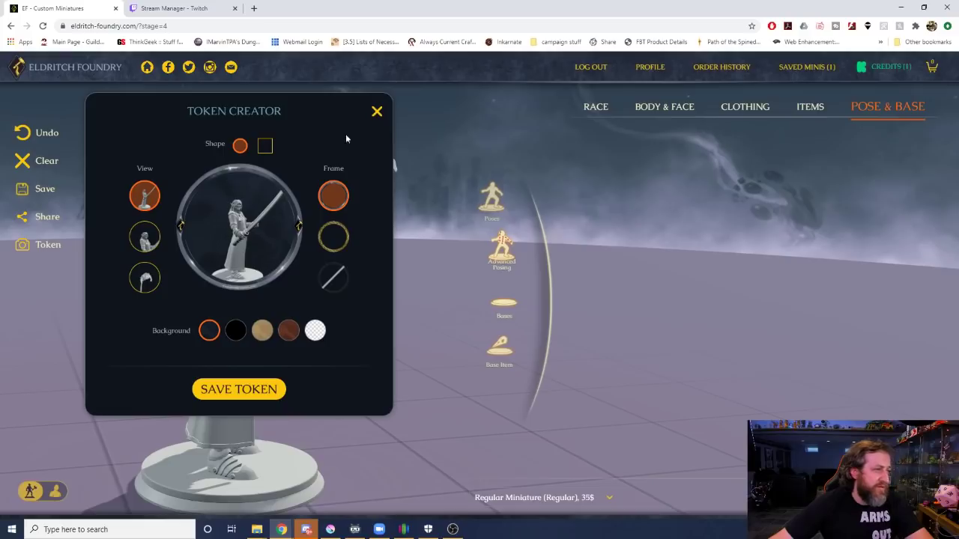
{"action": "left_click", "coordinate": [376, 111]}
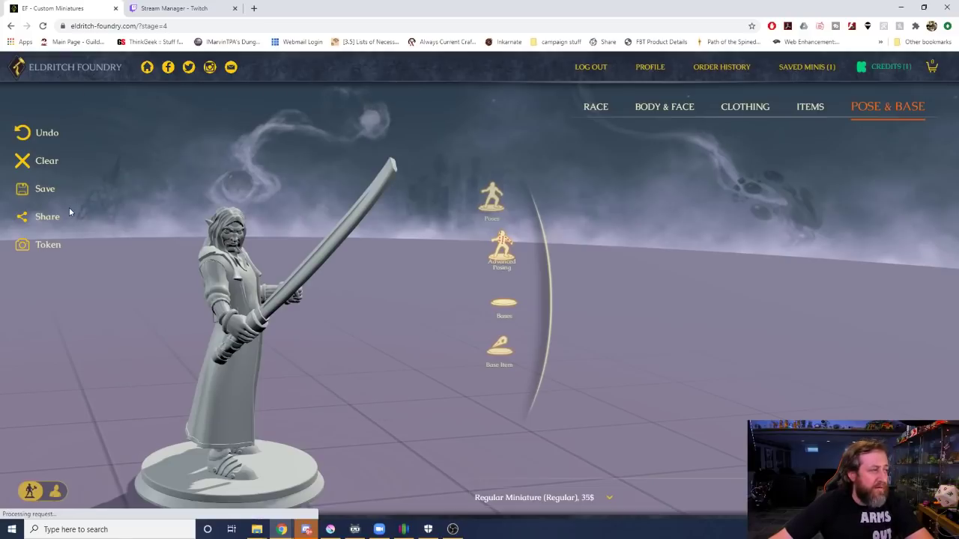
Rename the saved elf miniature as LAGWYN and close the list of saved minis.
{"action": "left_click_drag", "start_coordinate": [212, 263], "coordinate": [174, 235]}
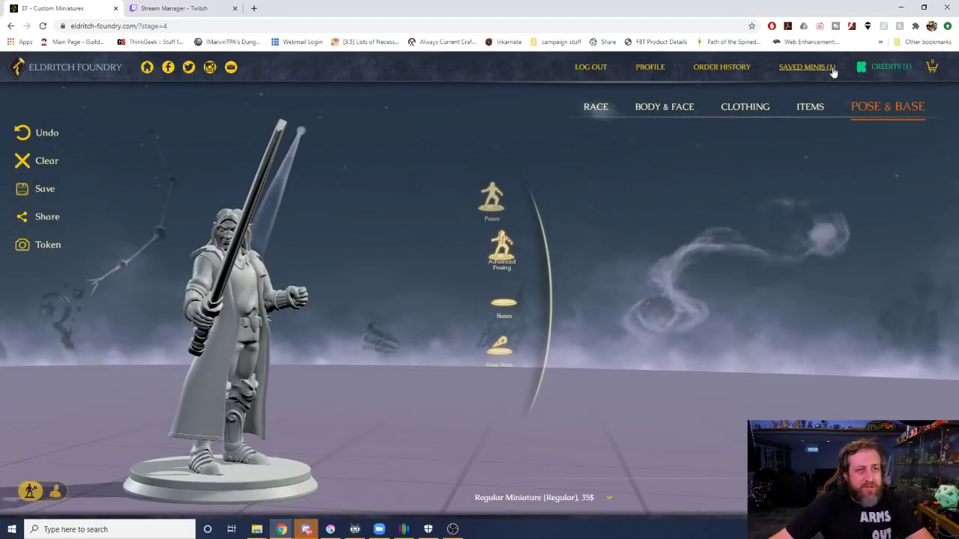
{"action": "left_click", "coordinate": [806, 67]}
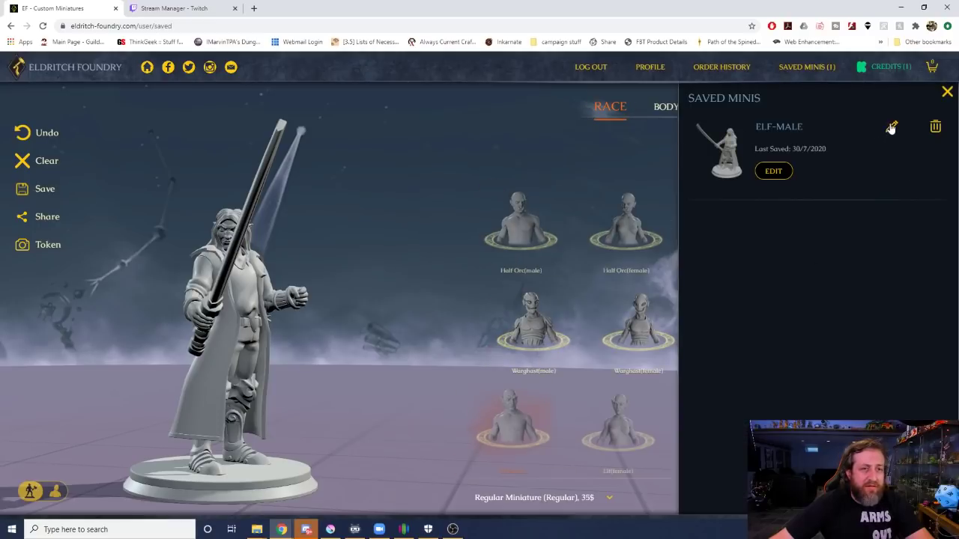
{"action": "left_click", "coordinate": [891, 128]}
{"action": "key", "text": "BackSpace"}
{"action": "key", "text": "BackSpace"}
{"action": "key", "text": "BackSpace"}
{"action": "key", "text": "BackSpace"}
{"action": "key", "text": "BackSpace"}
{"action": "key", "text": "BackSpace"}
{"action": "key", "text": "BackSpace"}
{"action": "key", "text": "BackSpace"}
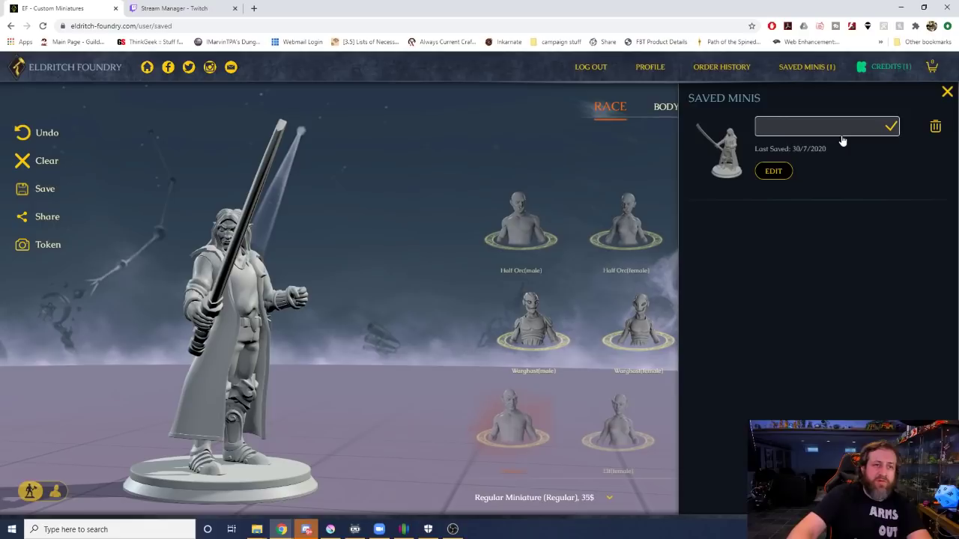
{"action": "type", "text": "LAGWYN"}
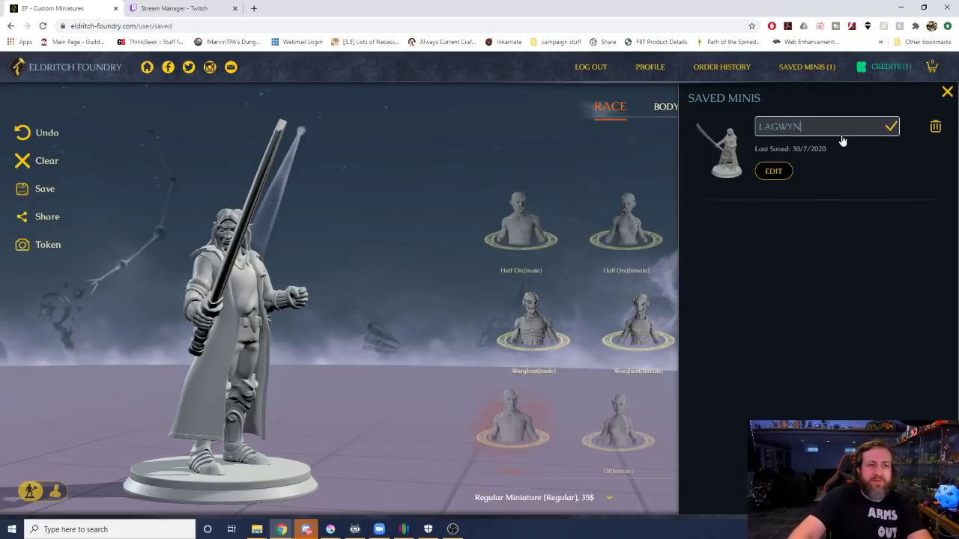
{"action": "key", "text": "Return"}
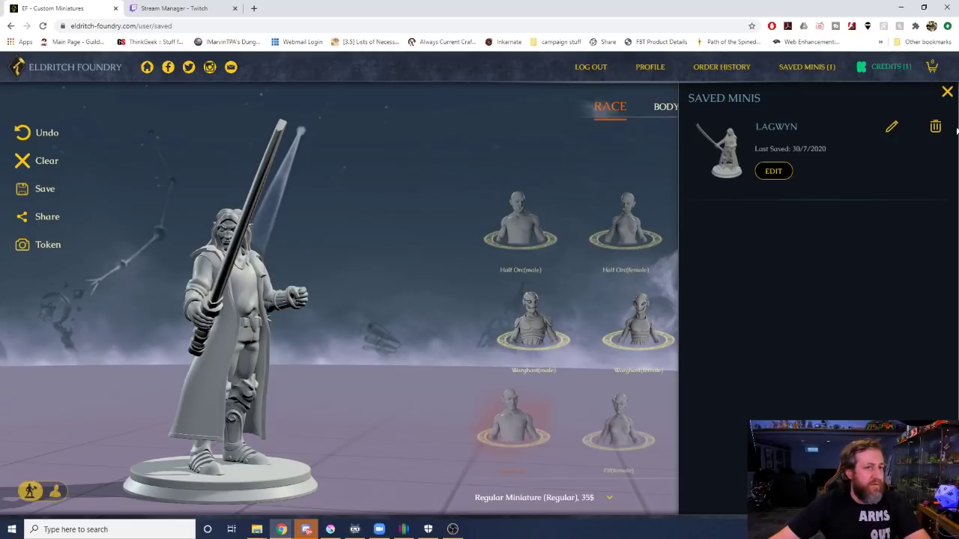
{"action": "left_click", "coordinate": [946, 92]}
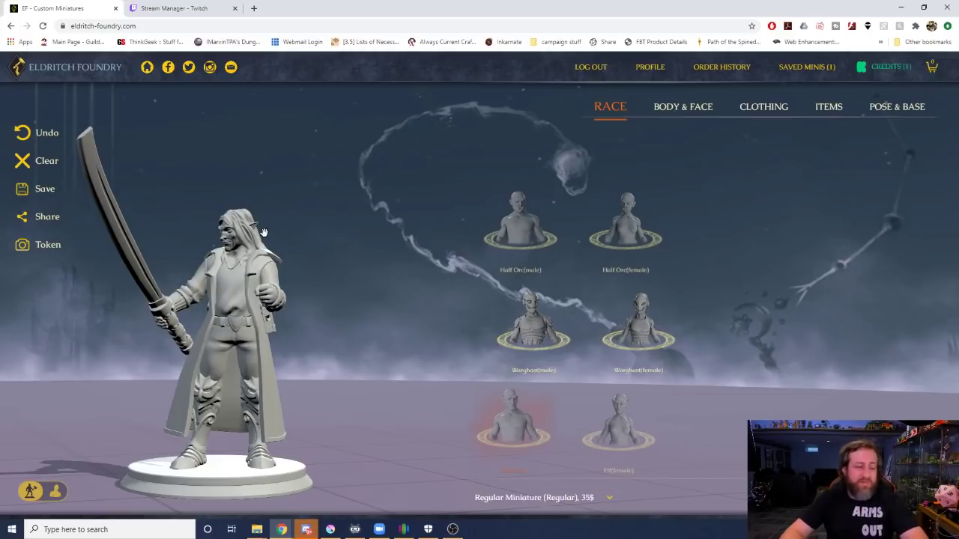
Examine the miniature's face and hair up close in the portrait view.
{"action": "left_click_drag", "start_coordinate": [190, 306], "coordinate": [309, 263]}
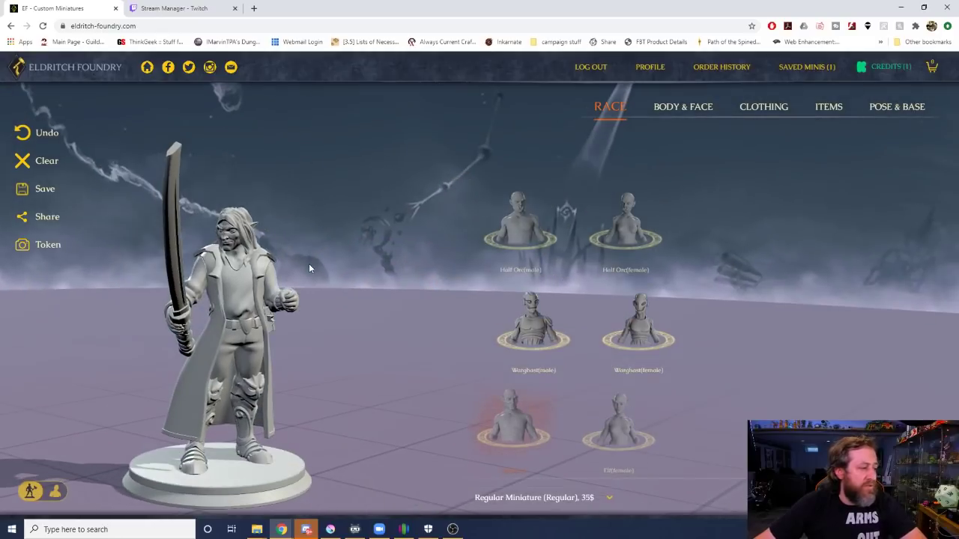
{"action": "left_click", "coordinate": [56, 492]}
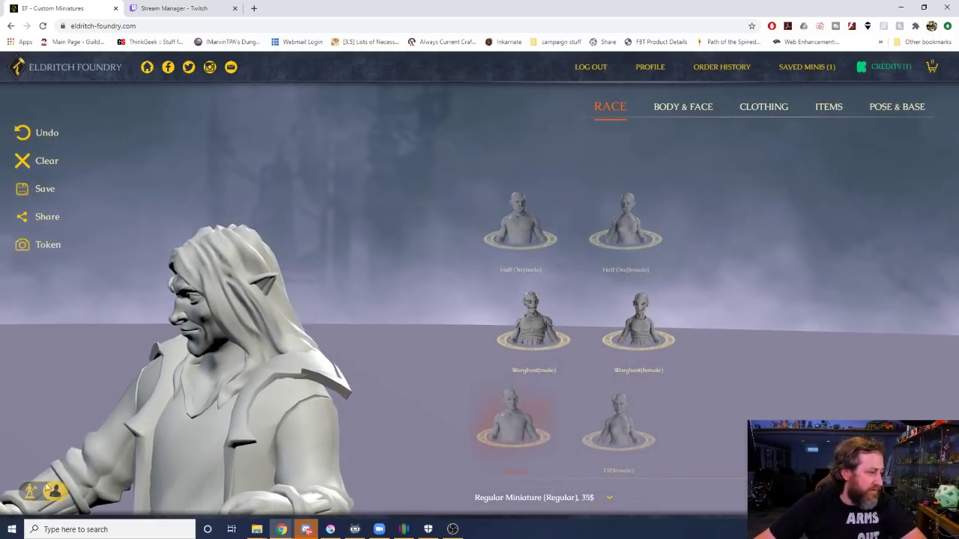
{"action": "left_click_drag", "start_coordinate": [225, 290], "coordinate": [253, 282]}
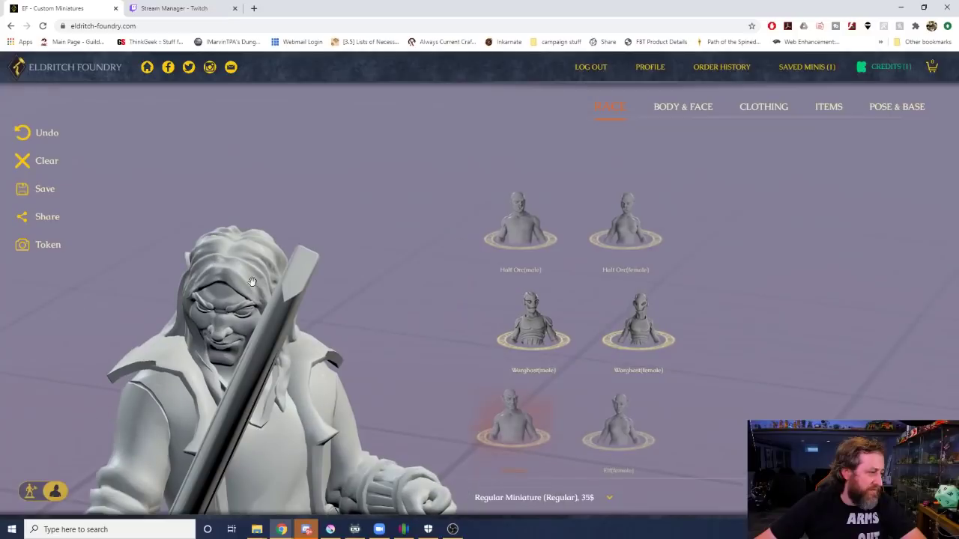
Examine the full-body miniature from several sides, including a closer look at its coat, legs and sword.
{"action": "left_click", "coordinate": [31, 491]}
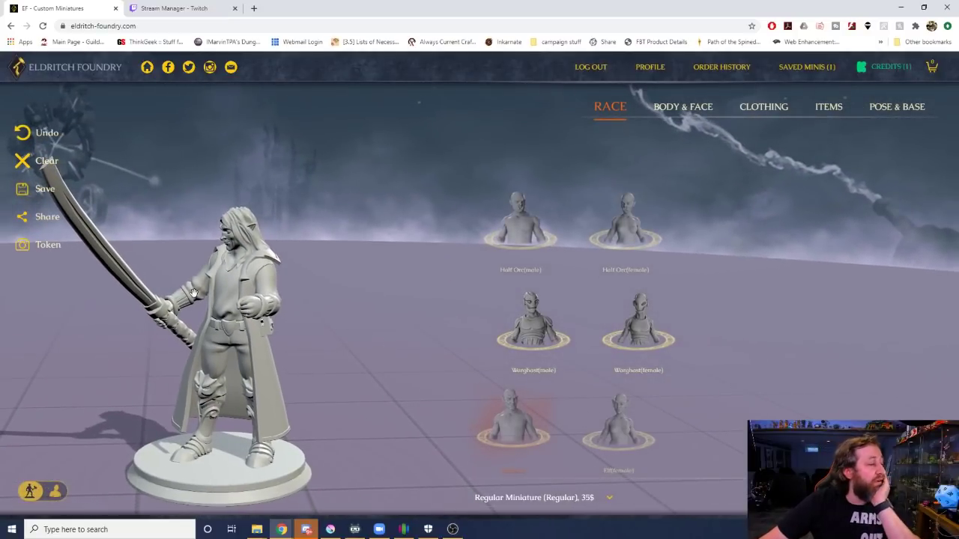
{"action": "left_click_drag", "start_coordinate": [193, 292], "coordinate": [293, 244]}
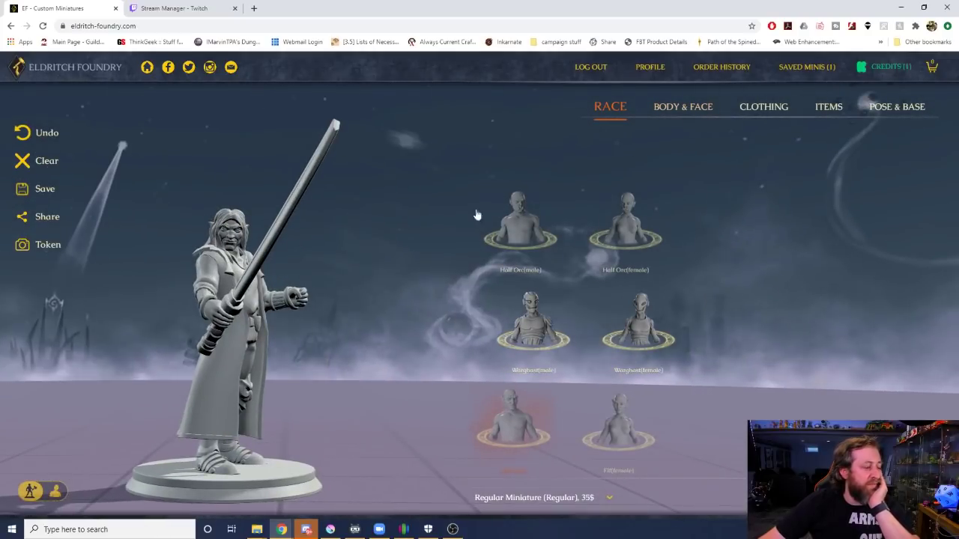
{"action": "left_click_drag", "start_coordinate": [300, 315], "coordinate": [200, 324]}
{"action": "scroll", "coordinate": [219, 397], "scroll_direction": "up", "scroll_amount": 5}
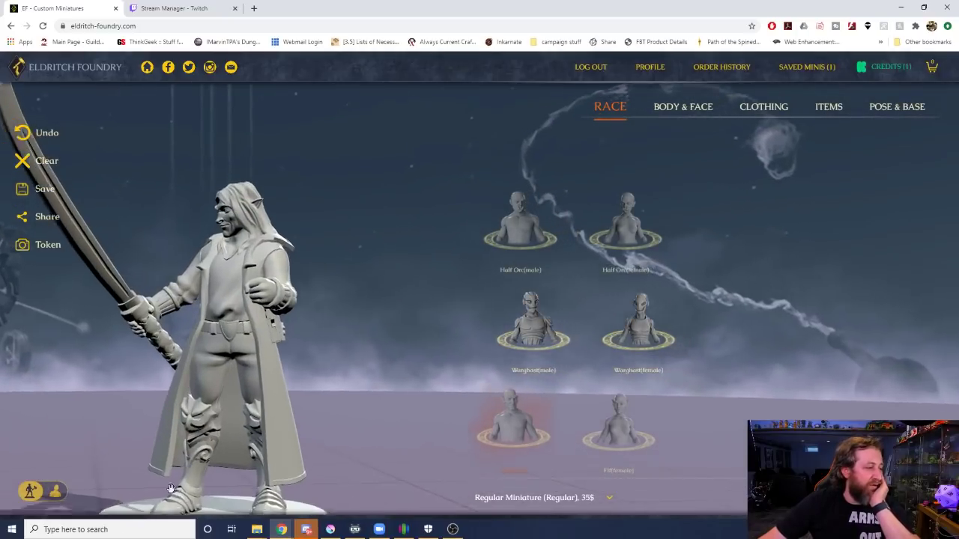
{"action": "left_click_drag", "start_coordinate": [198, 455], "coordinate": [242, 451]}
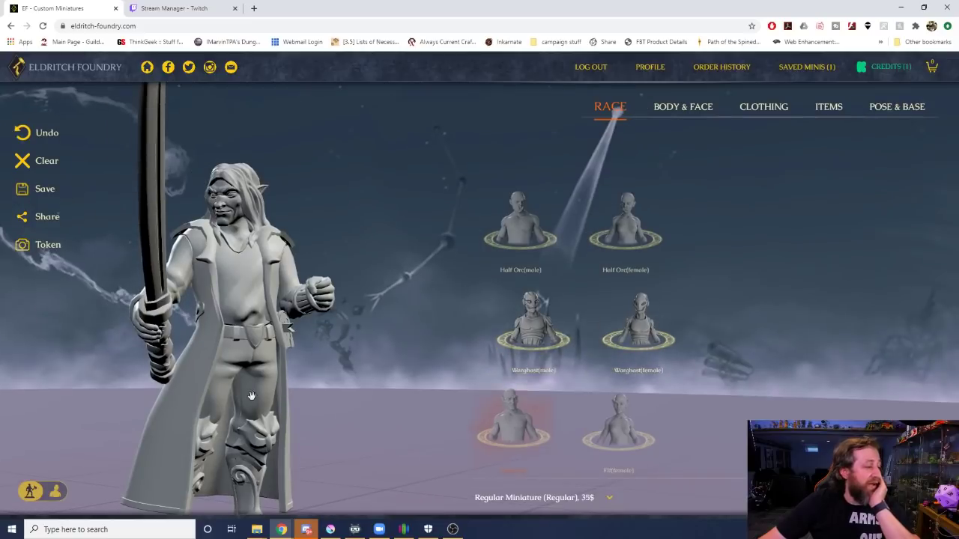
{"action": "scroll", "coordinate": [242, 408], "scroll_direction": "down", "scroll_amount": 4}
{"action": "scroll", "coordinate": [240, 411], "scroll_direction": "down", "scroll_amount": 2}
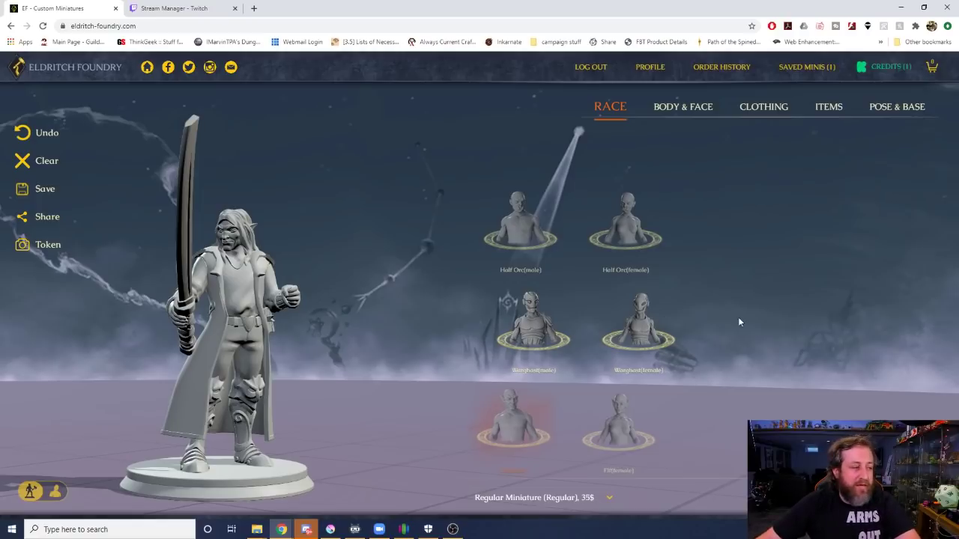
{"action": "left_click_drag", "start_coordinate": [308, 396], "coordinate": [260, 401]}
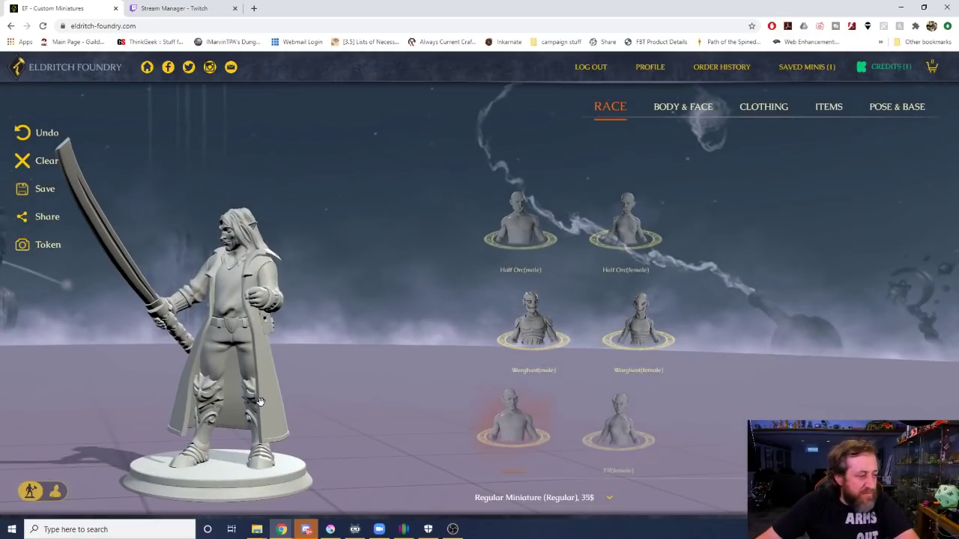